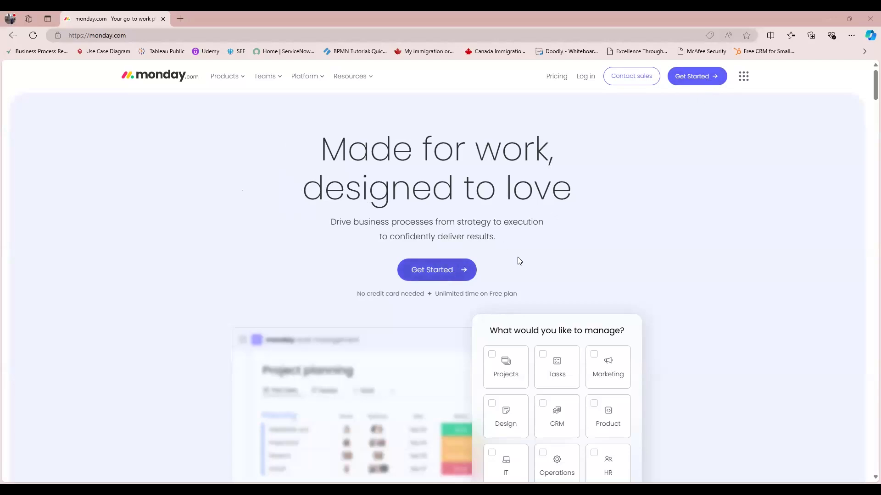
# Look at the monday.com sign-up page and return to the website's home page
pyautogui.click(463, 272)
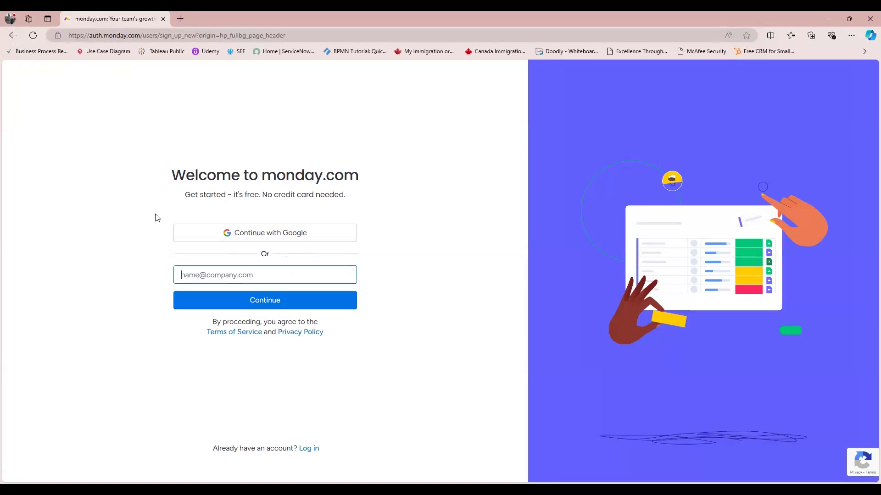
pyautogui.click(13, 36)
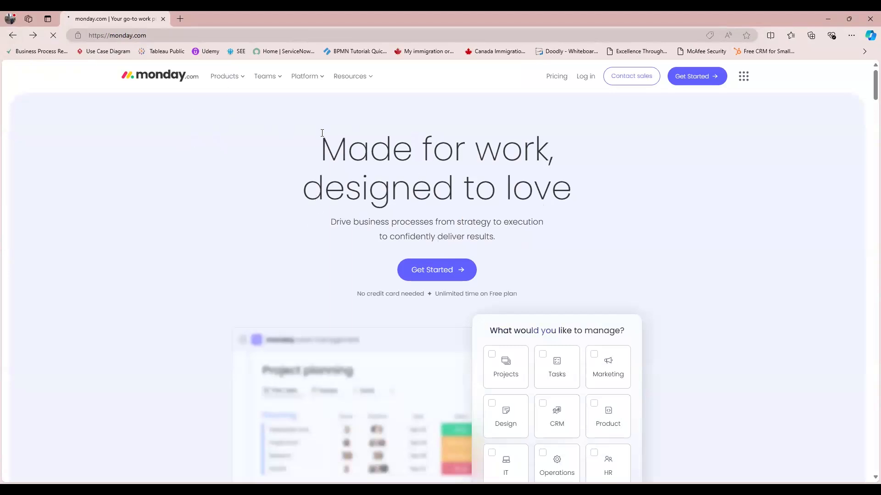
# Examine the Work Management, CRM, Dev and Service products, and the solutions by team type, company size and industry
pyautogui.click(242, 80)
pyautogui.click(231, 158)
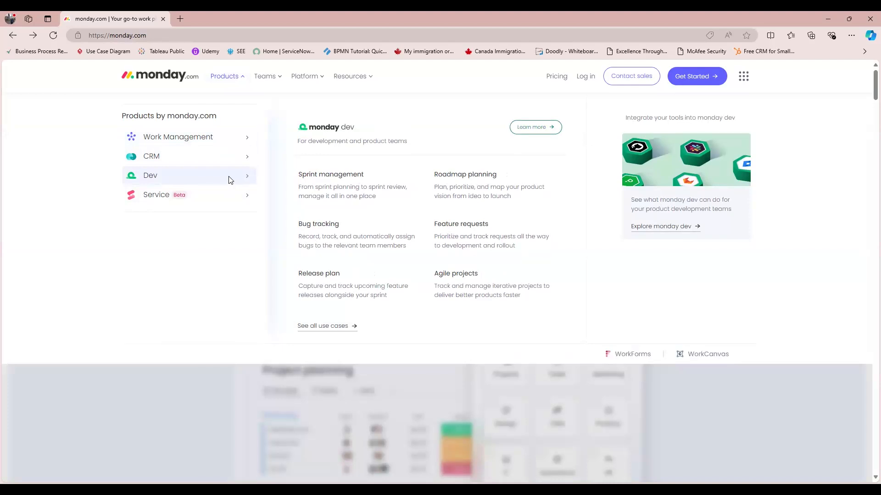
pyautogui.moveTo(212, 201)
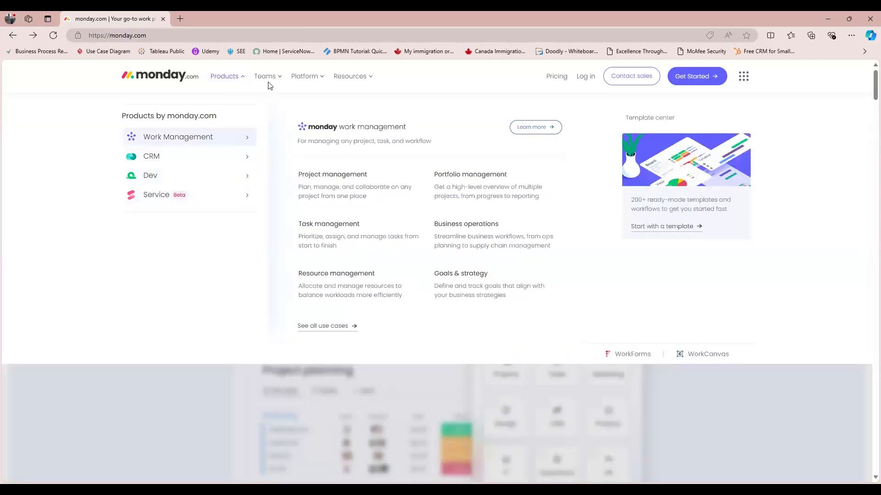
pyautogui.moveTo(269, 79)
pyautogui.moveTo(226, 140)
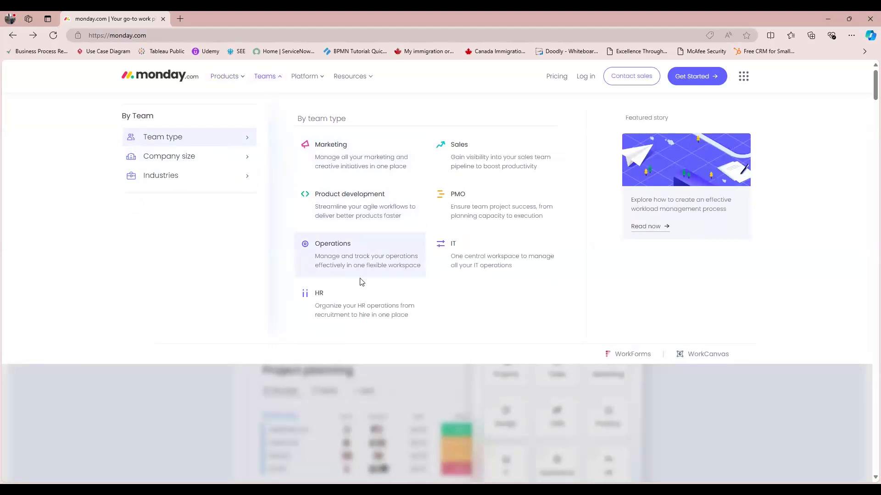
pyautogui.moveTo(229, 158)
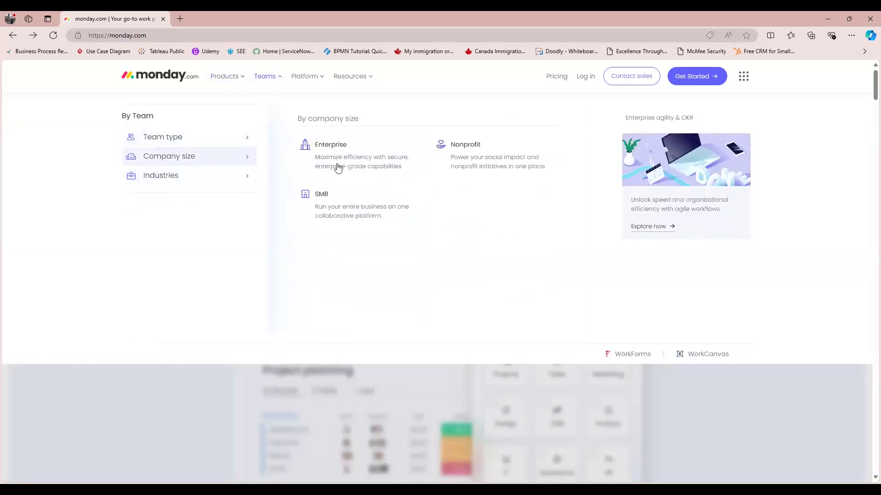
pyautogui.moveTo(232, 178)
# Examine the platform's key features, integrations and add-ons, as well as the learning, support and building resources
pyautogui.click(311, 83)
pyautogui.moveTo(188, 173)
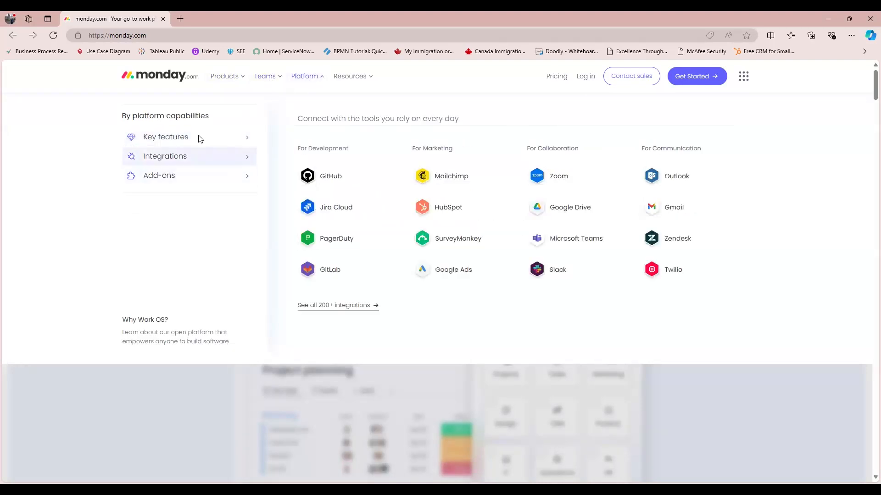
pyautogui.moveTo(198, 140)
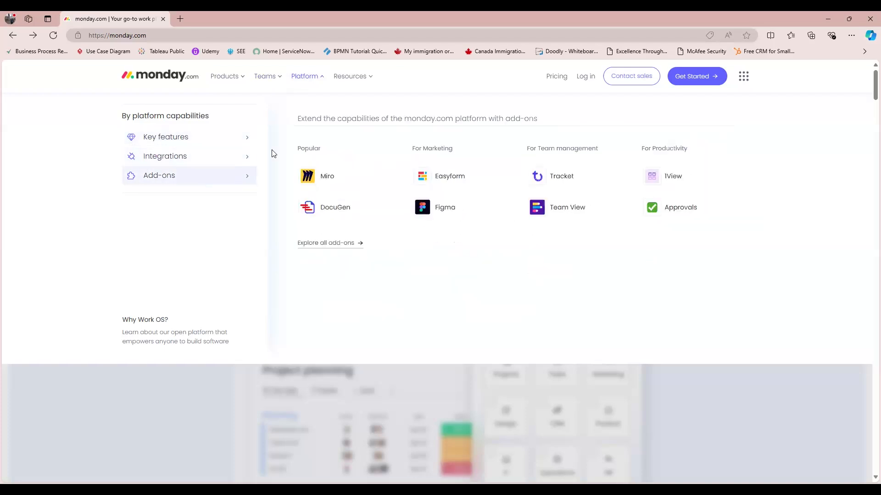
pyautogui.click(352, 80)
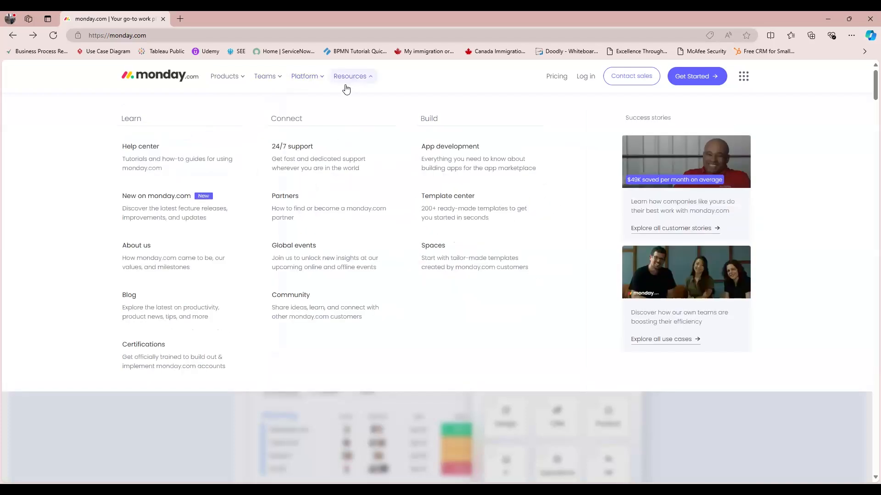
pyautogui.click(325, 179)
# Browse the "What would you like to manage?" cards through the areas from Marketing and Operations to HR in both directions
pyautogui.scroll(-3, 163, 319)
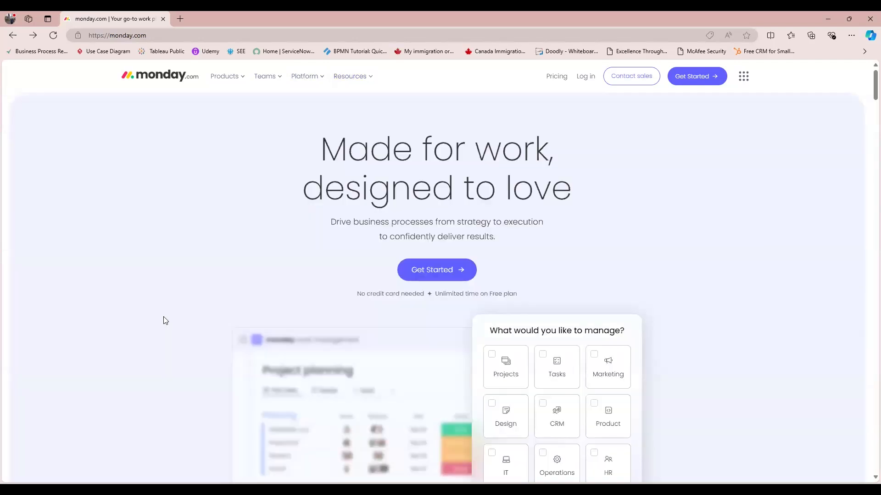
pyautogui.scroll(-5, 164, 325)
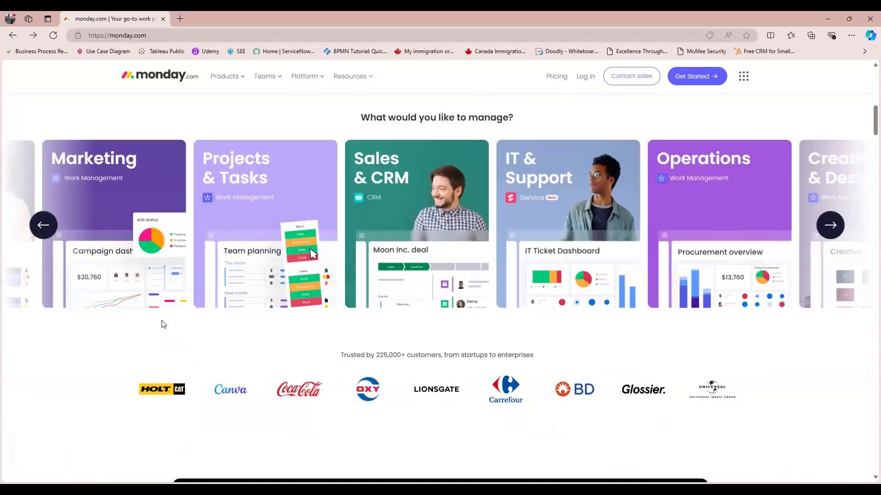
pyautogui.scroll(1, 161, 318)
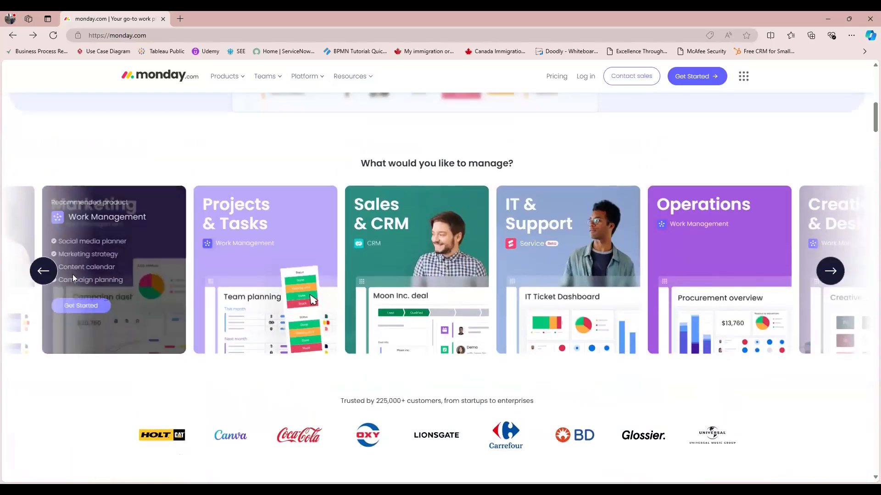
pyautogui.click(44, 271)
pyautogui.click(44, 271)
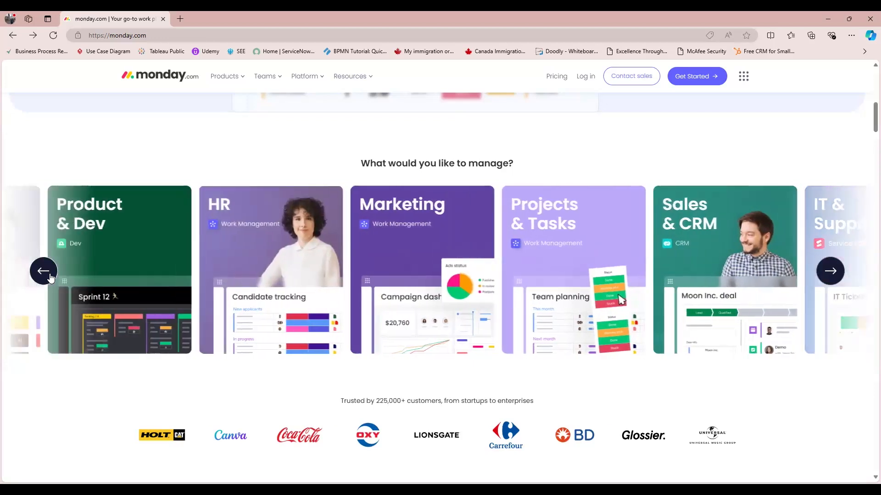
pyautogui.click(44, 271)
pyautogui.click(44, 271)
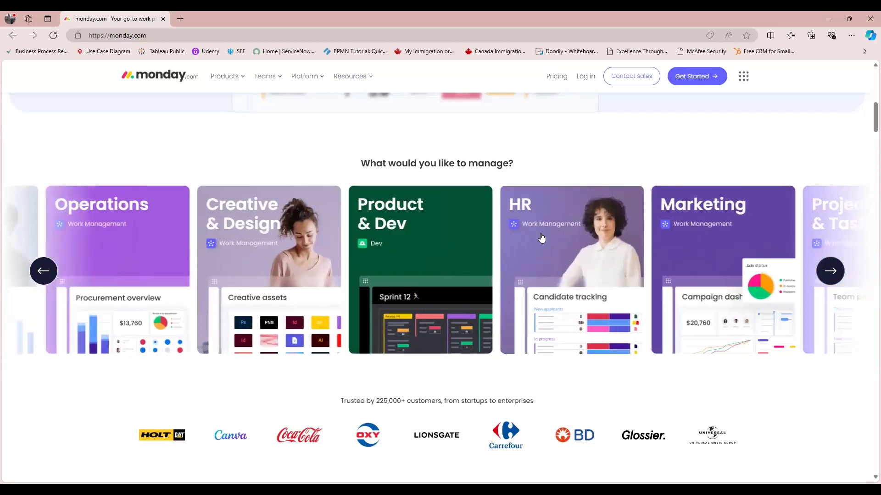
pyautogui.click(831, 272)
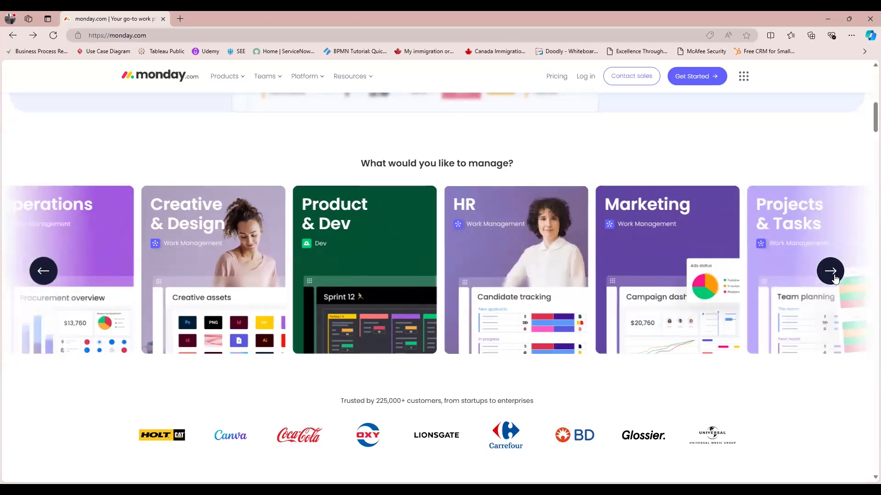
pyautogui.click(830, 271)
pyautogui.click(831, 272)
pyautogui.click(834, 276)
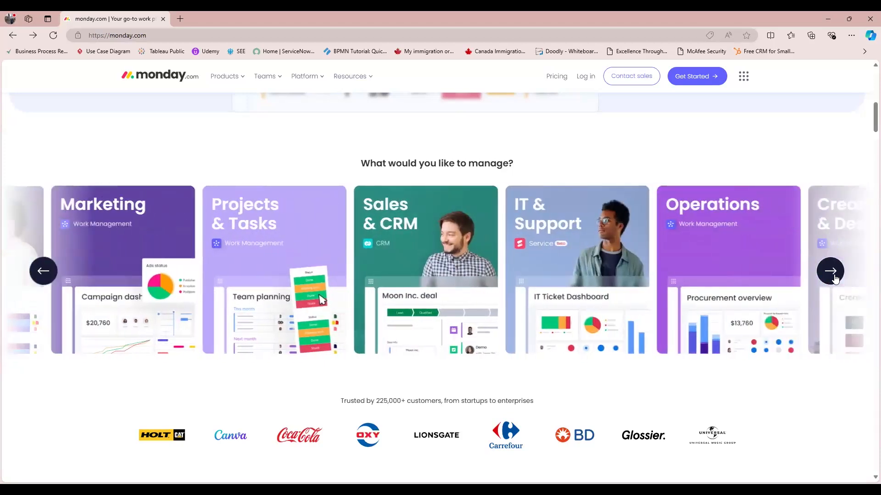
pyautogui.click(834, 276)
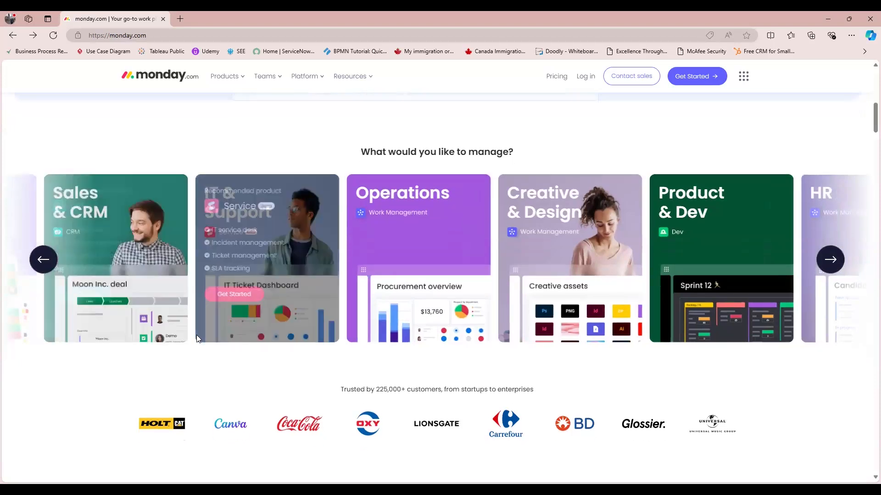
# Review the customer logos and the Gartner recognition on the home page
pyautogui.scroll(-4, 196, 335)
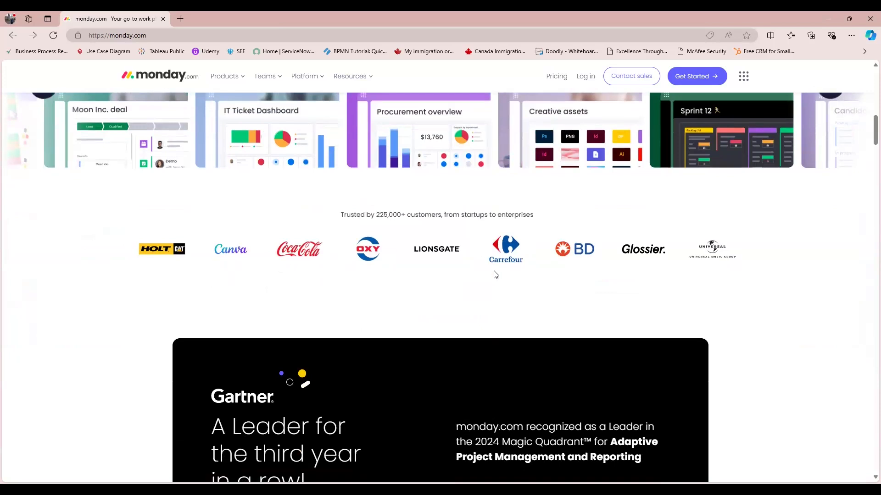
pyautogui.scroll(-4, 496, 274)
pyautogui.scroll(-3, 477, 269)
pyautogui.scroll(2, 467, 263)
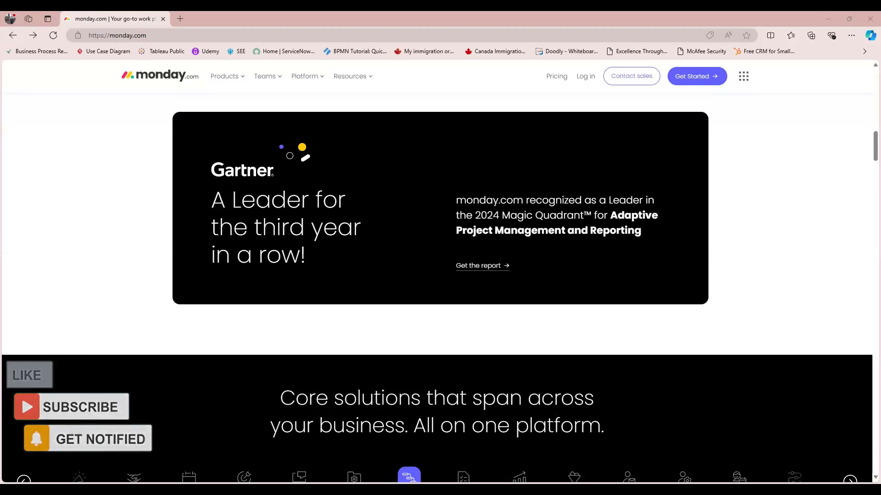
# Examine the "Core solutions that span across your business" section, including the further solutions and the Project planning example
pyautogui.scroll(-3, 340, 327)
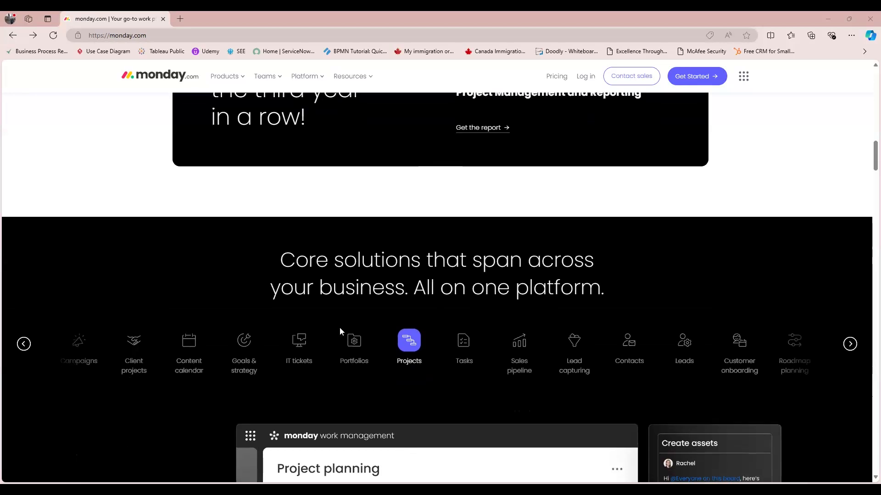
pyautogui.scroll(-2, 340, 328)
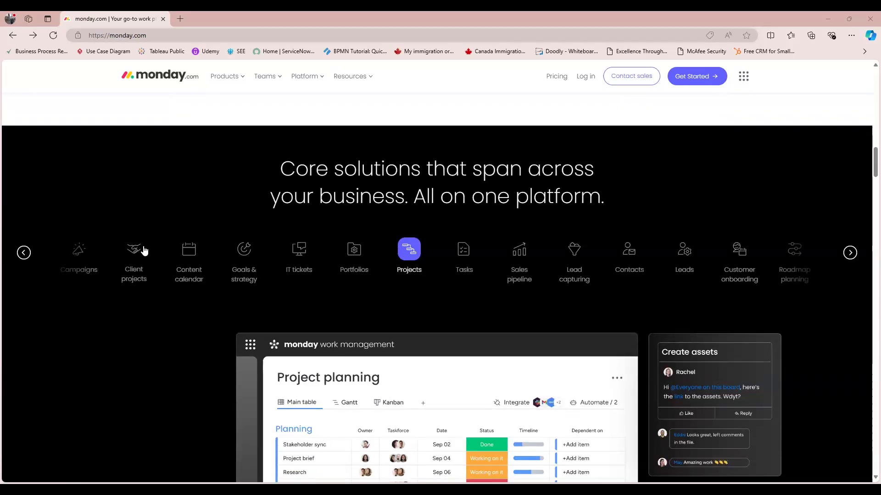
pyautogui.click(850, 253)
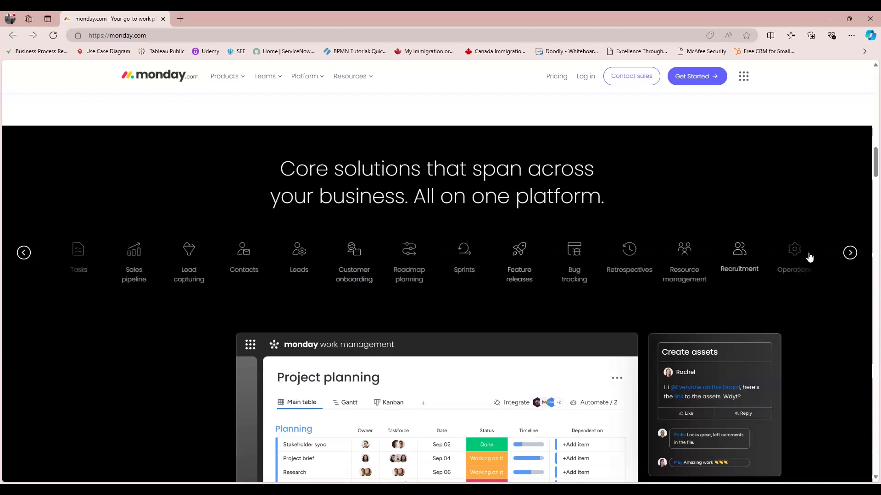
pyautogui.scroll(-5, 849, 261)
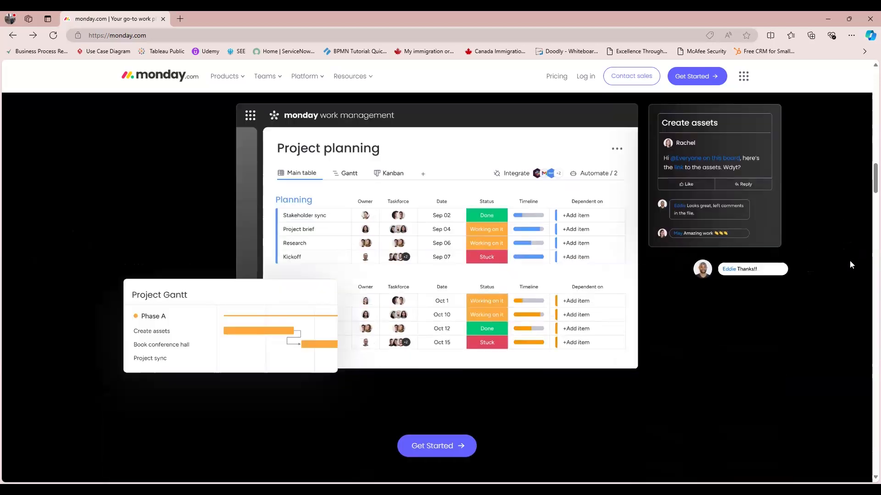
pyautogui.scroll(-9, 347, 278)
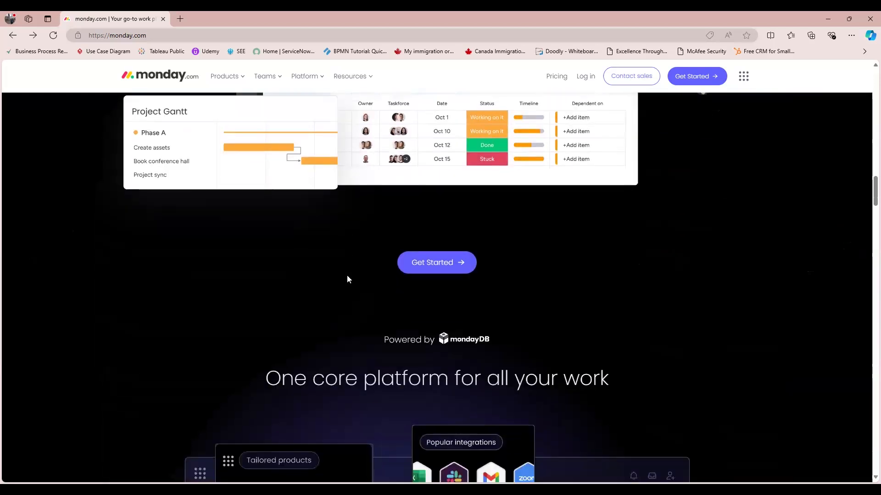
pyautogui.scroll(4, 347, 280)
pyautogui.scroll(4, 346, 280)
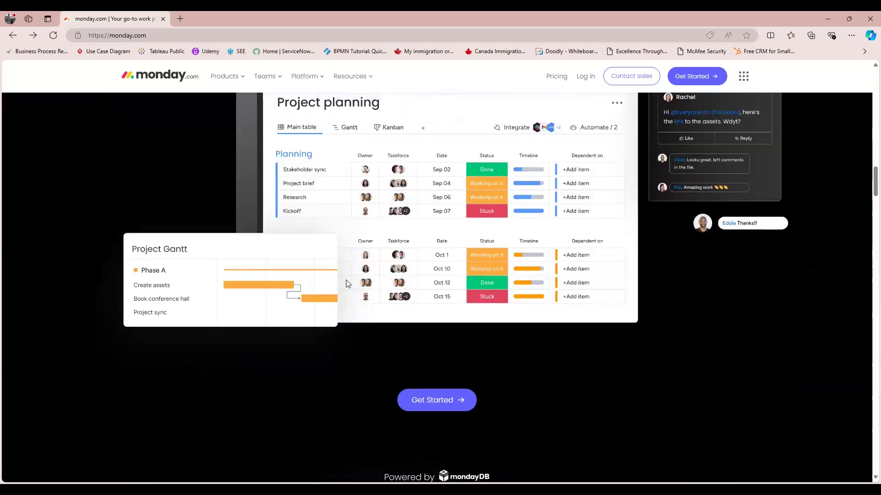
# Skim the rest of the home page from the product lineup through the customer stories to the footer links
pyautogui.scroll(-13, 346, 281)
pyautogui.scroll(-20, 346, 280)
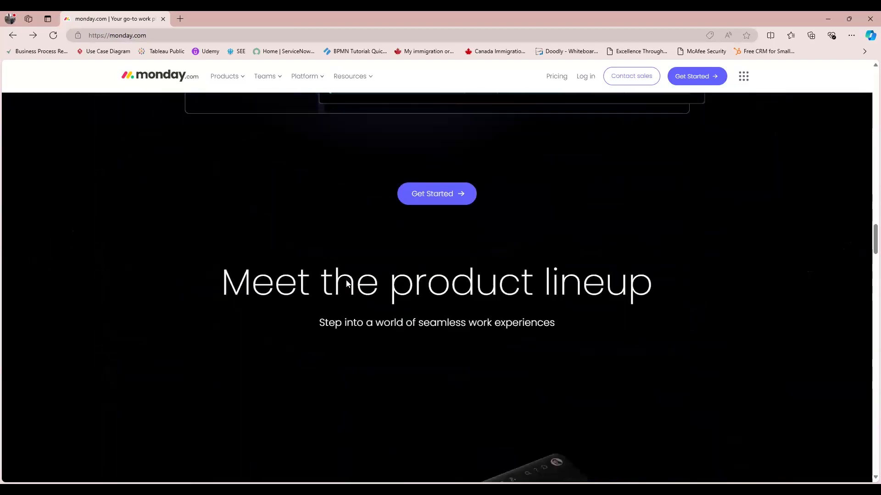
pyautogui.scroll(-20, 347, 281)
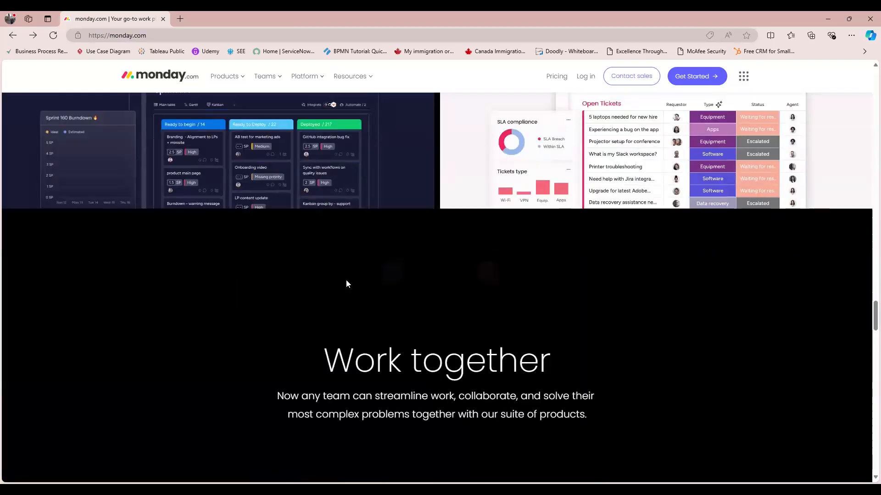
pyautogui.scroll(-20, 346, 280)
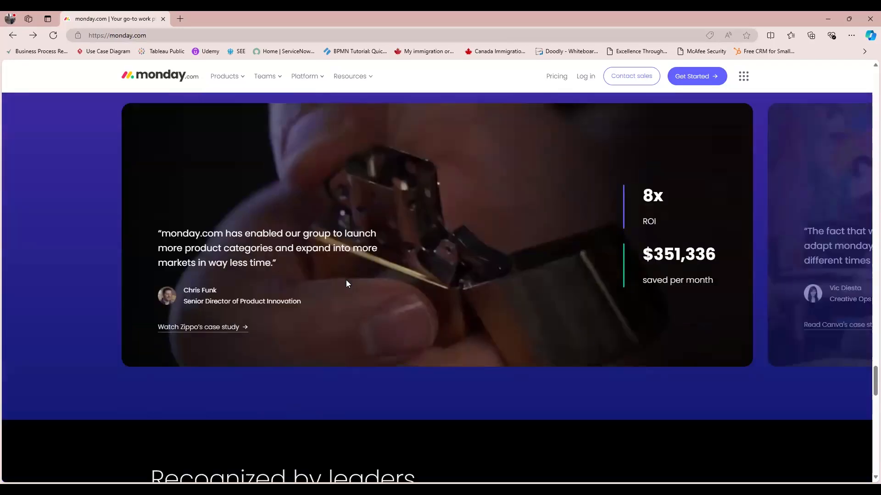
pyautogui.scroll(-4, 346, 284)
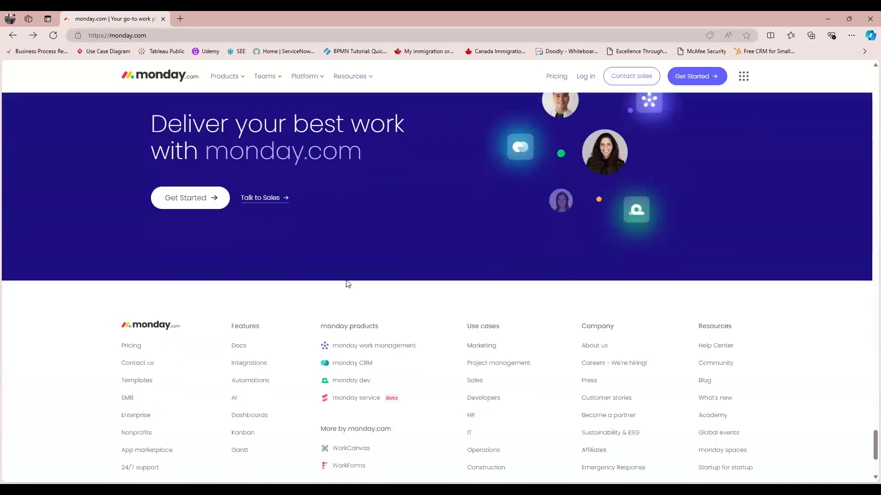
pyautogui.scroll(20, 347, 282)
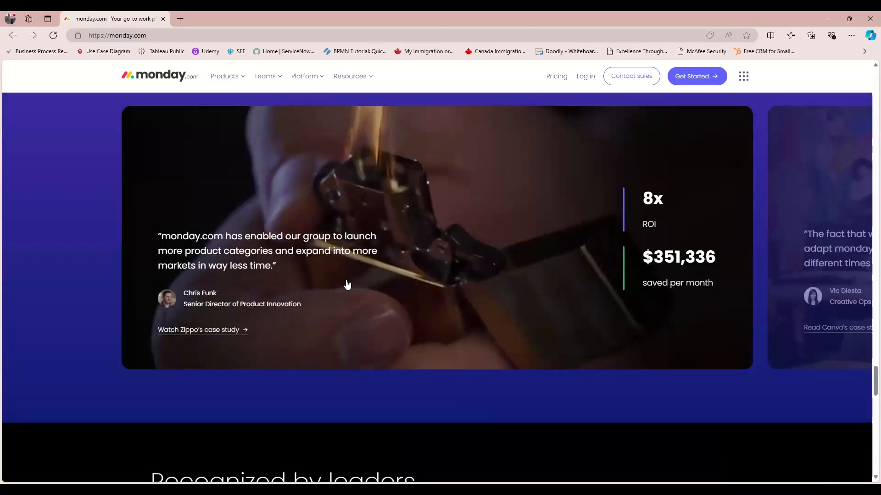
pyautogui.scroll(18, 347, 279)
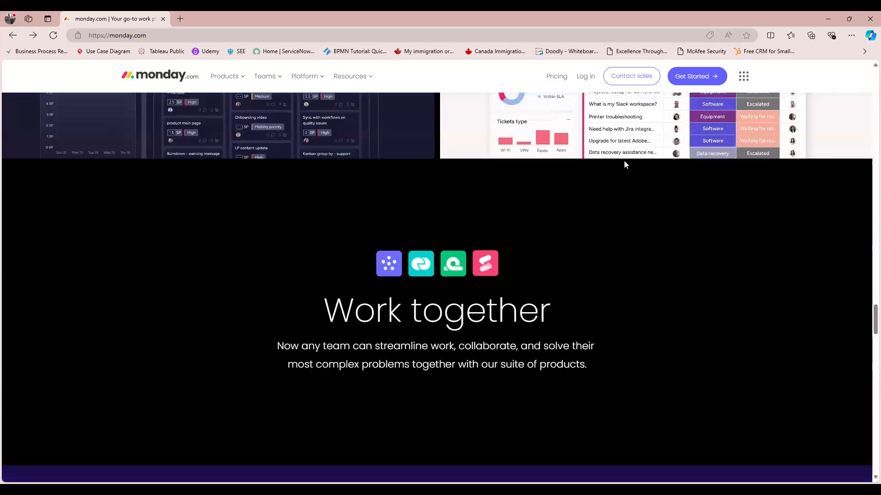
pyautogui.scroll(14, 625, 165)
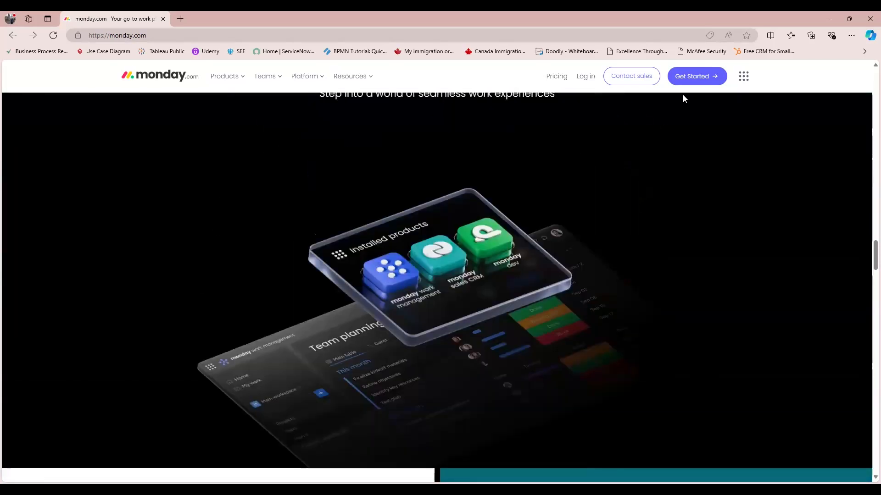
# Start getting an account from the monday.com home page
pyautogui.click(701, 78)
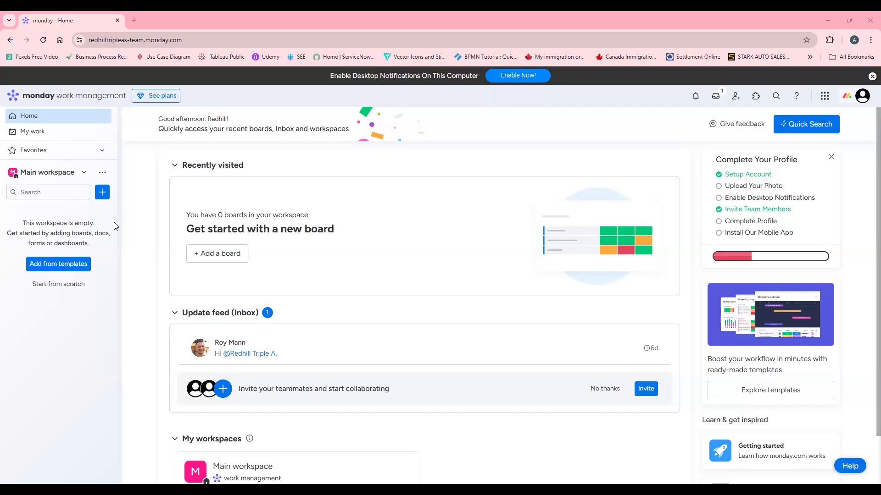
# Examine the item types that can be added to the Main workspace, including apps, and return to the workspace home
pyautogui.click(102, 192)
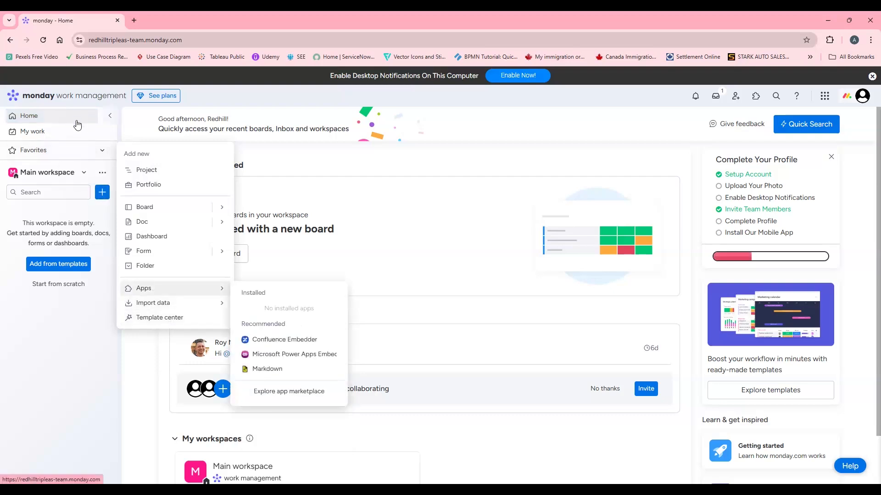
pyautogui.click(75, 121)
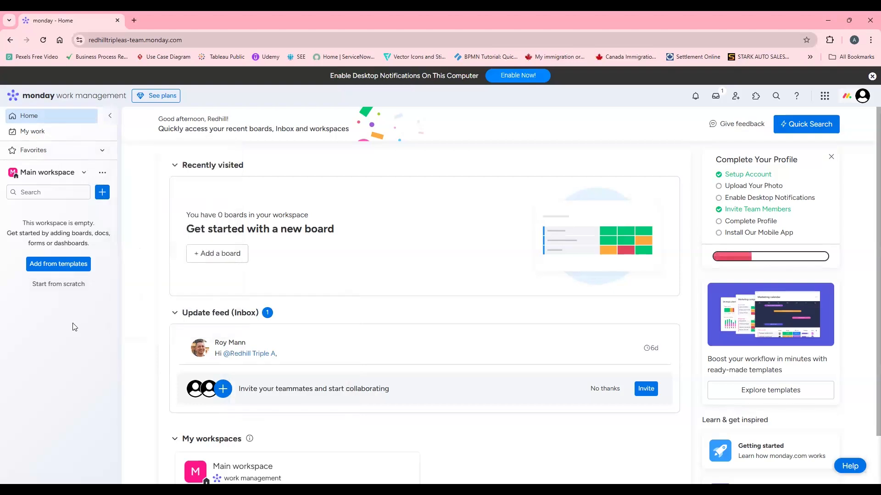
# Check the My Work page and start a new board from a template in the Main workspace
pyautogui.click(73, 132)
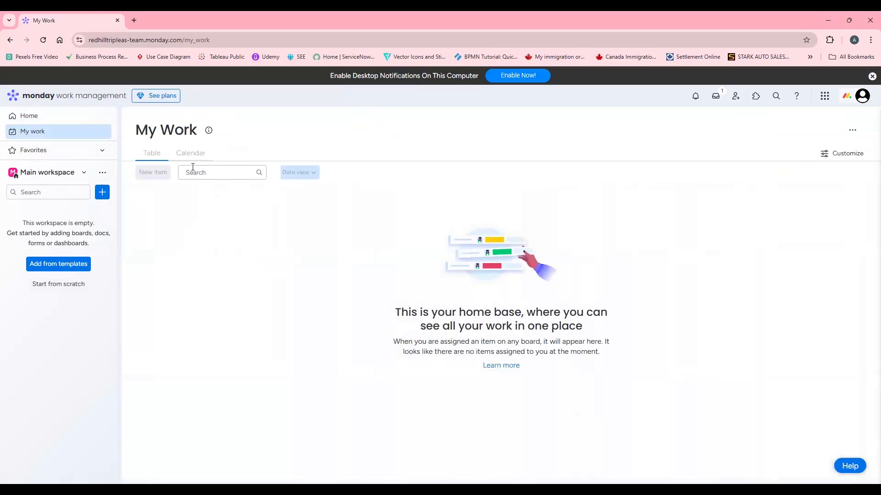
pyautogui.click(102, 194)
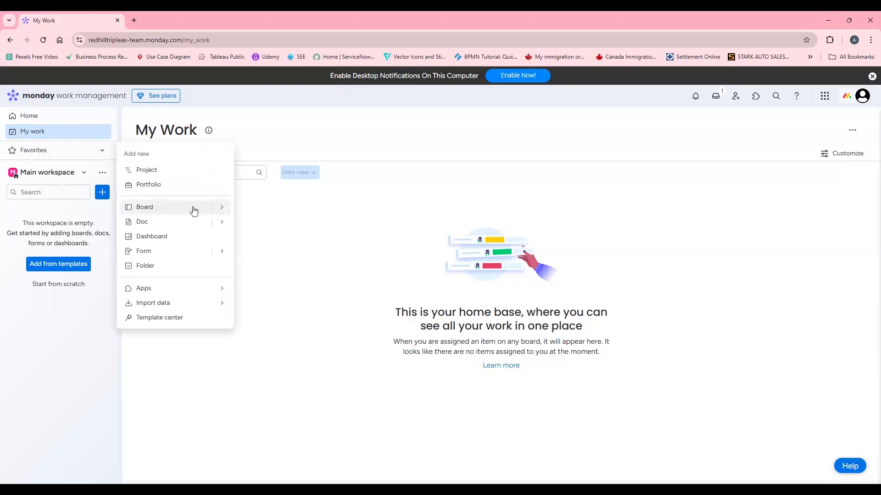
pyautogui.click(223, 209)
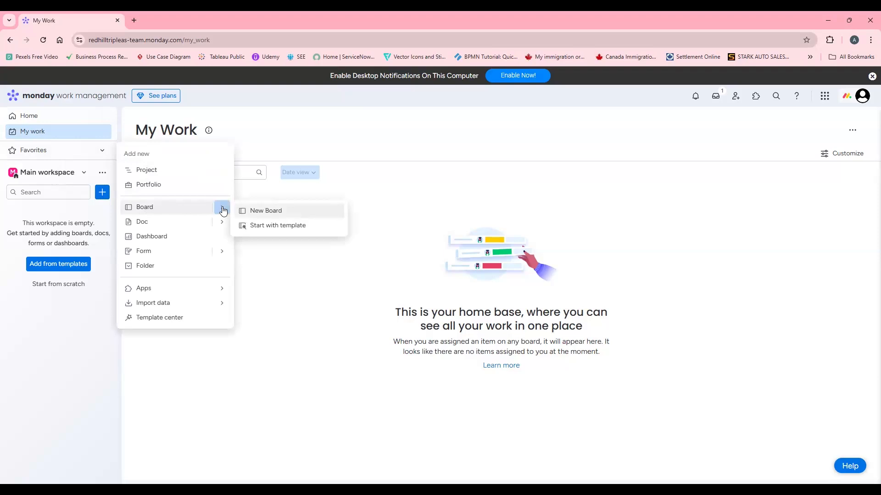
pyautogui.click(262, 226)
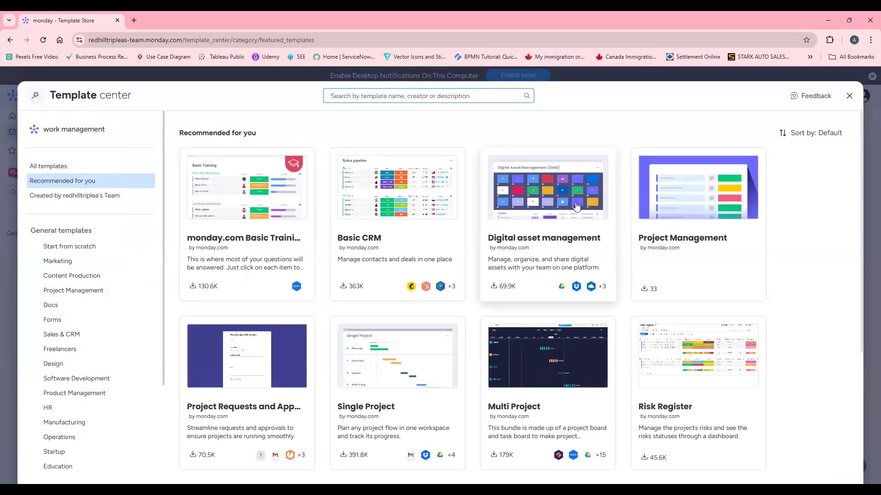
# Browse the Project Management templates and add the Basic project management template to the workspace
pyautogui.click(96, 292)
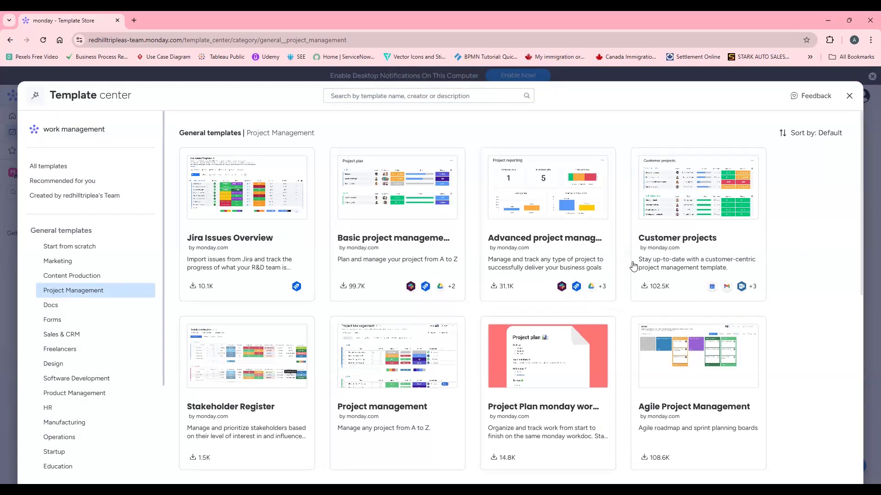
pyautogui.scroll(-2, 633, 265)
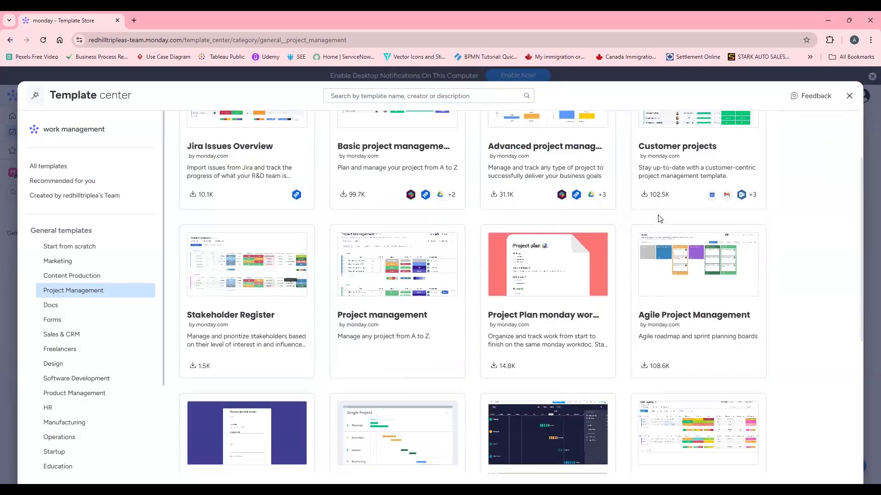
pyautogui.scroll(1, 660, 219)
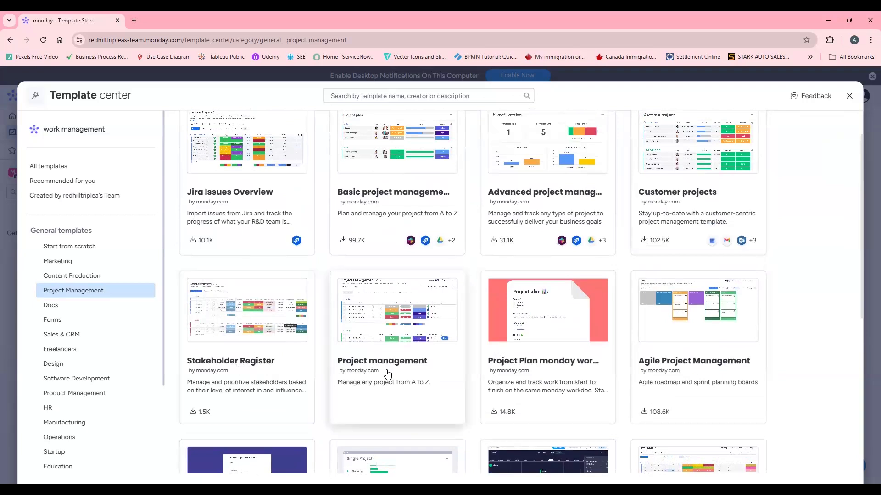
pyautogui.scroll(-2, 535, 378)
pyautogui.scroll(-4, 537, 378)
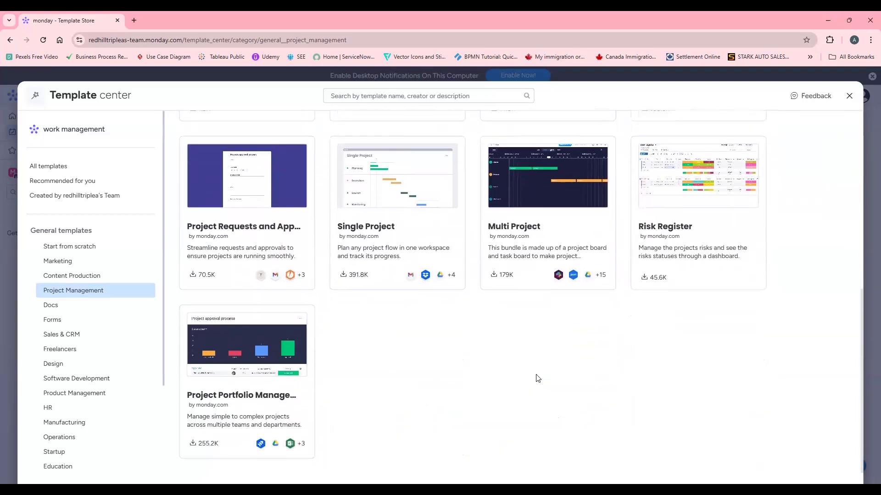
pyautogui.scroll(7, 538, 379)
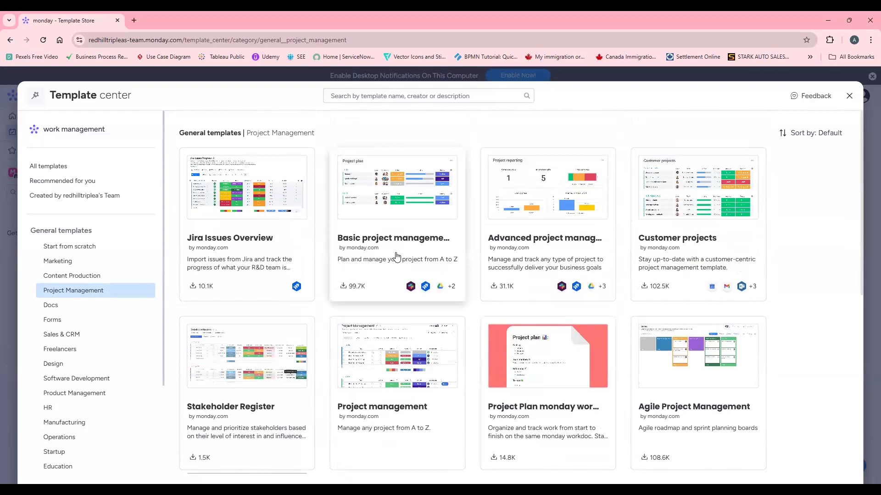
pyautogui.click(397, 256)
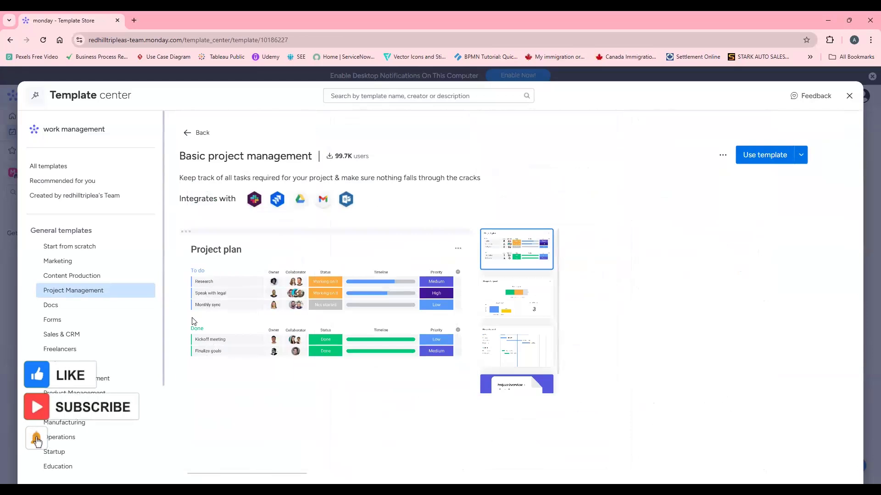
pyautogui.click(100, 294)
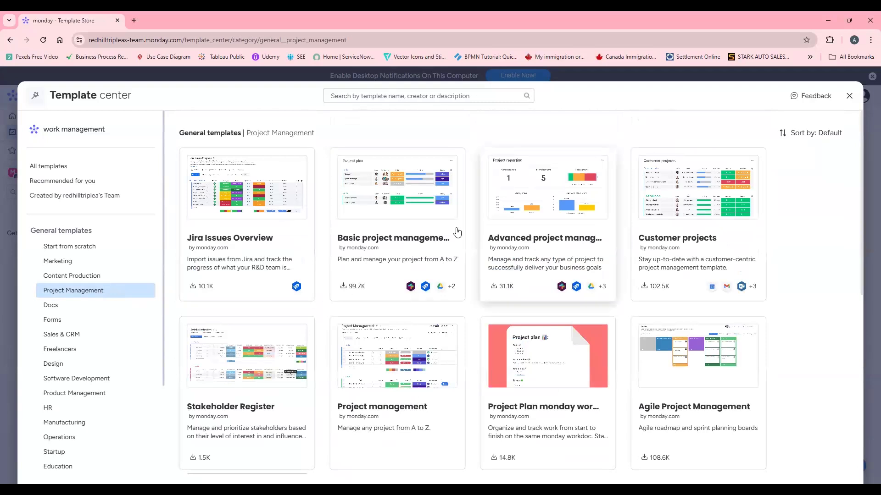
pyautogui.click(394, 232)
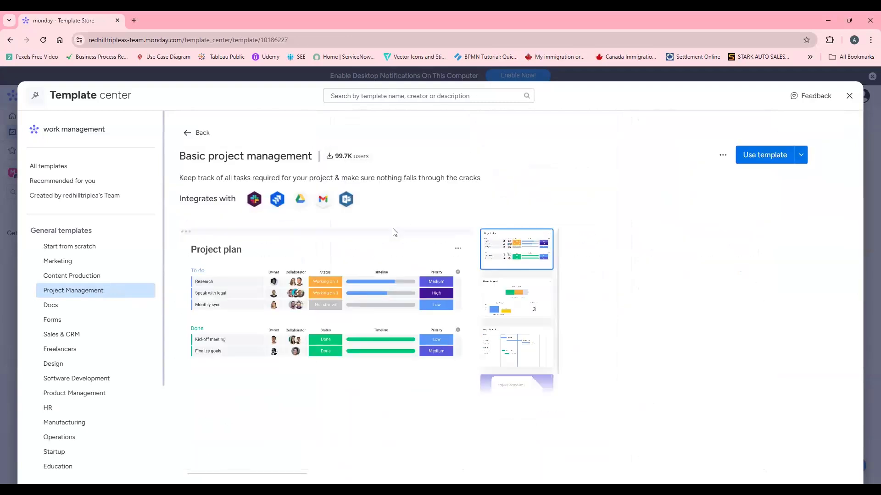
pyautogui.click(764, 160)
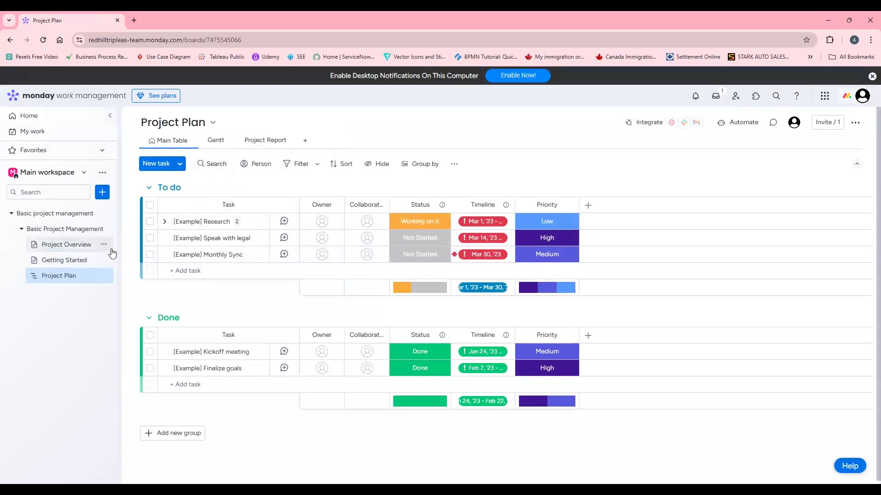
# Examine the Project Overview doc from the project name down to the Other documents section
pyautogui.click(79, 248)
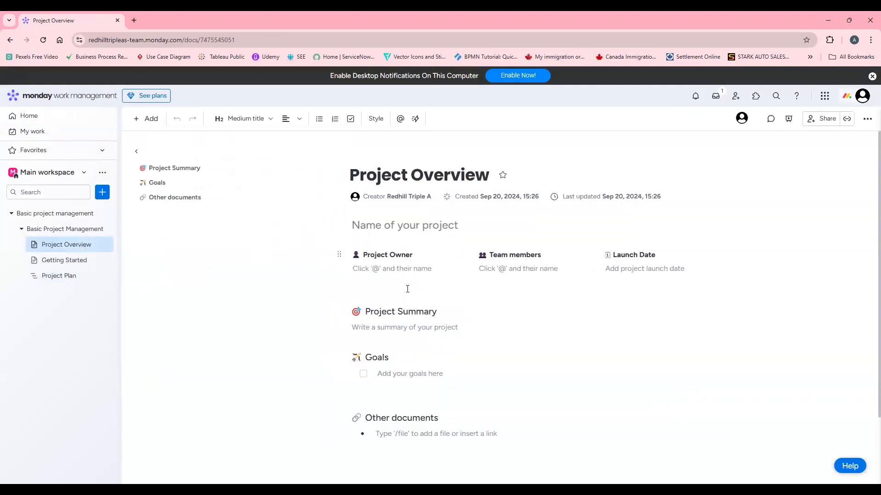
pyautogui.scroll(-1, 408, 302)
pyautogui.scroll(2, 398, 297)
pyautogui.click(379, 244)
pyautogui.scroll(-2, 480, 362)
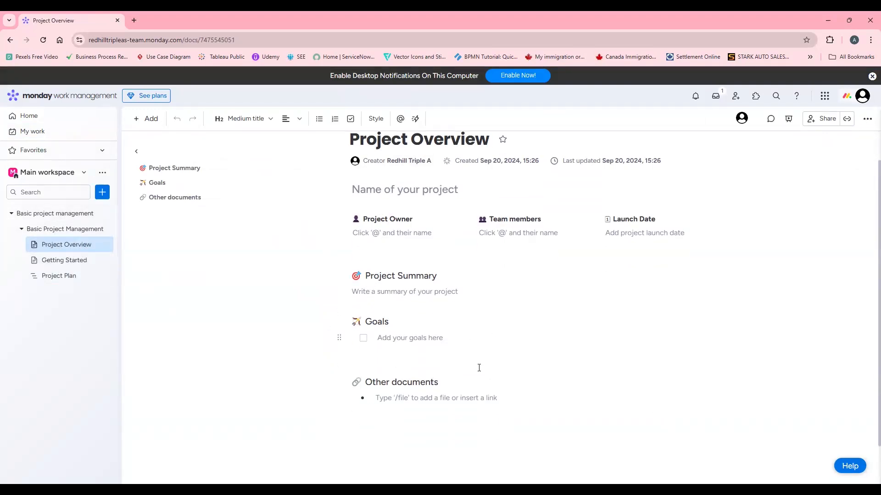
pyautogui.scroll(2, 427, 330)
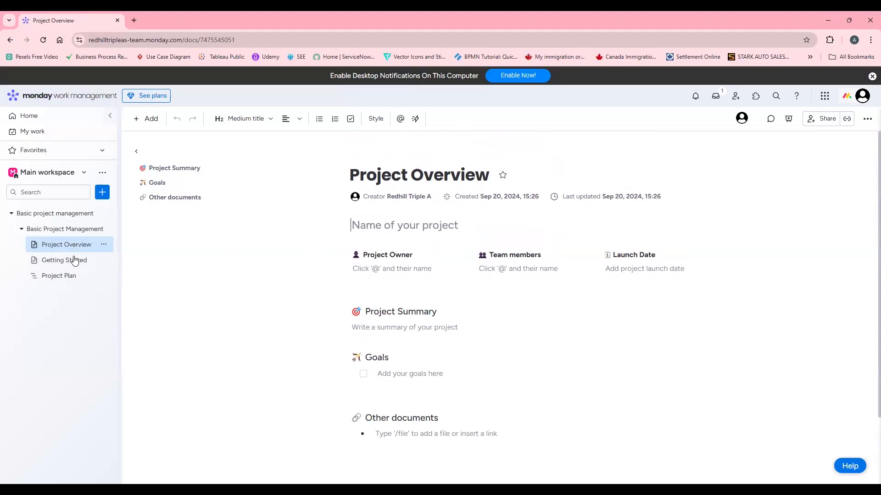
# Skim the Getting Started doc through its columns, views and automations sections, and return to the Project Plan board
pyautogui.click(74, 265)
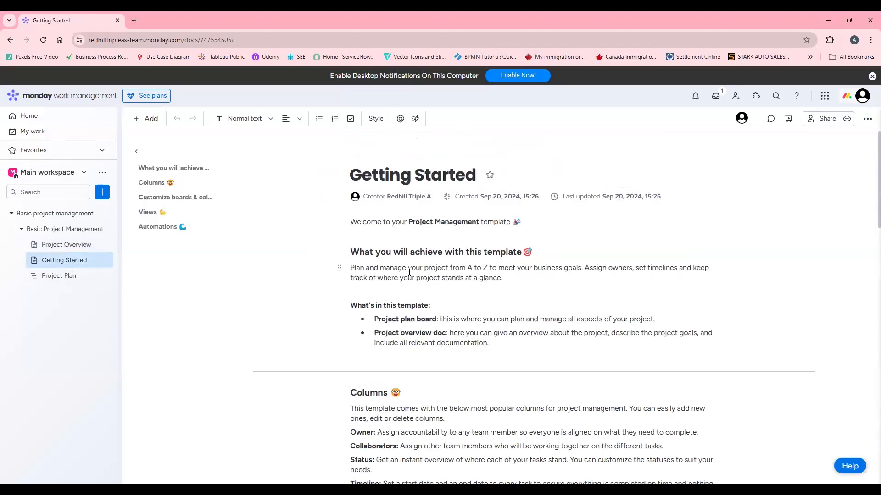
pyautogui.scroll(-7, 443, 282)
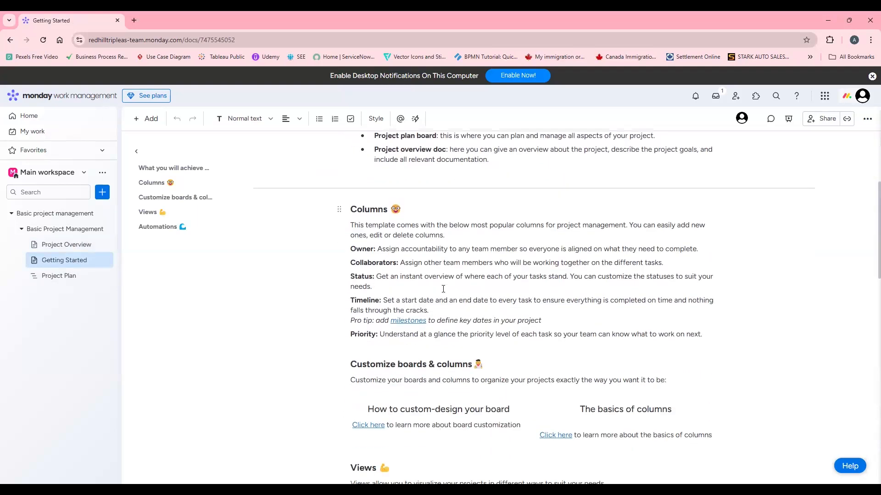
pyautogui.scroll(-9, 443, 282)
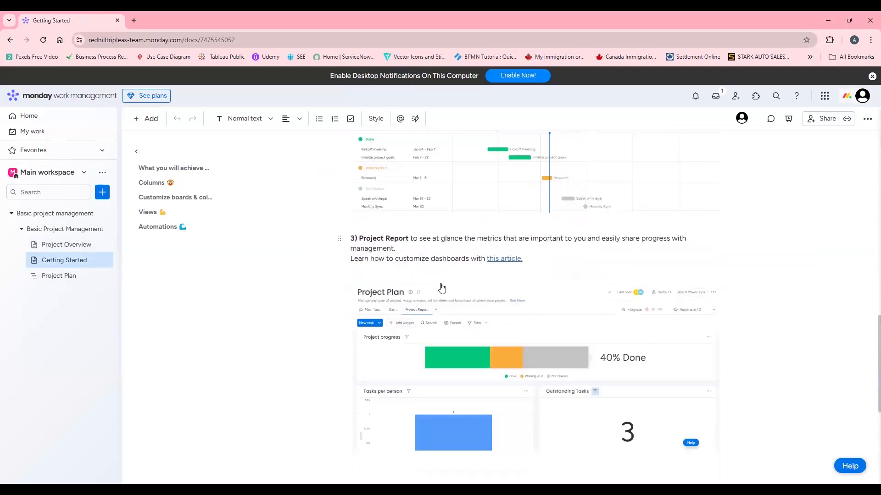
pyautogui.scroll(-4, 442, 288)
pyautogui.scroll(11, 443, 291)
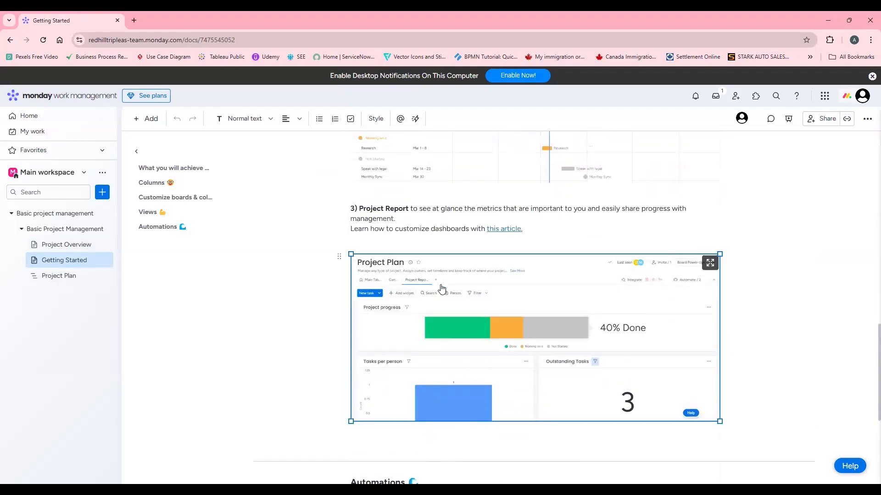
pyautogui.scroll(5, 413, 291)
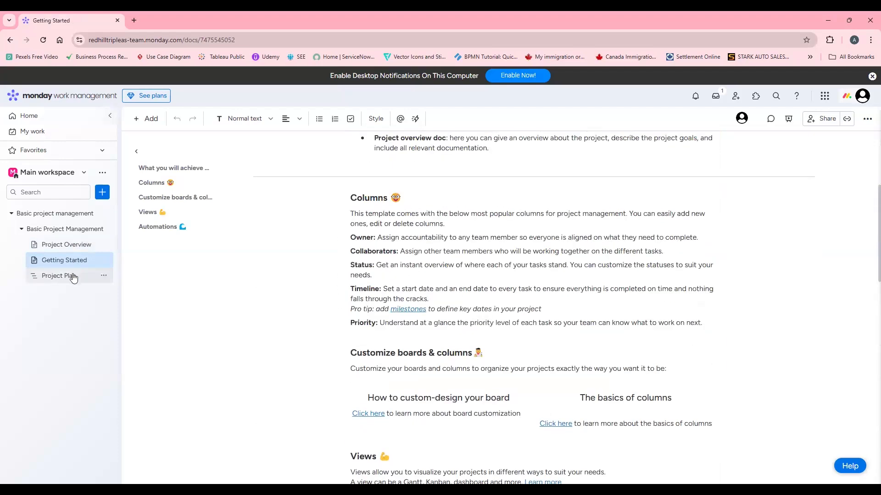
pyautogui.click(71, 277)
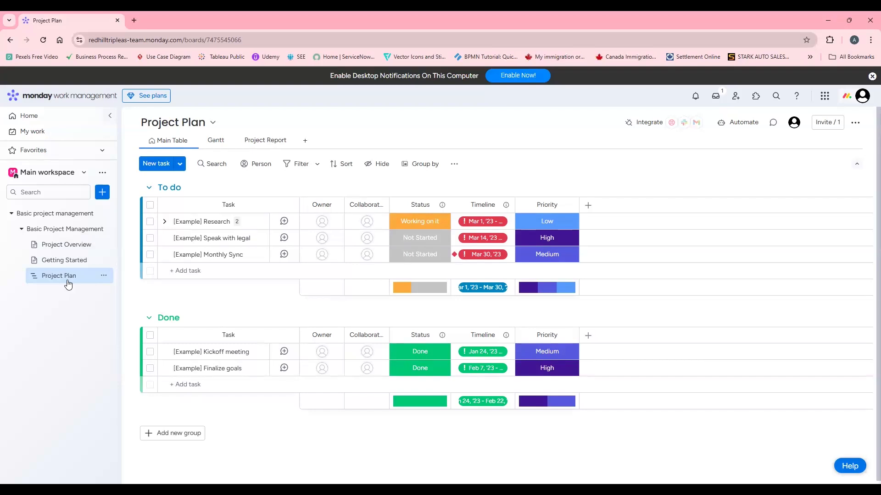
# Review the fillable Project Owner, Project Summary, Goals and Other documents fields of the Project Overview doc
pyautogui.click(71, 247)
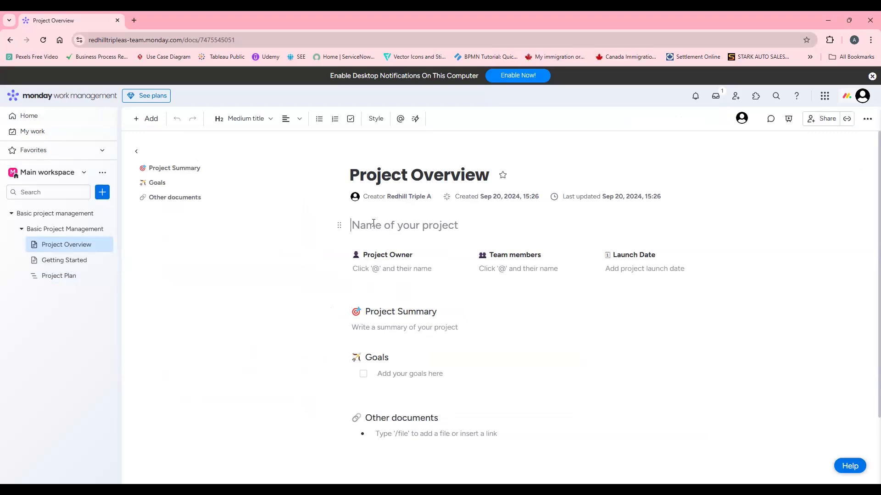
pyautogui.click(384, 272)
pyautogui.click(420, 327)
pyautogui.click(405, 374)
pyautogui.scroll(-2, 417, 255)
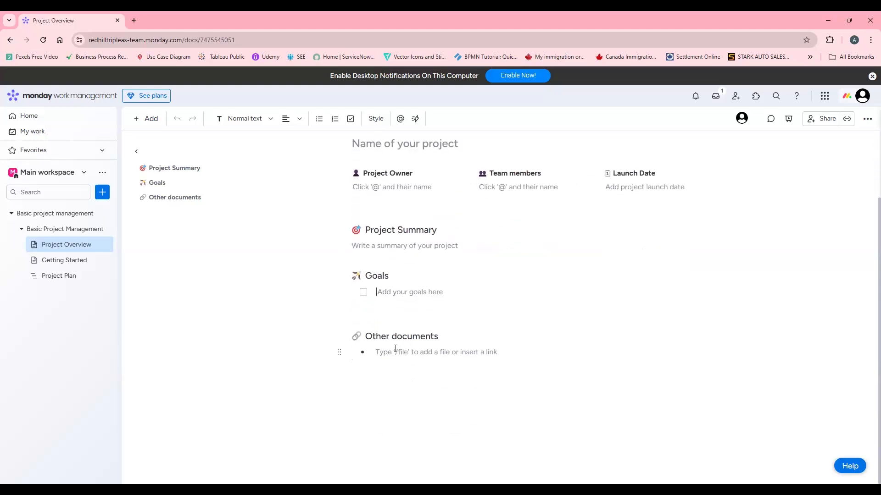
pyautogui.scroll(2, 395, 342)
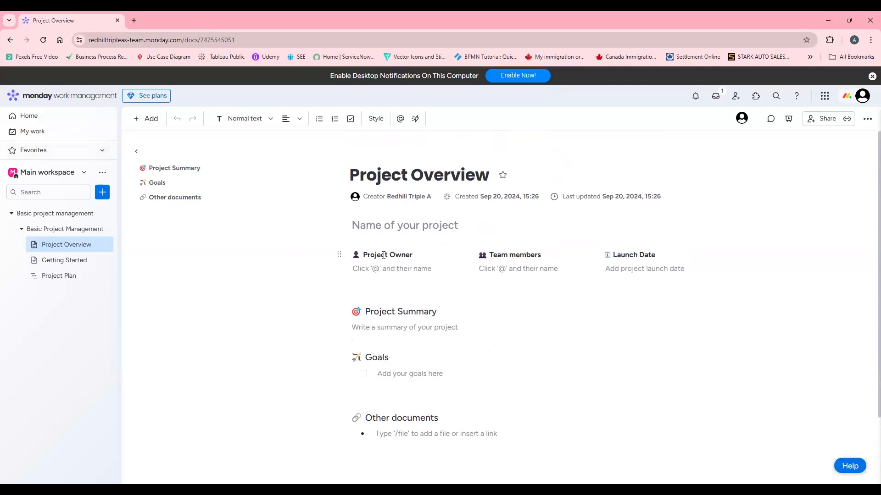
# Try the normal text and medium title formats on the empty line under Goals, and finish with a bulleted list
pyautogui.click(137, 121)
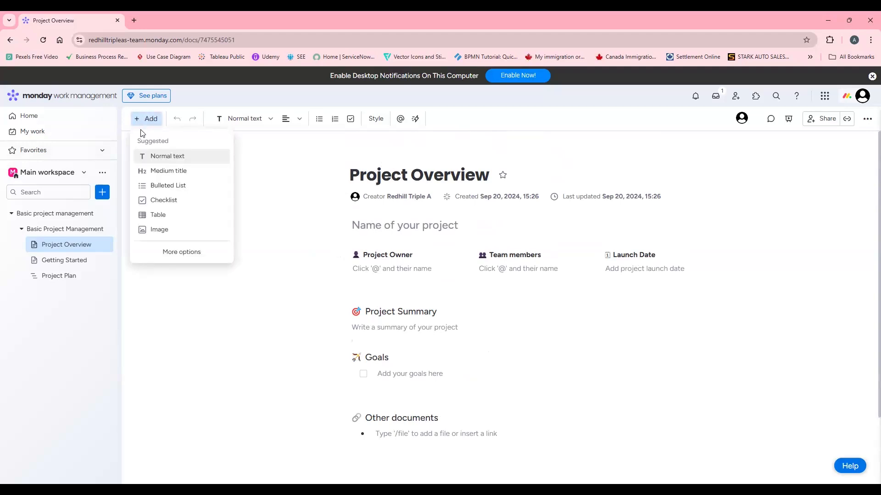
pyautogui.click(160, 157)
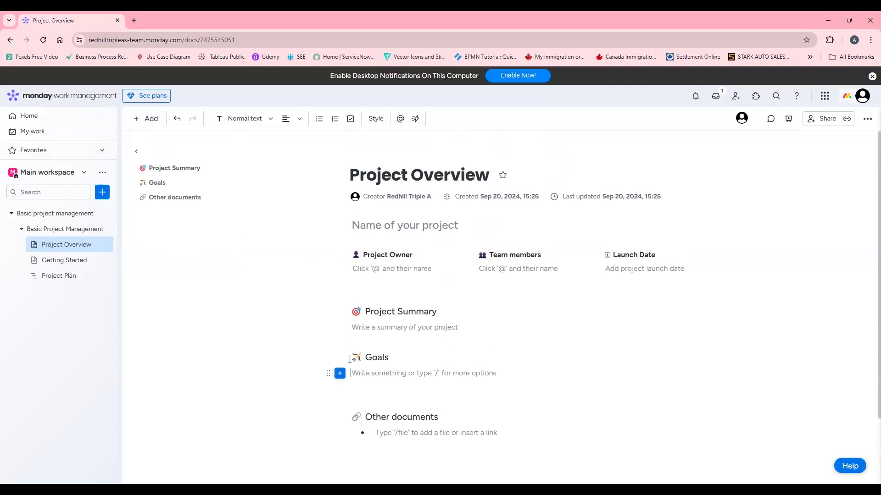
pyautogui.click(144, 120)
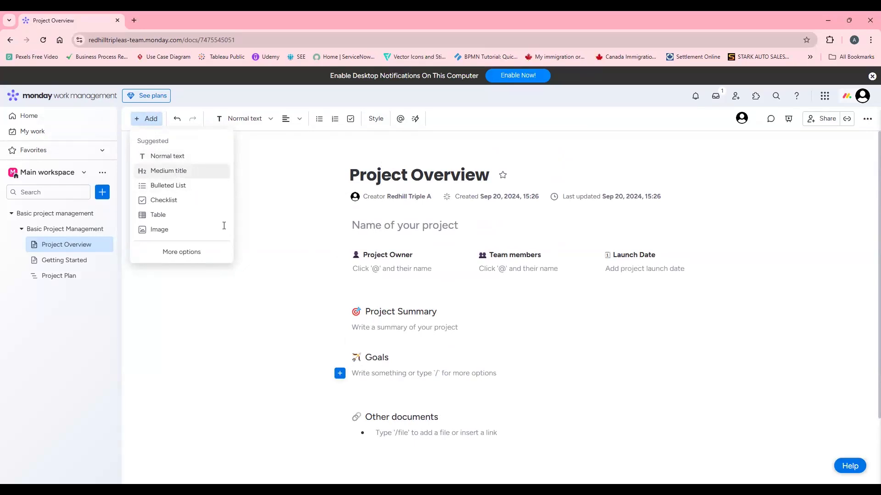
pyautogui.click(175, 174)
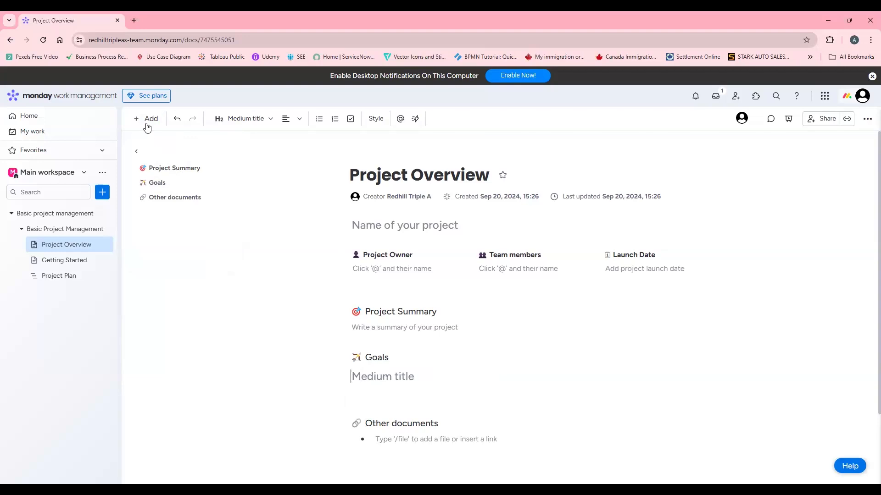
pyautogui.click(147, 120)
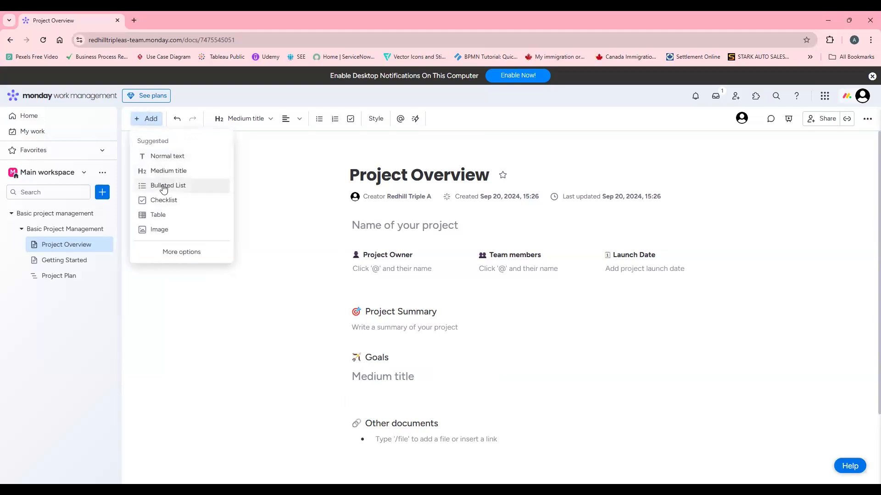
pyautogui.click(164, 187)
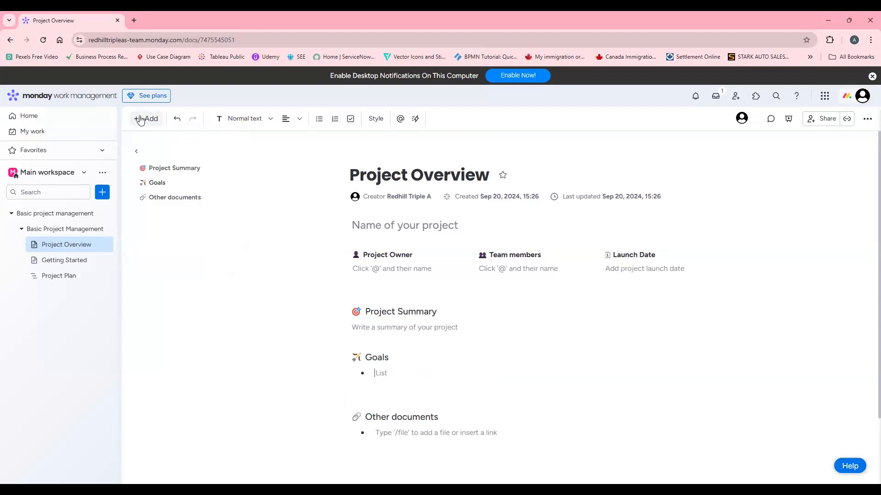
# Look through the additional block options for the Project Overview doc, close them and return to the Project Plan board
pyautogui.click(145, 119)
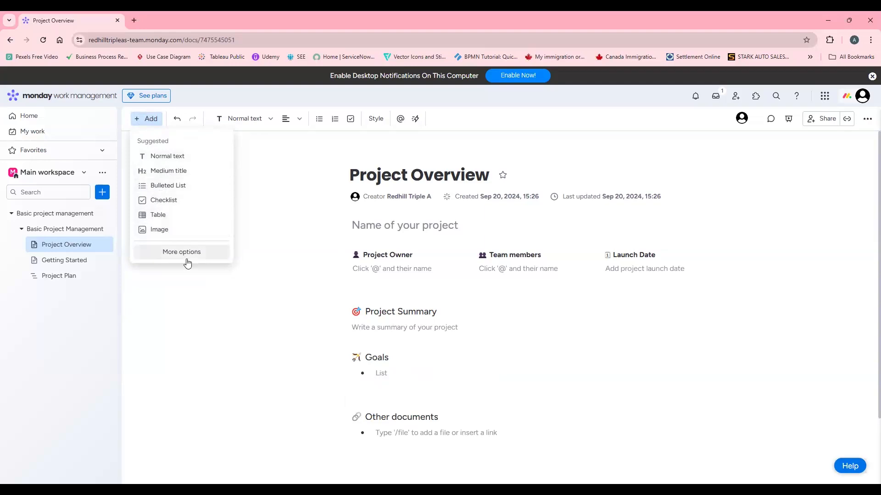
pyautogui.click(190, 255)
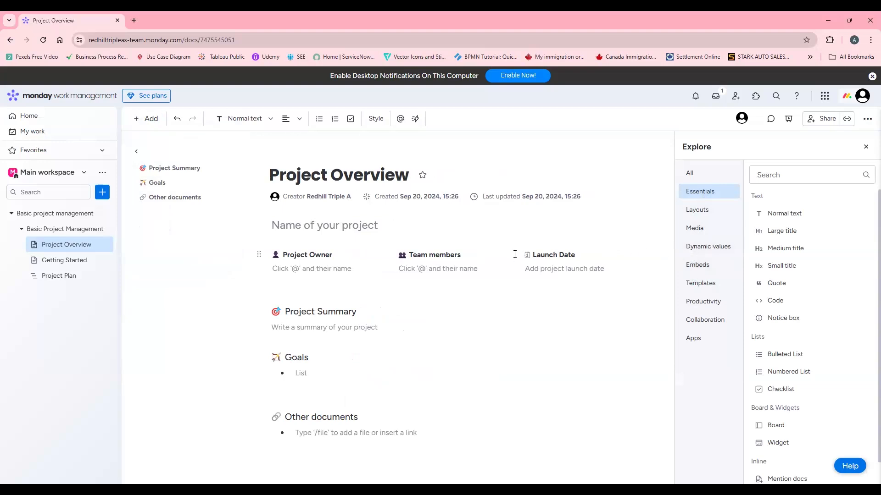
pyautogui.click(520, 280)
pyautogui.click(866, 147)
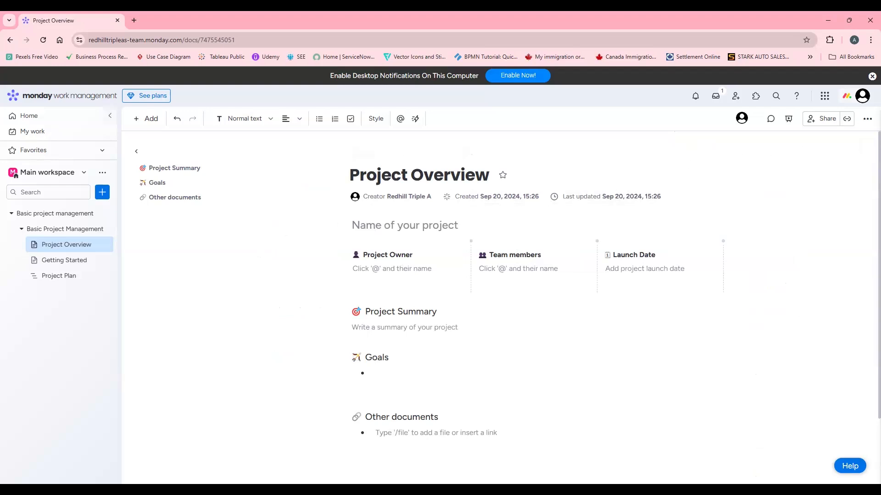
pyautogui.click(60, 276)
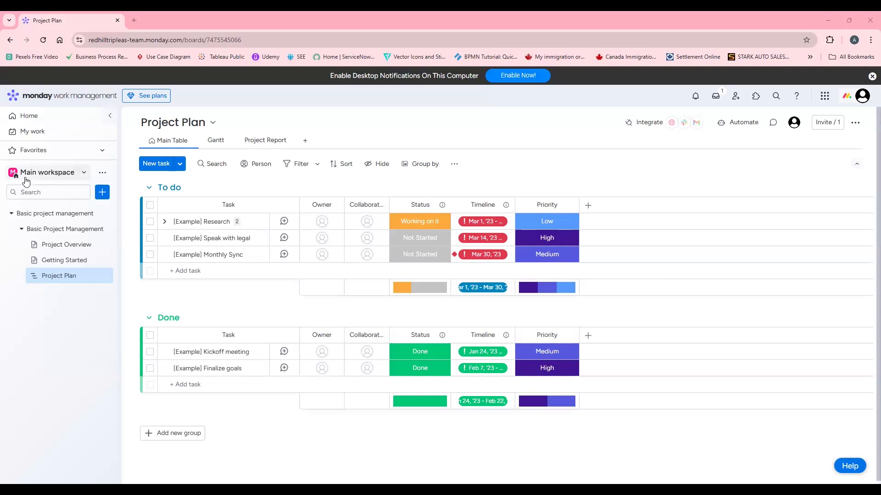
# Expand the [Example] Research task in the To do group and rename it Initiation
pyautogui.click(163, 222)
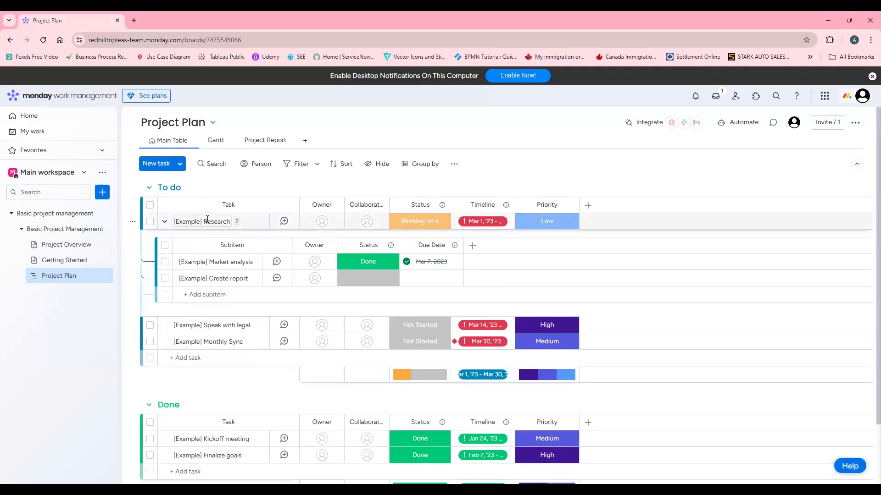
pyautogui.click(221, 224)
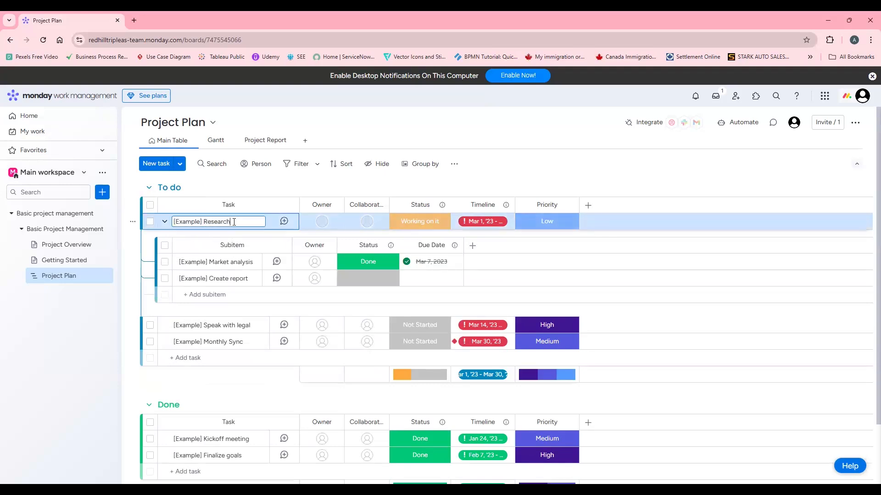
pyautogui.doubleClick(208, 223)
pyautogui.moveTo(208, 224); pyautogui.dragTo(177, 220)
pyautogui.press('BackSpace')
pyautogui.write('Initiation')
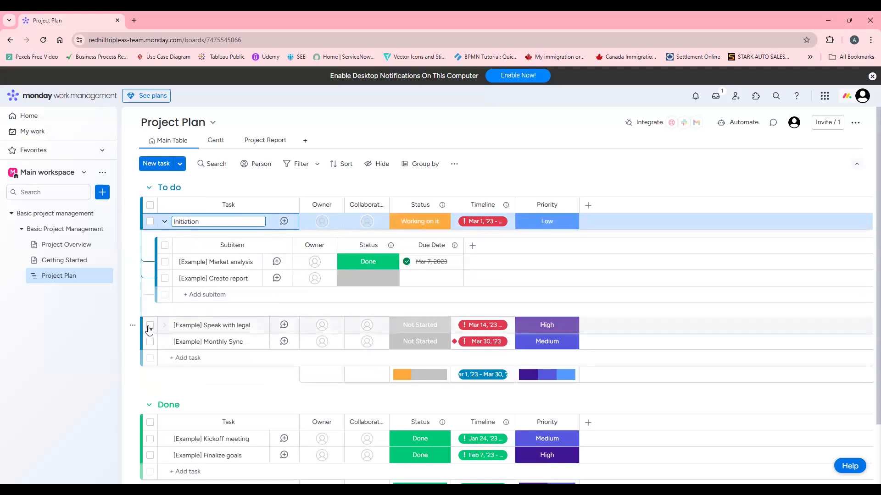
# Expand the [Example] Speak with legal task and rename it Planning
pyautogui.click(165, 328)
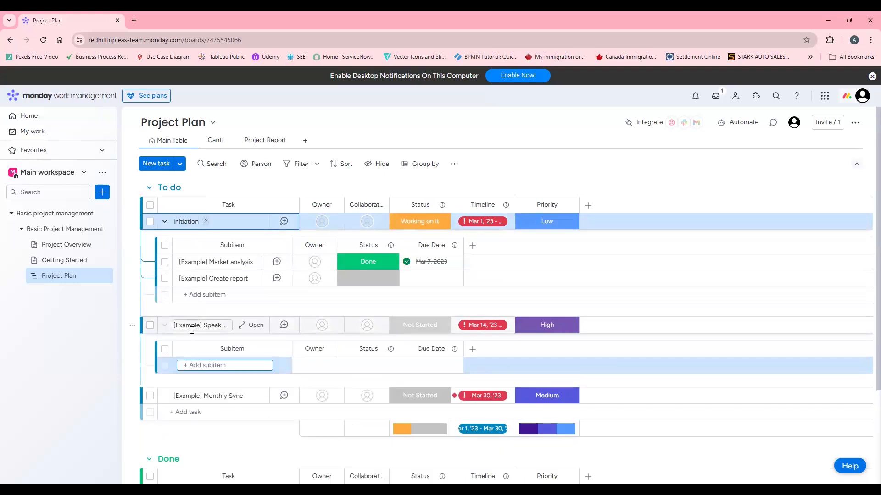
pyautogui.click(235, 328)
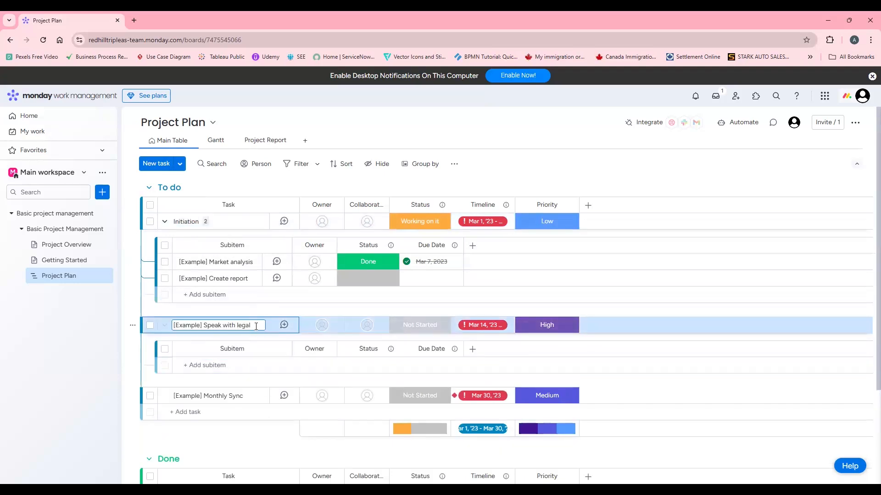
pyautogui.hotkey('ctrl', 'a')
pyautogui.write('Planning')
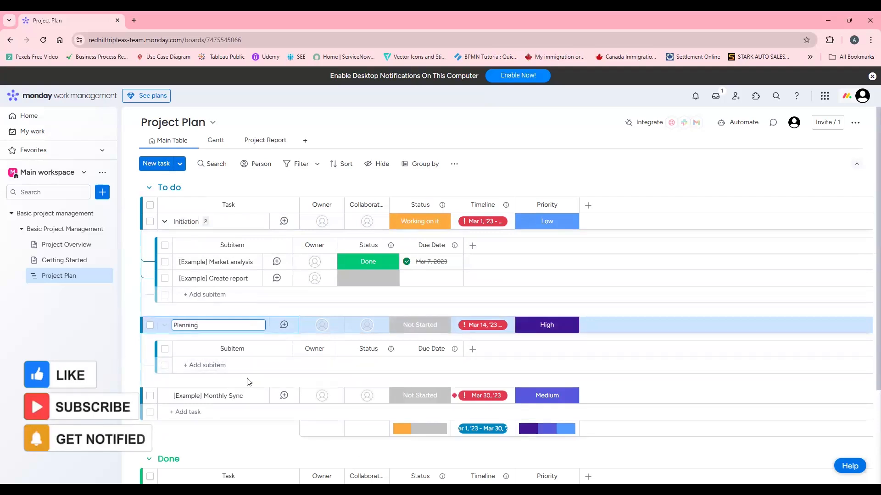
# Expand the [Example] Monthly Sync task and rename it Execution
pyautogui.click(165, 397)
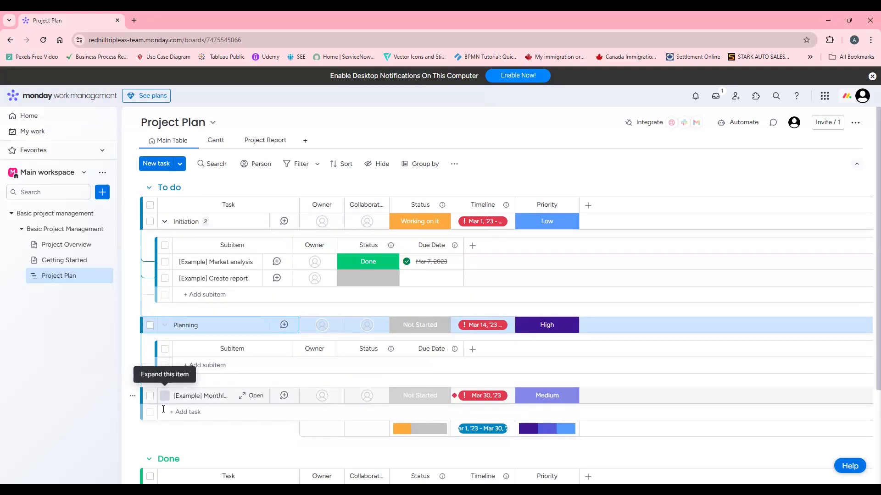
pyautogui.click(165, 397)
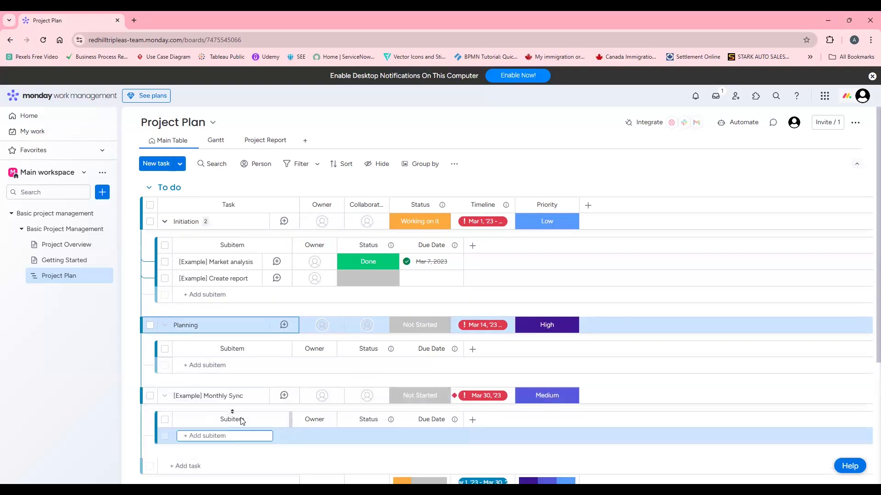
pyautogui.click(228, 397)
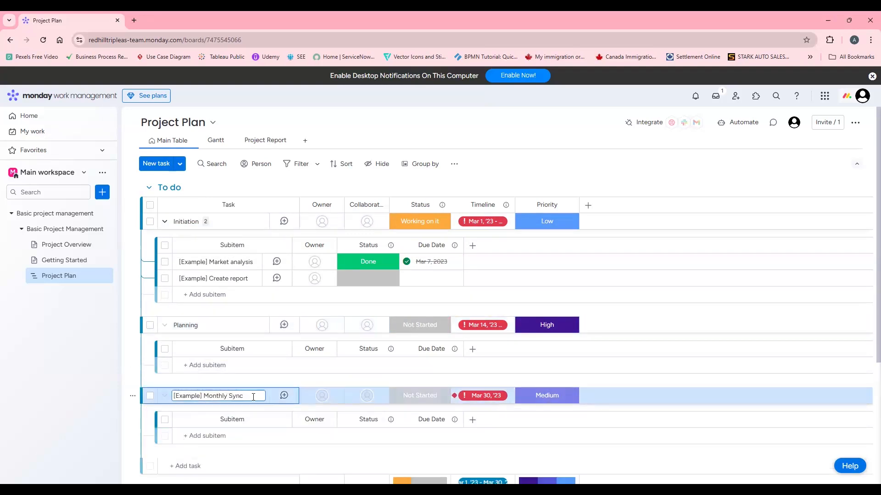
pyautogui.hotkey('ctrl', 'a')
pyautogui.write('Execution')
# Add two tasks named Monitoring and Closing at the end of the To do group
pyautogui.scroll(-3, 155, 396)
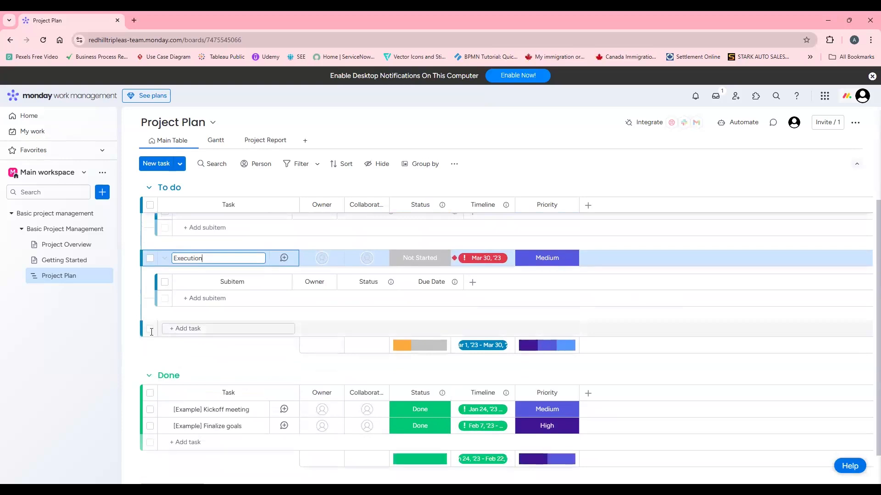
pyautogui.click(154, 330)
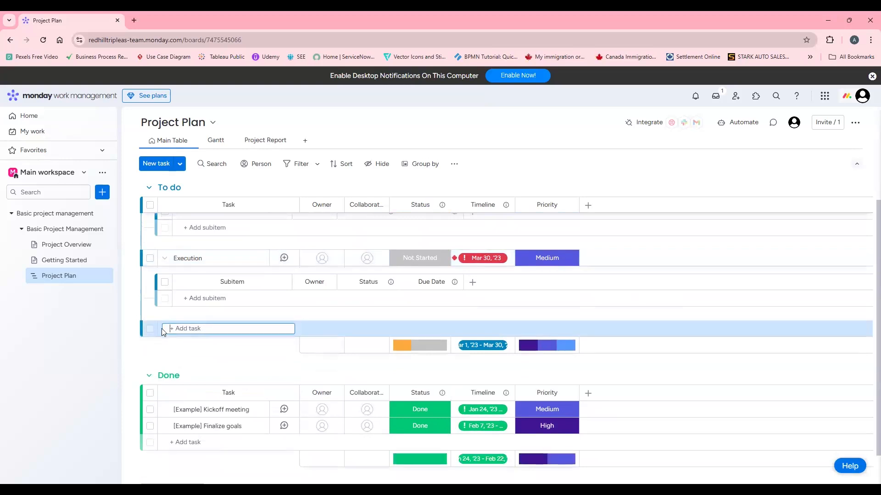
pyautogui.write('Monitoring and Co')
pyautogui.press('BackSpace')
pyautogui.press('BackSpace')
pyautogui.press('BackSpace')
pyautogui.press('BackSpace')
pyautogui.press('BackSpace')
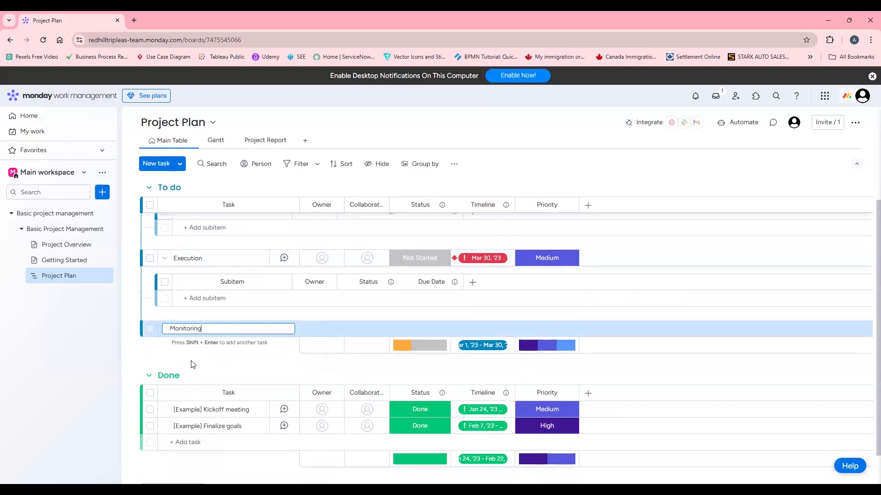
pyautogui.press('Return')
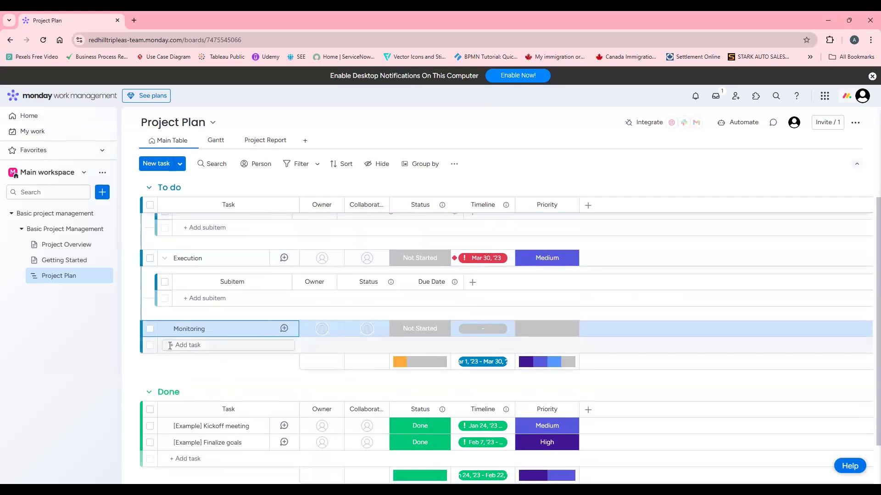
pyautogui.write('Closing')
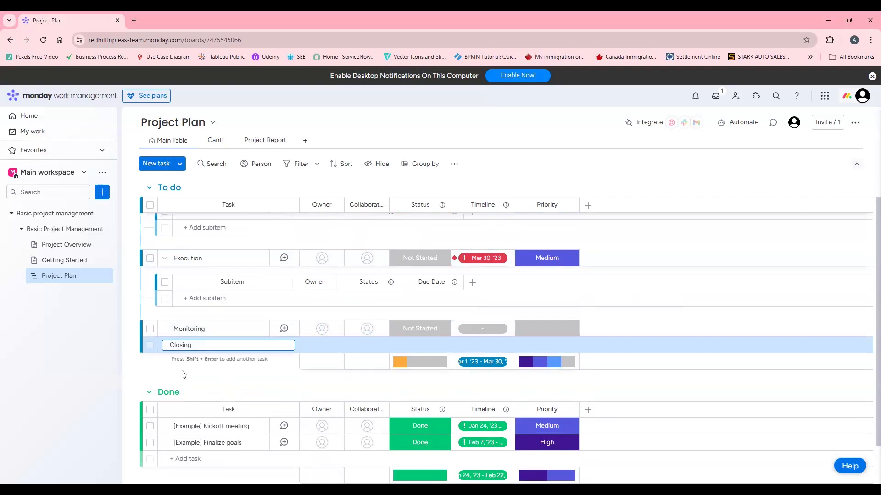
pyautogui.press('Return')
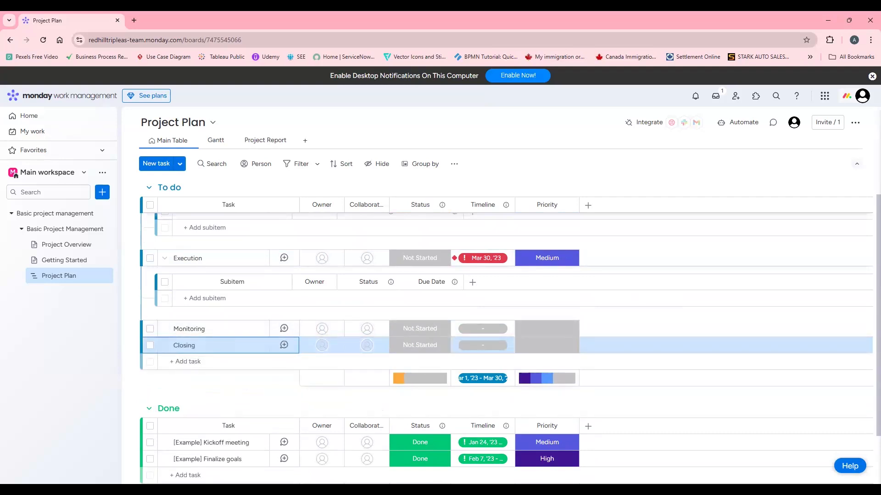
pyautogui.scroll(3, 268, 249)
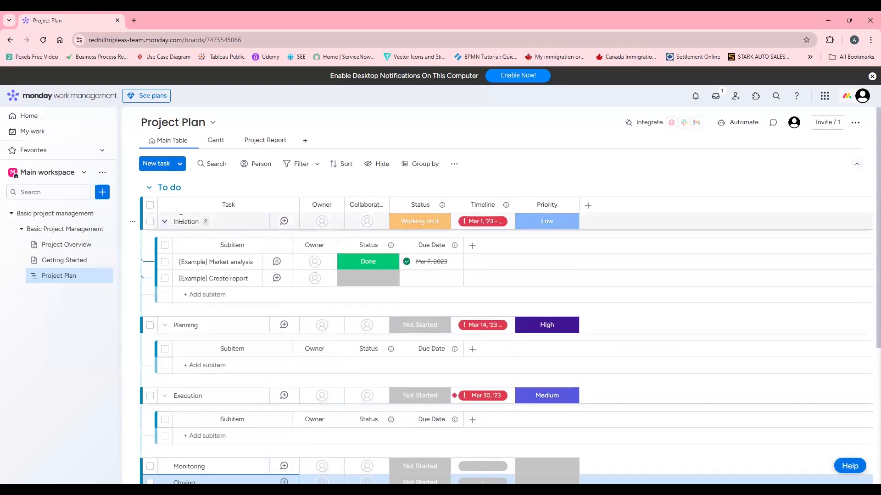
pyautogui.click(199, 262)
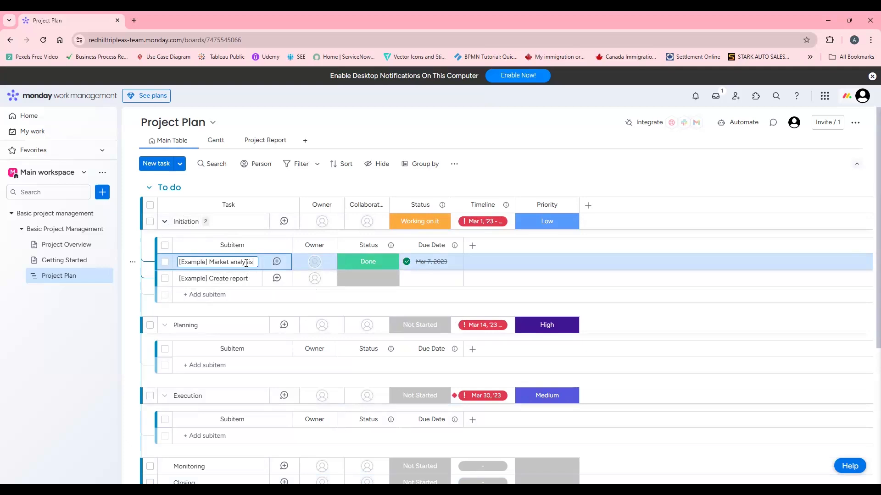
pyautogui.press('BackSpace')
pyautogui.press('BackSpace')
pyautogui.press('BackSpace')
pyautogui.press('BackSpace')
pyautogui.press('BackSpace')
pyautogui.press('BackSpace')
pyautogui.press('BackSpace')
pyautogui.press('BackSpace')
pyautogui.press('BackSpace')
pyautogui.press('BackSpace')
pyautogui.press('BackSpace')
pyautogui.press('BackSpace')
pyautogui.press('BackSpace')
pyautogui.press('BackSpace')
pyautogui.press('BackSpace')
pyautogui.press('BackSpace')
pyautogui.press('BackSpace')
pyautogui.press('BackSpace')
pyautogui.press('BackSpace')
pyautogui.press('BackSpace')
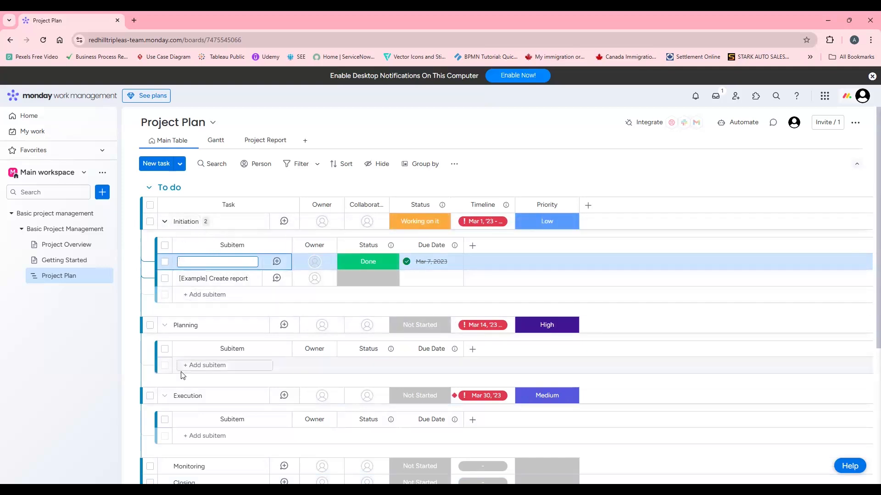
pyautogui.scroll(-3, 180, 373)
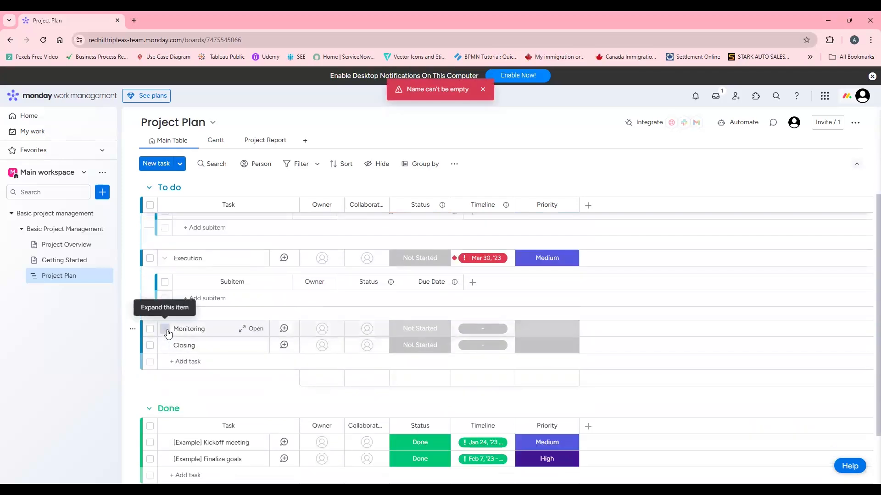
pyautogui.scroll(3, 209, 269)
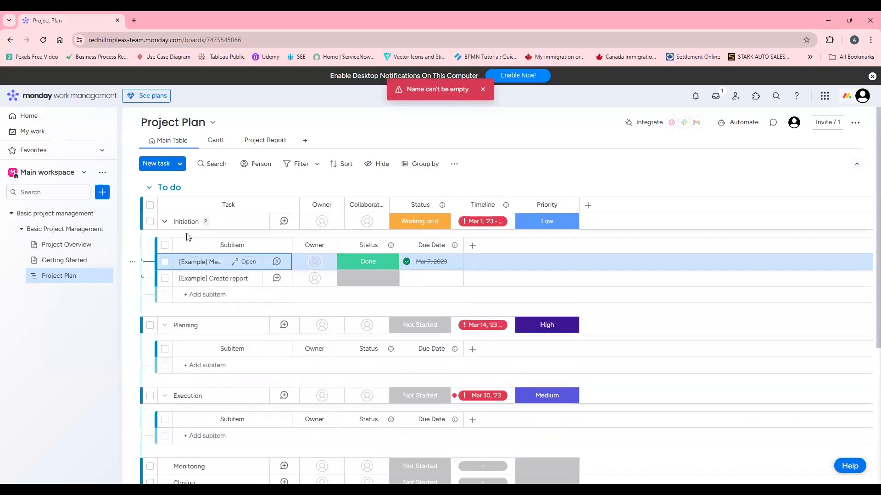
# Expand the Monitoring and Closing tasks to show their empty subitem tables
pyautogui.scroll(-2, 187, 252)
pyautogui.scroll(-1, 187, 251)
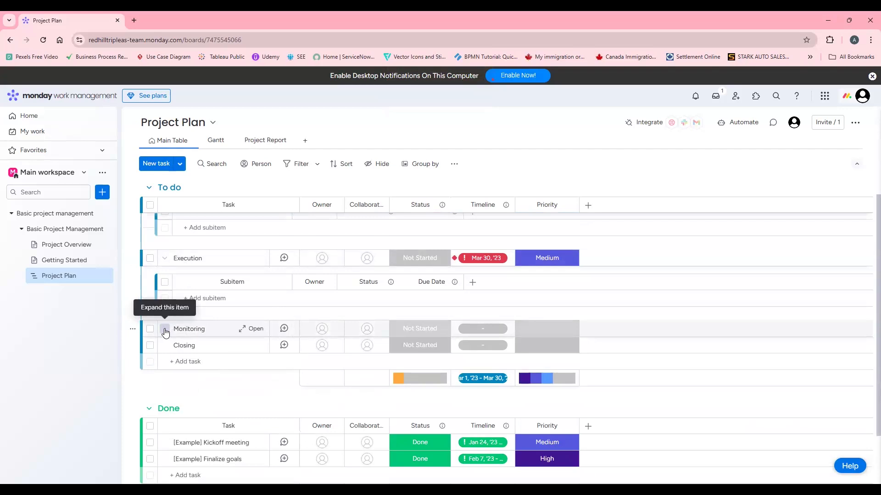
pyautogui.click(165, 330)
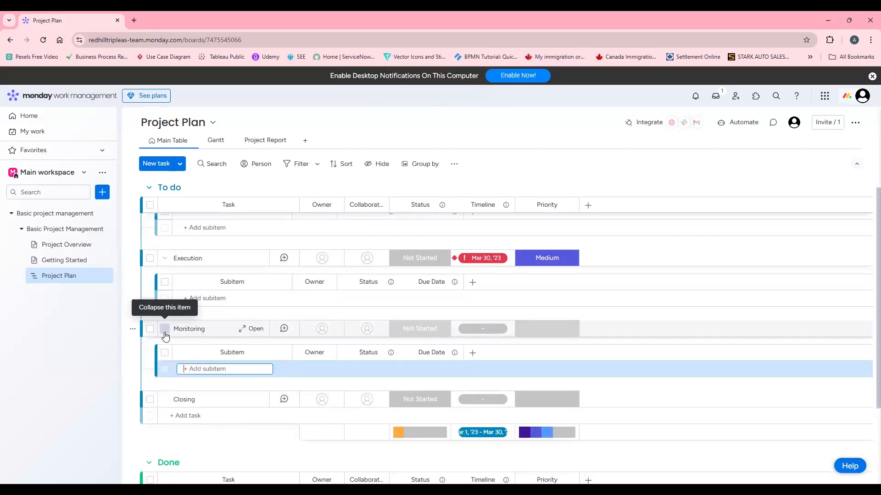
pyautogui.click(164, 403)
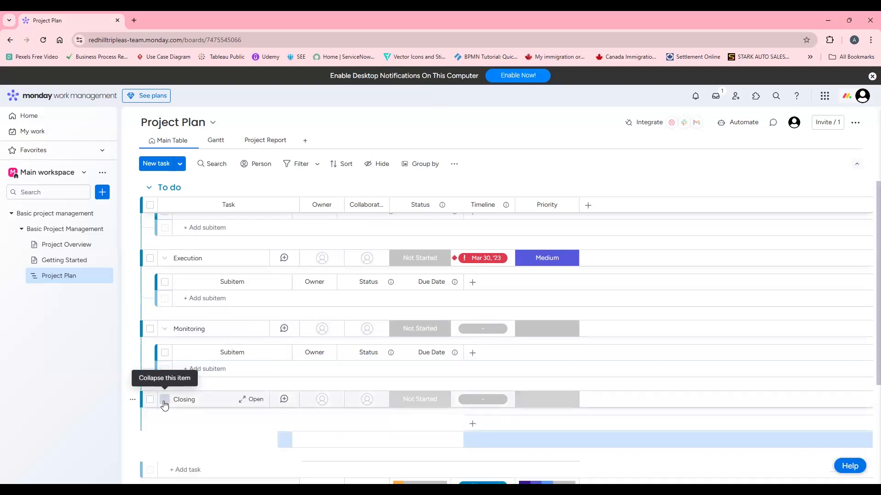
# Rename the [Example] Market analysis subitem under Initiation as Develop Project Charter
pyautogui.scroll(3, 205, 331)
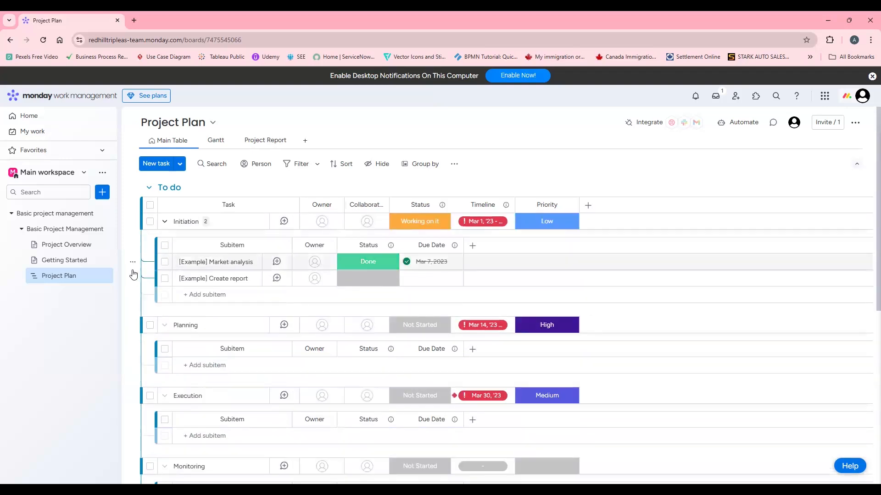
pyautogui.click(220, 266)
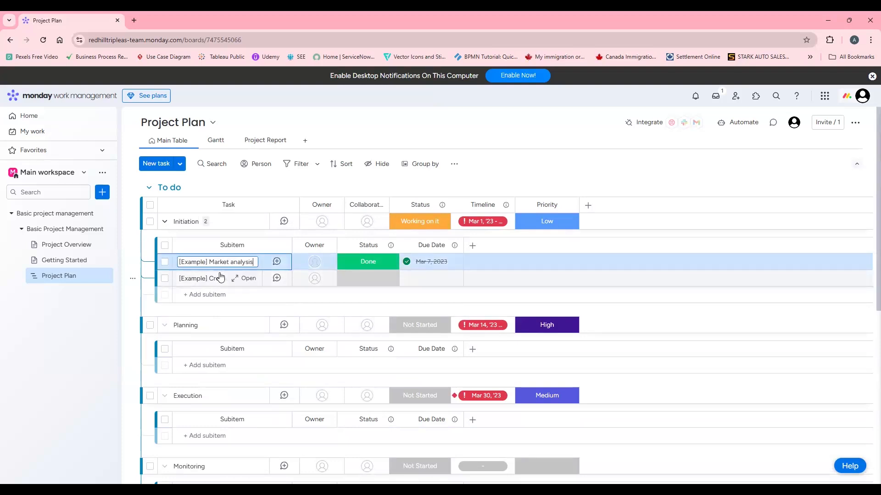
pyautogui.hotkey('ctrl', 'a')
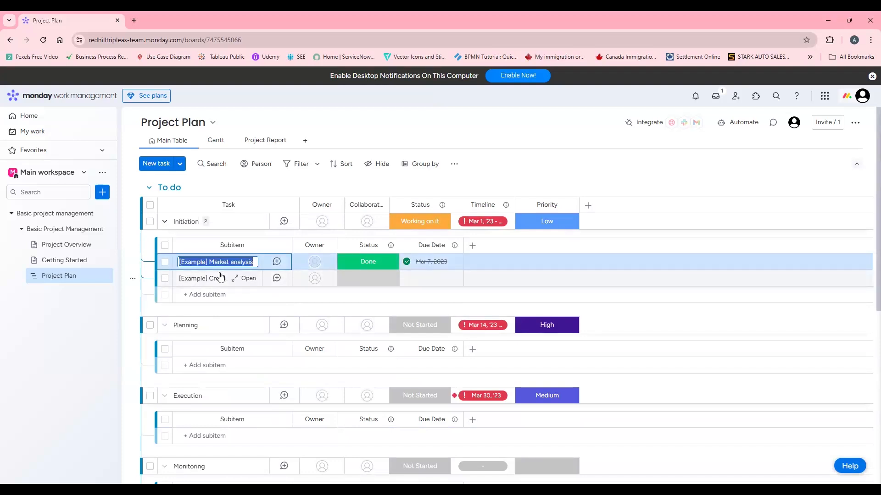
pyautogui.write('Develop')
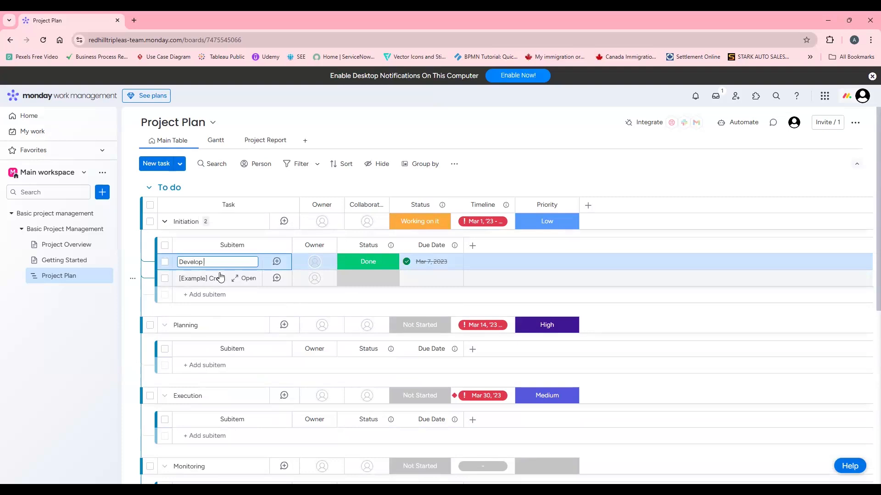
pyautogui.write(' Project Charter')
# Rename the [Example] Create report subitem under Initiation as Identify Key Stakeholder
pyautogui.click(215, 278)
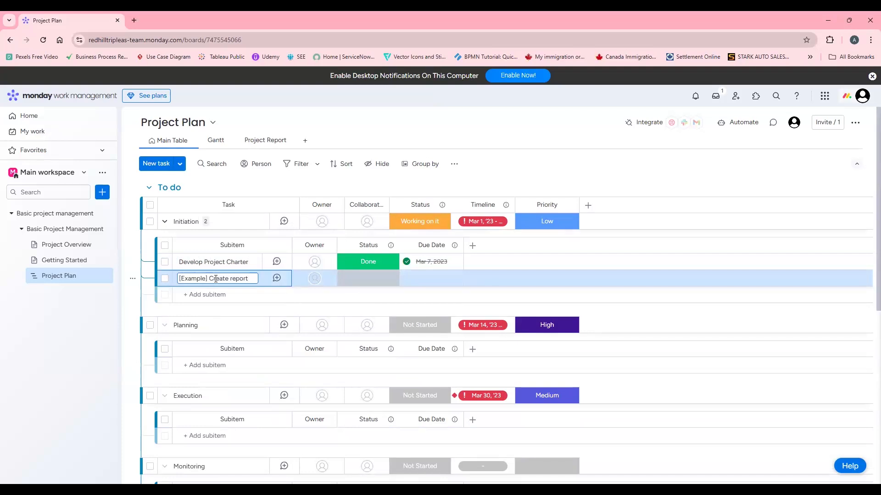
pyautogui.write('Identify Key Stakeholder')
pyautogui.click(188, 279)
pyautogui.press('Left')
pyautogui.press('Left')
pyautogui.press('Left')
pyautogui.press('Left')
pyautogui.press('Left')
pyautogui.press('Left')
pyautogui.press('Left')
pyautogui.press('Left')
pyautogui.press('Left')
pyautogui.press('Left')
pyautogui.press('Left')
pyautogui.press('Left')
pyautogui.press('Left')
pyautogui.press('Left')
pyautogui.press('Left')
pyautogui.press('Left')
pyautogui.press('Left')
pyautogui.press('Left')
pyautogui.press('Left')
pyautogui.press('Left')
pyautogui.moveTo(247, 280); pyautogui.dragTo(143, 286)
pyautogui.press('BackSpace')
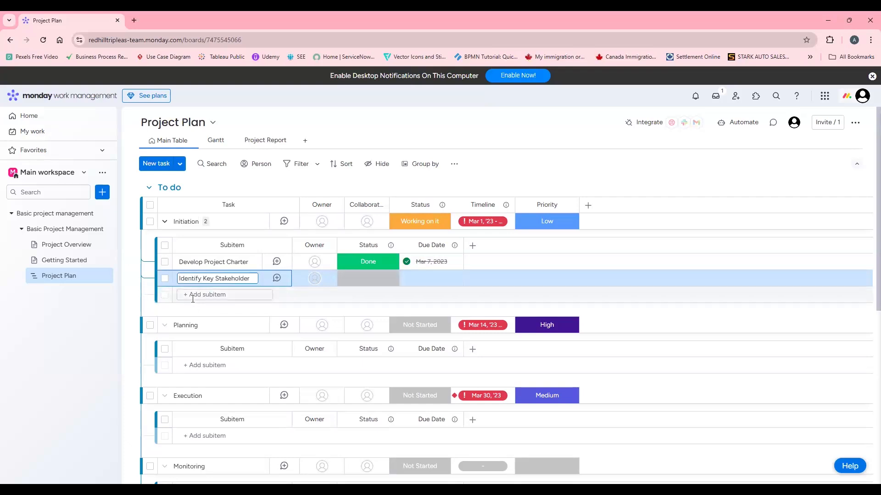
# Add a third subitem under Initiation named Define project objectives and scopes
pyautogui.click(223, 308)
pyautogui.click(223, 295)
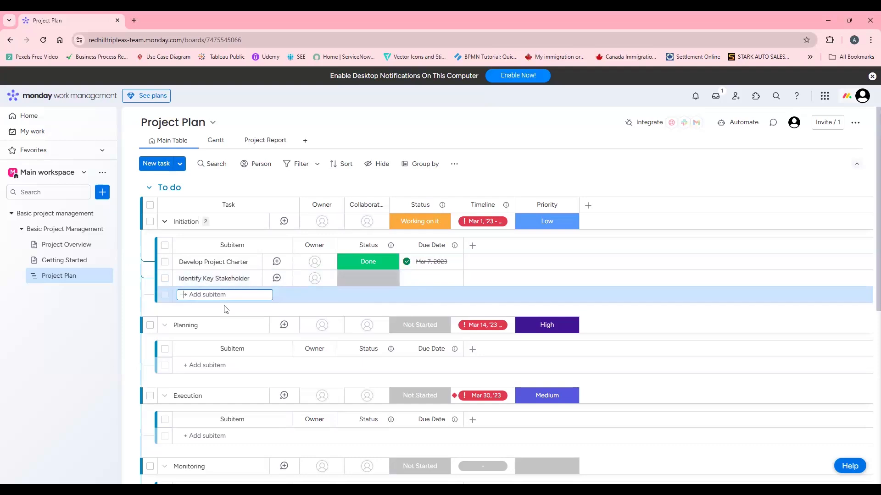
pyautogui.write('Define')
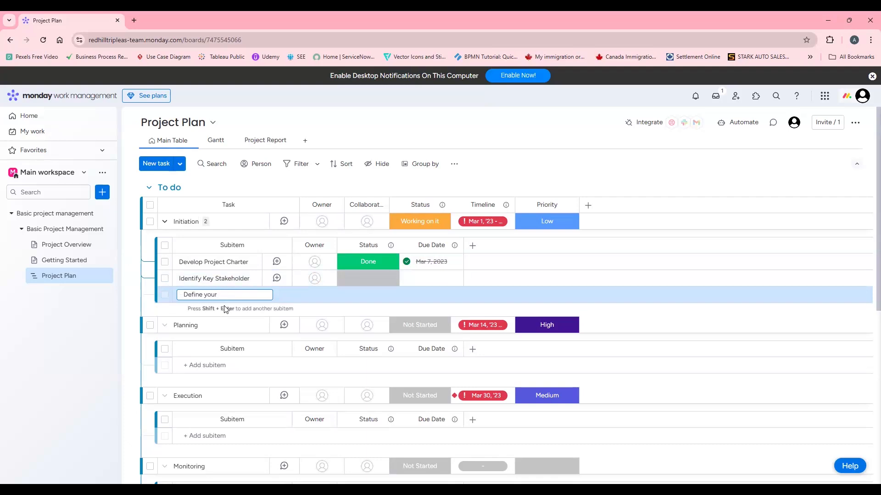
pyautogui.write('your')
pyautogui.press('BackSpace')
pyautogui.press('BackSpace')
pyautogui.press('BackSpace')
pyautogui.write('pr')
pyautogui.write('oject objectves and')
pyautogui.write(' scope')
pyautogui.click(229, 296)
pyautogui.write('i')
pyautogui.write('i')
pyautogui.press('Return')
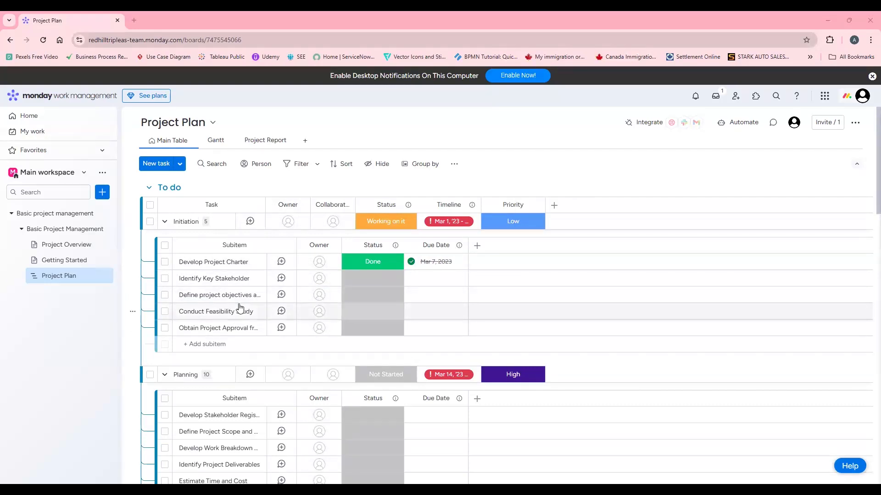
# Look over the Initiation and Planning subitems and widen the Subitem column enough to fit their full names
pyautogui.scroll(-3, 243, 309)
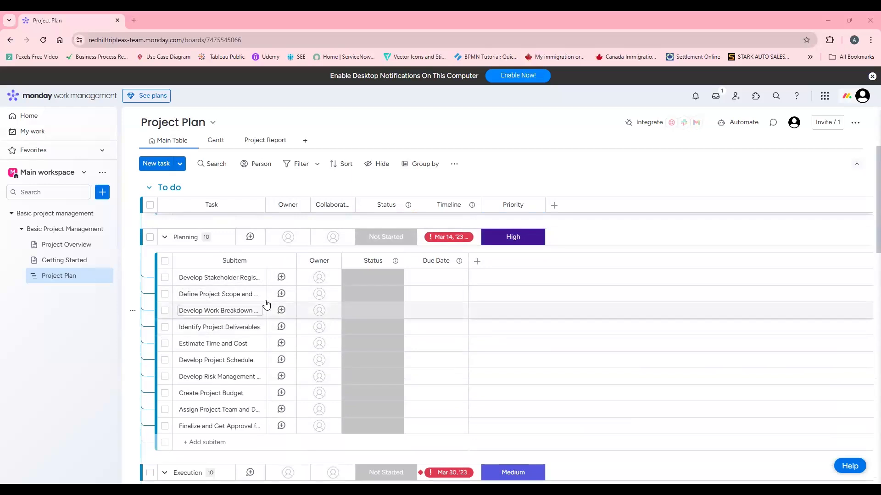
pyautogui.scroll(3, 265, 304)
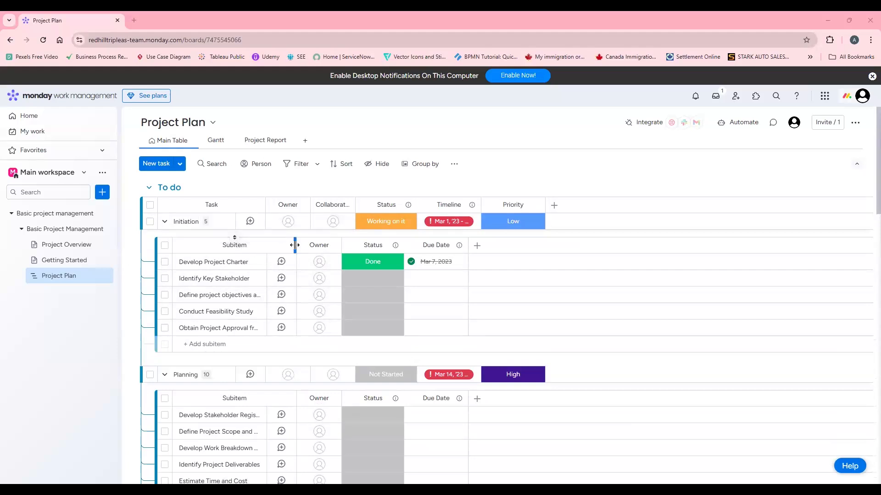
pyautogui.moveTo(295, 245); pyautogui.dragTo(384, 249)
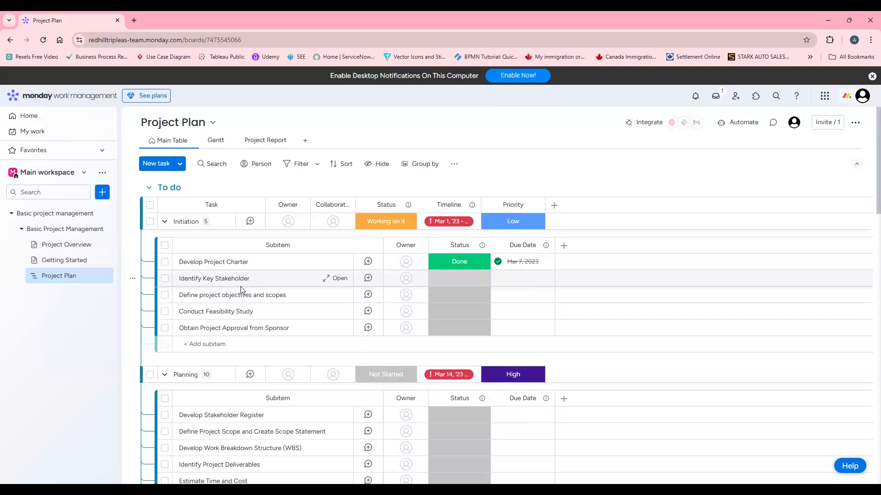
# Look over the subitems listed under the Initiation, Planning, Execution and Monitoring phases
pyautogui.scroll(-2, 241, 287)
pyautogui.scroll(2, 240, 286)
pyautogui.scroll(-2, 248, 290)
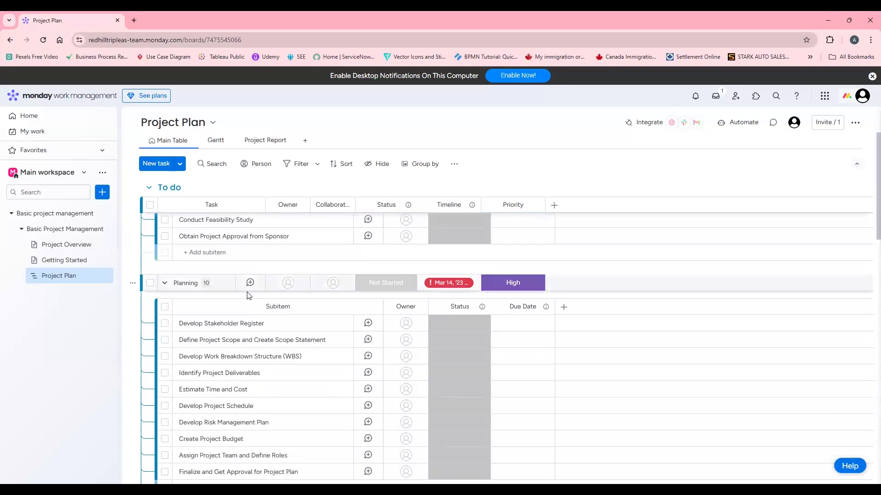
pyautogui.scroll(-1, 248, 291)
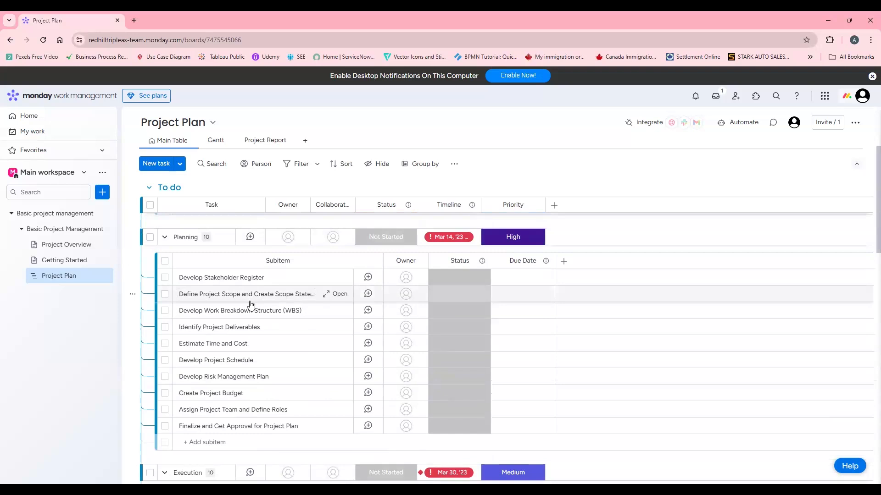
pyautogui.scroll(-2, 267, 350)
pyautogui.scroll(-4, 268, 349)
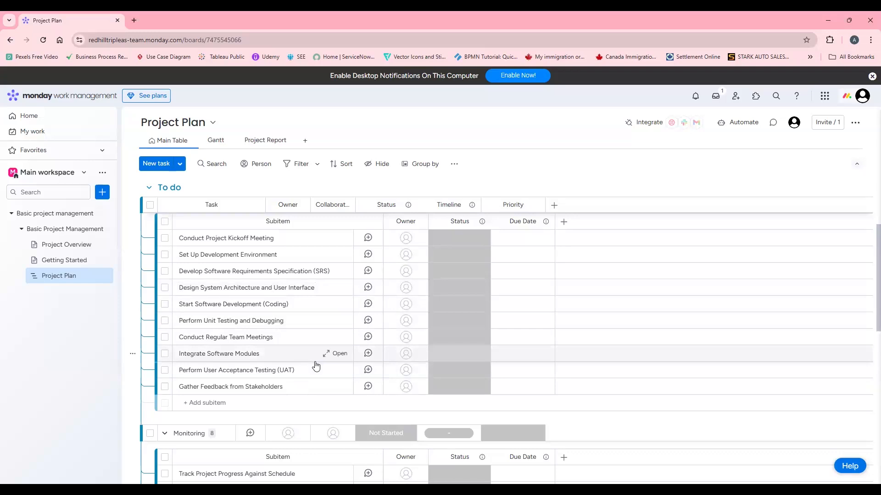
pyautogui.scroll(-4, 314, 352)
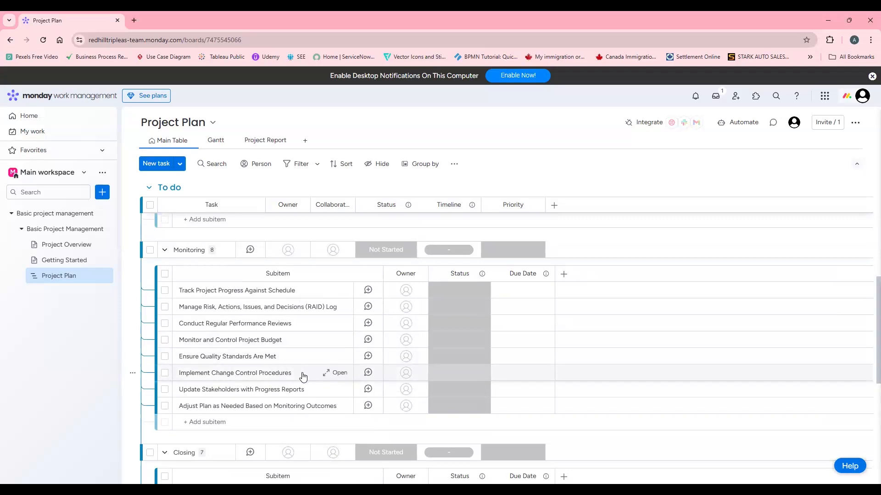
# Add a final subitem under Closing named Close Project and Archive Documents
pyautogui.scroll(-4, 303, 379)
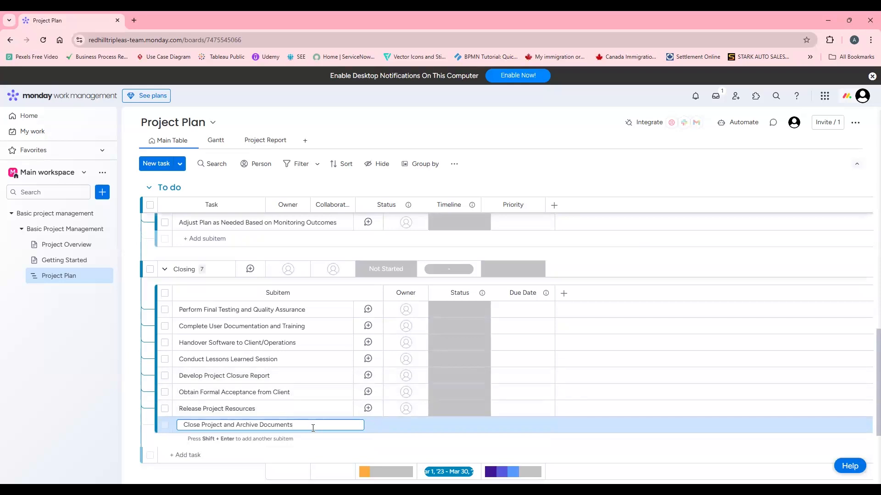
pyautogui.press('Return')
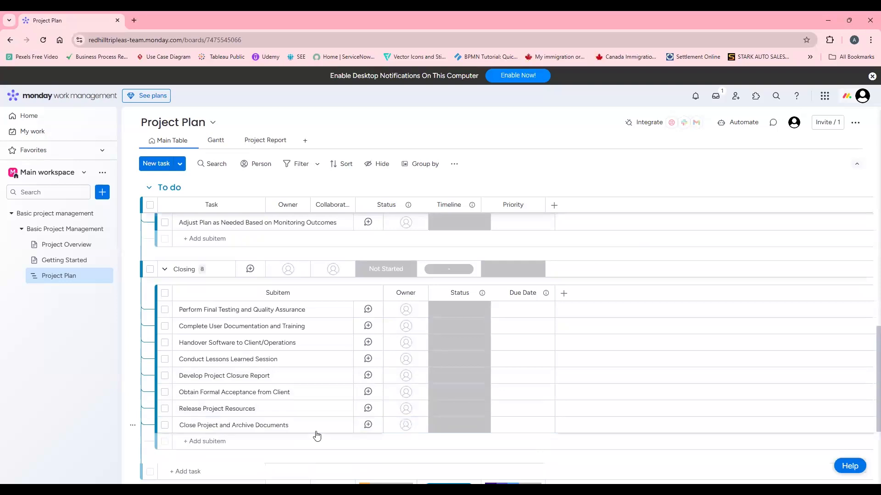
# Rename the Basic Project Management folder as Rain-Check Solution
pyautogui.scroll(15, 317, 380)
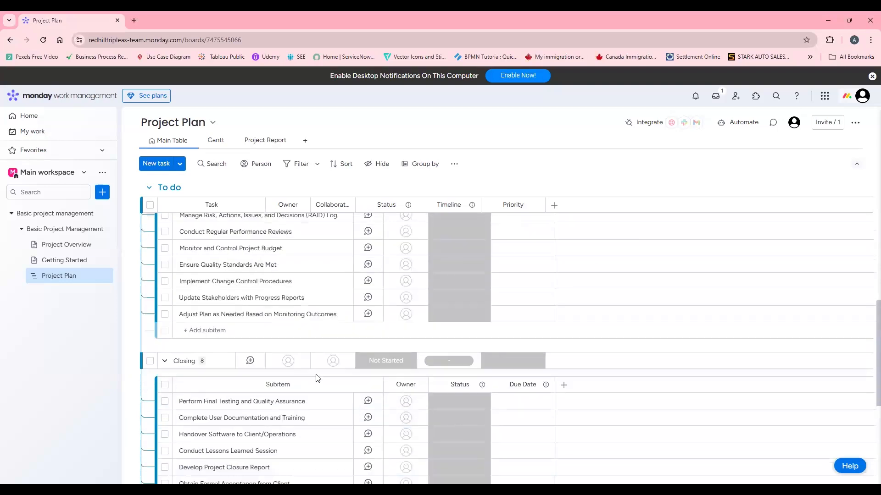
pyautogui.scroll(3, 317, 378)
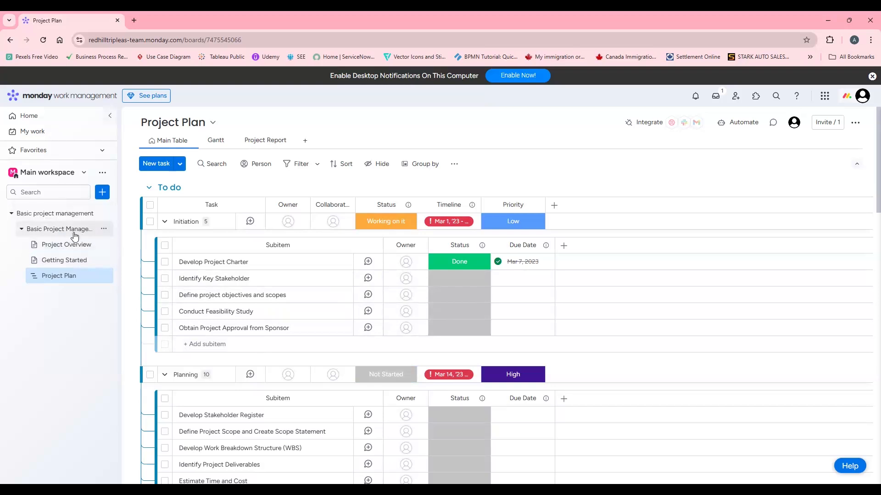
pyautogui.click(102, 230)
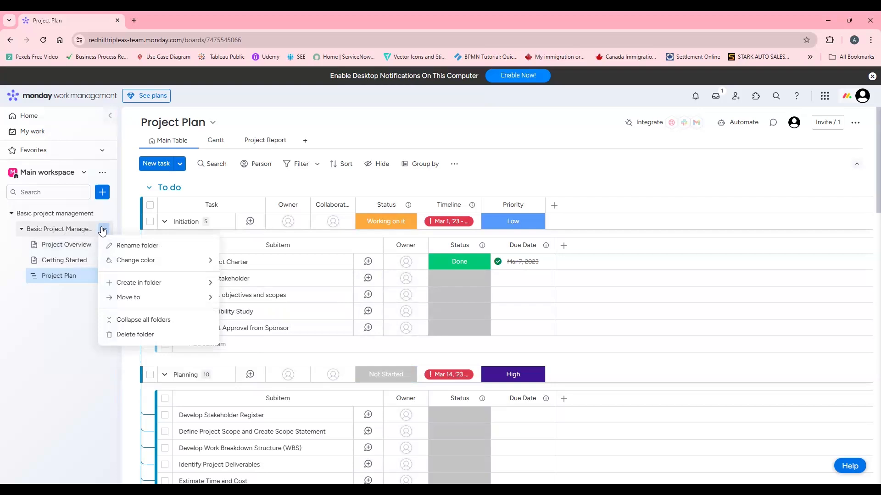
pyautogui.click(124, 245)
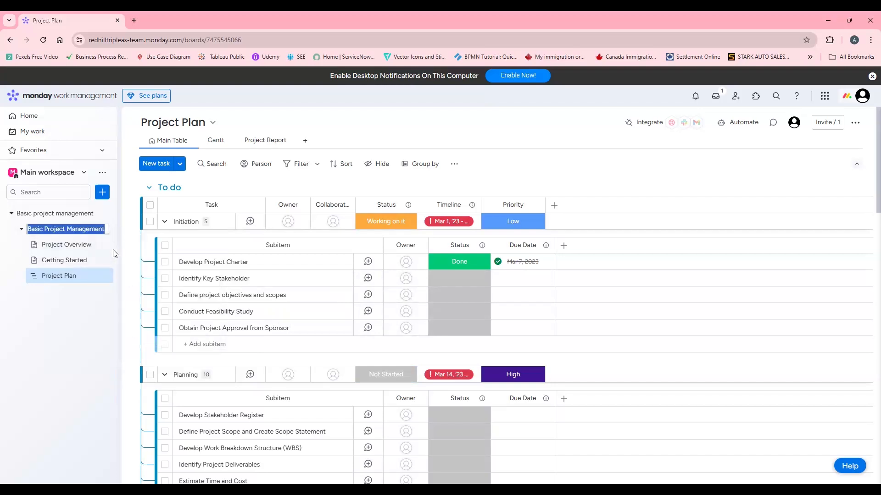
pyautogui.press('BackSpace')
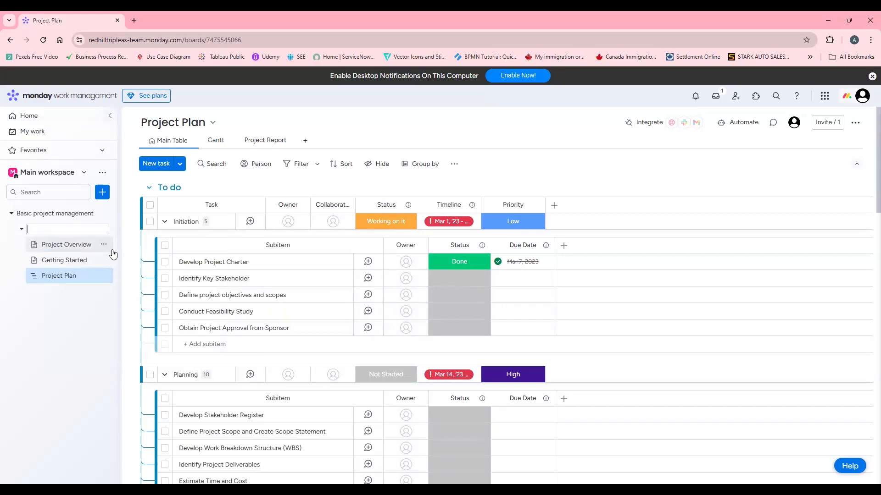
pyautogui.write('Rain-Check Solution')
pyautogui.press('Return')
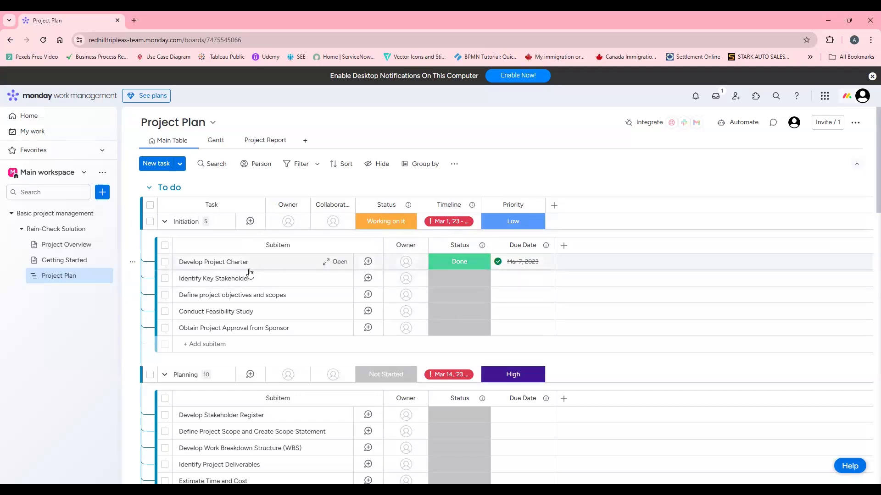
# View the owner assignment options for the Develop Project Charter subitem without assigning anyone
pyautogui.scroll(-3, 283, 325)
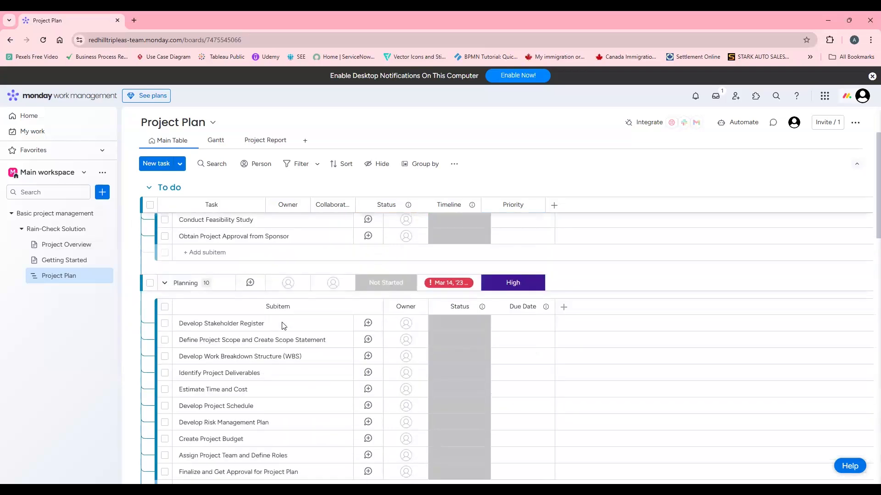
pyautogui.scroll(-1, 282, 327)
pyautogui.scroll(4, 281, 327)
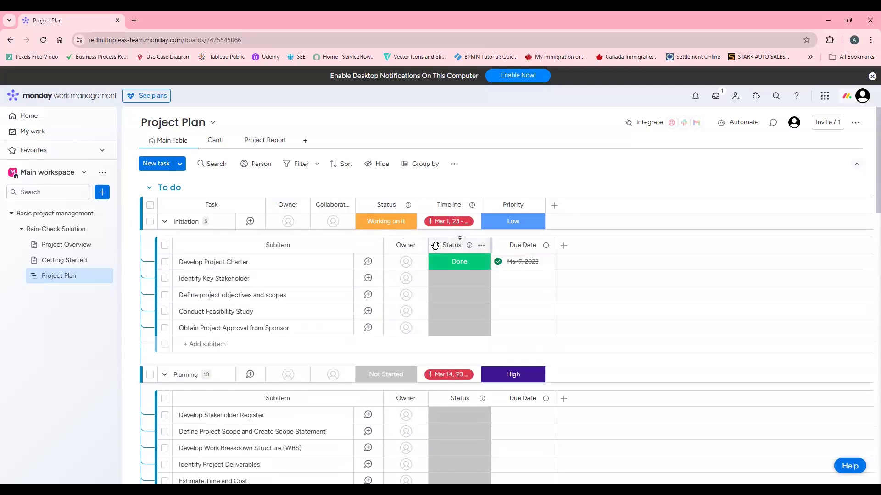
pyautogui.click(391, 263)
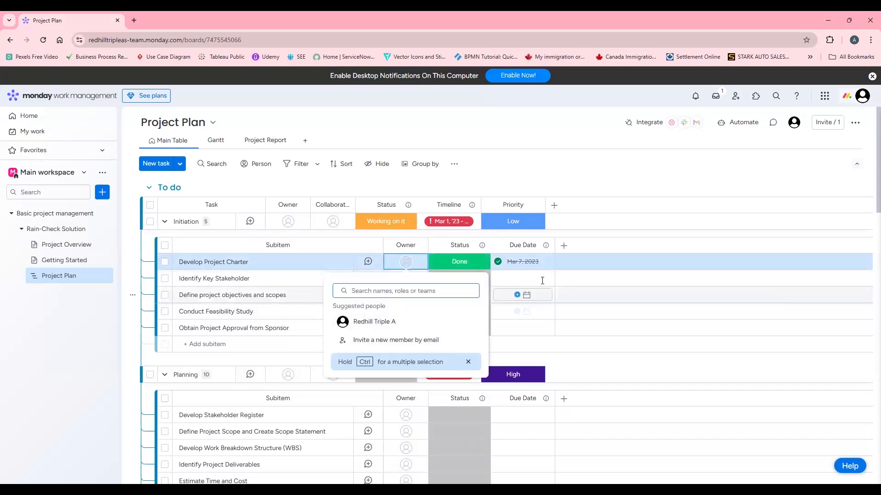
pyautogui.click(603, 282)
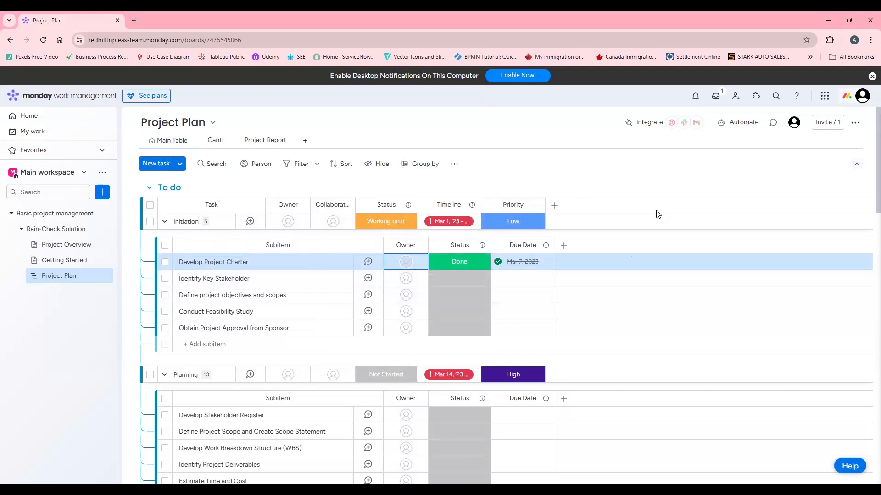
# Name the default subitem status label Not Started and set the Develop Project Charter subitem to that status
pyautogui.click(474, 266)
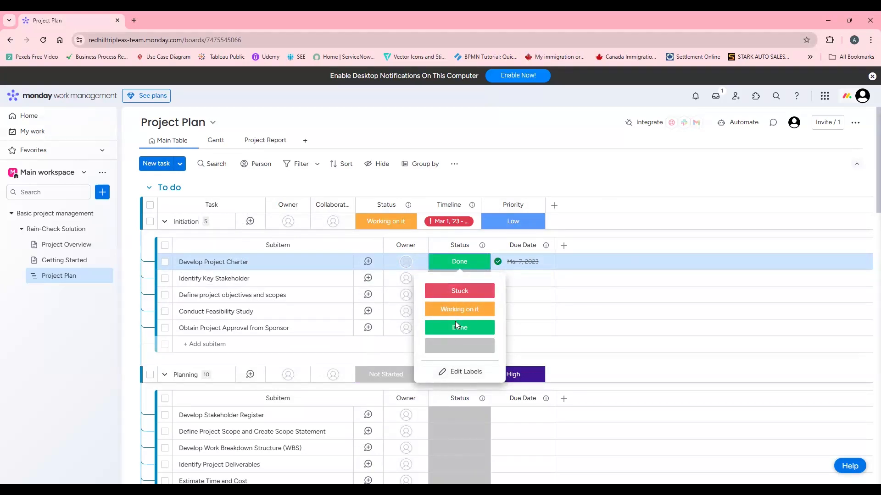
pyautogui.click(451, 376)
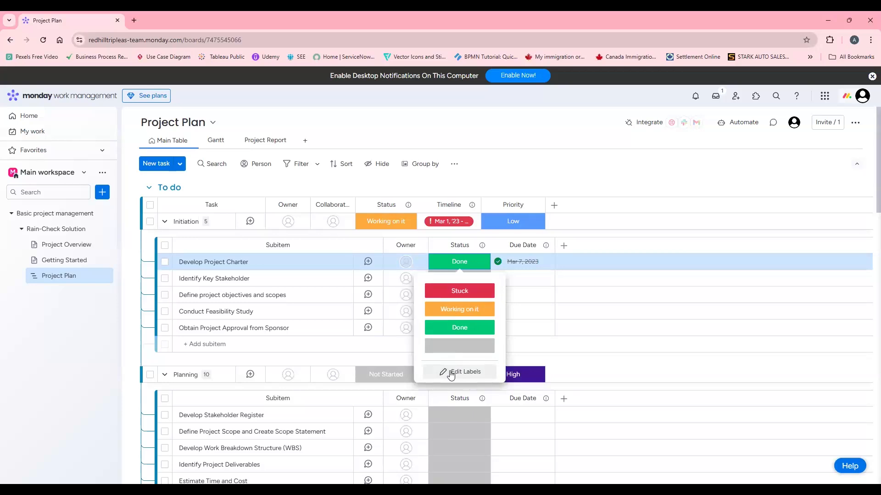
pyautogui.click(451, 373)
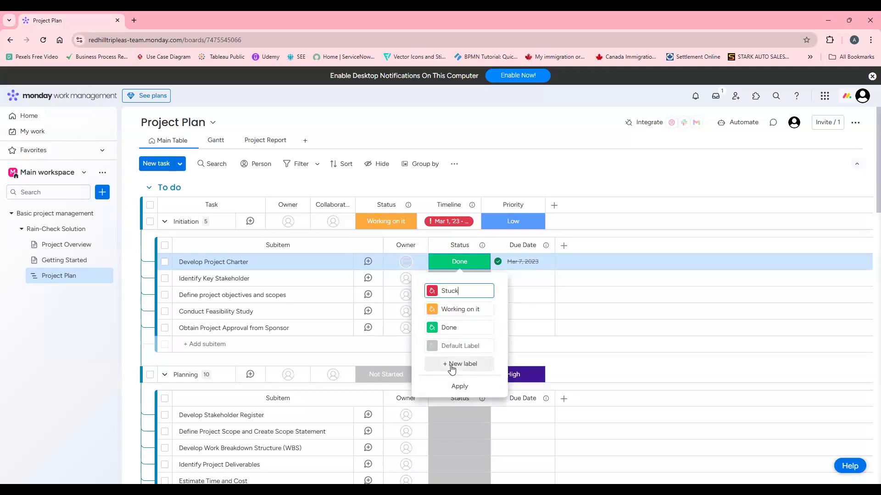
pyautogui.click(454, 346)
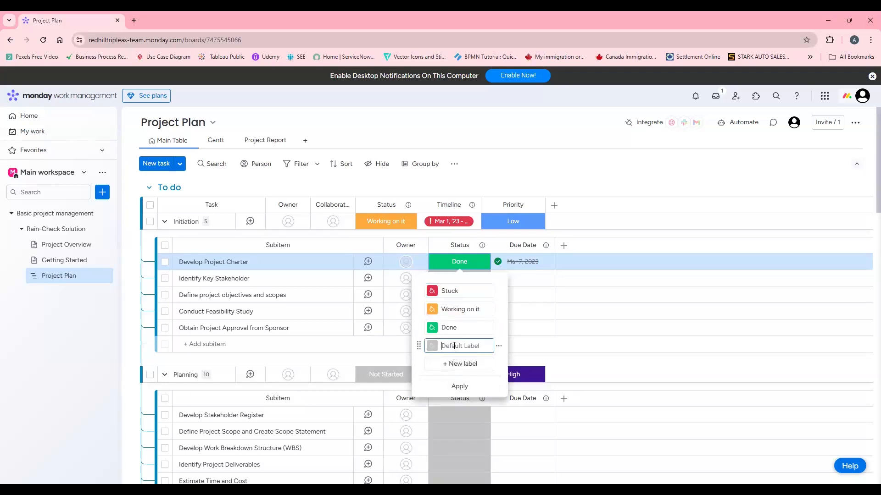
pyautogui.write('Not Started')
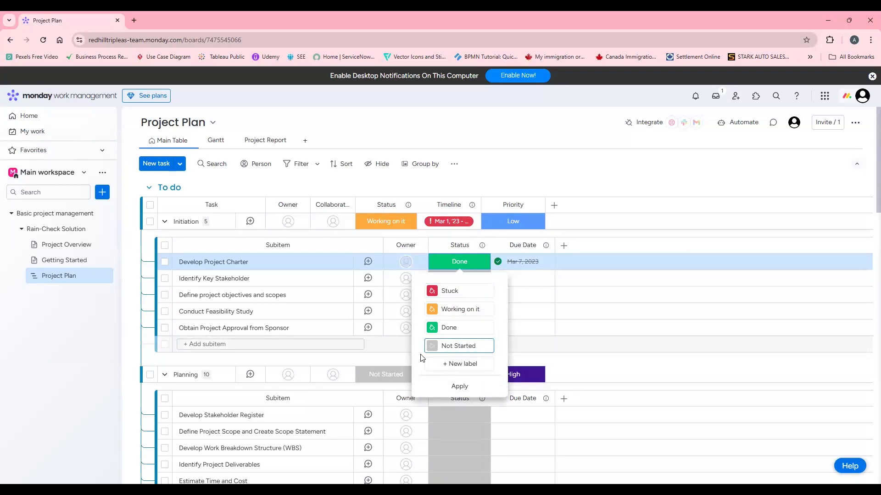
pyautogui.click(467, 388)
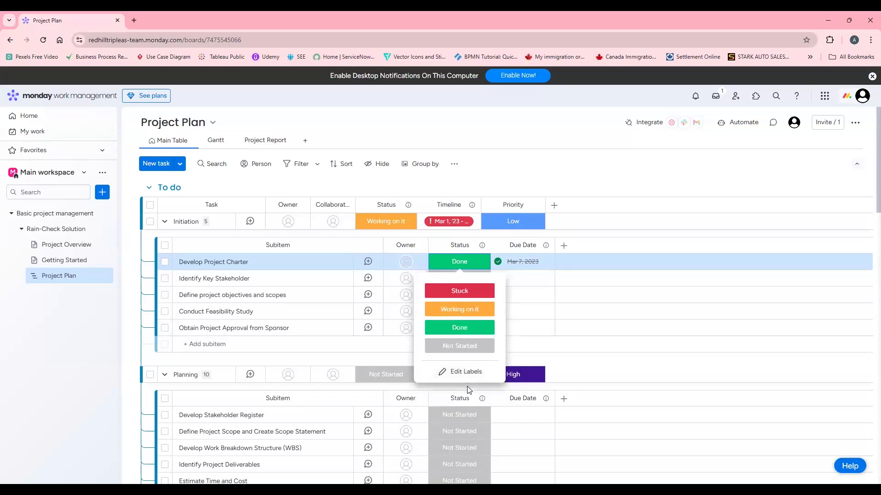
pyautogui.click(475, 353)
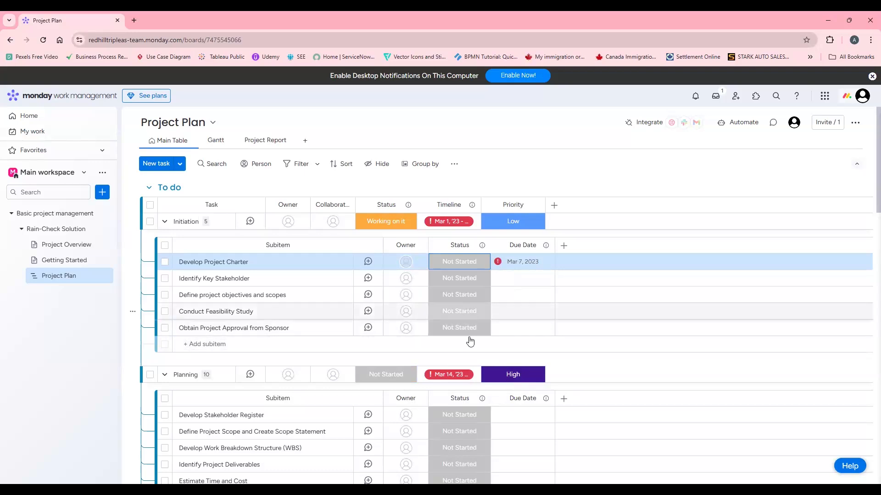
# Delete the Done group with its example tasks from the Project Plan board and dismiss the deletion notice
pyautogui.scroll(-10, 470, 369)
pyautogui.scroll(-9, 472, 368)
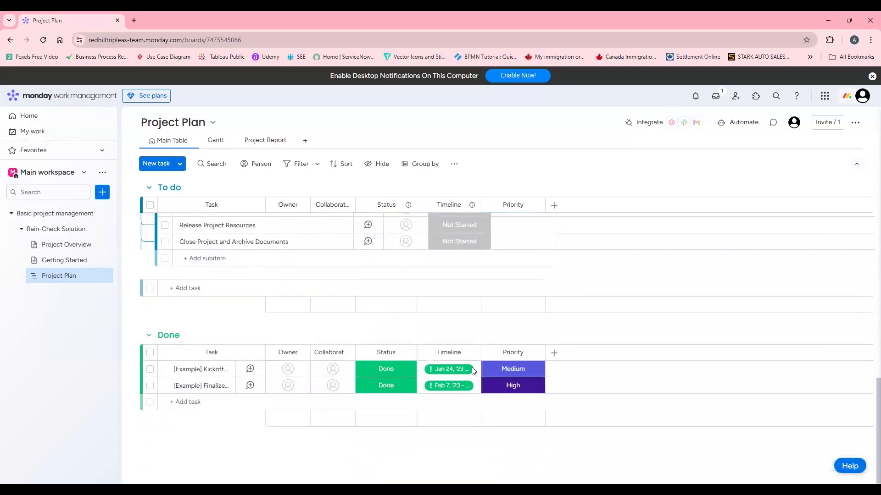
pyautogui.scroll(2, 471, 368)
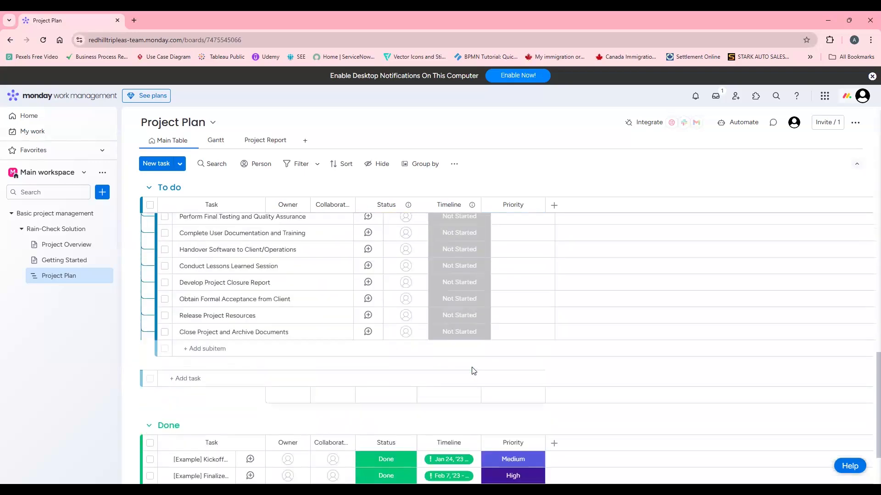
pyautogui.scroll(17, 473, 370)
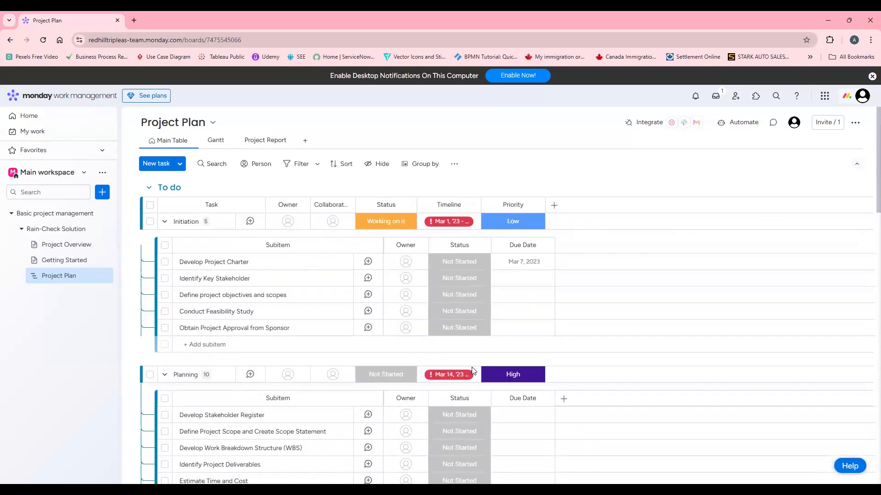
pyautogui.scroll(-7, 468, 365)
pyautogui.scroll(-10, 467, 357)
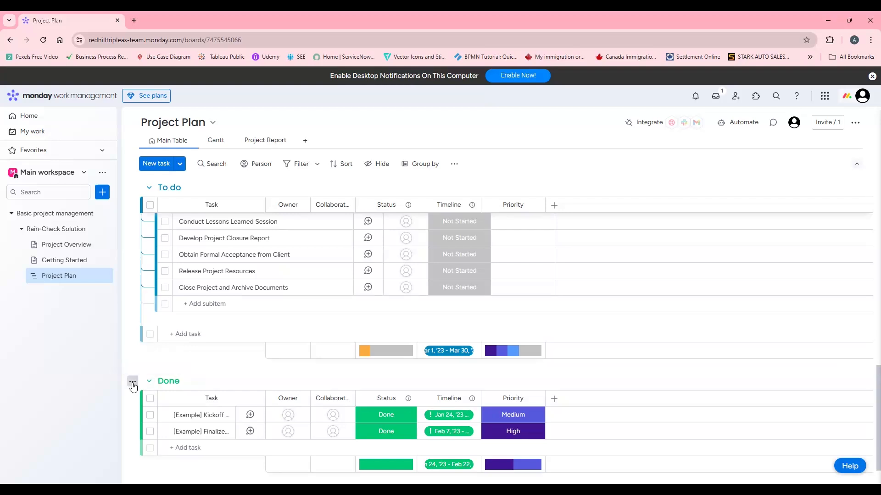
pyautogui.click(133, 383)
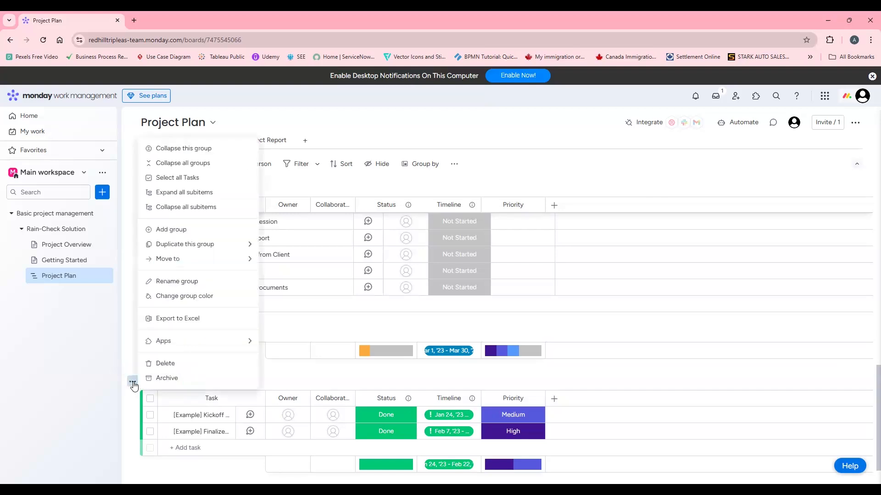
pyautogui.click(167, 365)
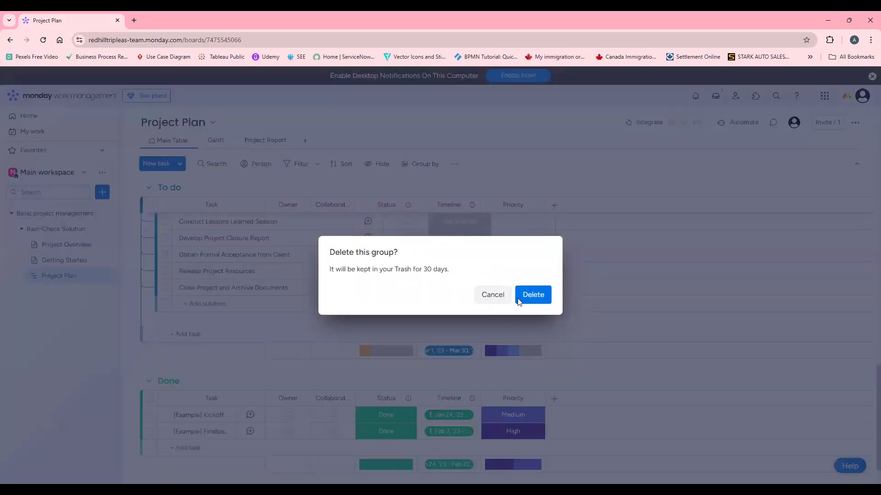
pyautogui.press('Return')
pyautogui.scroll(15, 316, 311)
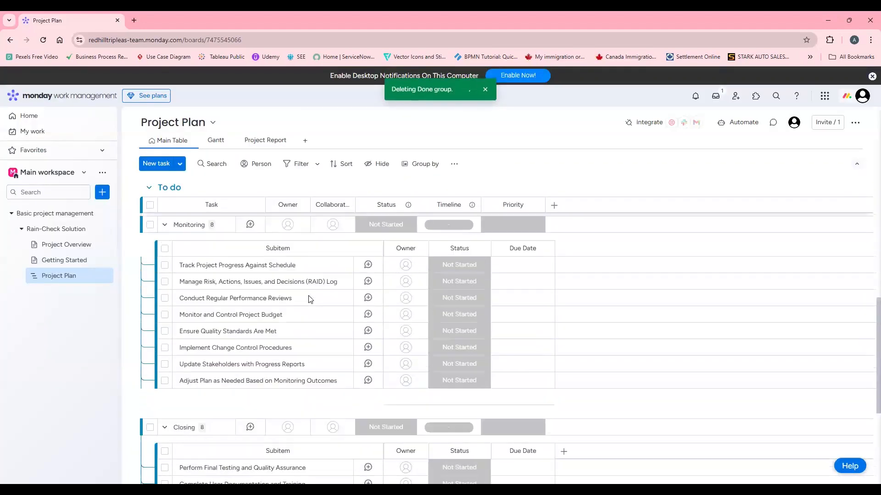
pyautogui.scroll(4, 301, 295)
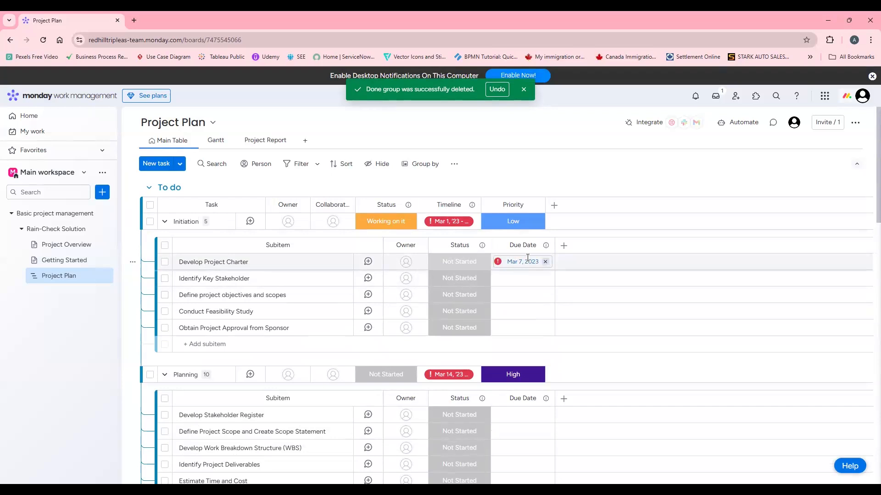
pyautogui.click(523, 89)
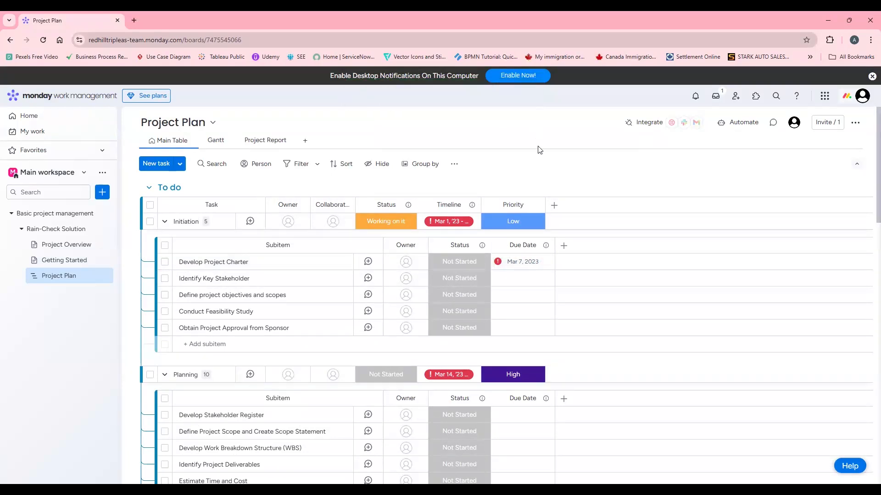
# Add a Timeline column to the subitems
pyautogui.click(564, 246)
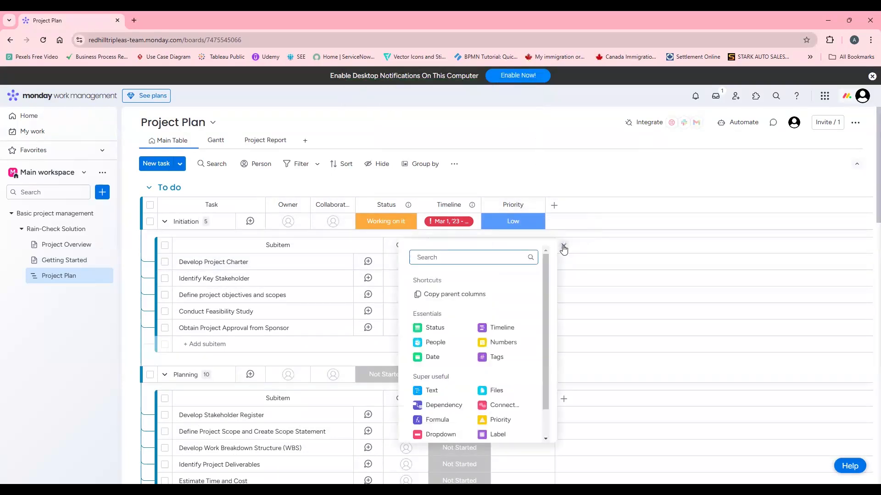
pyautogui.click(500, 331)
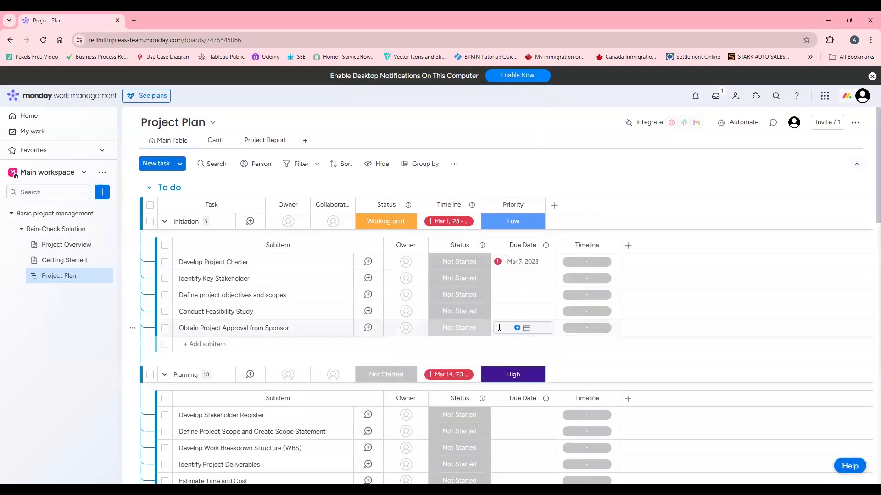
# Add a Numbers column to the subitems
pyautogui.click(627, 248)
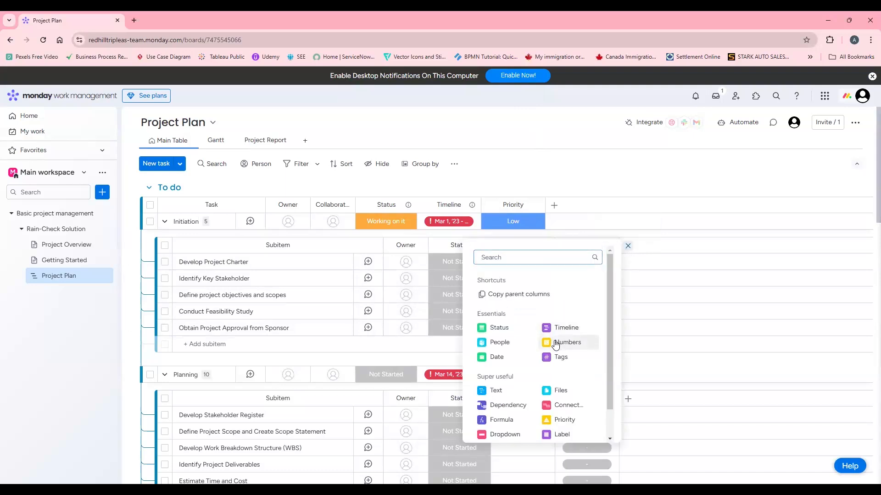
pyautogui.click(555, 343)
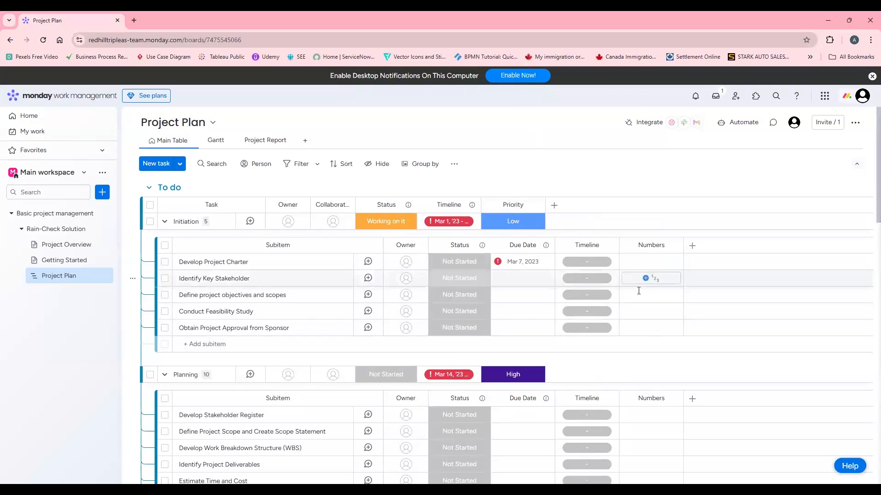
pyautogui.click(692, 248)
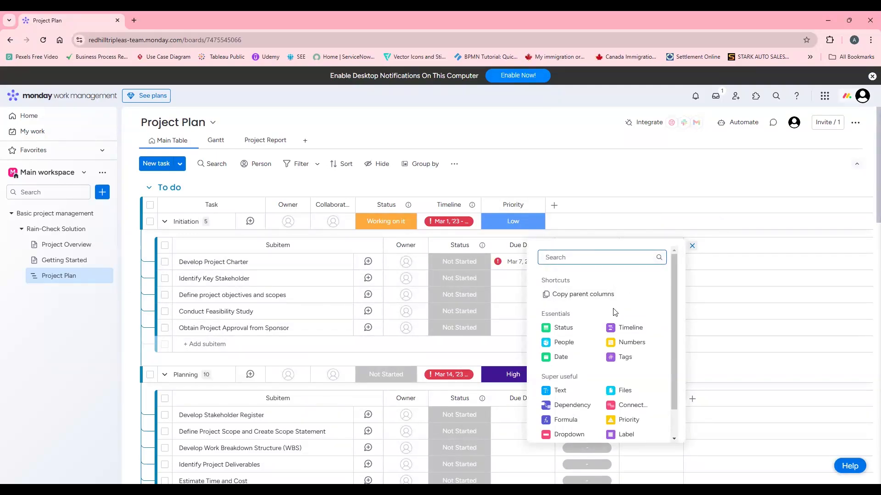
pyautogui.click(715, 271)
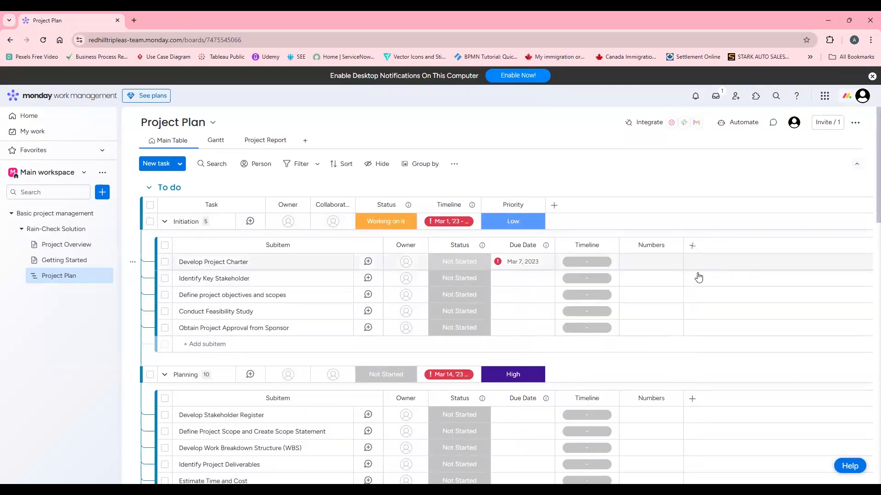
# Add a Dependency column to the subitems in Flexible mode, with Due Date as the column for item dependencies
pyautogui.click(691, 250)
pyautogui.scroll(-1, 630, 360)
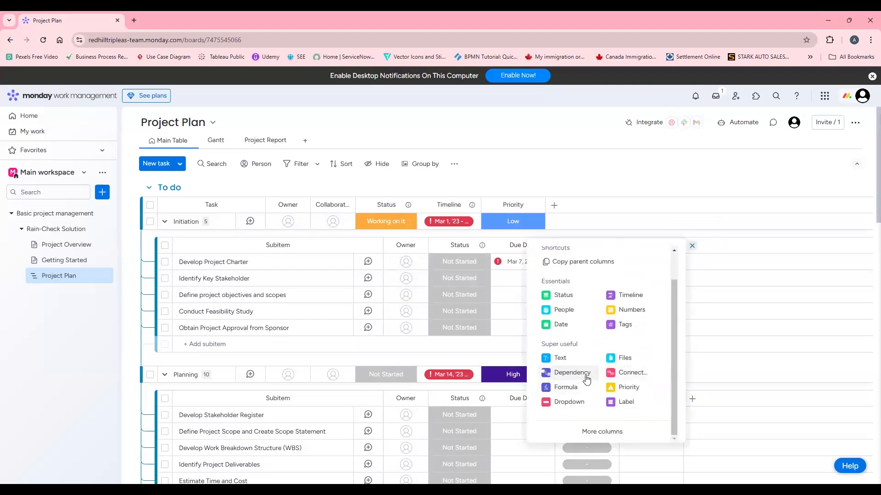
pyautogui.click(572, 373)
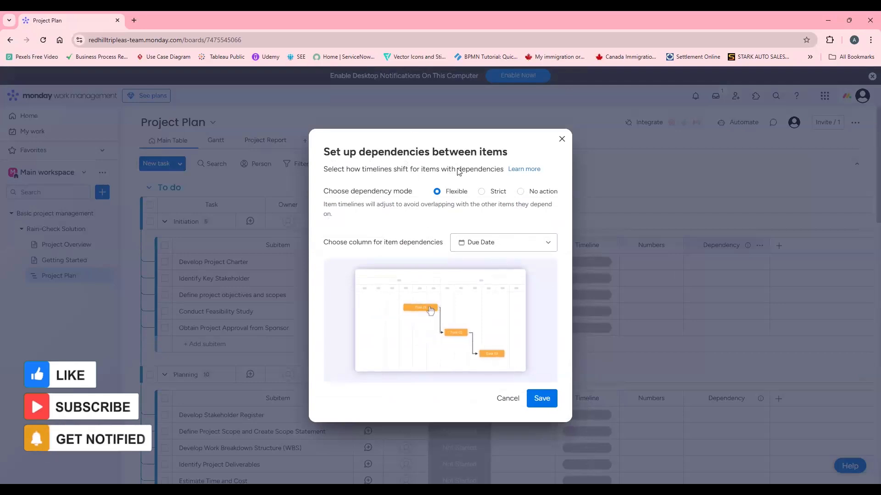
pyautogui.click(541, 398)
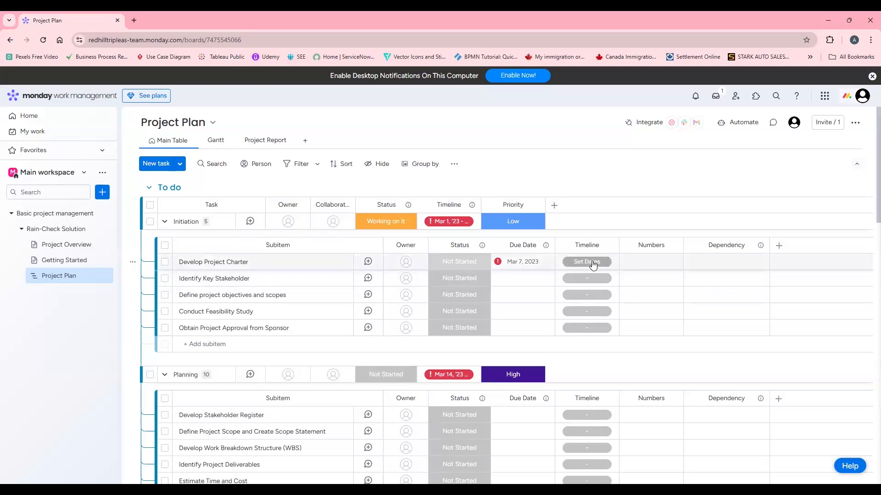
# Set the Develop Project Charter subitem's timeline to June 4–22, 2024
pyautogui.scroll(-2, 278, 281)
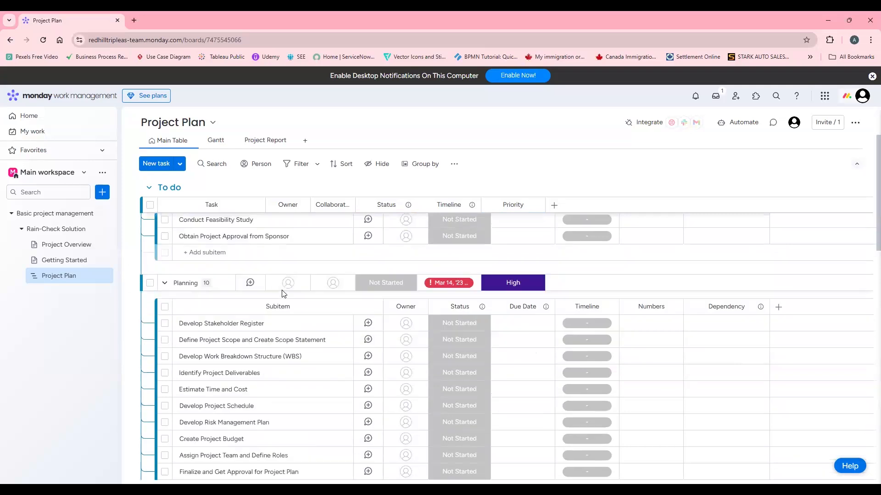
pyautogui.scroll(2, 282, 289)
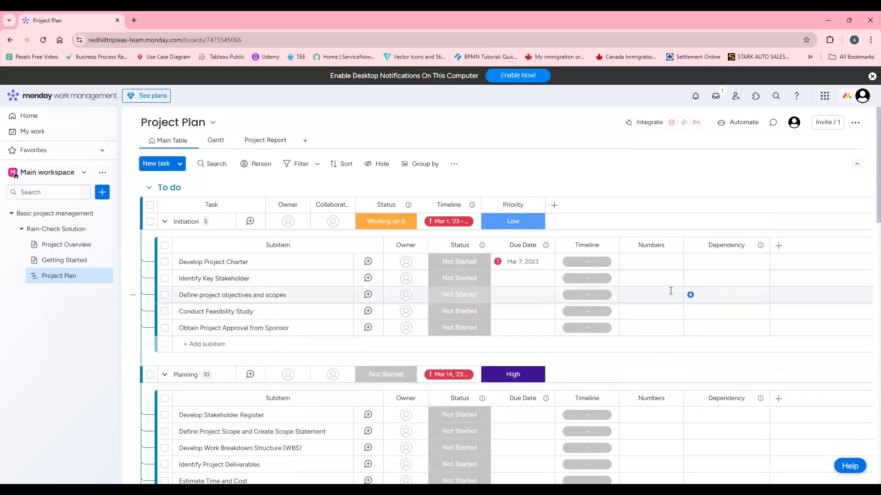
pyautogui.click(597, 265)
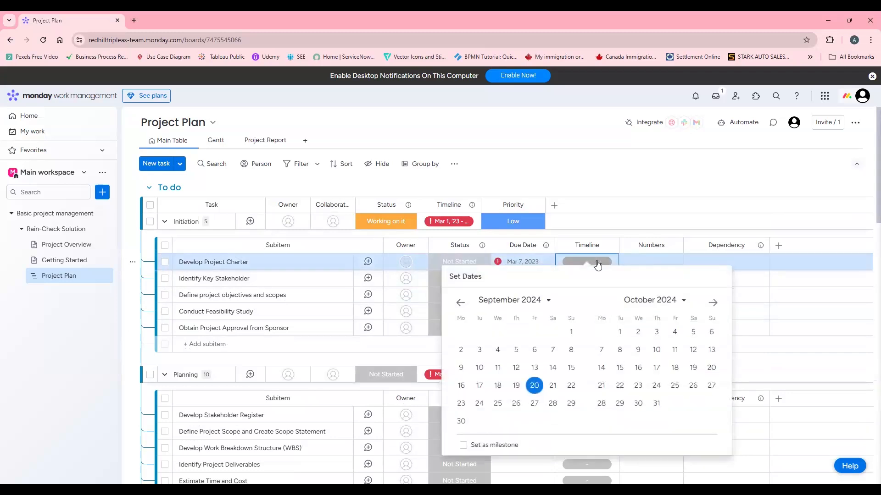
pyautogui.click(460, 304)
pyautogui.click(460, 304)
pyautogui.click(461, 305)
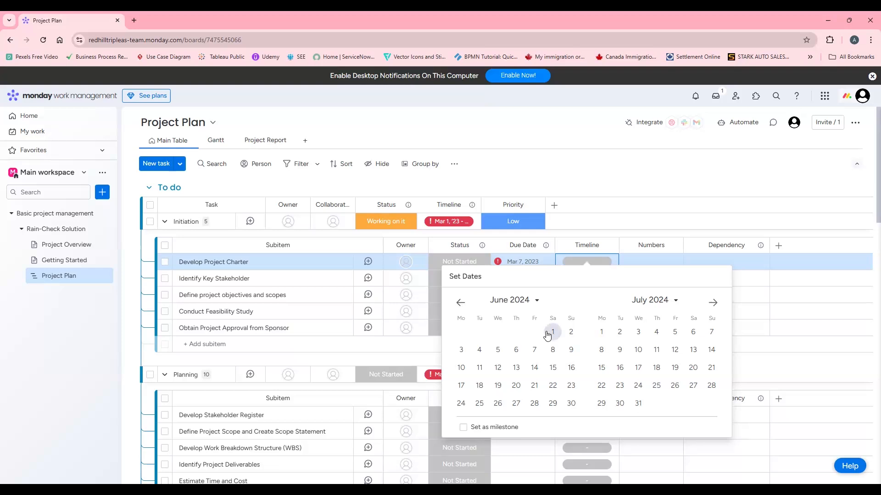
pyautogui.click(484, 353)
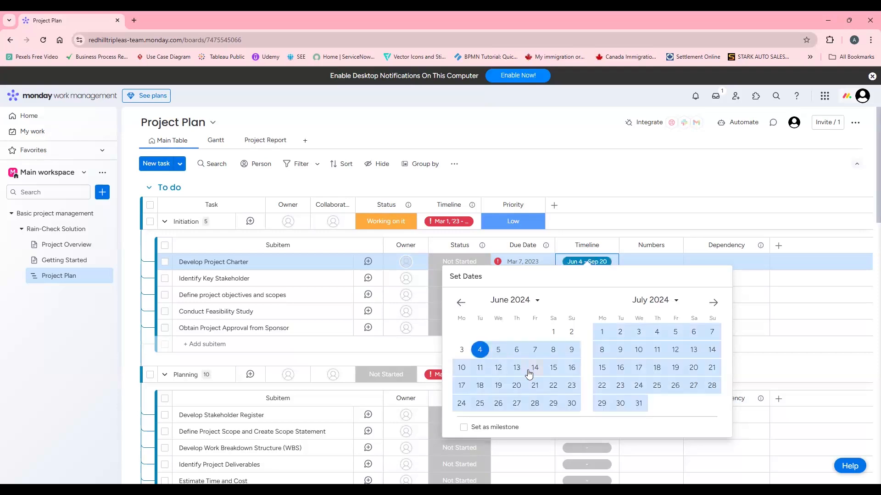
pyautogui.click(549, 388)
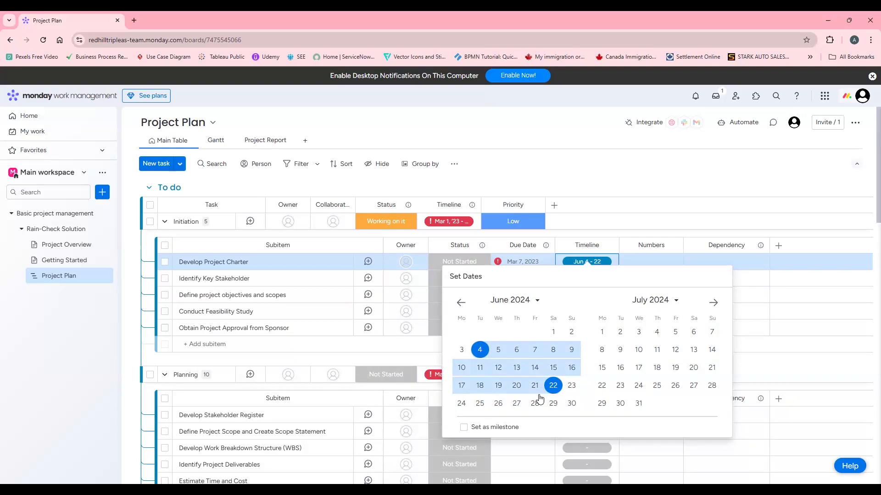
# Try Develop Project Charter's timeline as a milestone on June 6, 2024, and restore the June 4–22 range without the milestone
pyautogui.click(464, 427)
pyautogui.click(464, 428)
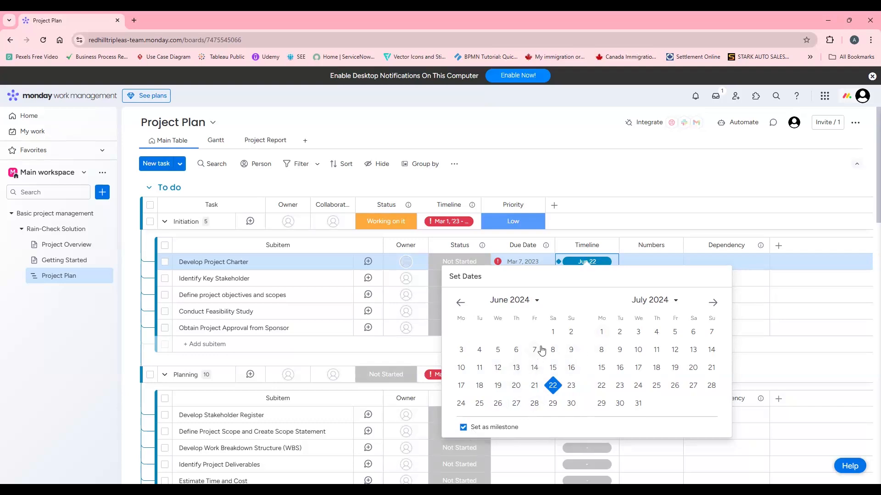
pyautogui.click(516, 350)
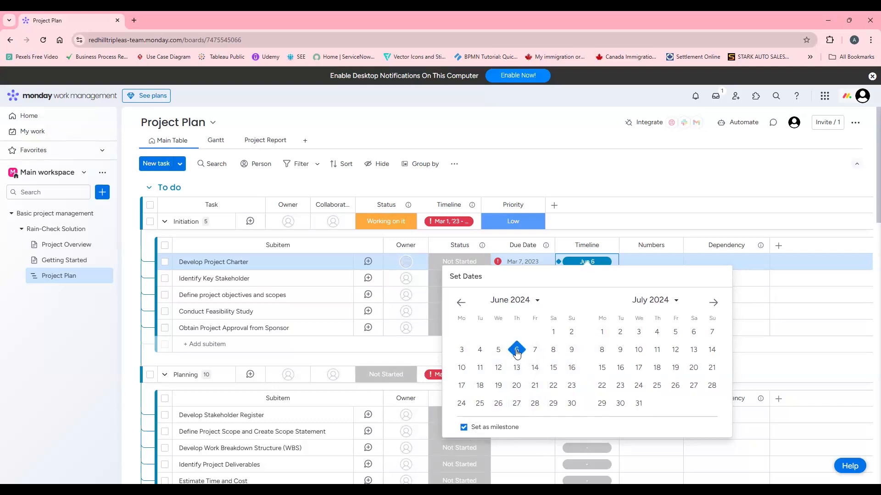
pyautogui.click(464, 427)
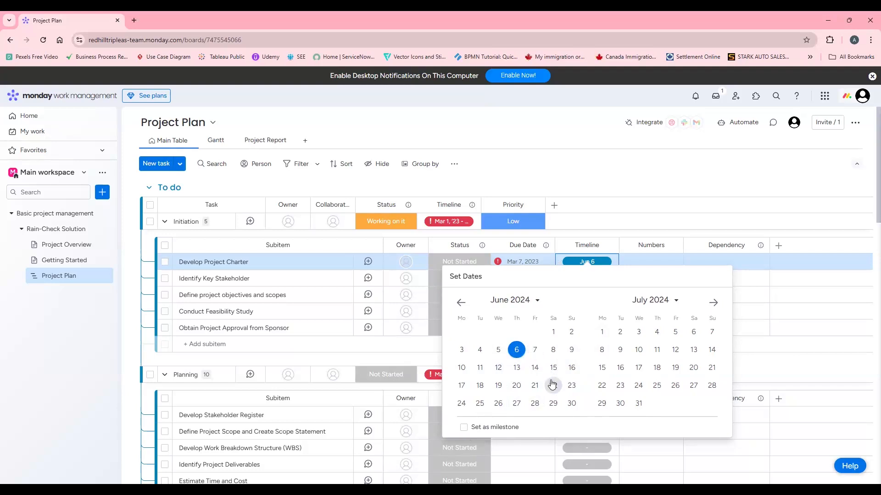
pyautogui.click(479, 350)
pyautogui.click(556, 387)
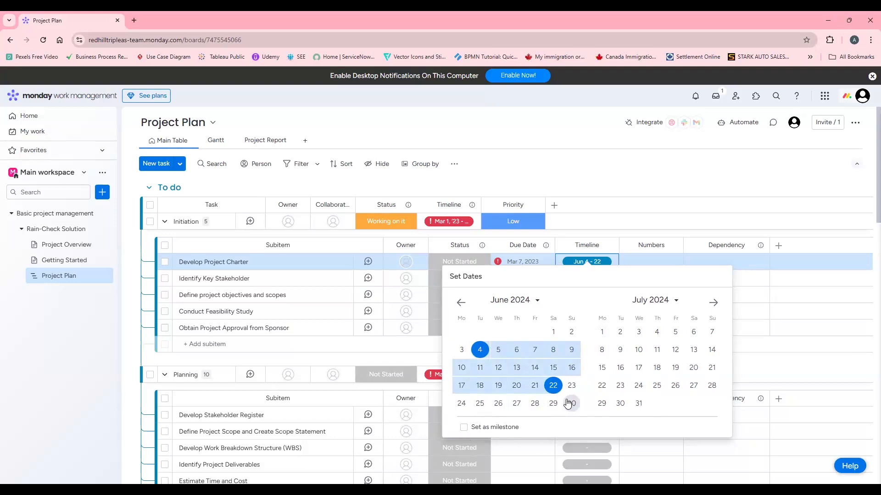
# Enter 0 in Numbers for Develop Project Charter and set the Identify Key Stakeholder subitem's timeline to June 5–29, 2024
pyautogui.click(649, 261)
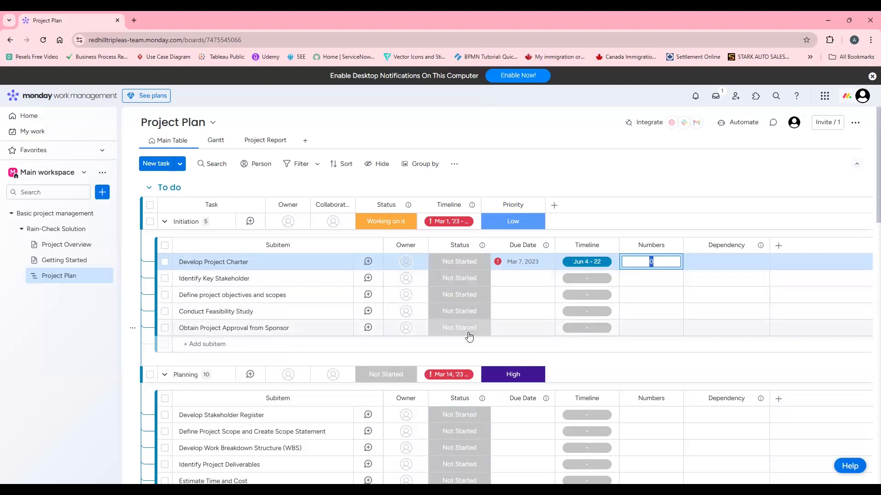
pyautogui.click(584, 280)
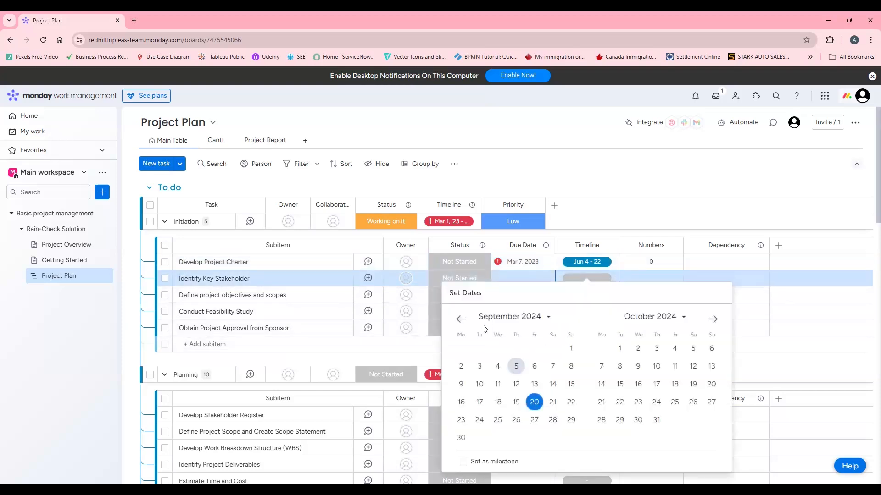
pyautogui.click(459, 320)
pyautogui.click(459, 320)
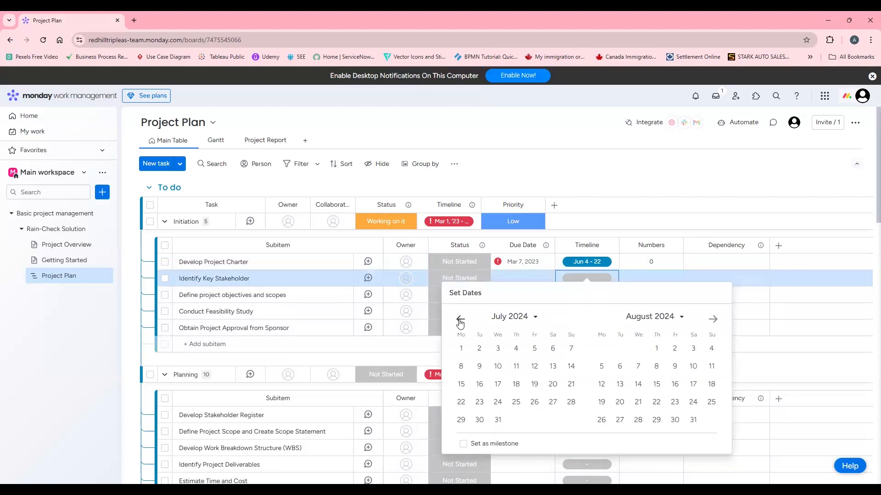
pyautogui.click(460, 320)
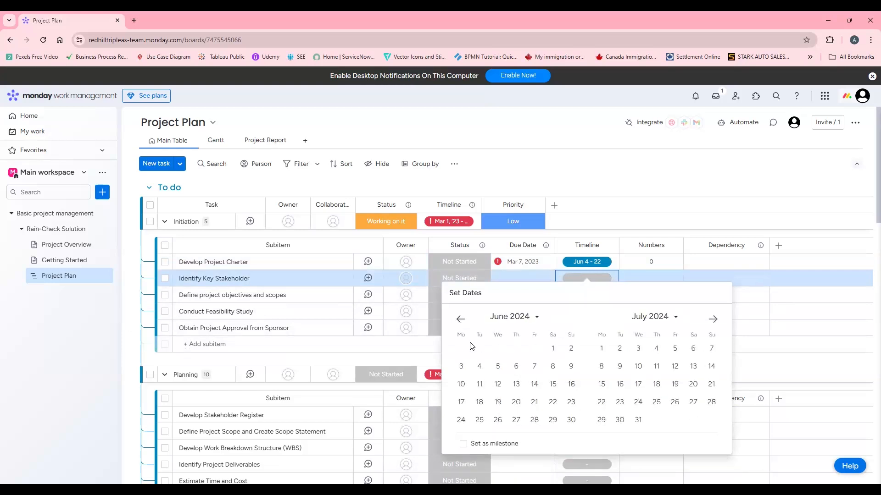
pyautogui.click(500, 368)
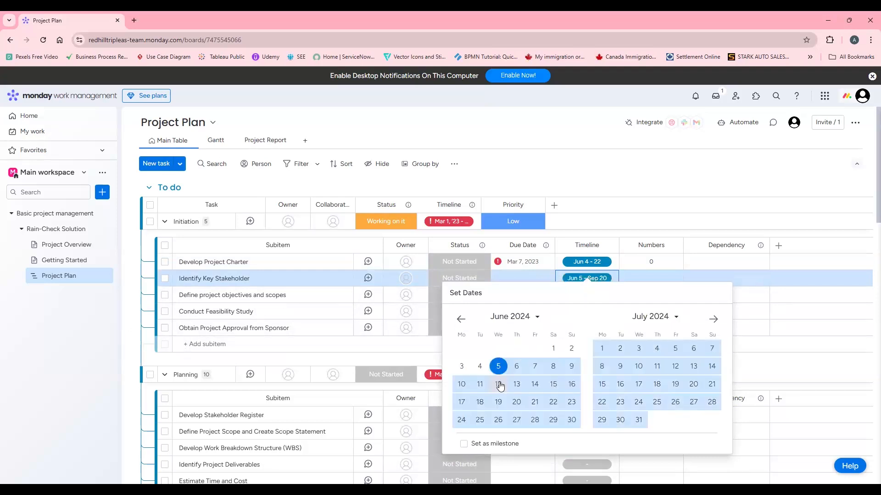
pyautogui.click(554, 421)
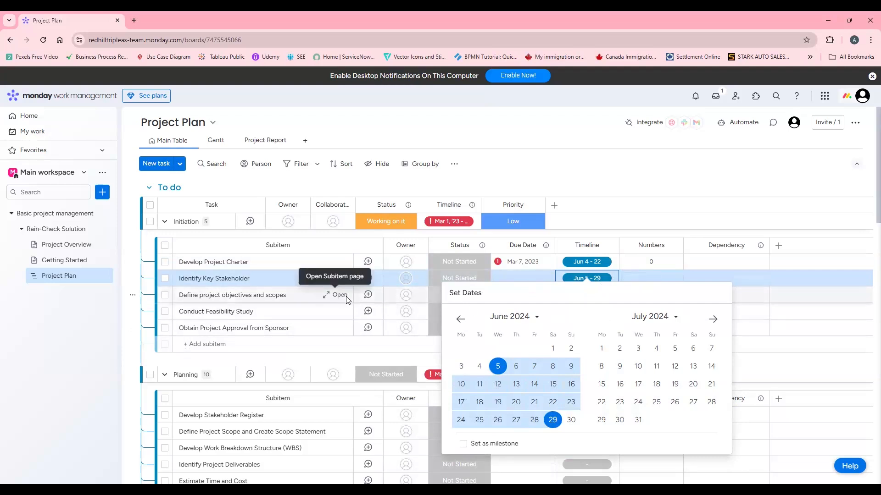
# Set the timeline of the Define project objectives and scopes subitem to June 5–18, 2024
pyautogui.click(340, 295)
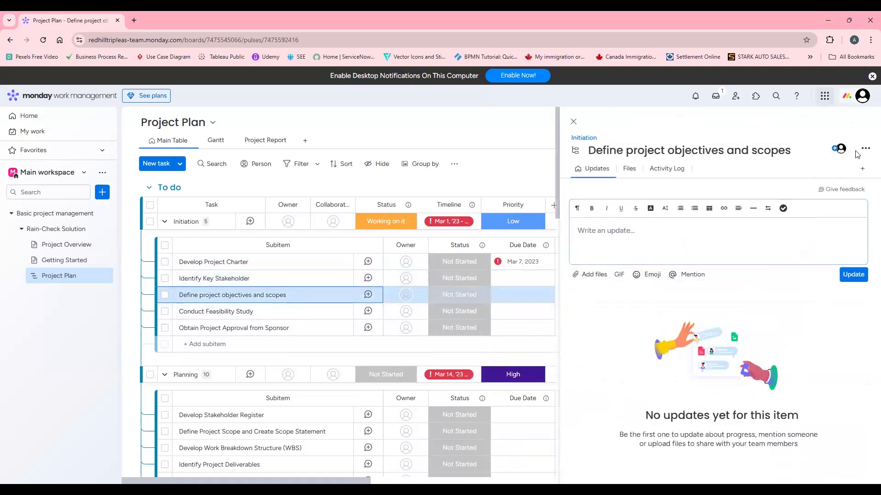
pyautogui.click(533, 228)
pyautogui.click(577, 298)
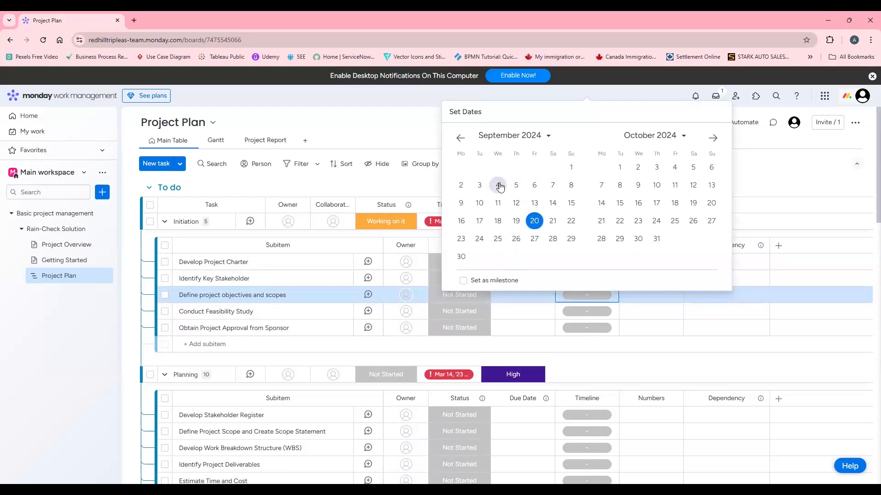
pyautogui.click(460, 138)
pyautogui.click(459, 139)
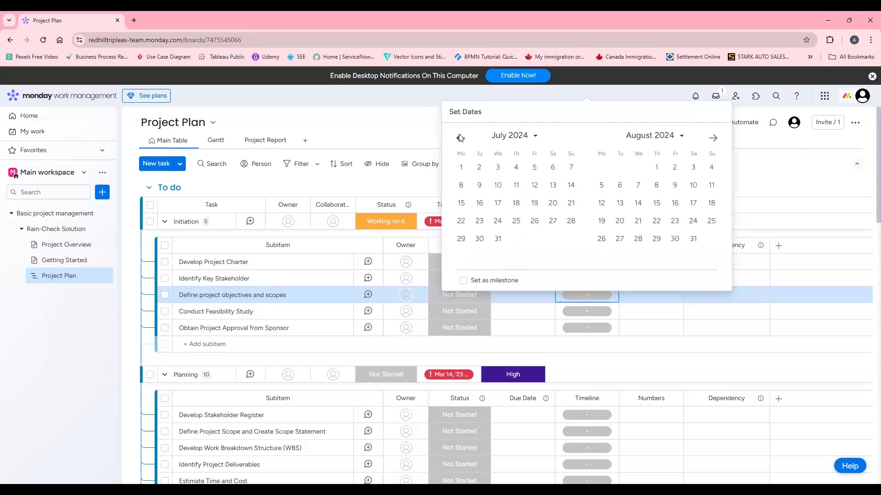
pyautogui.click(457, 154)
pyautogui.click(498, 203)
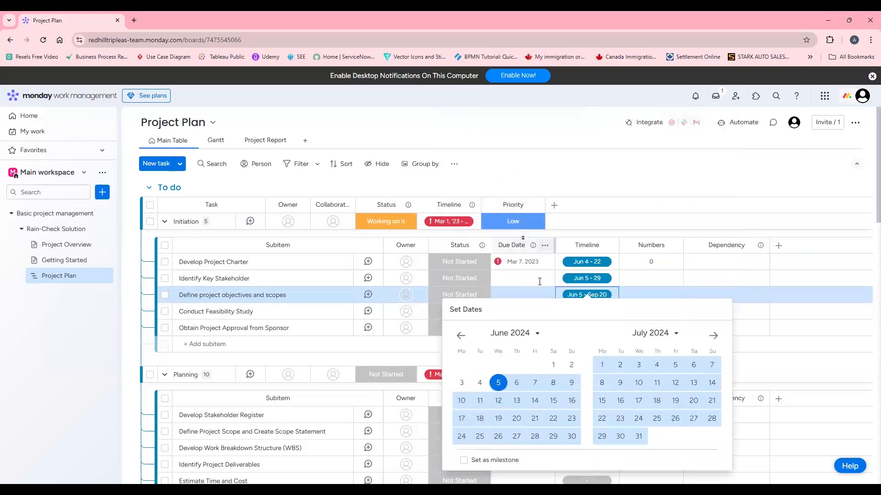
pyautogui.click(480, 419)
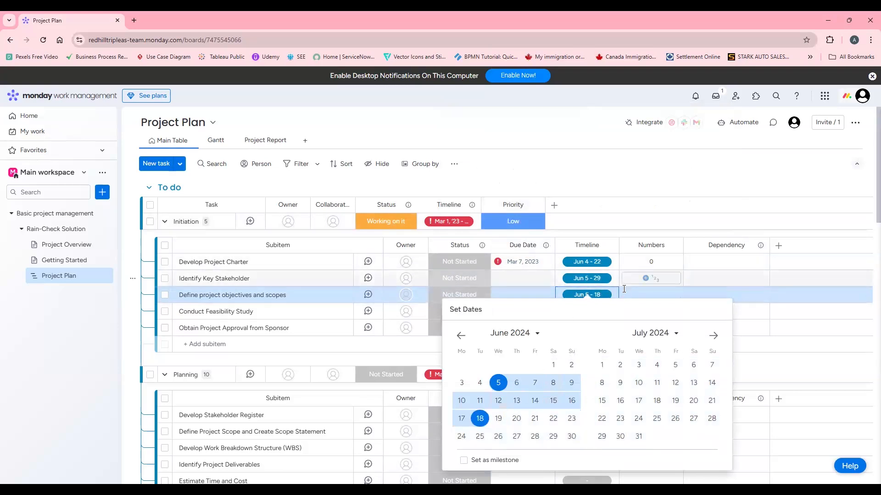
pyautogui.click(663, 291)
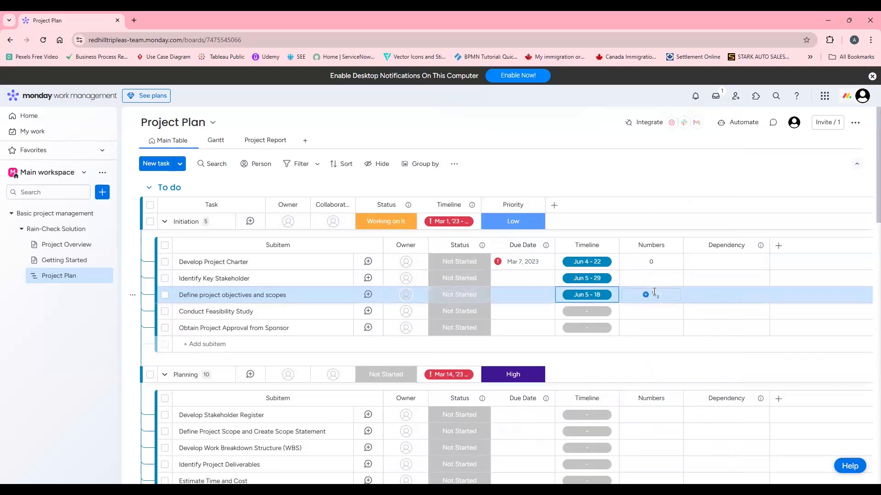
# Set the Conduct Feasibility Study subitem's timeline to June 4–22, 2024
pyautogui.click(592, 311)
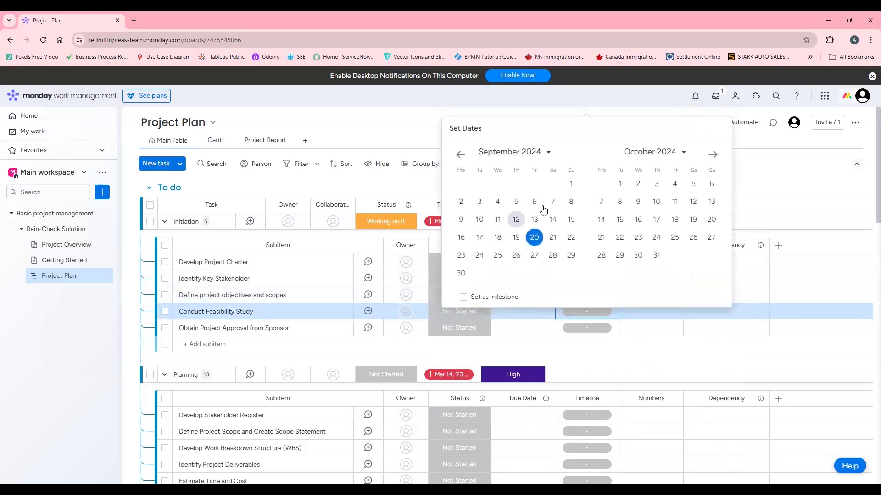
pyautogui.click(461, 155)
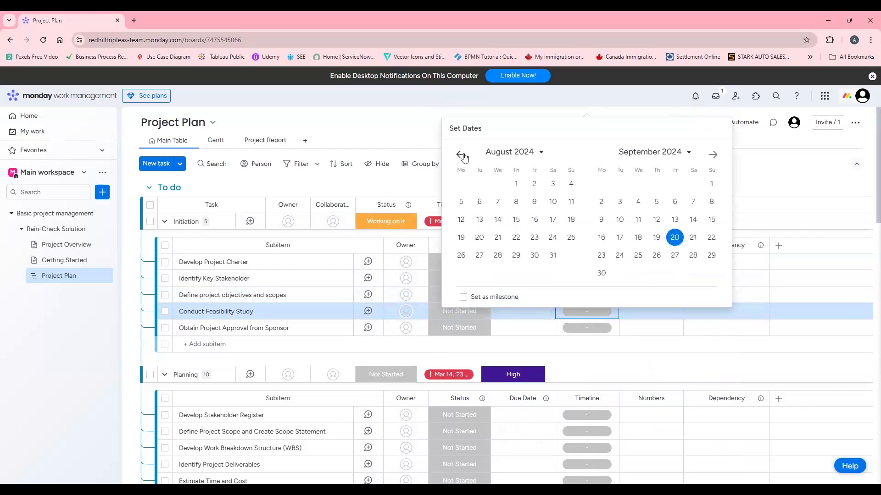
pyautogui.click(464, 156)
pyautogui.click(460, 173)
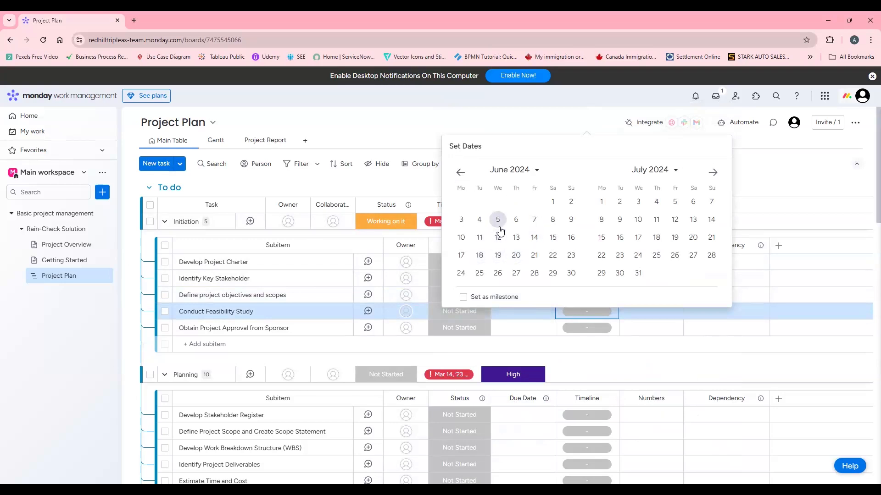
pyautogui.click(480, 220)
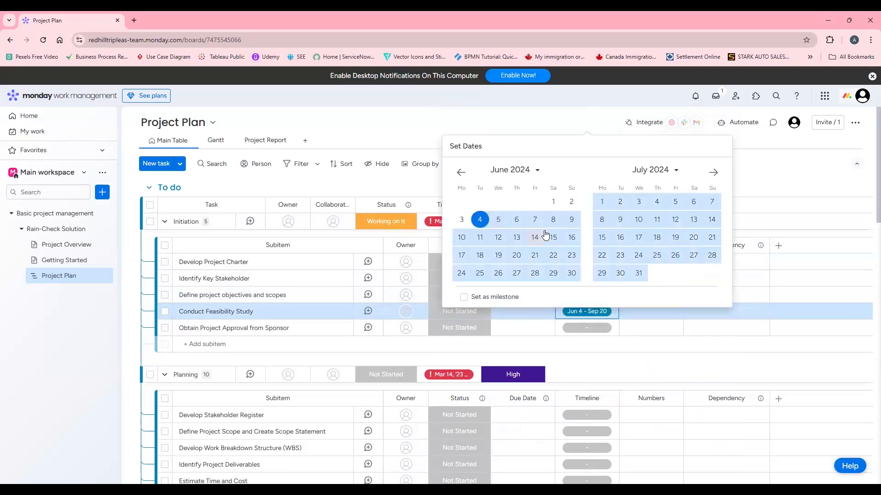
pyautogui.click(553, 256)
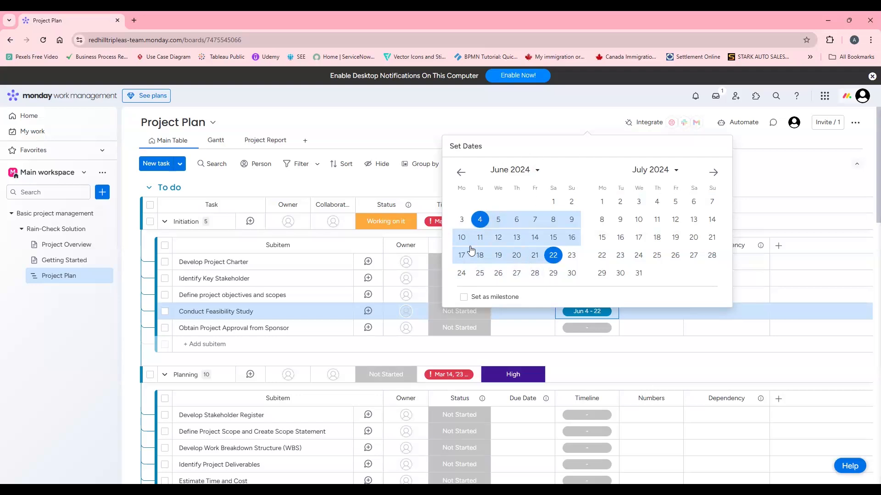
# Set the timeline of Obtain Project Approval from Sponsor as a milestone on June 28, 2024
pyautogui.click(571, 328)
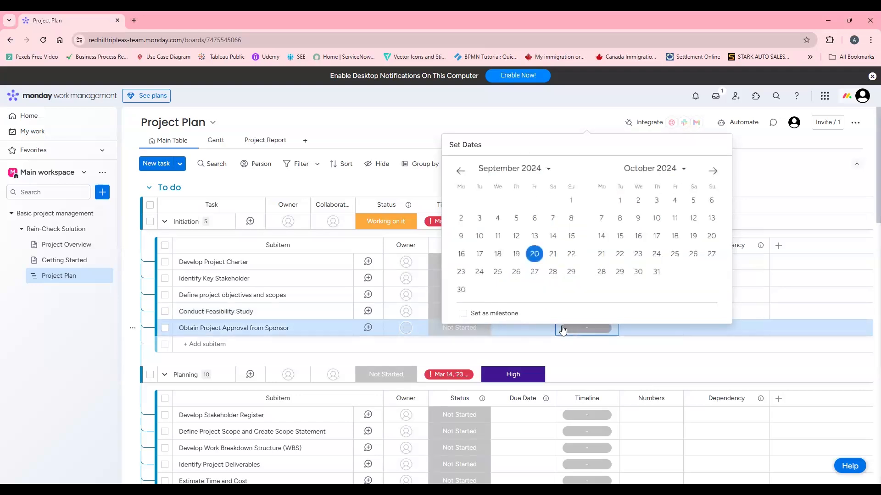
pyautogui.click(464, 315)
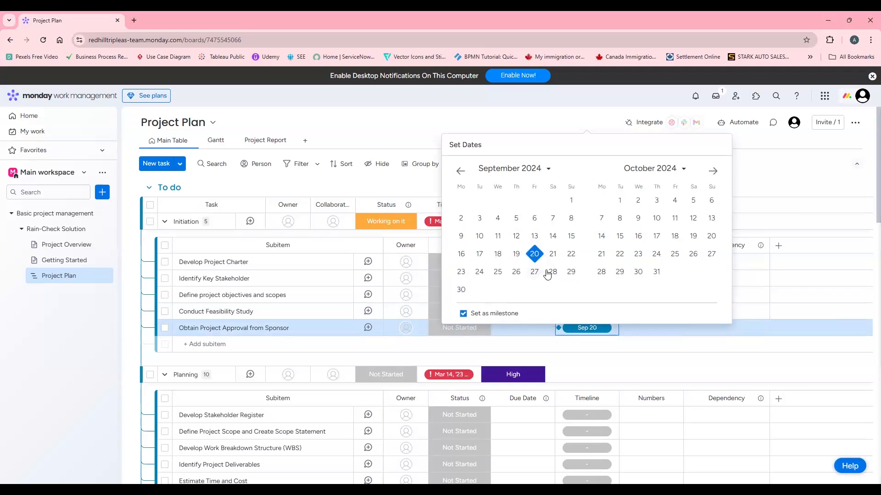
pyautogui.click(461, 172)
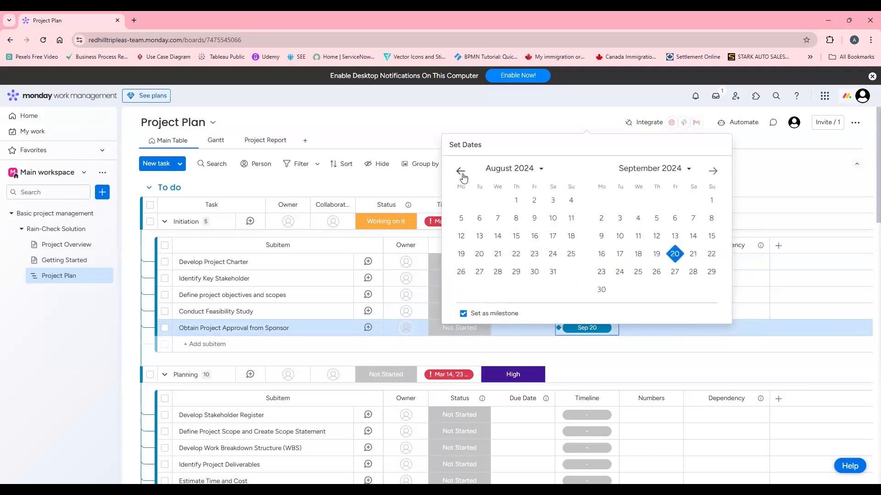
pyautogui.click(461, 173)
pyautogui.click(460, 189)
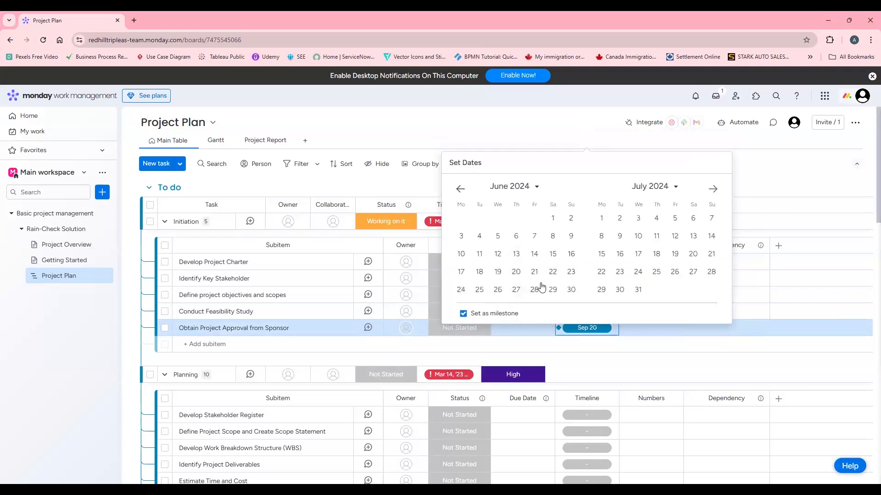
pyautogui.click(532, 291)
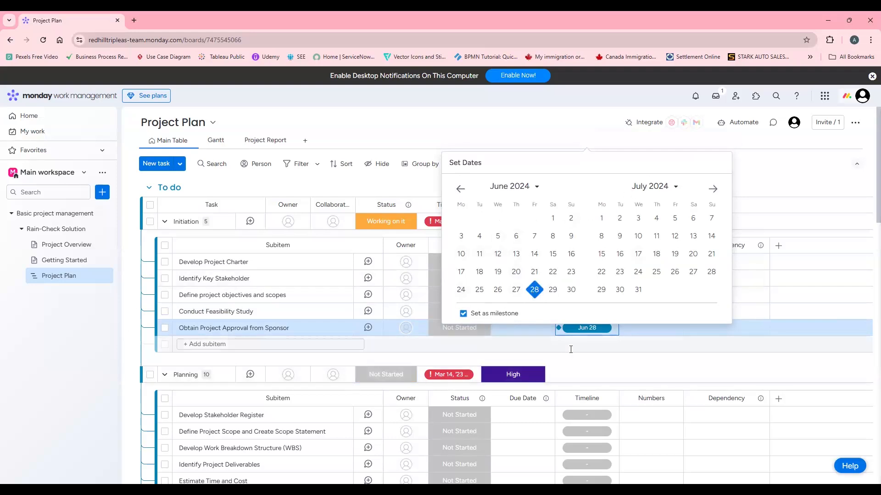
pyautogui.click(589, 346)
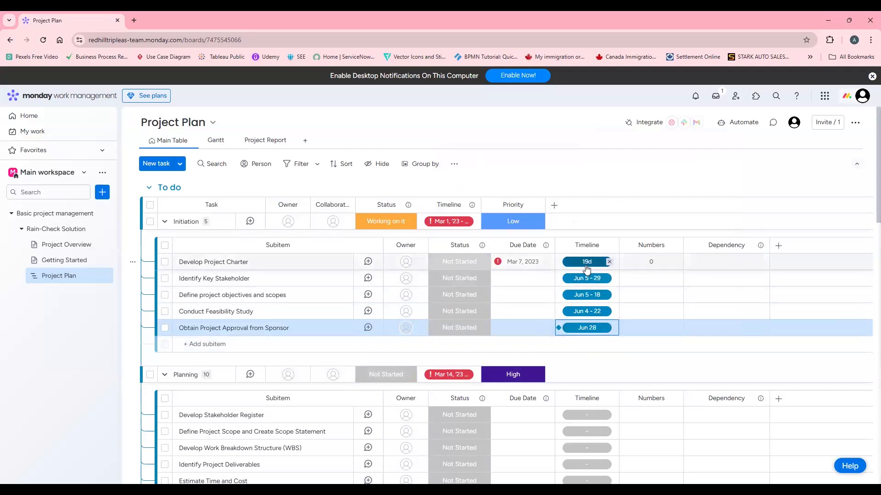
# In the Numbers column, enter 100 for Develop Project Charter and 150 for Identify Key Stakeholder
pyautogui.click(647, 264)
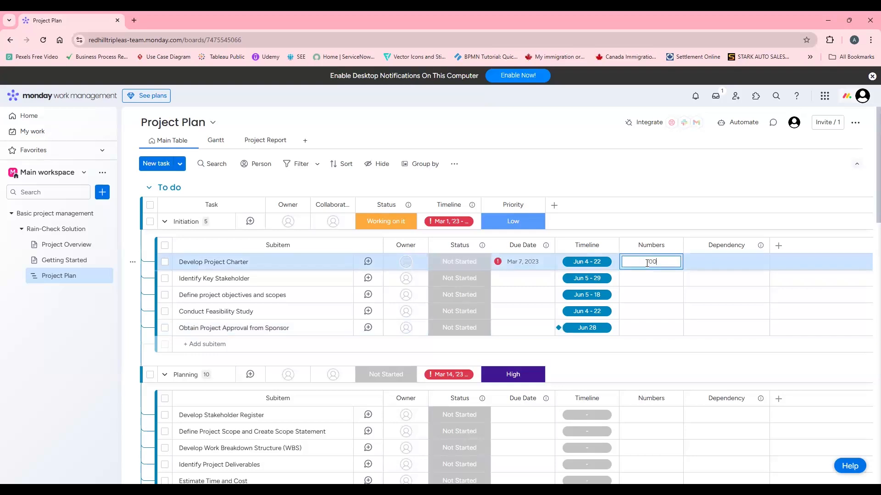
pyautogui.write('100')
pyautogui.click(650, 278)
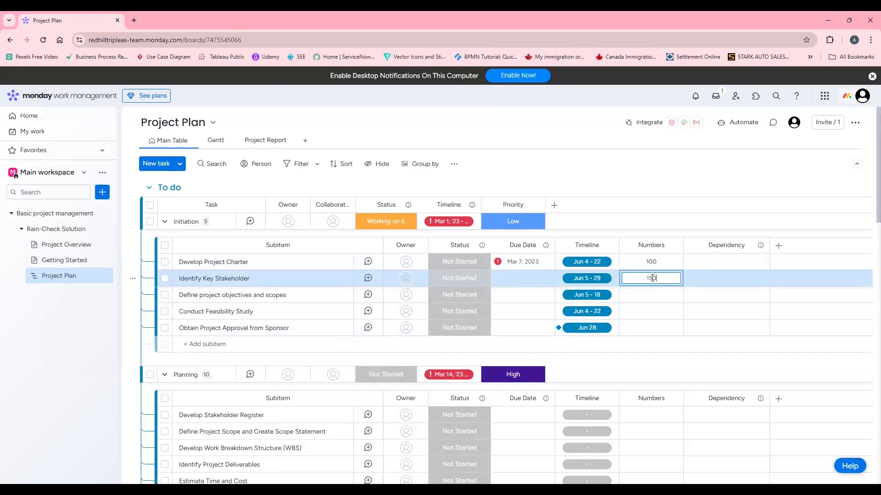
pyautogui.press('Return')
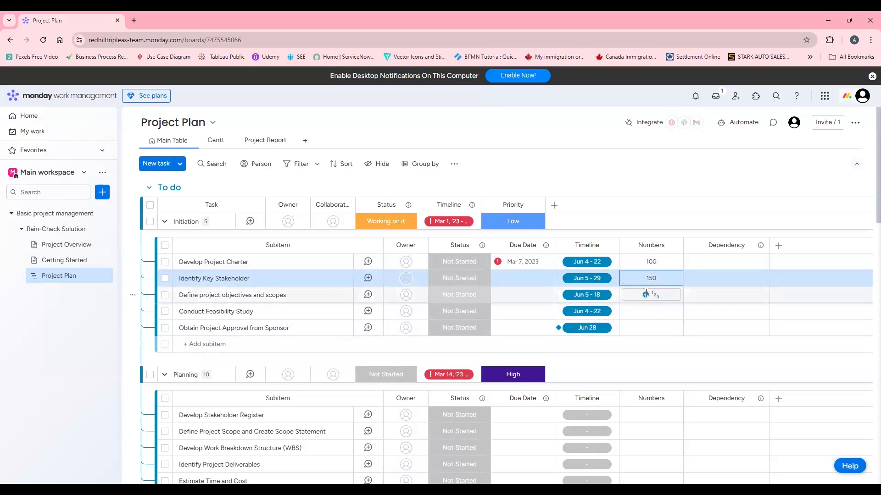
# Enter Numbers values of 0 for Define project objectives and scopes, 290 for Conduct Feasibility Study, and 0 for Obtain Project Approval from Sponsor
pyautogui.click(646, 295)
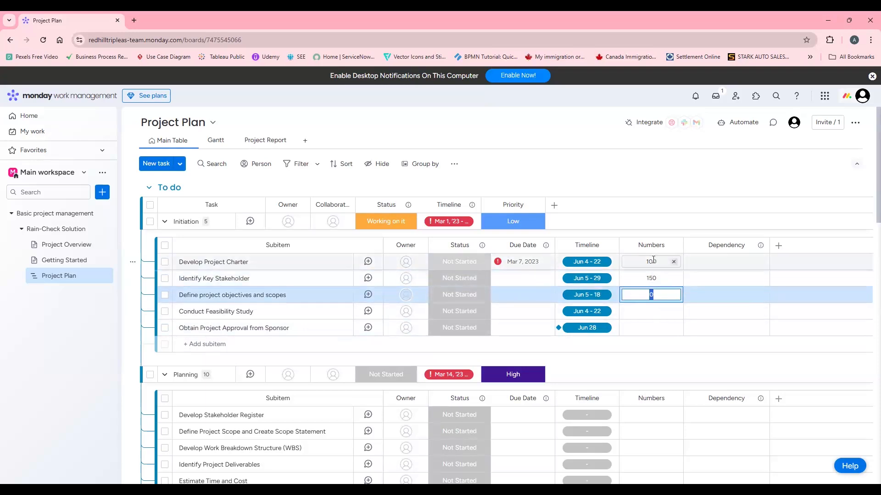
pyautogui.press('Return')
pyautogui.click(648, 312)
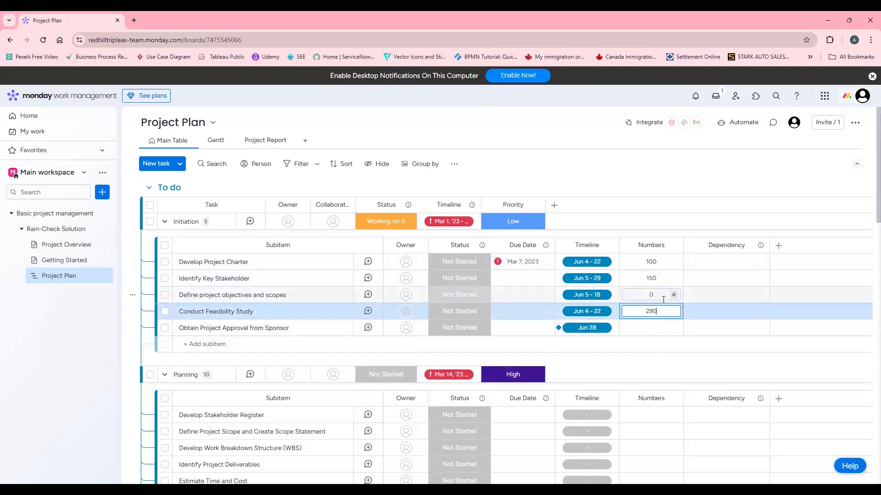
pyautogui.write('290')
pyautogui.press('Return')
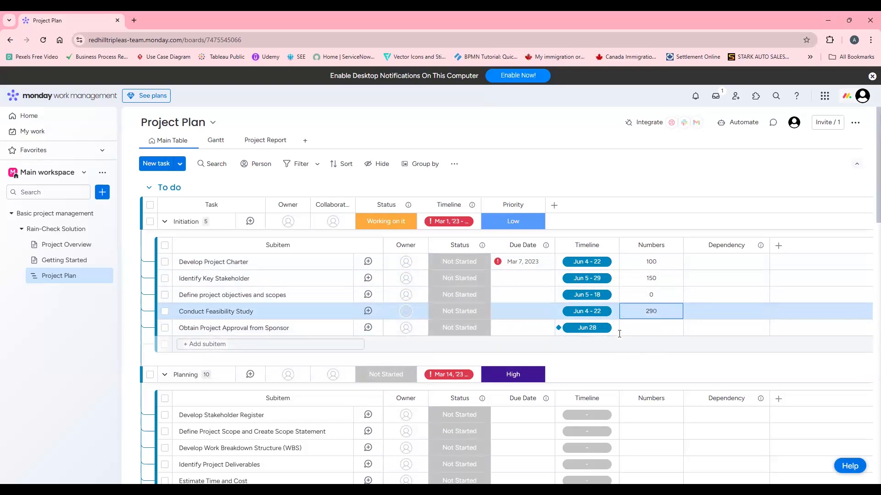
pyautogui.click(642, 328)
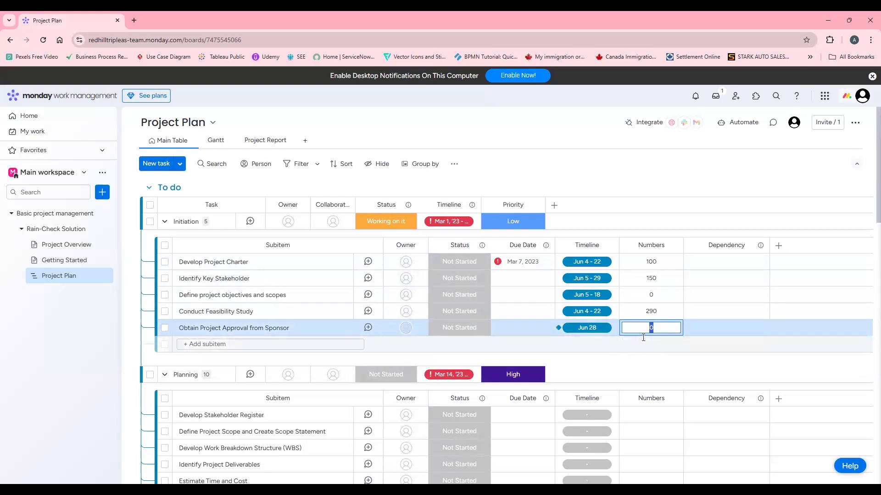
pyautogui.click(618, 352)
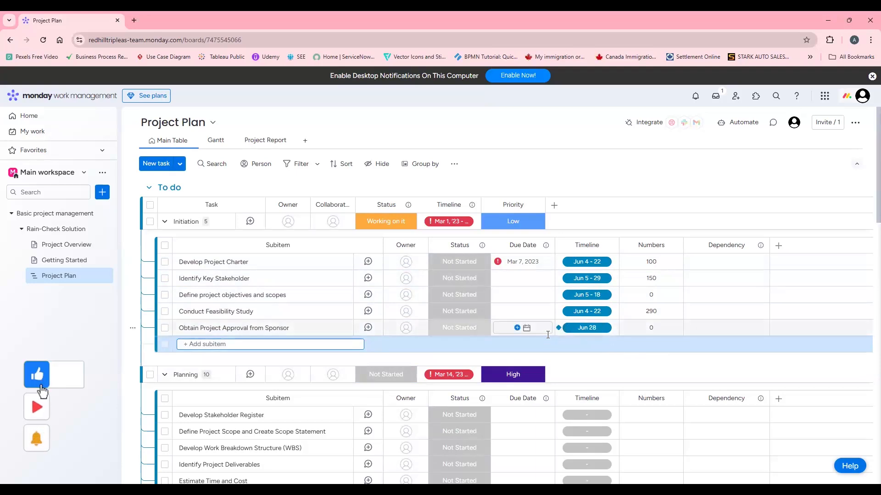
pyautogui.scroll(-1, 574, 337)
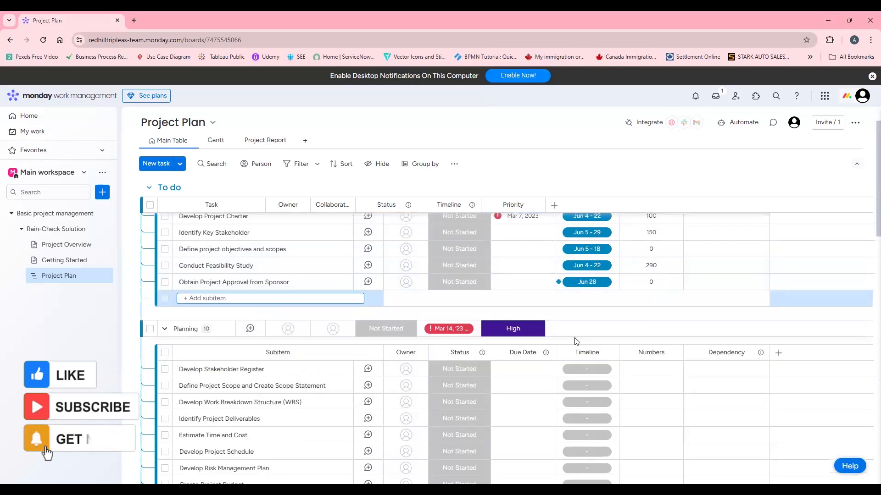
pyautogui.scroll(1, 575, 340)
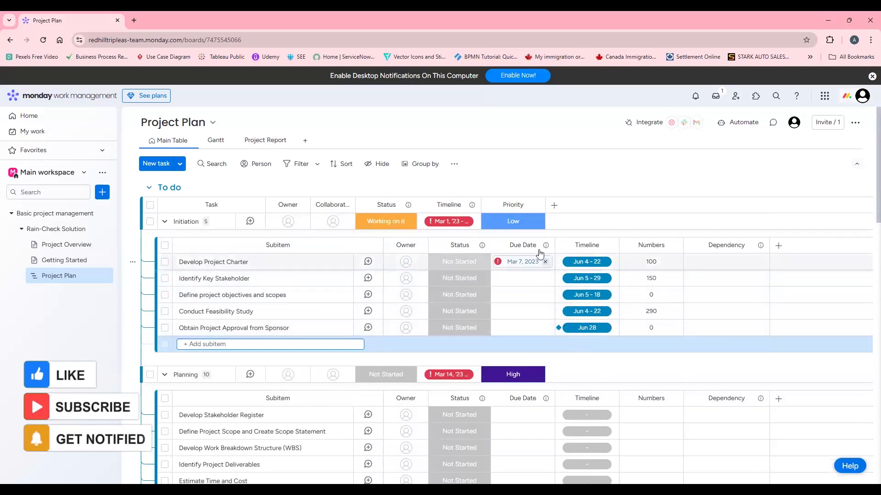
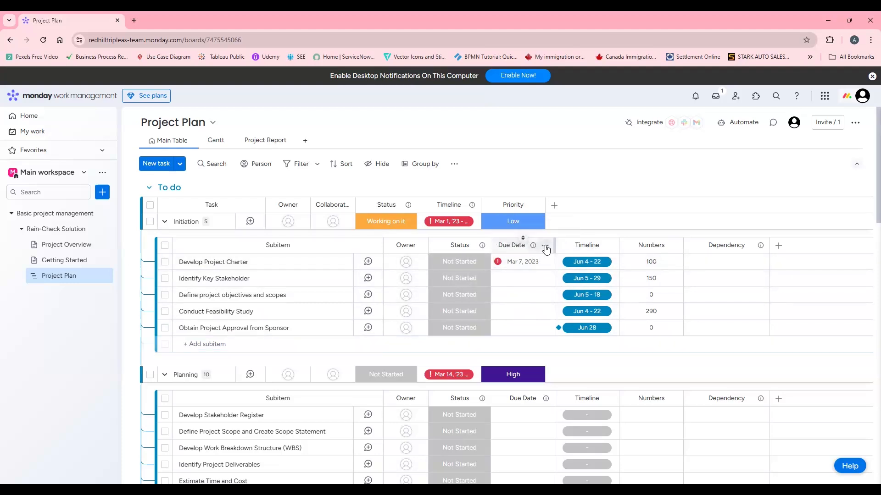
pyautogui.click(546, 246)
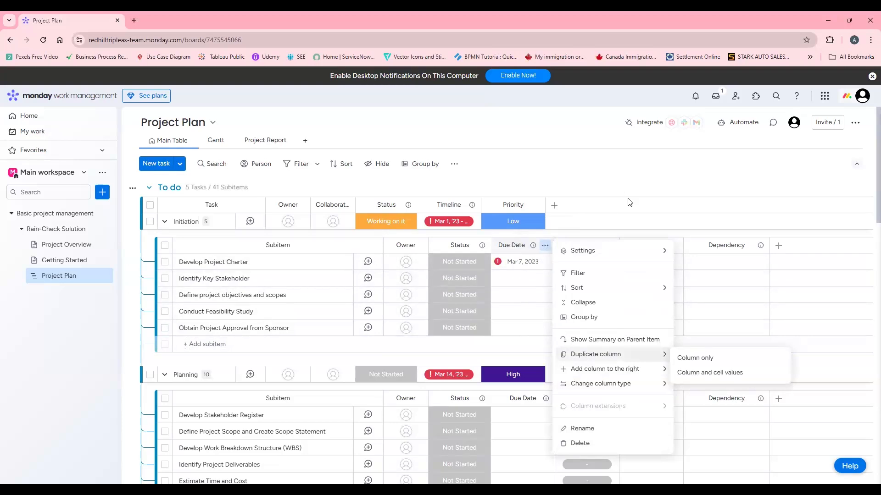
pyautogui.click(633, 222)
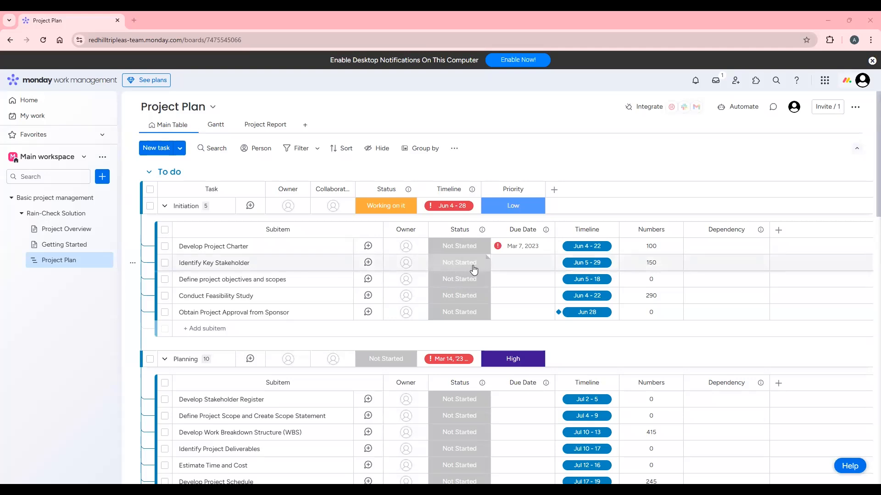
# Under Execution, set Numbers to 250 for Develop Software Requirements Specification (SRS) and 350 for Design System Architecture and User Interface
pyautogui.scroll(-7, 587, 301)
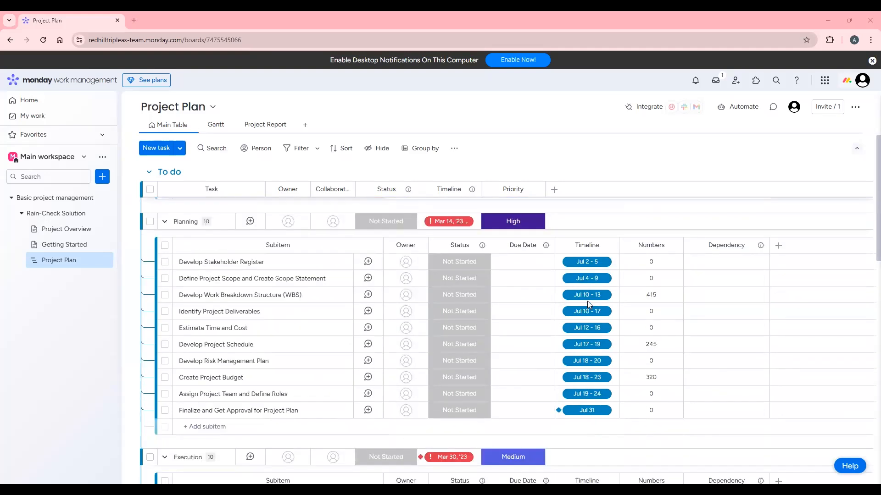
pyautogui.scroll(-6, 587, 301)
pyautogui.scroll(7, 587, 300)
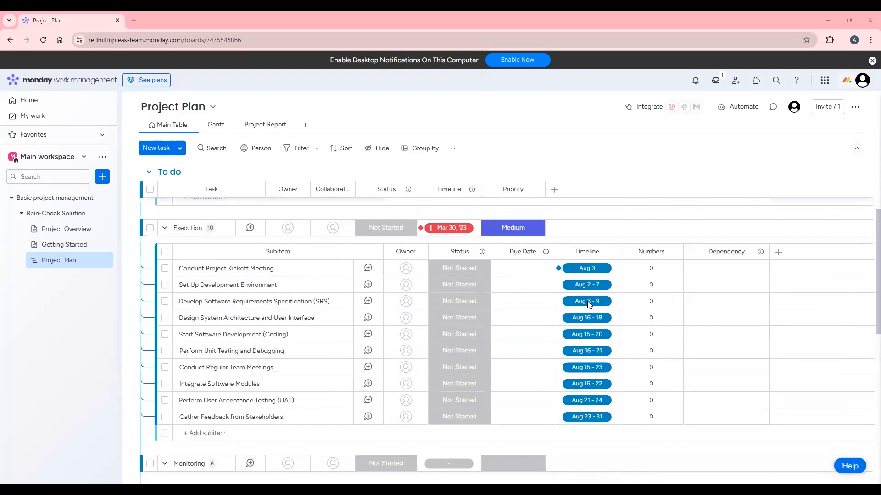
pyautogui.scroll(6, 587, 306)
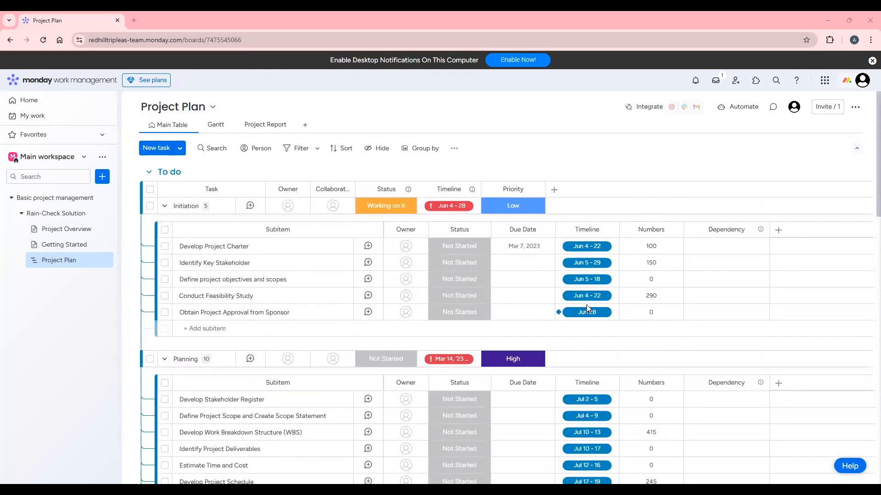
pyautogui.scroll(-8, 586, 304)
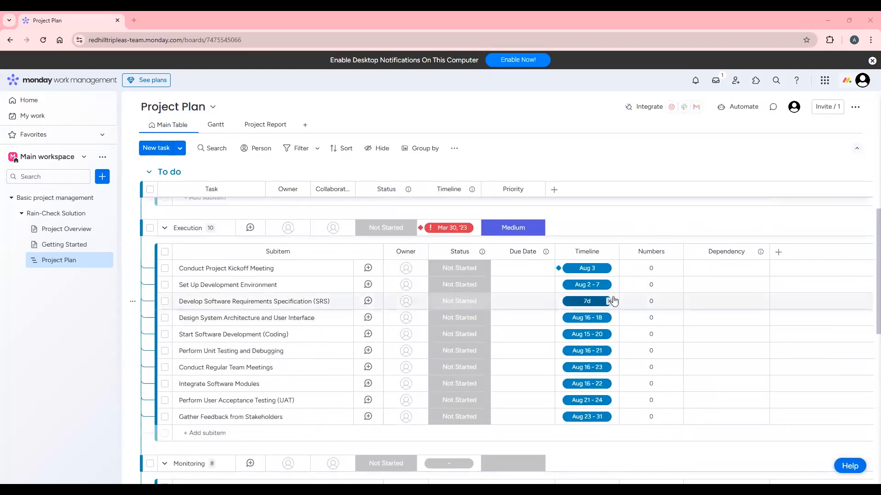
pyautogui.click(641, 302)
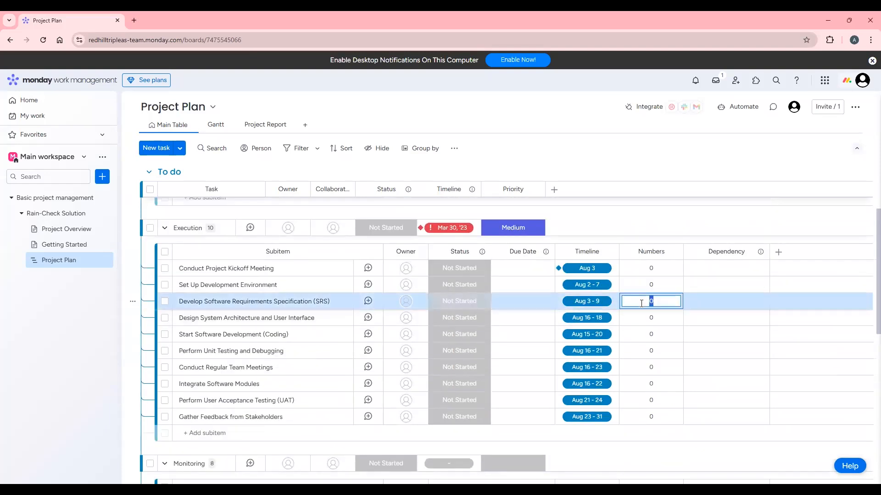
pyautogui.press('Return')
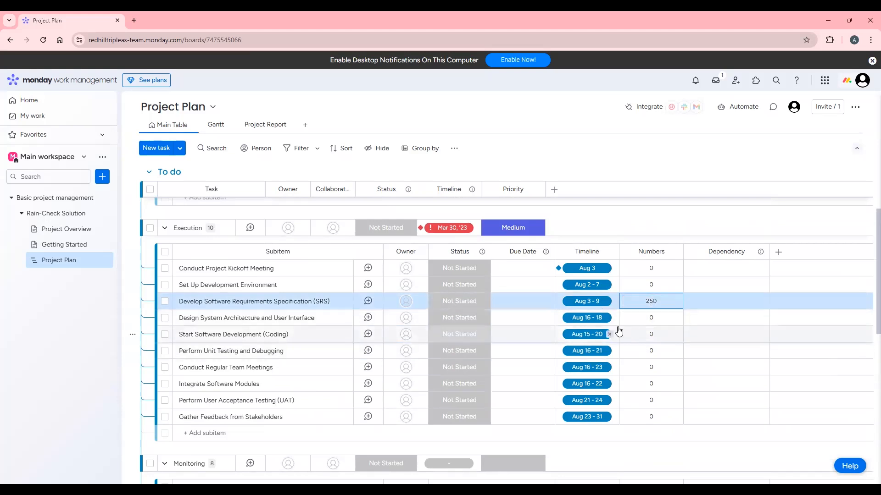
pyautogui.click(647, 322)
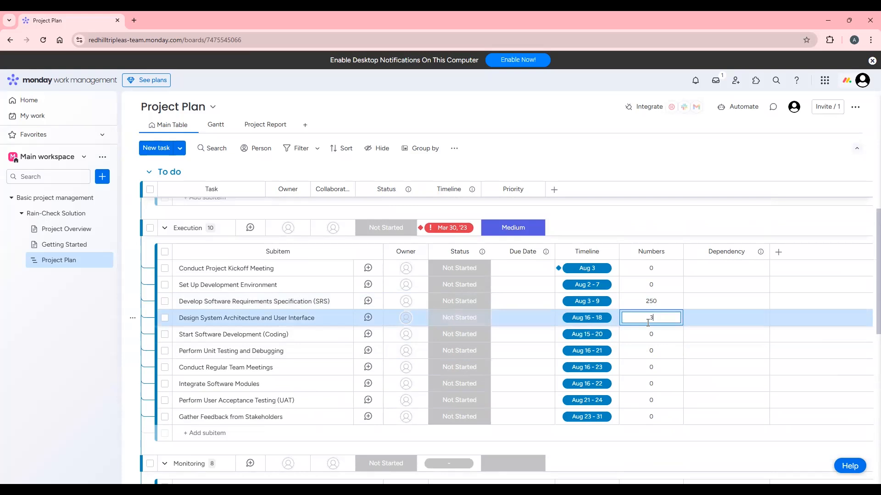
pyautogui.press('Return')
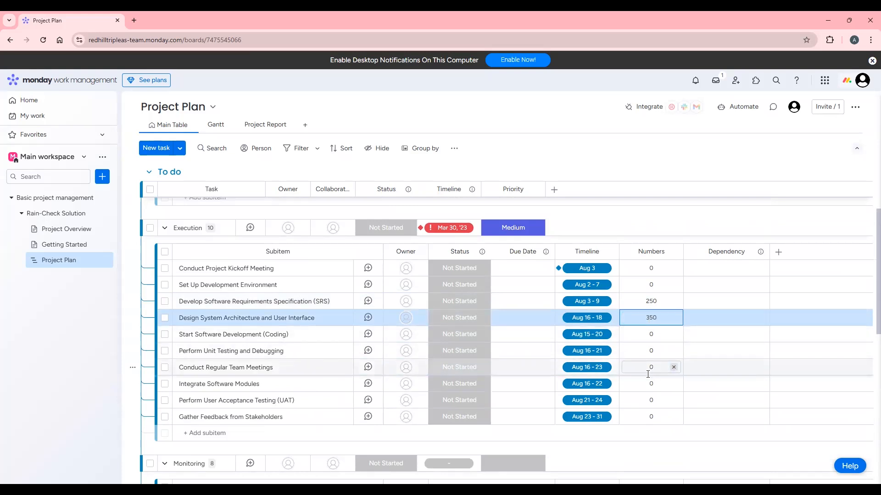
# Review the timelines and Numbers values of the subitems in the remaining project phases
pyautogui.scroll(-2, 651, 374)
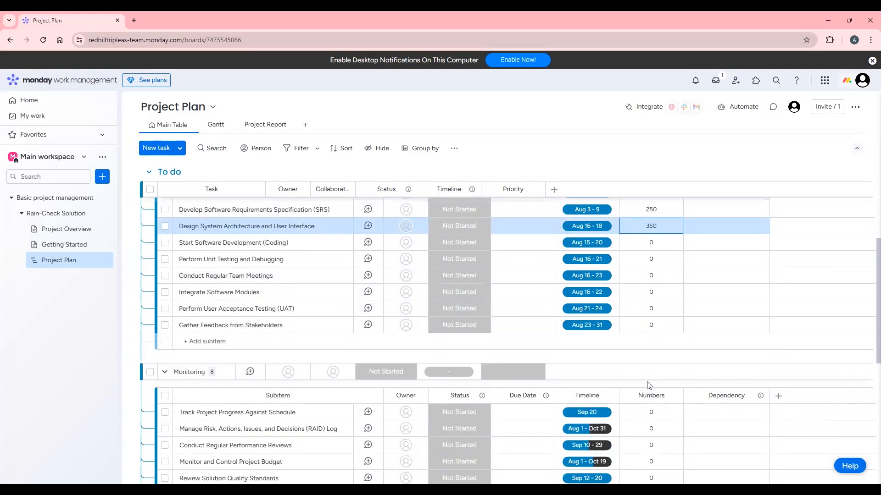
pyautogui.scroll(-3, 643, 344)
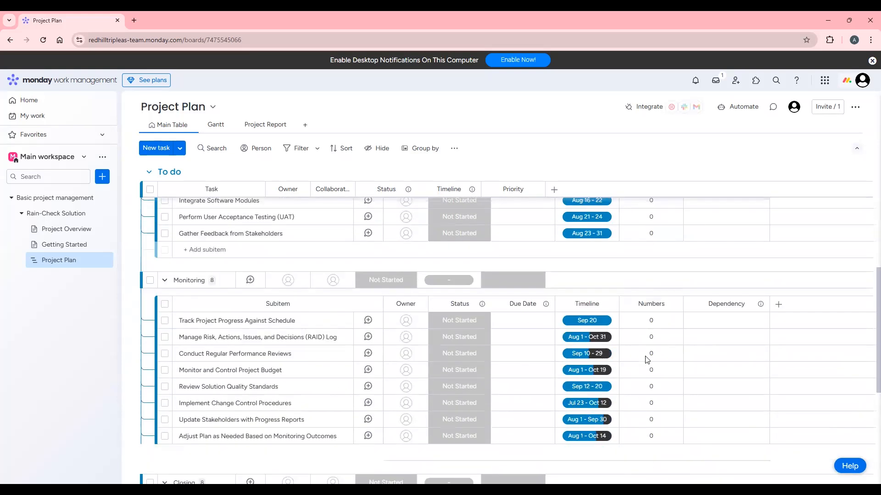
pyautogui.scroll(-2, 646, 361)
pyautogui.scroll(-3, 646, 360)
pyautogui.click(648, 339)
pyautogui.scroll(20, 648, 345)
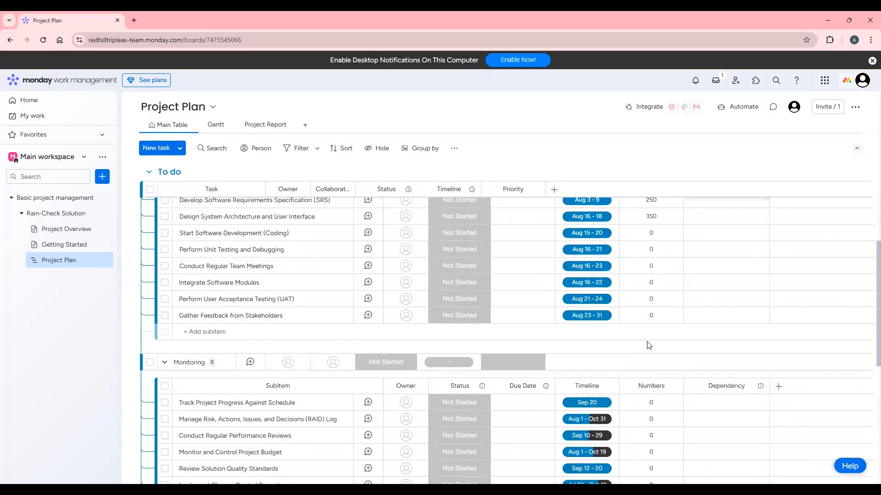
pyautogui.scroll(1, 649, 345)
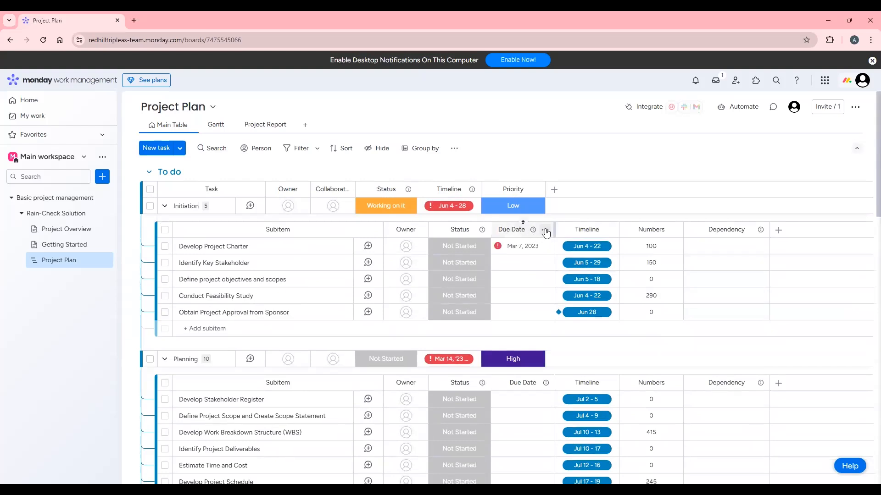
# Delete the Due Date column from the subitems and confirm the deletion
pyautogui.click(545, 231)
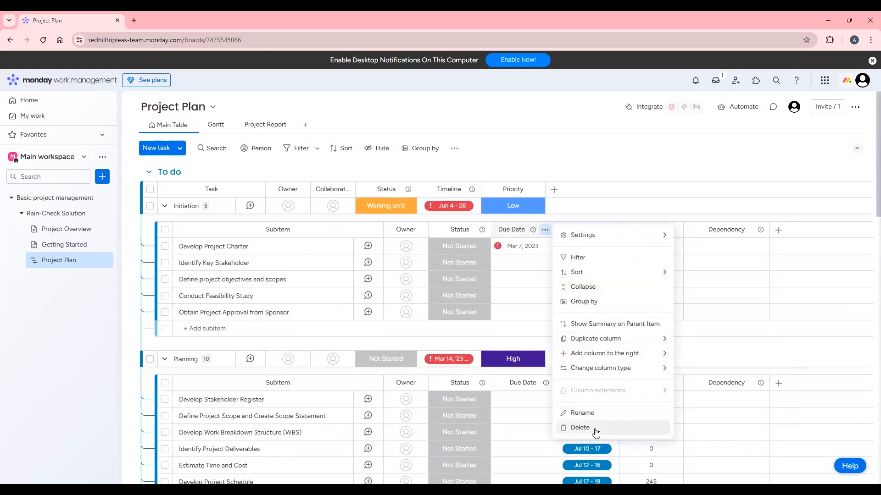
pyautogui.click(543, 231)
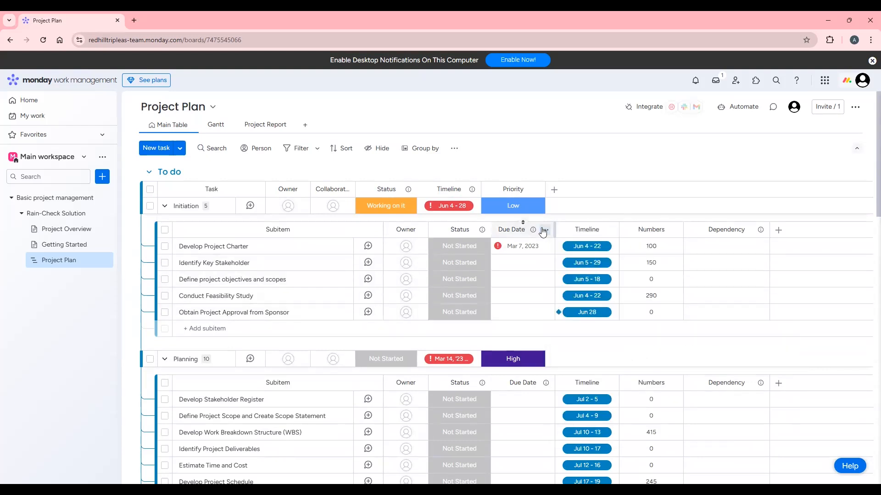
pyautogui.click(543, 231)
pyautogui.click(585, 431)
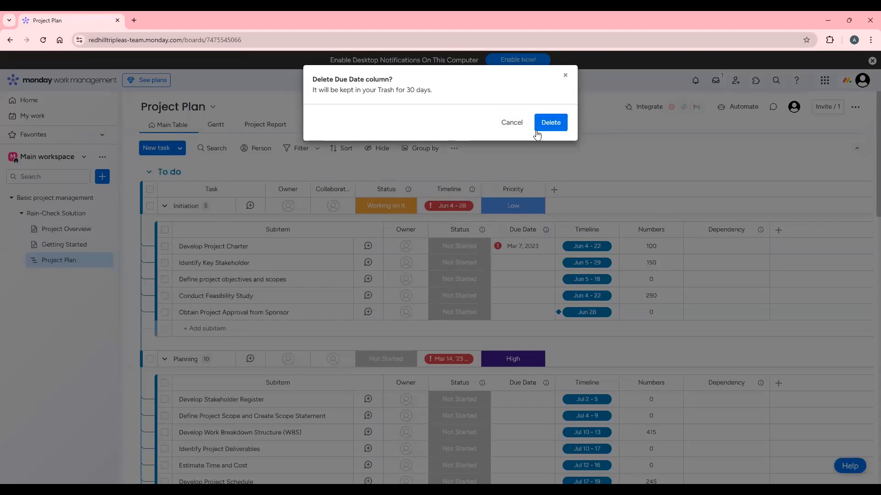
pyautogui.click(550, 123)
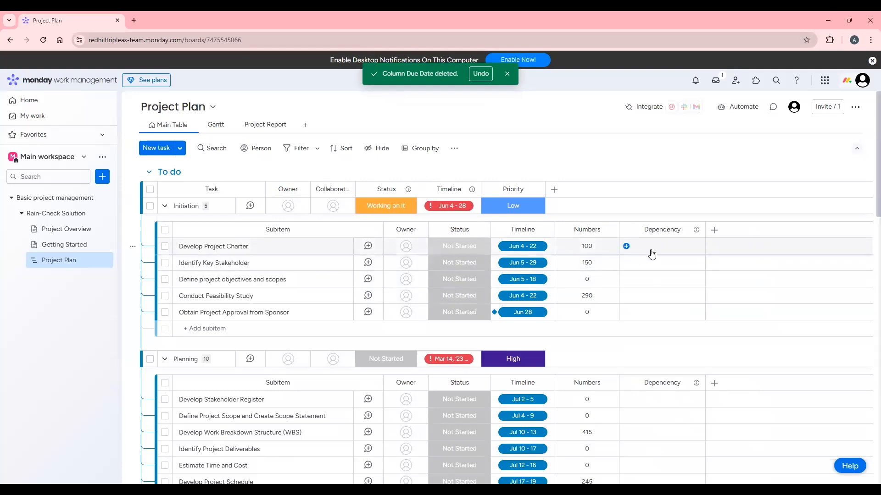
# Add Develop Project Charter as a dependency of the Obtain Project Approval from Sponsor subitem under Initiation
pyautogui.click(626, 246)
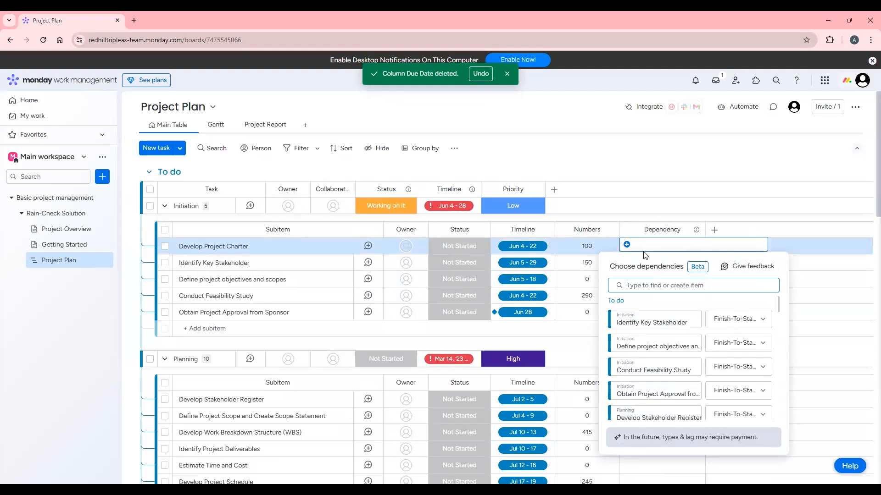
pyautogui.click(691, 189)
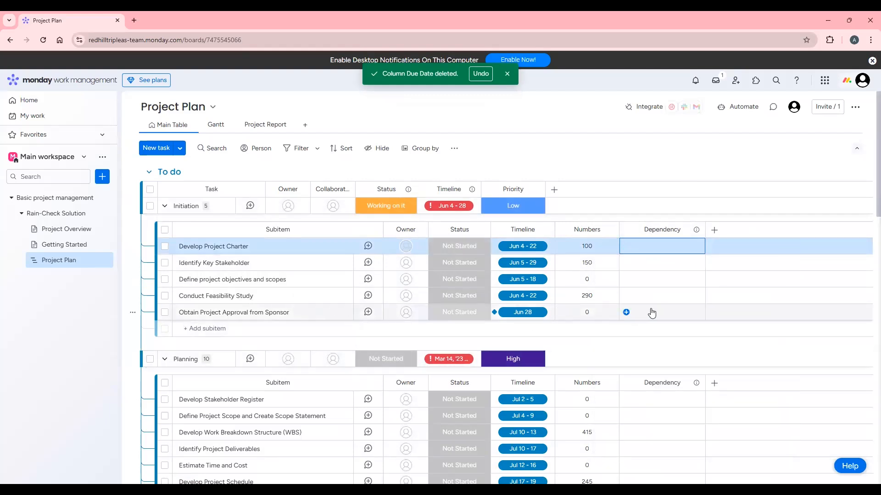
pyautogui.click(626, 313)
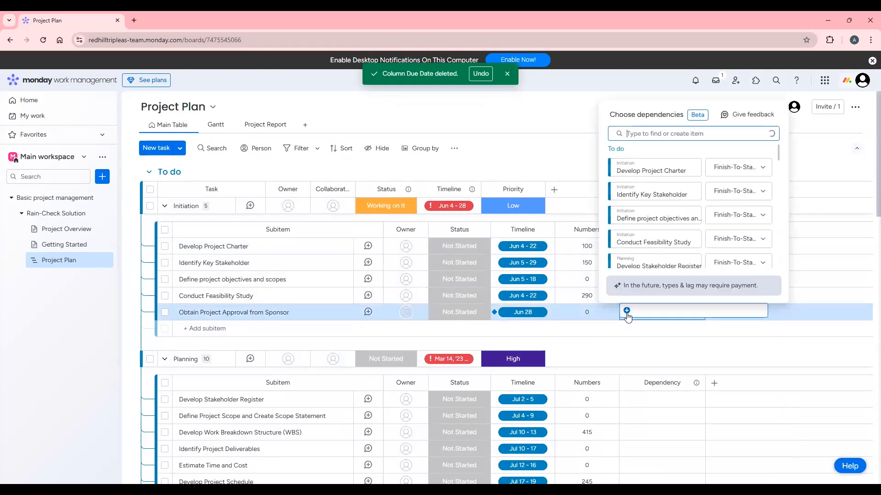
pyautogui.click(658, 177)
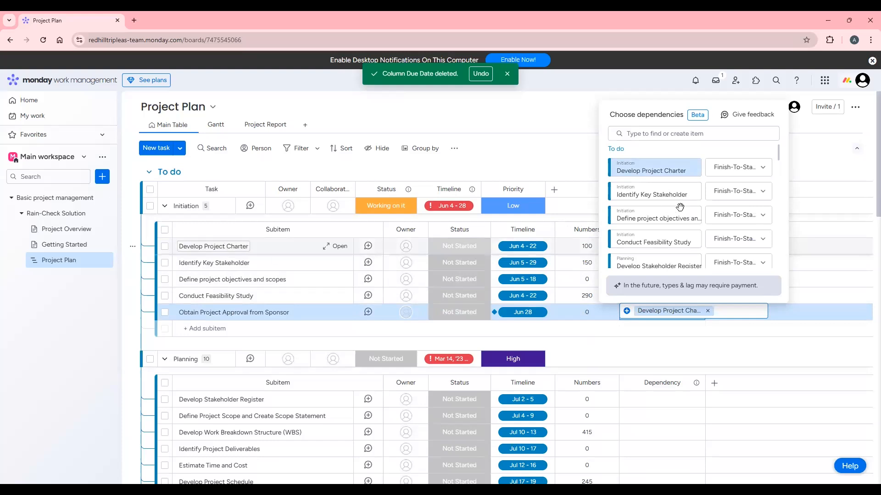
# Add Identify Key Stakeholder as a Finish-To-Start dependency of Obtain Project Approval from Sponsor, and remove it again
pyautogui.click(727, 197)
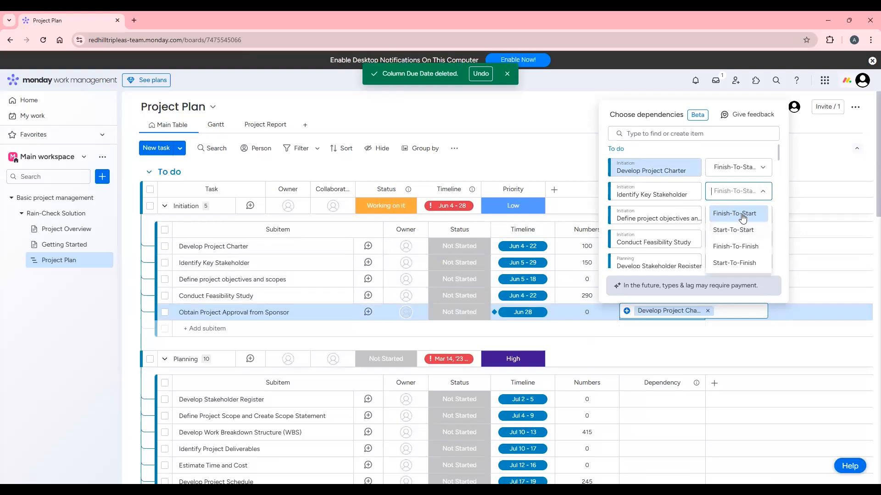
pyautogui.click(735, 214)
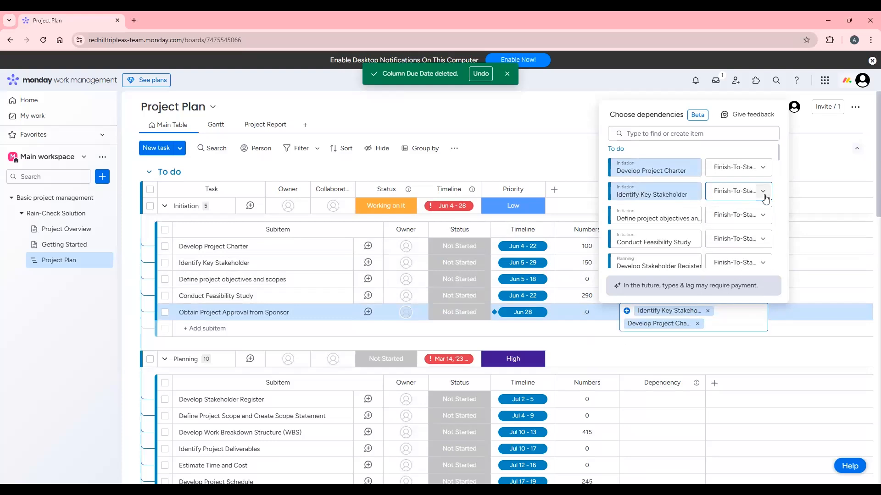
pyautogui.click(709, 314)
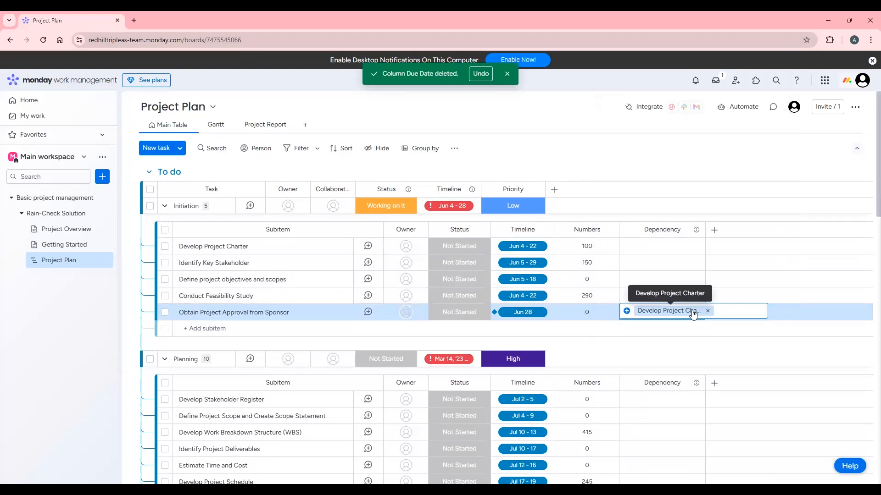
# Set the Develop Project Charter dependency of Obtain Project Approval from Sponsor to Finish-To-Start and close the dependency chooser
pyautogui.click(659, 305)
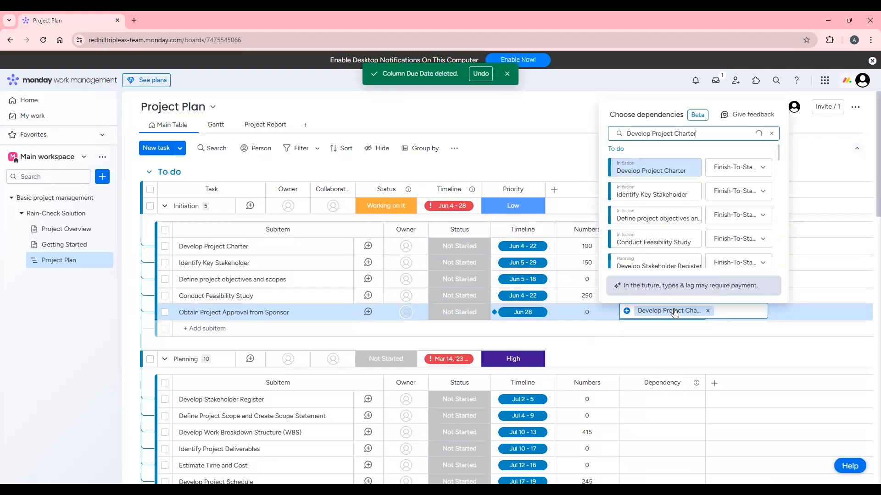
pyautogui.click(735, 172)
pyautogui.click(735, 193)
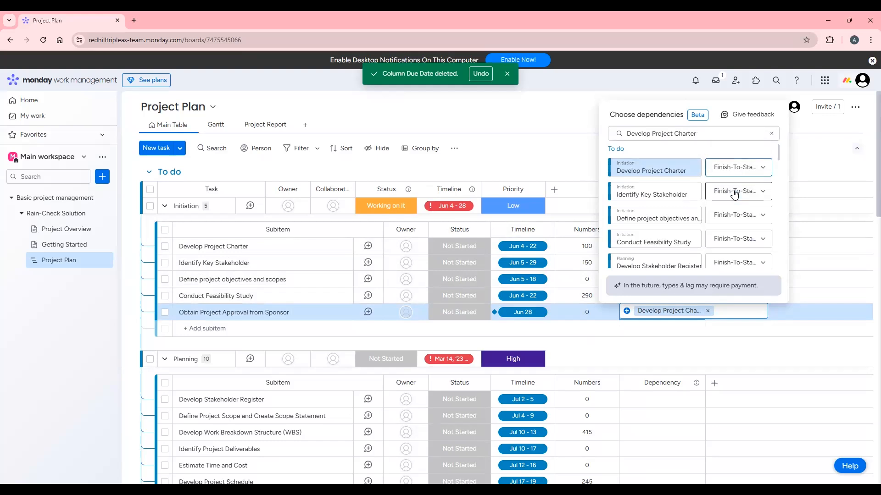
pyautogui.click(581, 172)
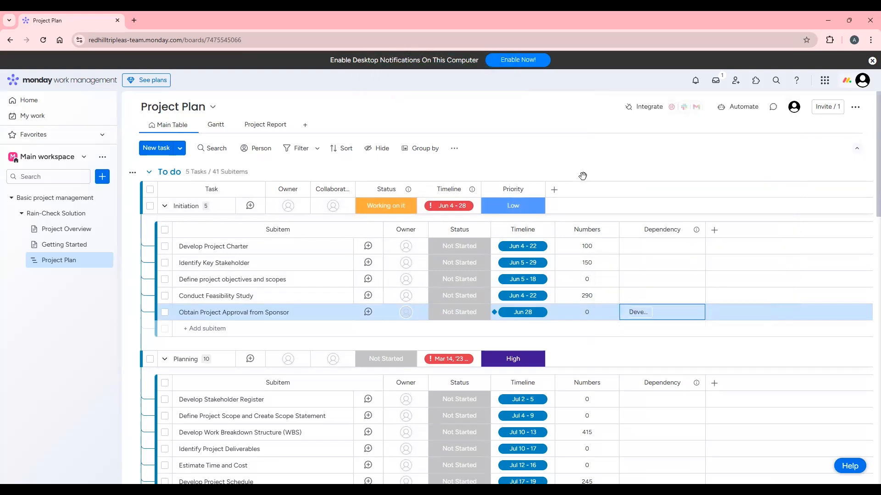
# Under Planning, search the available dependencies for Develop Work Breakdown Structure (WBS) with the term "scop"
pyautogui.scroll(-3, 643, 367)
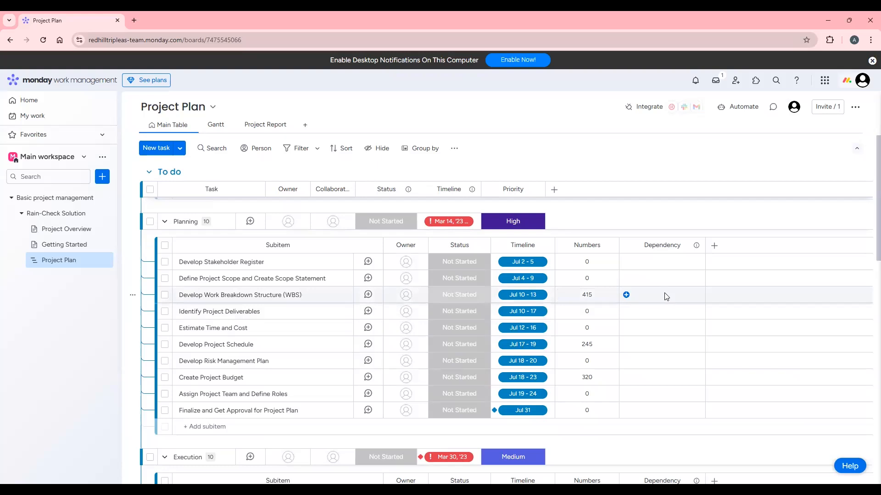
pyautogui.click(626, 294)
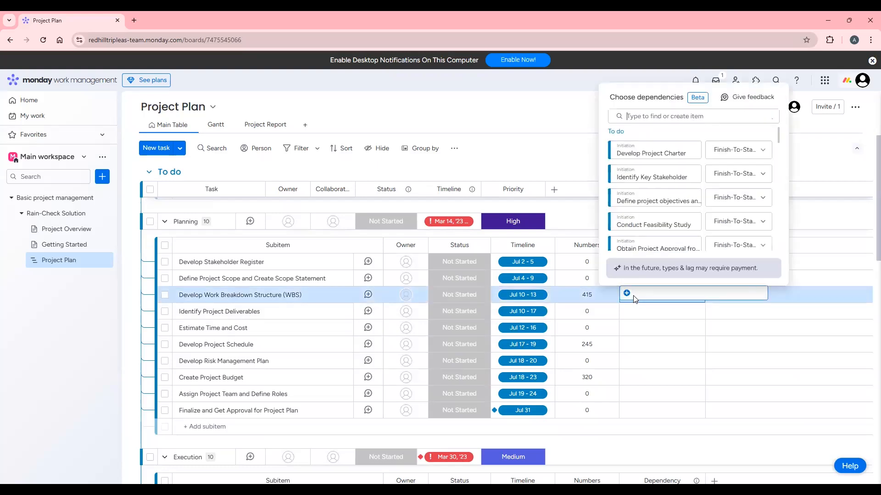
pyautogui.click(666, 173)
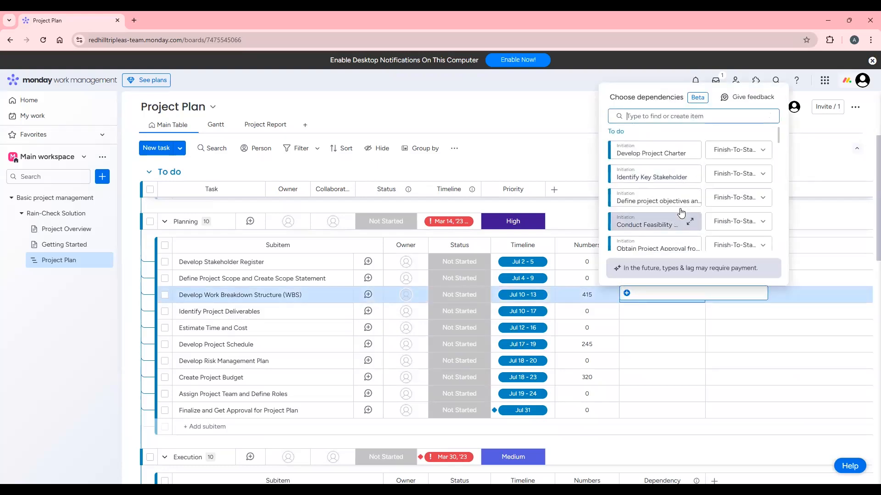
pyautogui.scroll(-2, 659, 241)
pyautogui.scroll(-2, 658, 241)
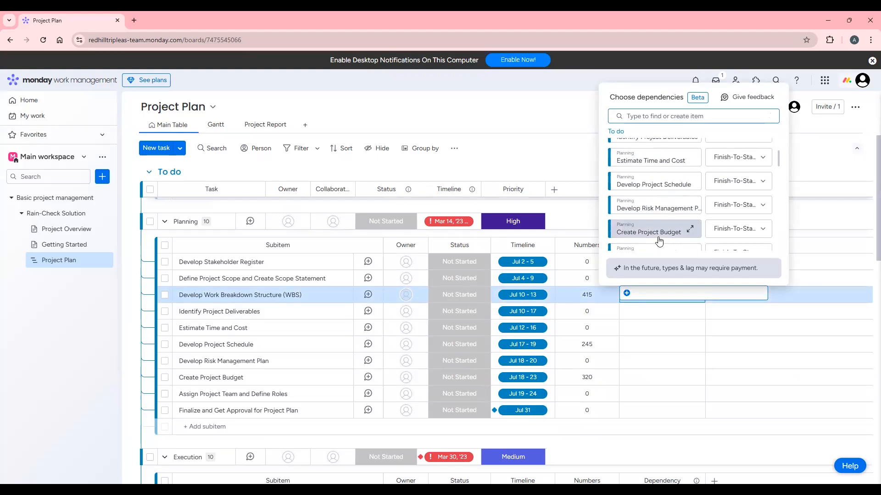
pyautogui.scroll(-2, 658, 241)
pyautogui.scroll(2, 659, 241)
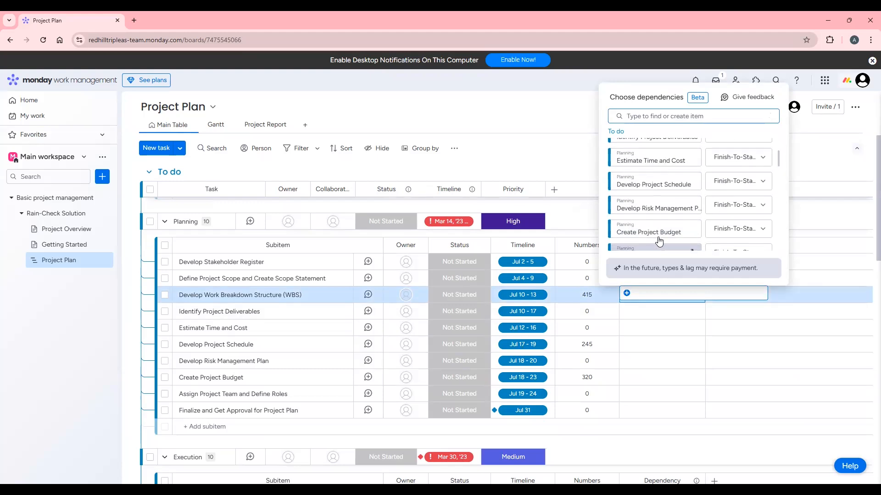
pyautogui.scroll(-3, 659, 240)
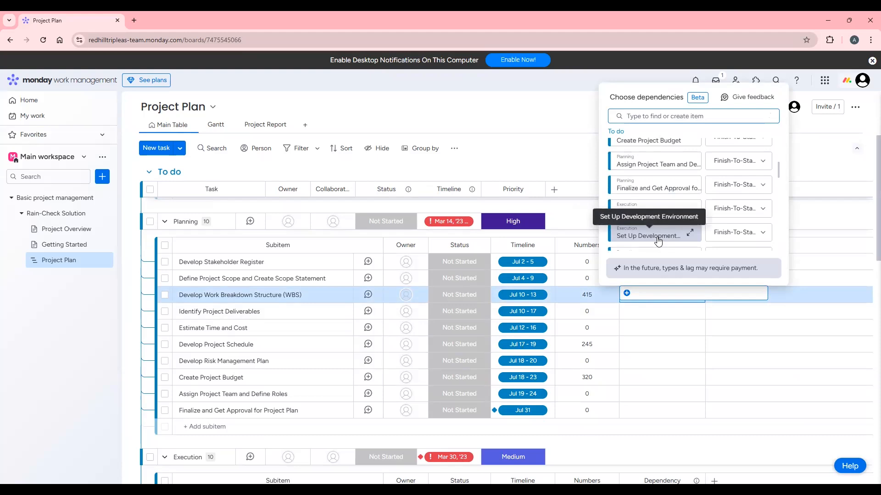
pyautogui.scroll(8, 656, 193)
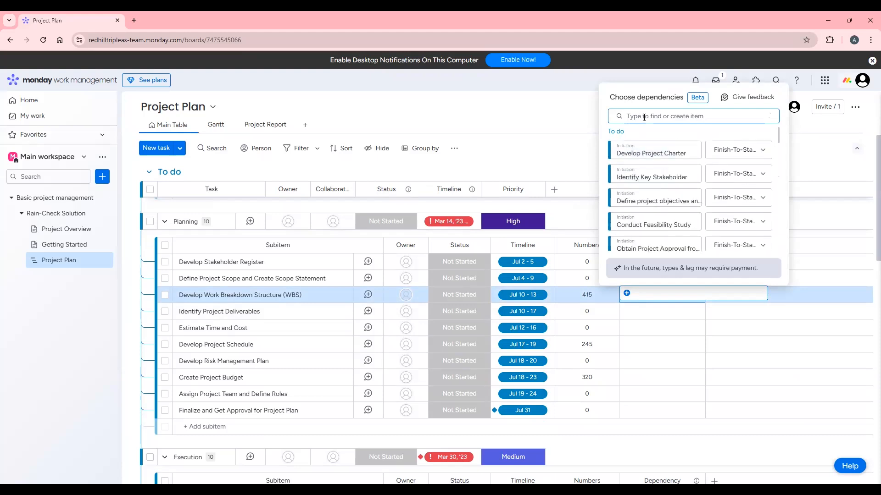
pyautogui.write('cop')
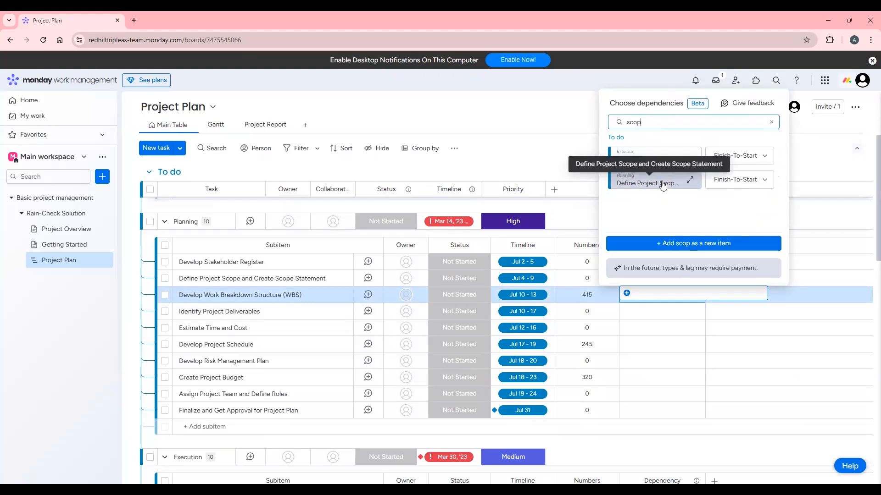
pyautogui.click(662, 184)
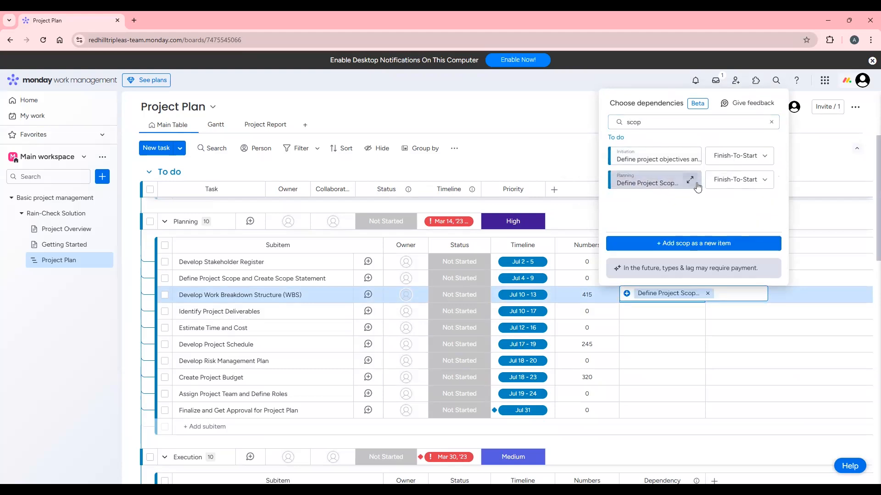
pyautogui.click(735, 183)
pyautogui.click(731, 204)
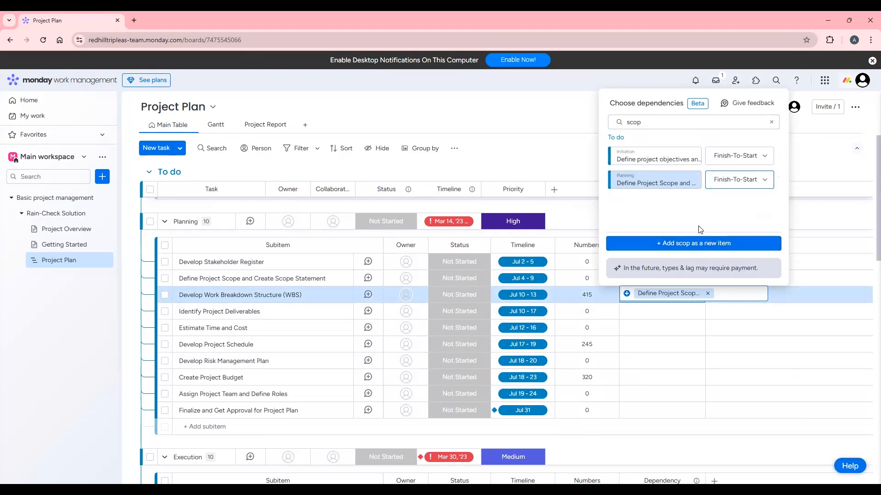
pyautogui.click(694, 182)
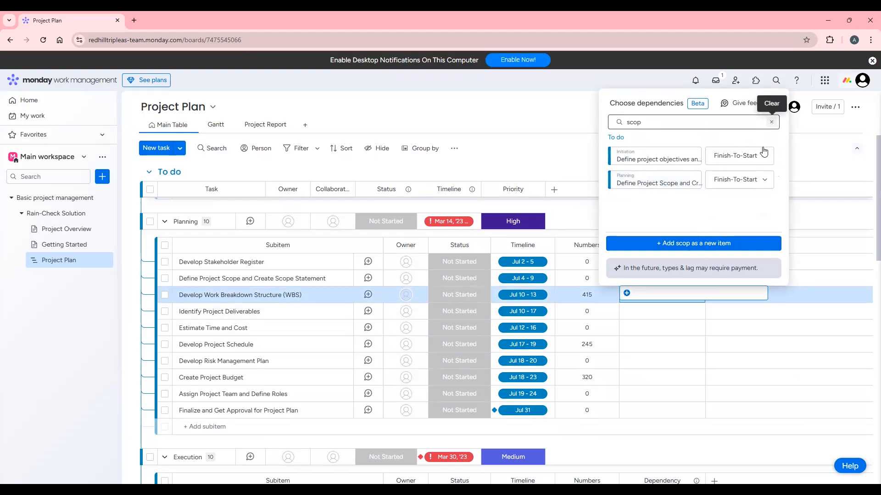
pyautogui.click(771, 123)
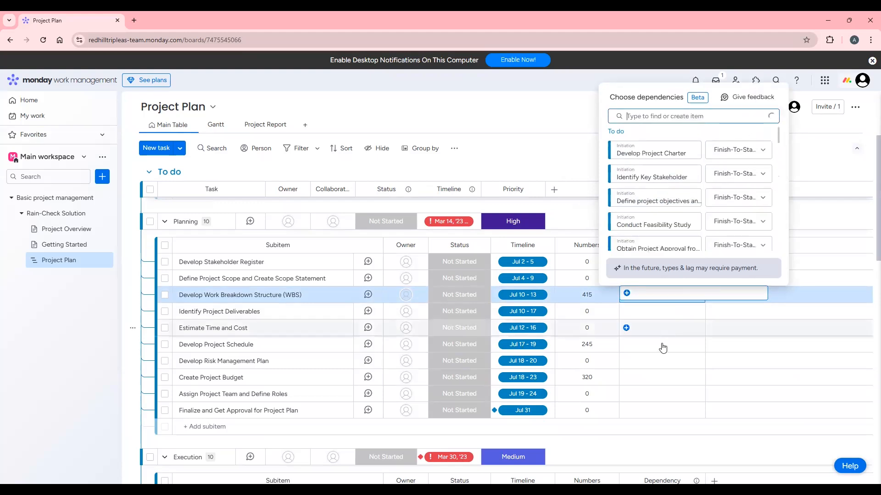
pyautogui.click(584, 141)
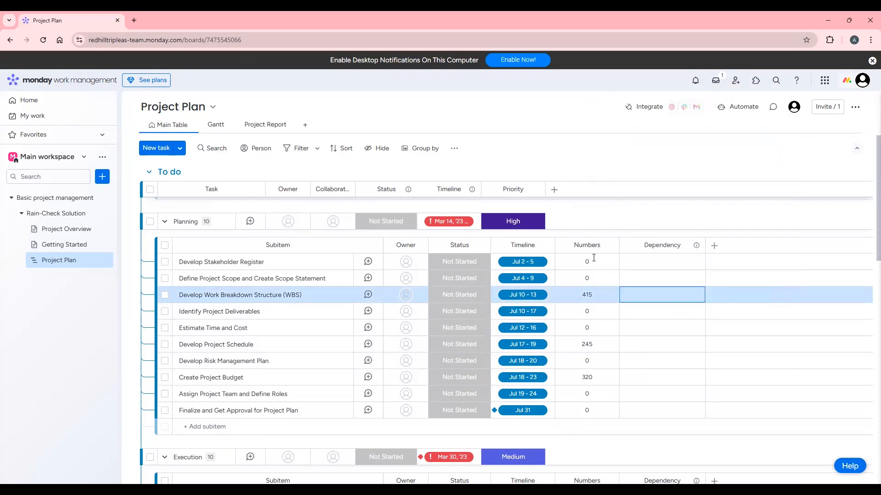
# Make the Develop Work Breakdown Structure (WBS) subitem depend on Define Project Scope and Create Scope Statement, using the Finish-To-Start type
pyautogui.click(640, 294)
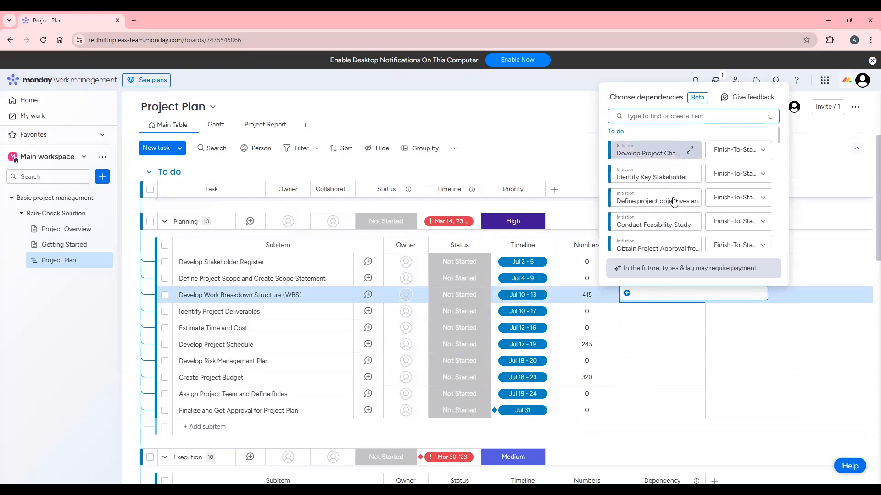
pyautogui.scroll(-4, 634, 239)
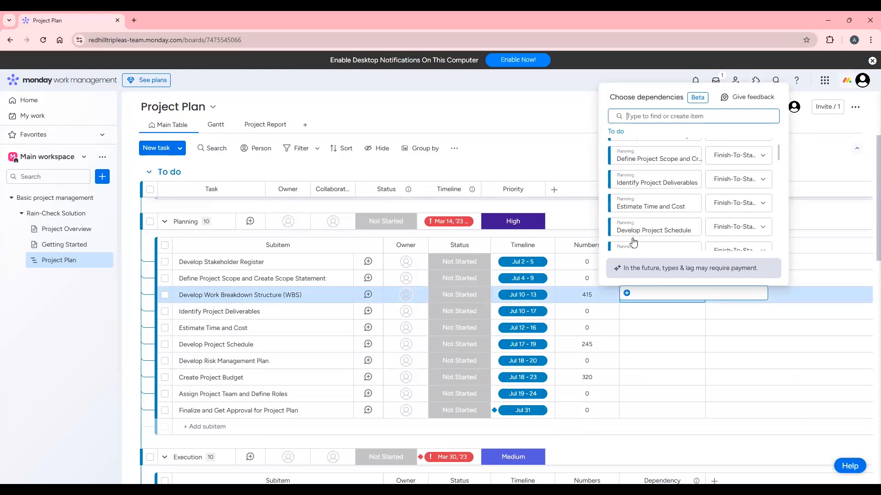
pyautogui.click(671, 160)
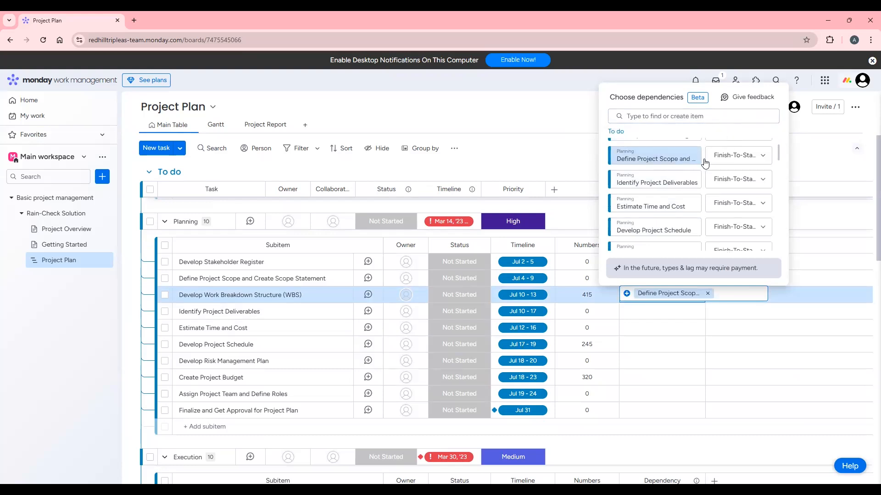
pyautogui.click(734, 158)
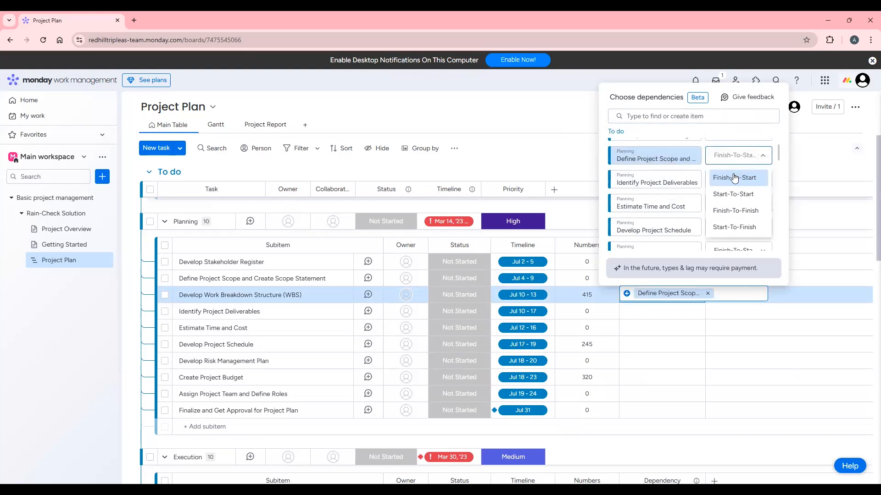
pyautogui.click(734, 179)
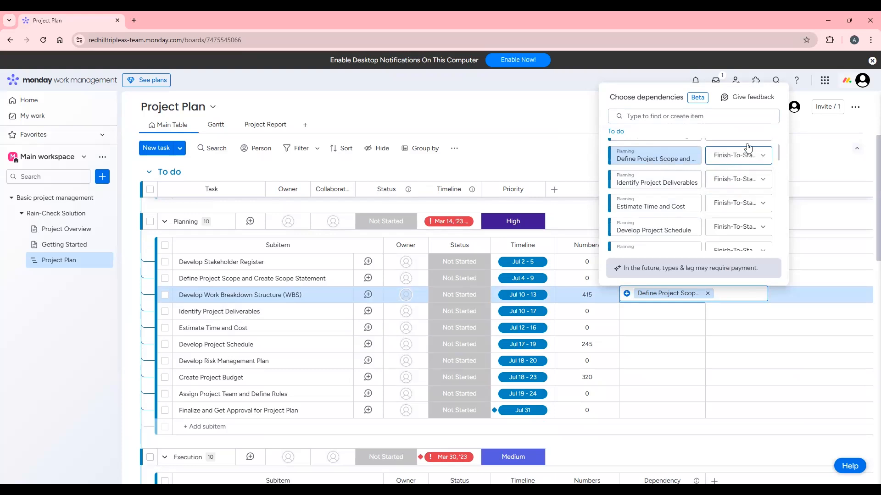
pyautogui.click(585, 151)
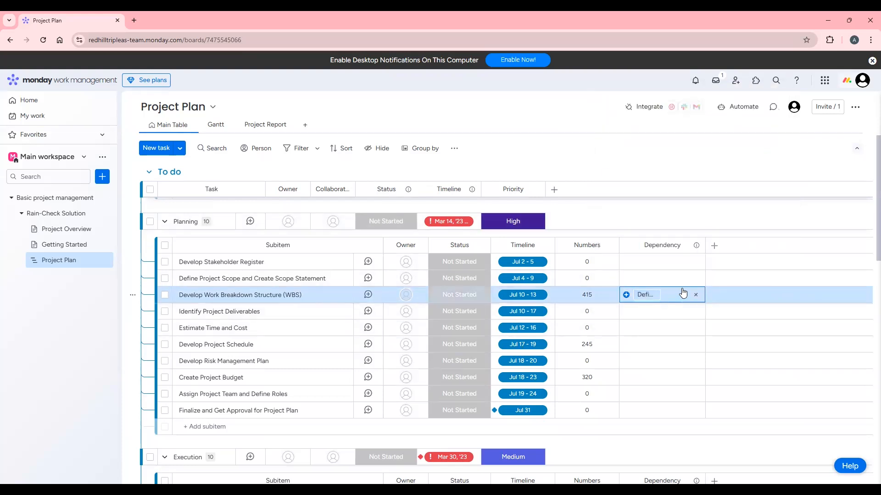
# Review the subitem timelines and dependencies from the Initiation phase through the Monitoring phase
pyautogui.scroll(3, 646, 300)
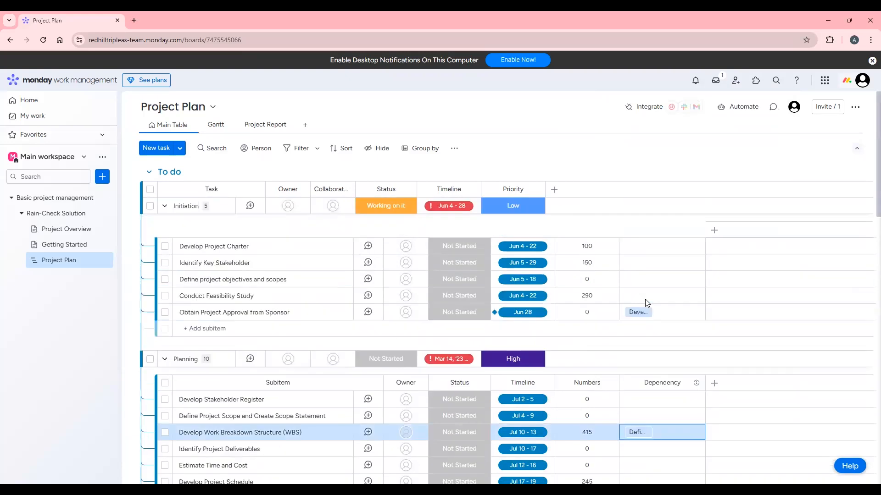
pyautogui.scroll(-10, 646, 301)
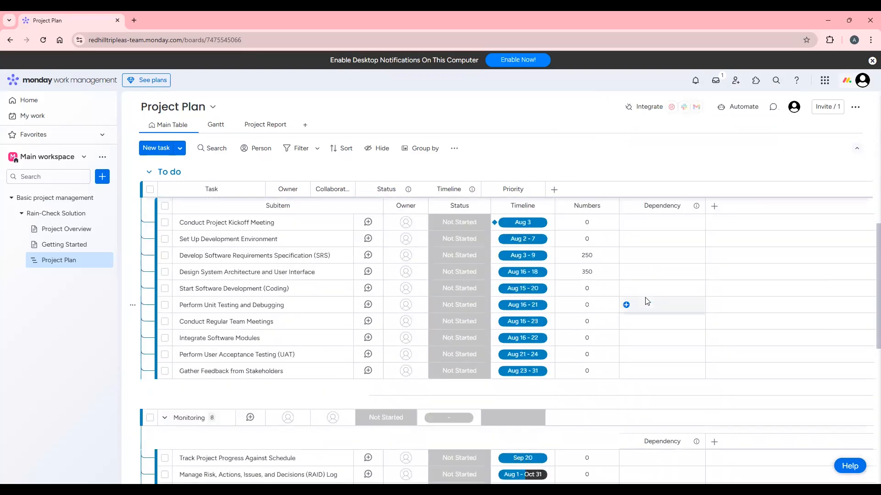
pyautogui.scroll(-2, 647, 300)
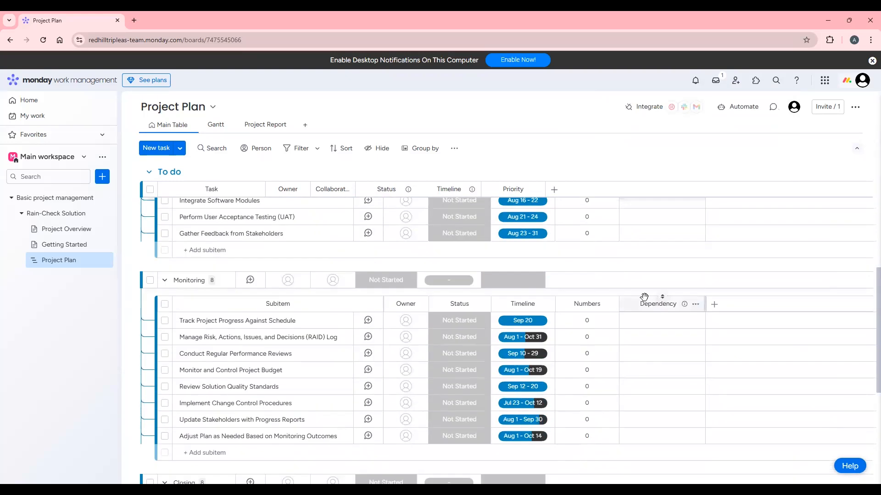
pyautogui.scroll(12, 647, 301)
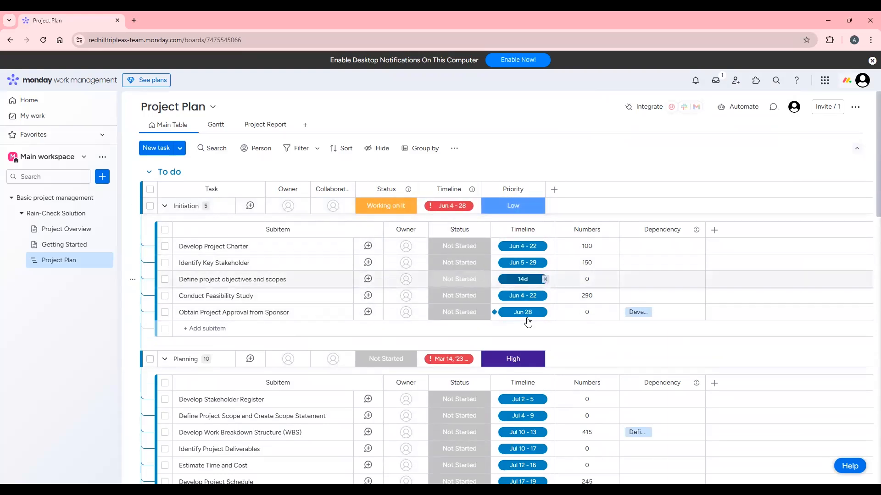
pyautogui.scroll(-1, 481, 358)
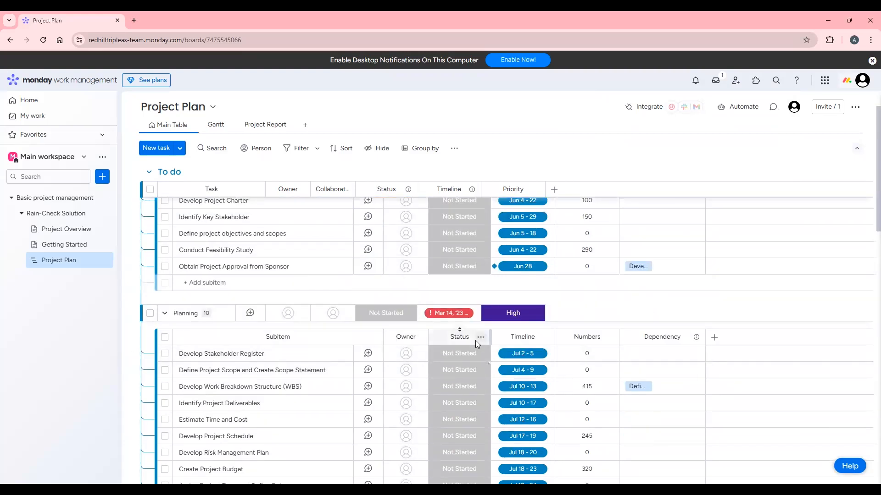
pyautogui.scroll(-2, 475, 340)
pyautogui.scroll(1, 442, 288)
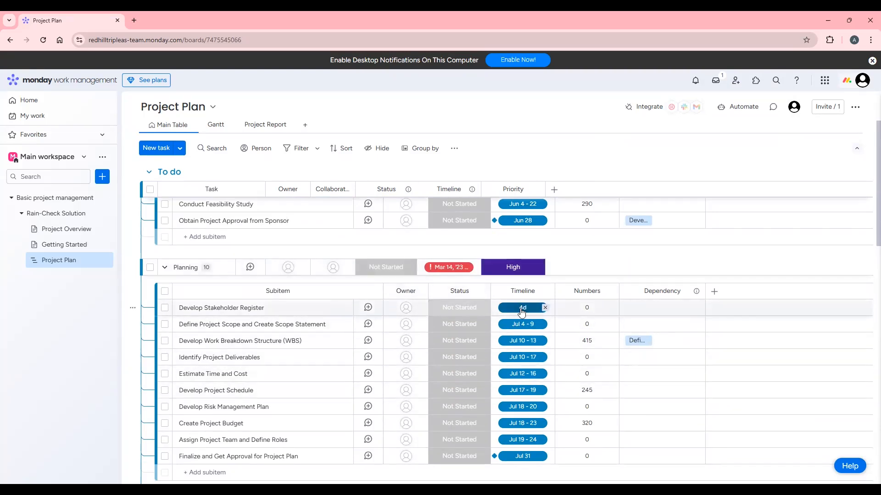
pyautogui.scroll(-1, 529, 454)
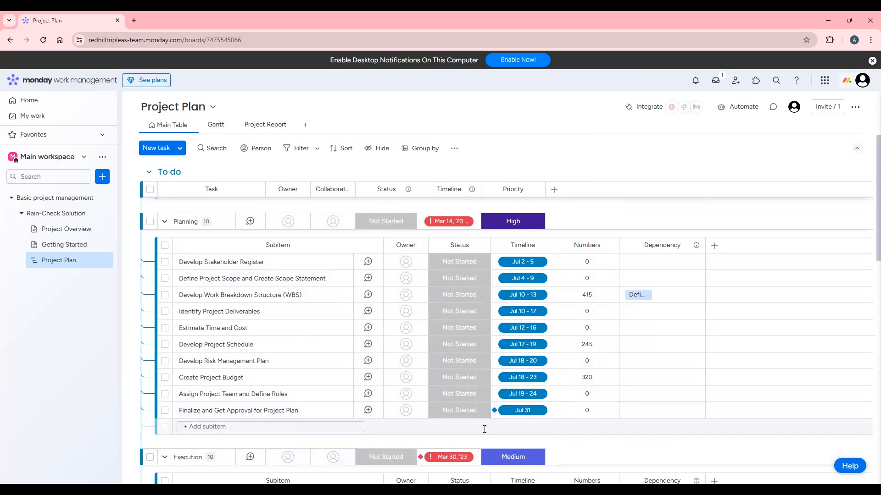
# Set the Planning task's timeline to July 2–11, 2024
pyautogui.click(450, 222)
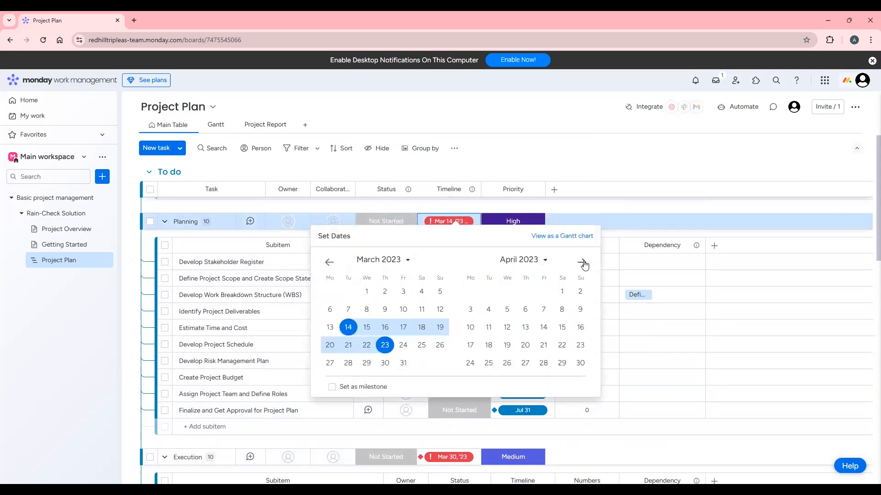
pyautogui.click(407, 261)
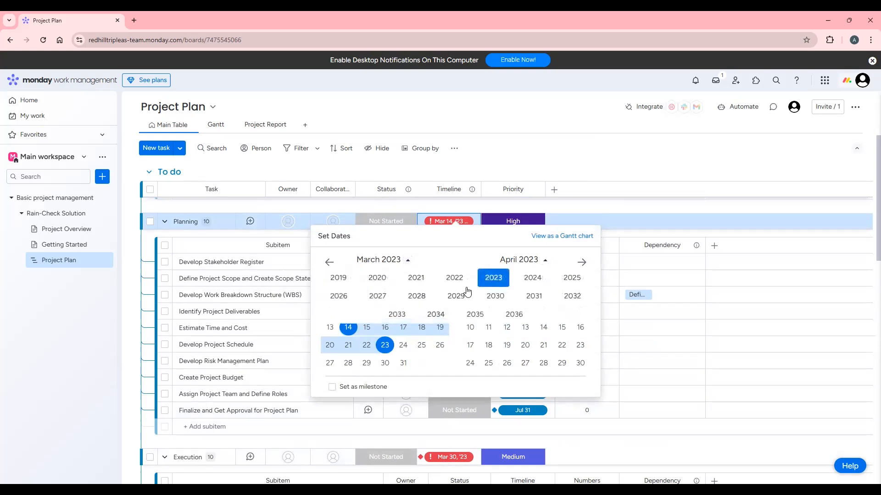
pyautogui.click(531, 278)
pyautogui.click(339, 263)
pyautogui.click(339, 263)
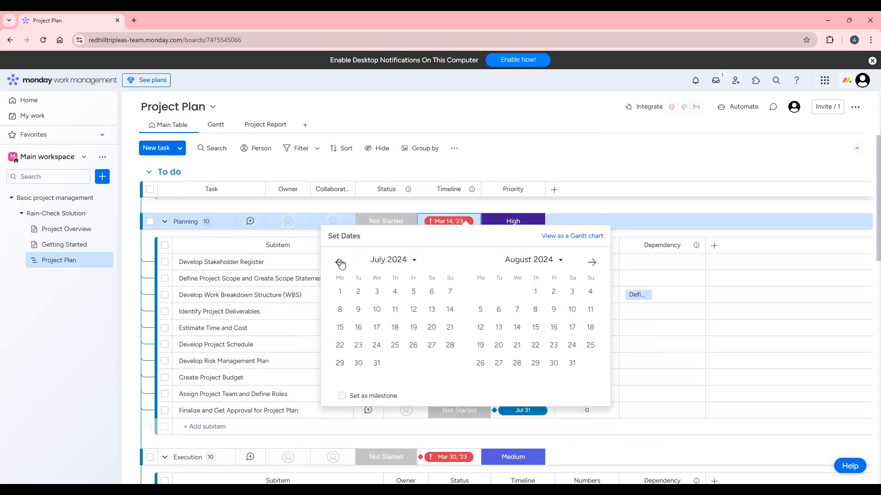
pyautogui.click(361, 294)
pyautogui.click(382, 309)
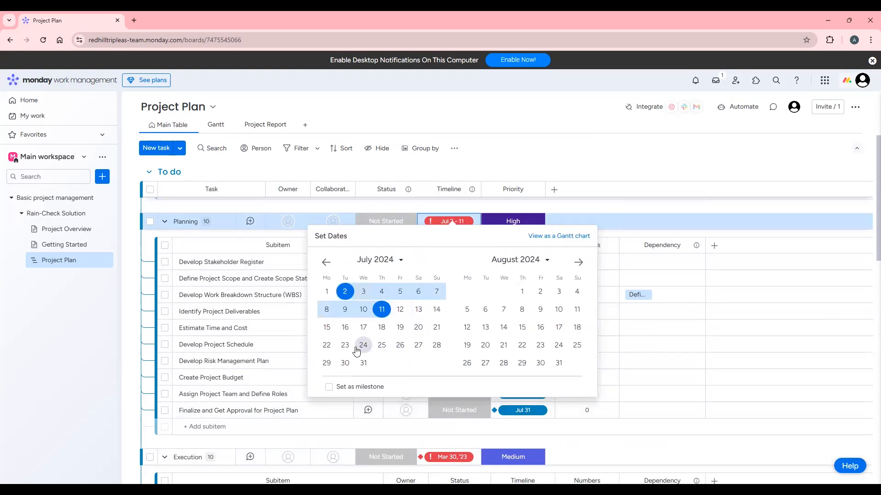
# Try to extend the Planning task's timeline so that it runs from July 2 to July 31, 2024
pyautogui.click(522, 345)
pyautogui.click(363, 363)
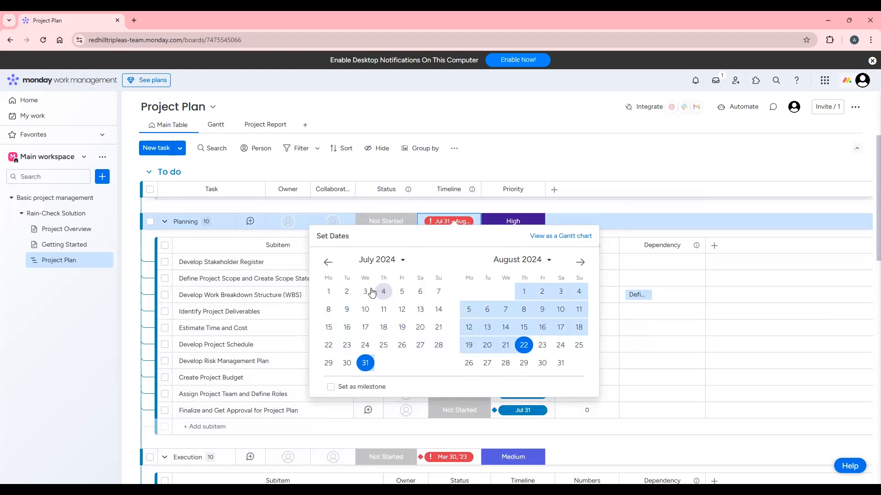
pyautogui.click(347, 291)
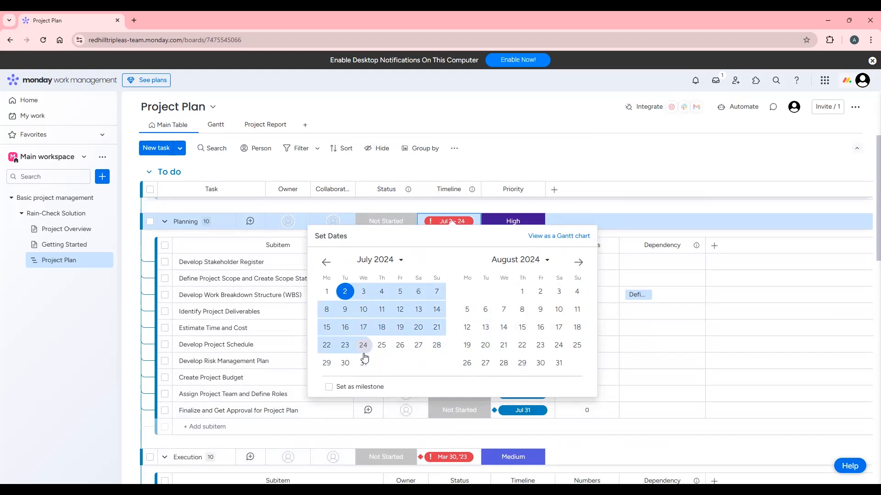
pyautogui.click(364, 362)
pyautogui.click(351, 294)
pyautogui.click(421, 347)
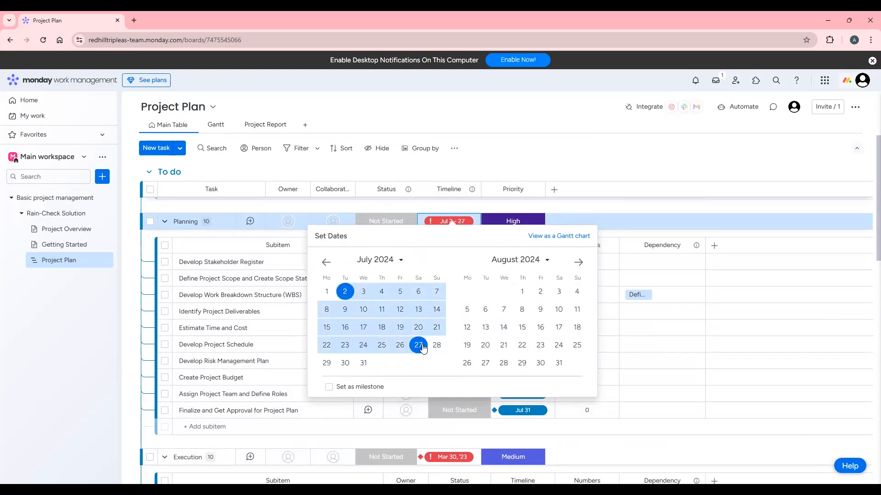
pyautogui.click(364, 363)
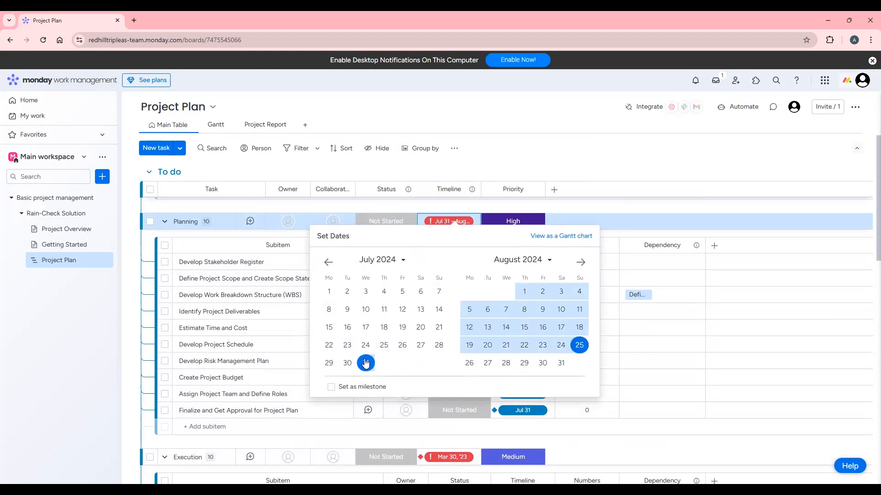
pyautogui.click(350, 295)
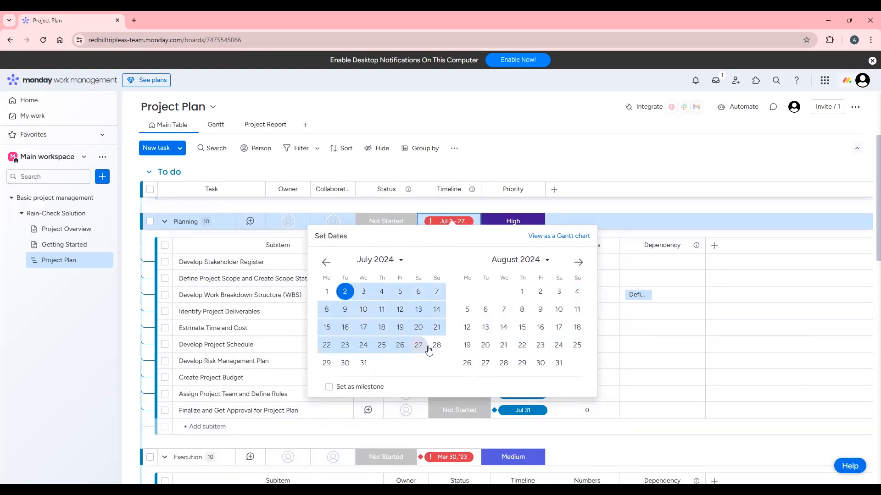
pyautogui.click(345, 363)
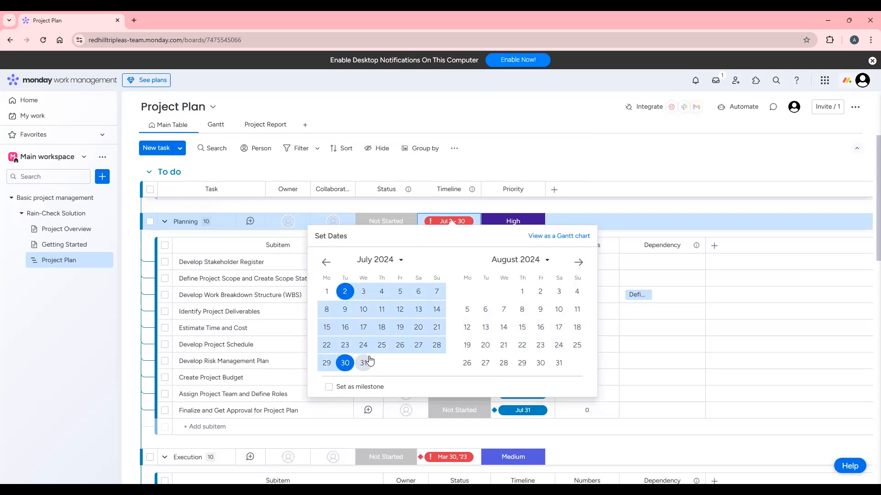
pyautogui.click(364, 363)
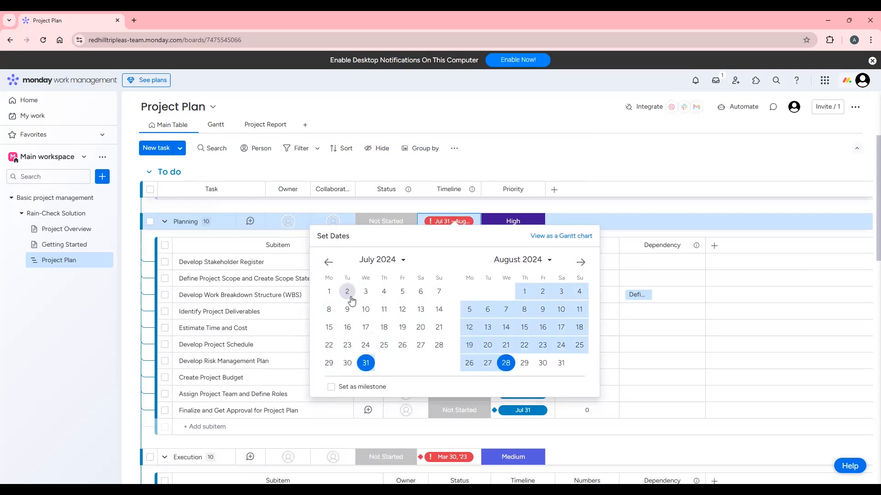
# Set the Planning task's timeline to July 2–31, 2024
pyautogui.click(350, 295)
pyautogui.click(359, 364)
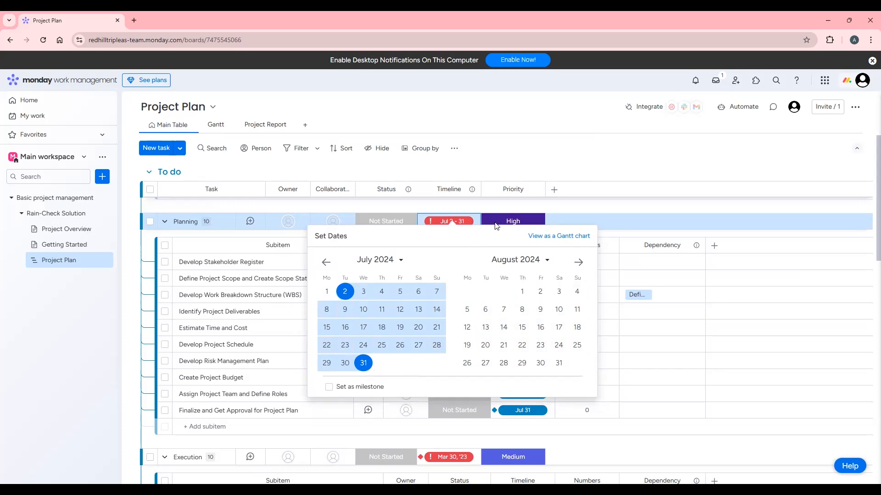
pyautogui.click(456, 224)
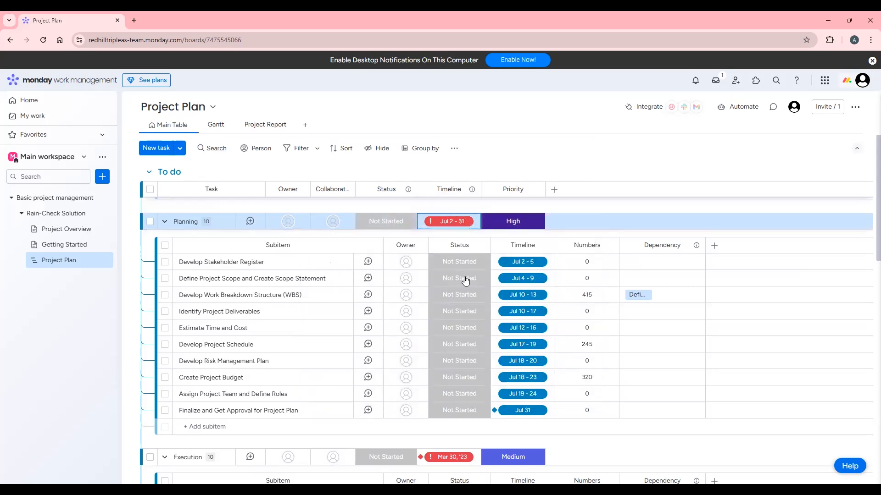
# Check the duration and overdue status of the Planning and Initiation timelines, and view the Execution task
pyautogui.scroll(3, 442, 245)
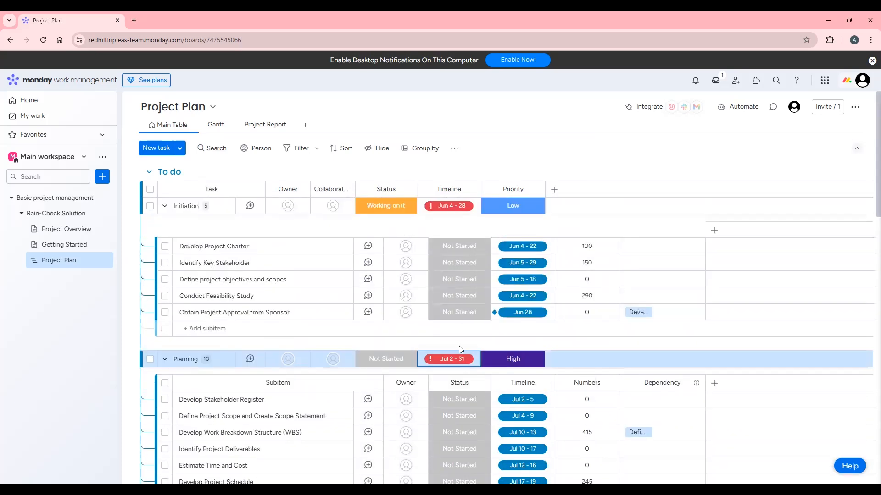
pyautogui.moveTo(450, 362)
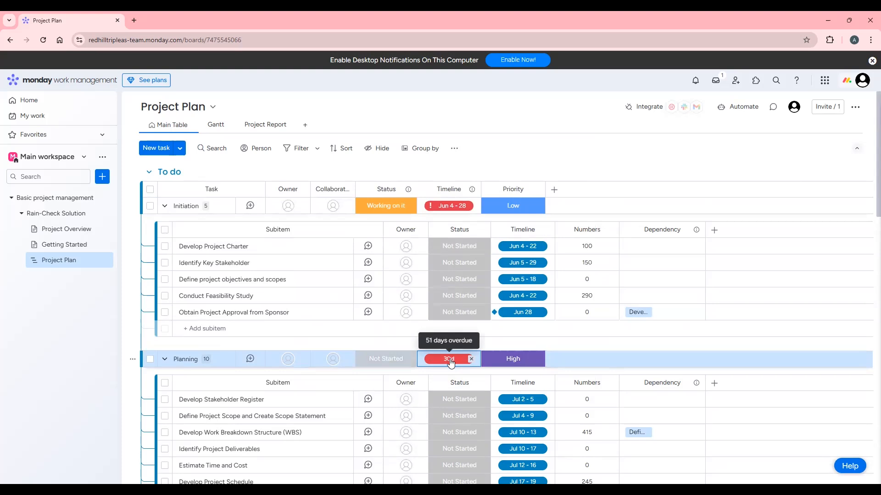
pyautogui.moveTo(448, 207)
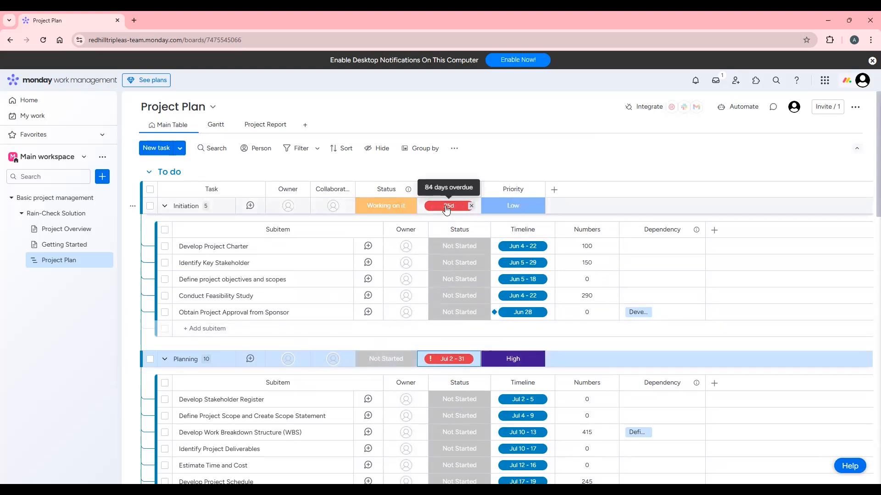
pyautogui.scroll(-9, 448, 216)
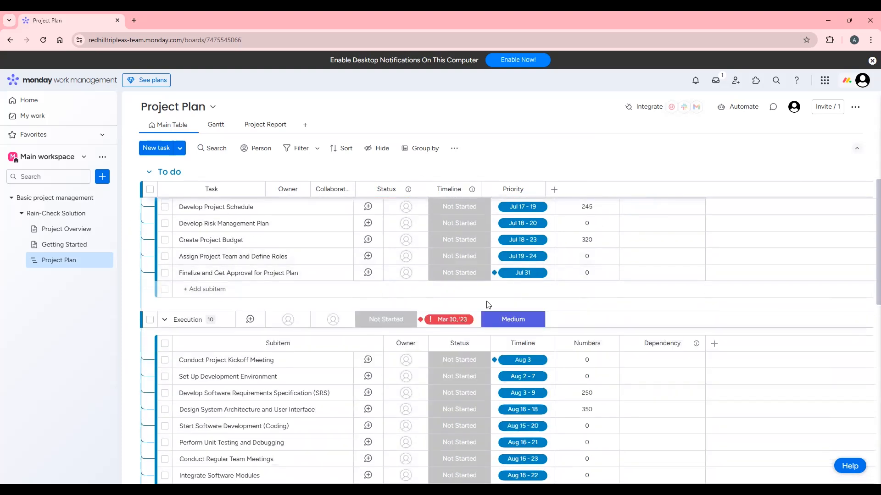
# Set the status of Develop Project Charter, Identify Key Stakeholder, and Define project objectives and scopes to Done under Initiation
pyautogui.scroll(9, 498, 324)
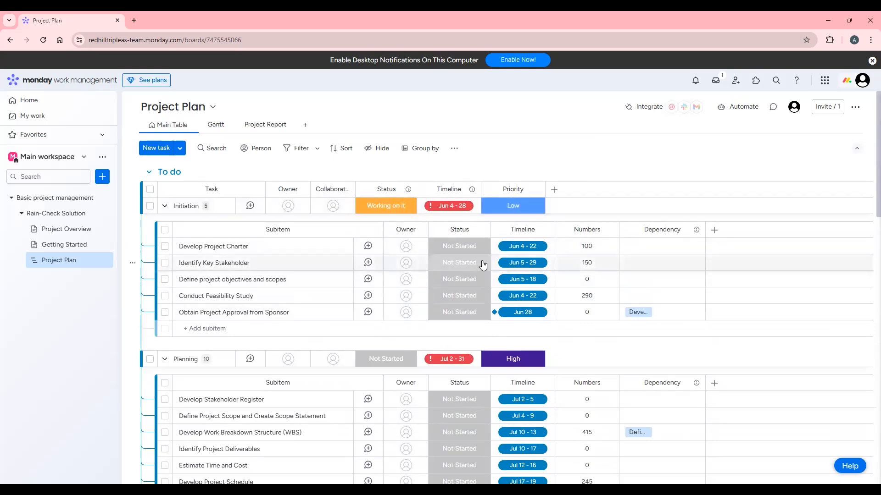
pyautogui.click(461, 246)
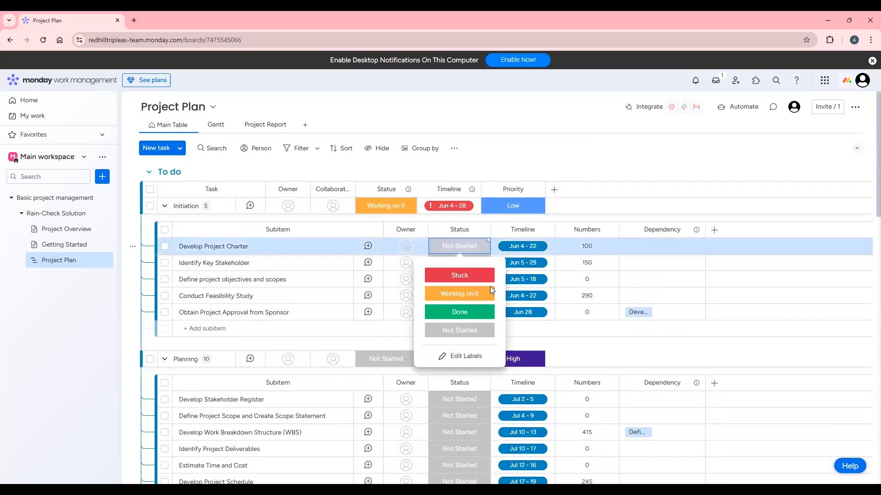
pyautogui.click(476, 312)
pyautogui.click(472, 262)
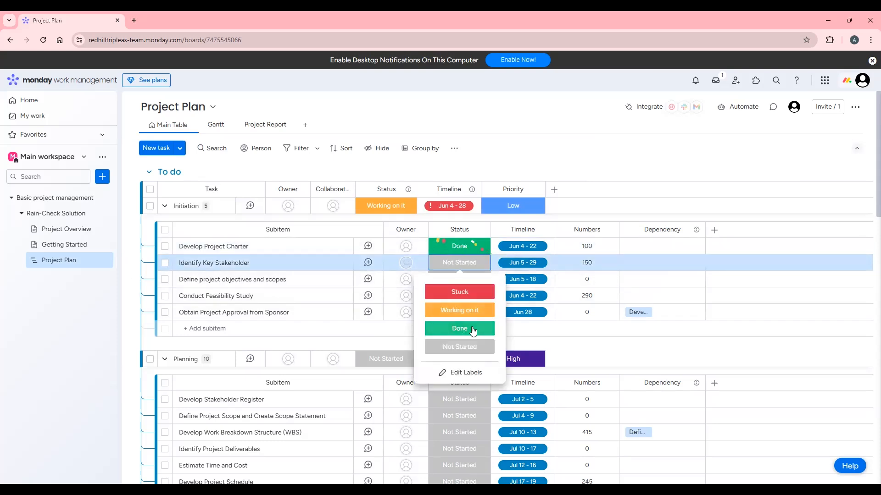
pyautogui.click(470, 330)
pyautogui.click(464, 280)
pyautogui.click(466, 347)
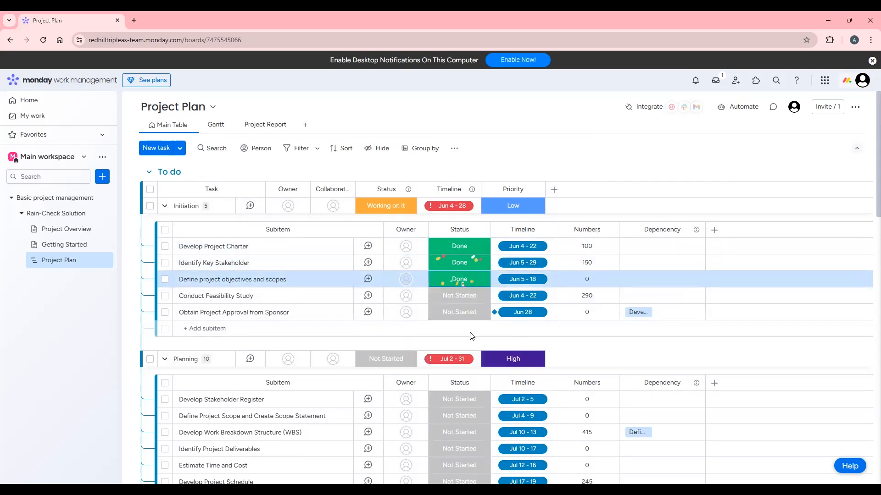
# Set the Conduct Feasibility Study and Obtain Project Approval from Sponsor subitems to Done
pyautogui.click(471, 295)
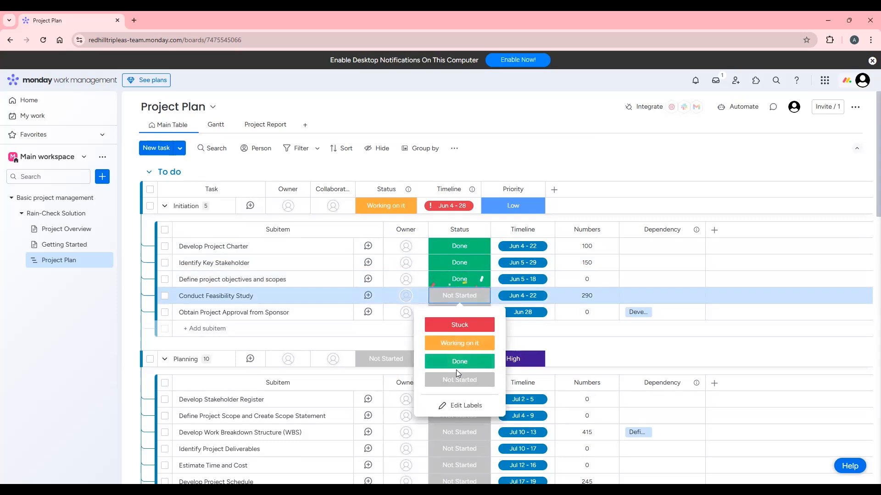
pyautogui.click(464, 383)
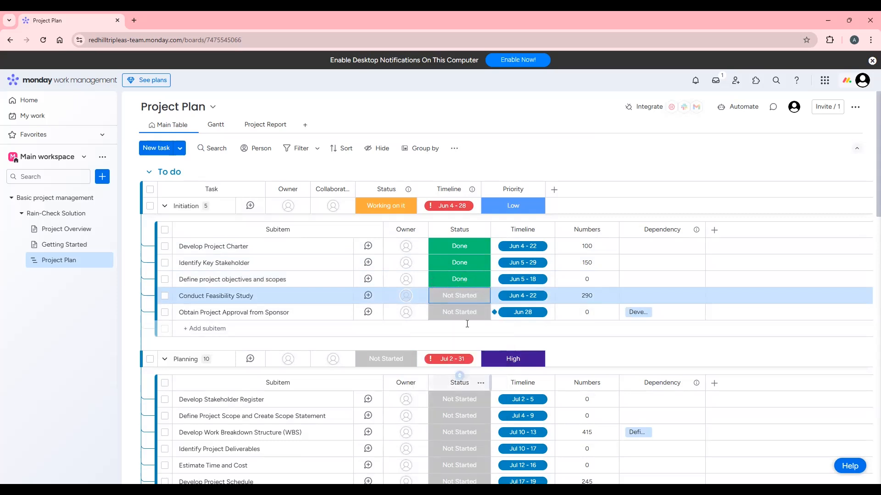
pyautogui.click(465, 296)
pyautogui.click(460, 363)
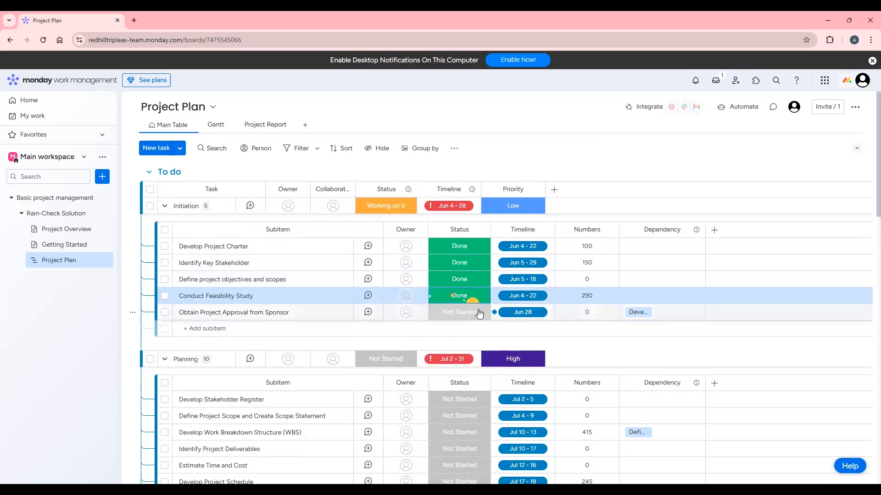
pyautogui.click(480, 313)
pyautogui.click(460, 379)
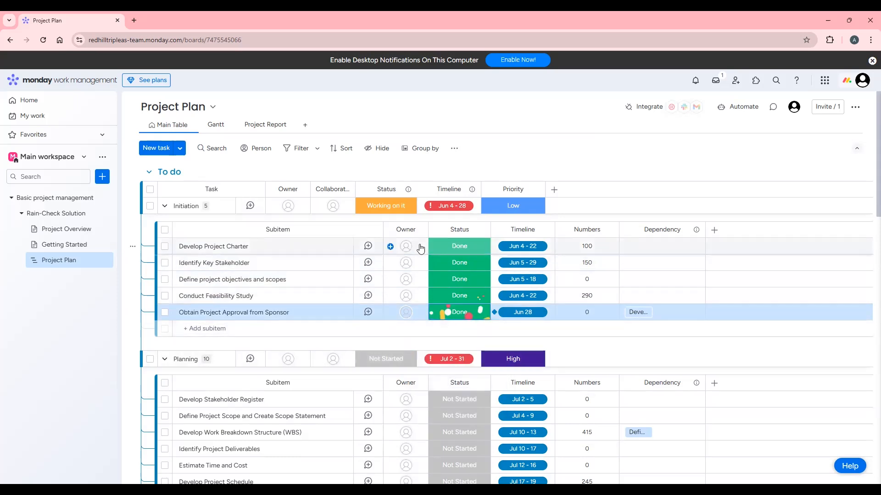
# Set the status of the parent Initiation task to Done
pyautogui.click(392, 212)
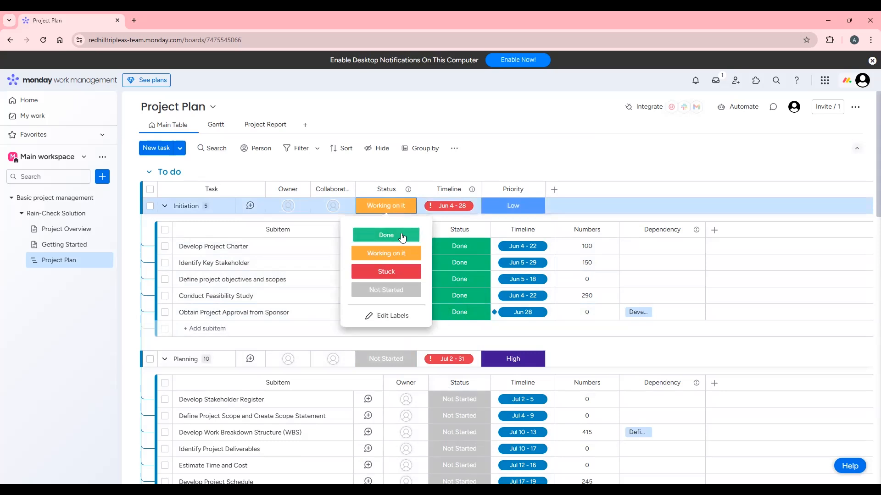
pyautogui.click(402, 236)
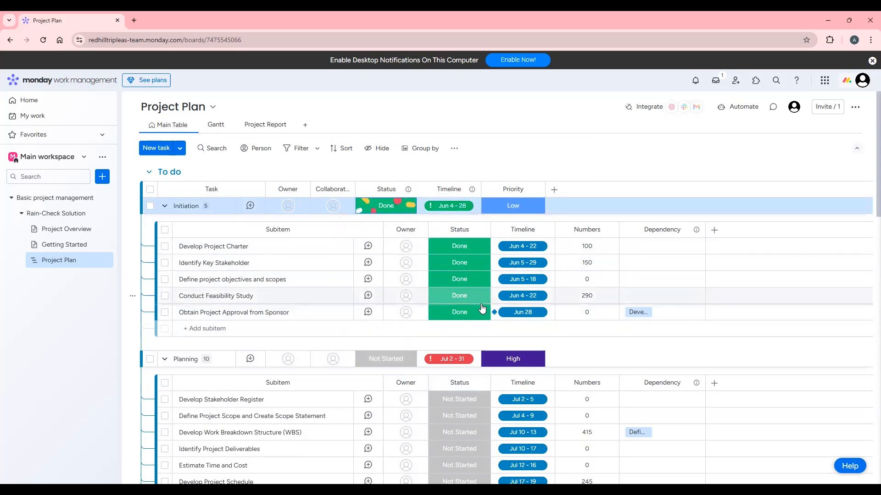
pyautogui.scroll(-2, 478, 326)
pyautogui.scroll(2, 478, 325)
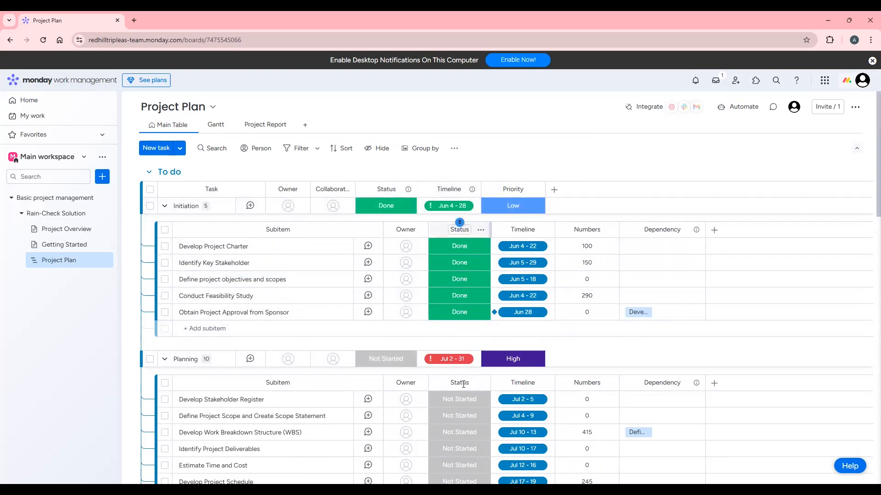
# Under Planning, set Develop Stakeholder Register, Define Project Scope and Create Scope Statement, and Develop Work Breakdown Structure (WBS) to Done
pyautogui.scroll(-3, 465, 389)
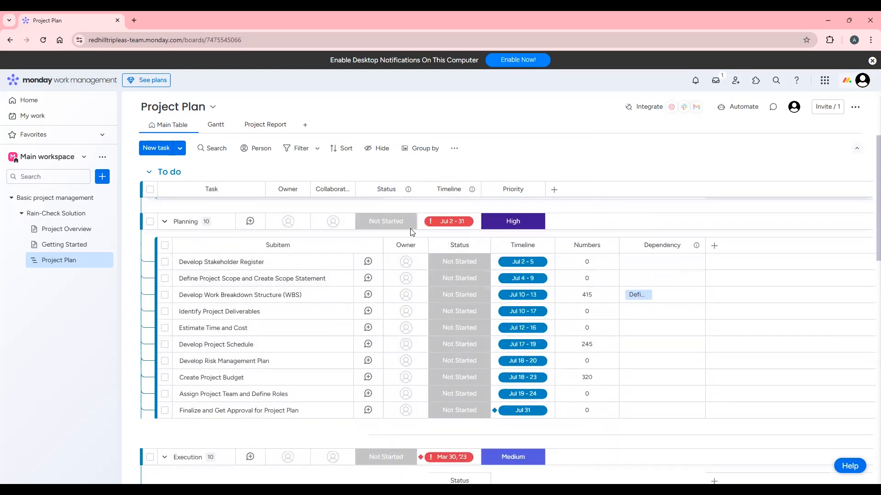
pyautogui.click(448, 268)
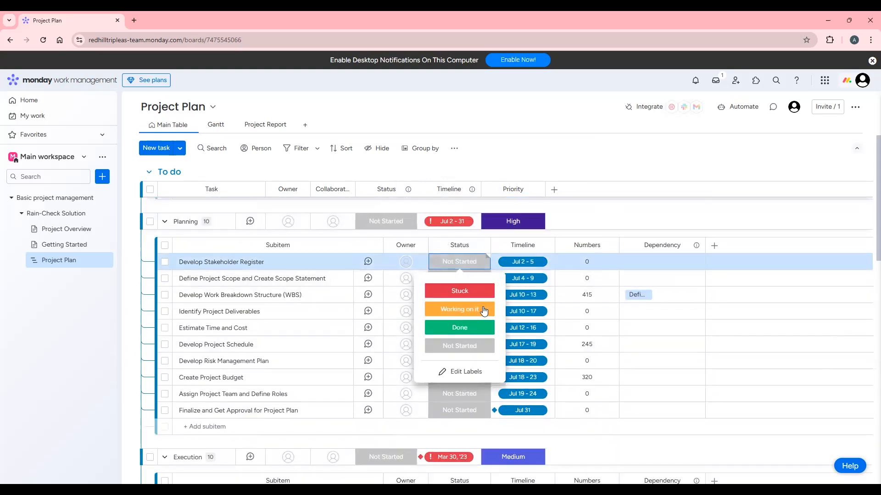
pyautogui.click(466, 328)
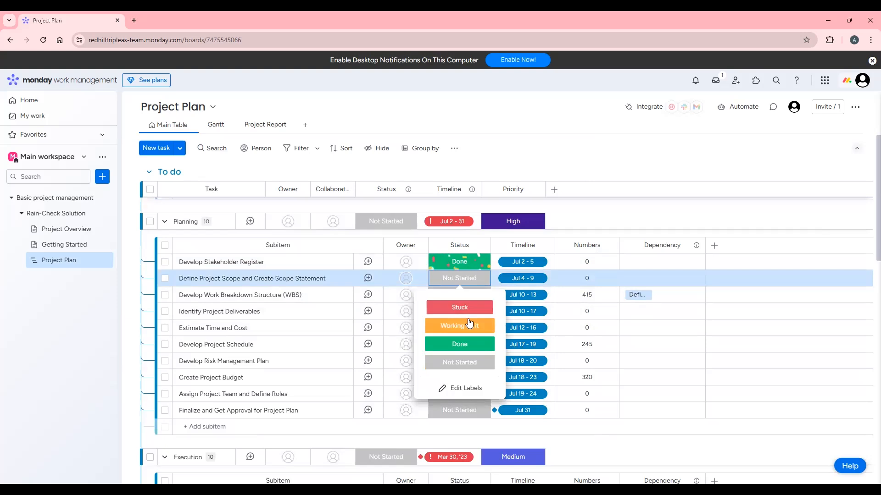
pyautogui.click(459, 307)
pyautogui.click(468, 298)
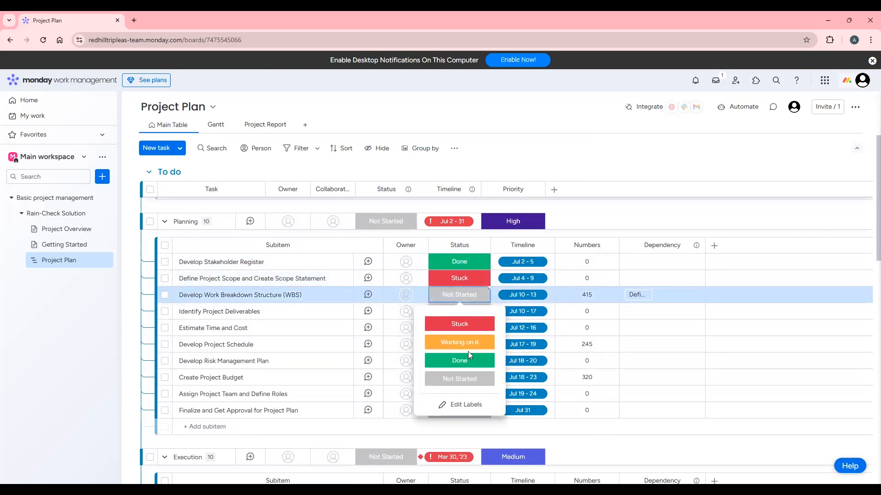
pyautogui.click(463, 360)
pyautogui.click(460, 278)
pyautogui.click(464, 343)
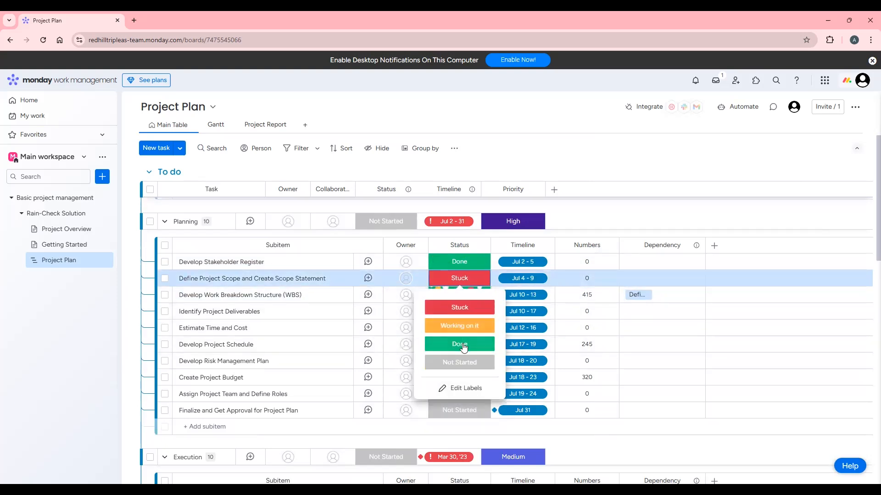
pyautogui.click(460, 295)
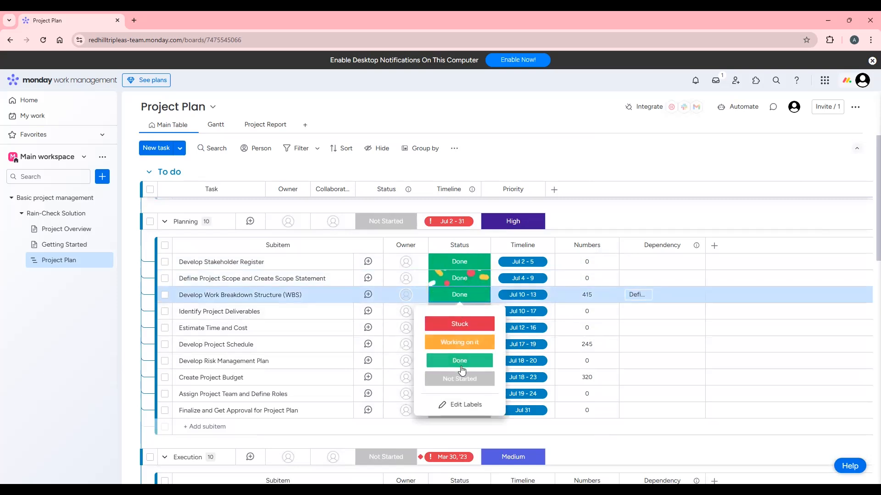
pyautogui.click(460, 362)
# Set the Planning subitems Estimate Time and Cost, Identify Project Deliverables, and Develop Project Schedule to Done
pyautogui.click(464, 328)
pyautogui.click(465, 398)
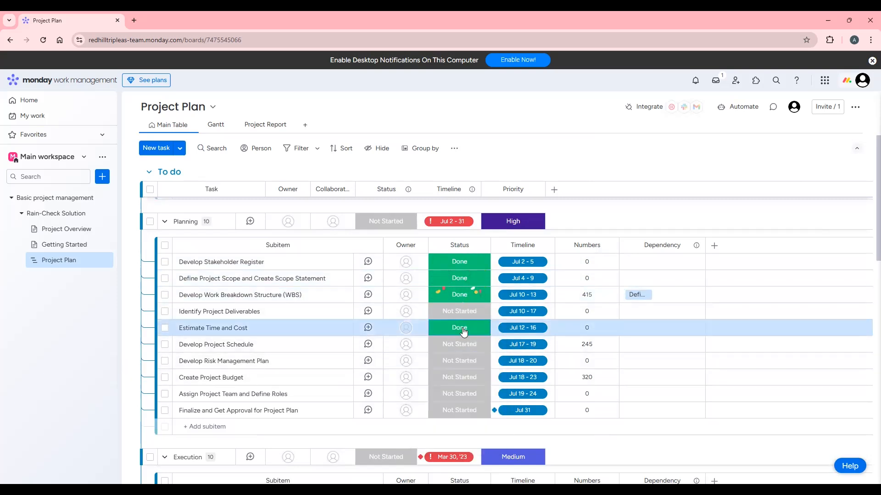
pyautogui.click(463, 311)
pyautogui.click(485, 387)
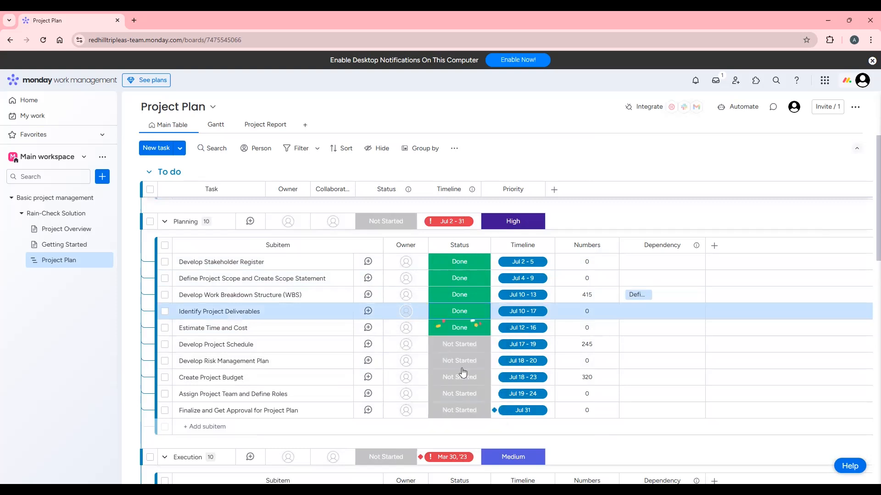
pyautogui.click(459, 328)
pyautogui.press('Escape')
pyautogui.click(461, 353)
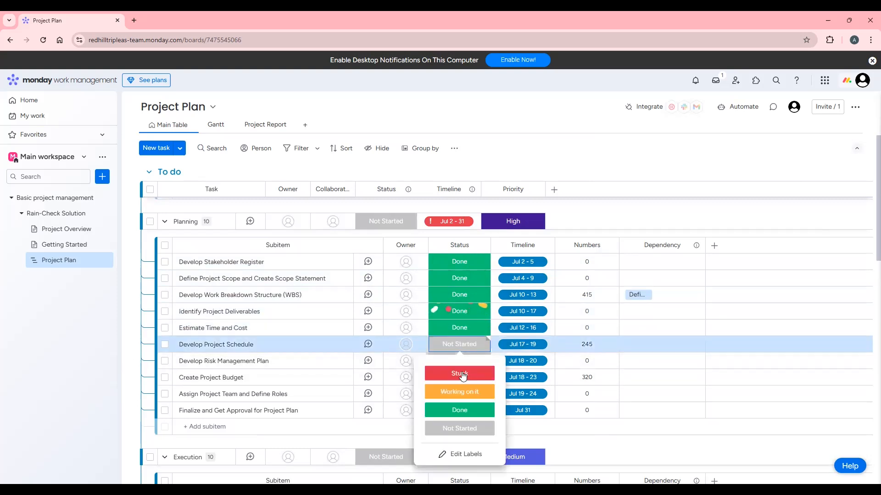
pyautogui.click(472, 410)
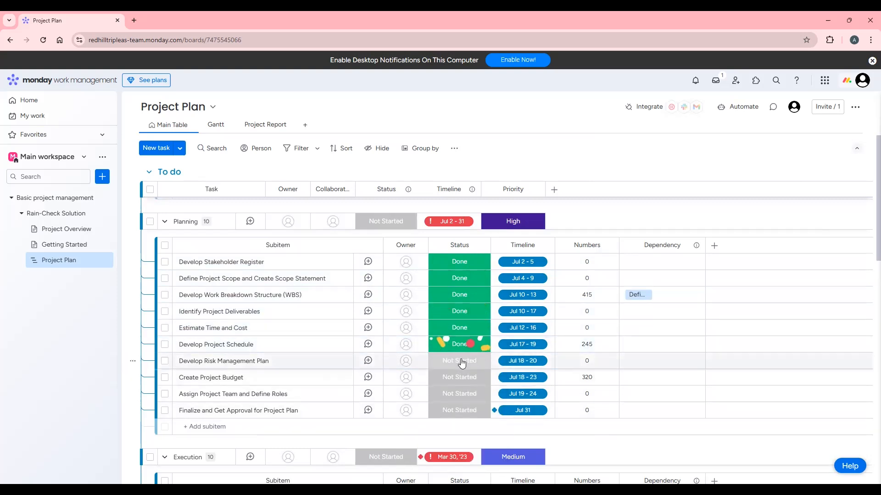
# Set the status of Develop Risk Management Plan and Create Project Budget to Done
pyautogui.click(460, 362)
pyautogui.click(480, 303)
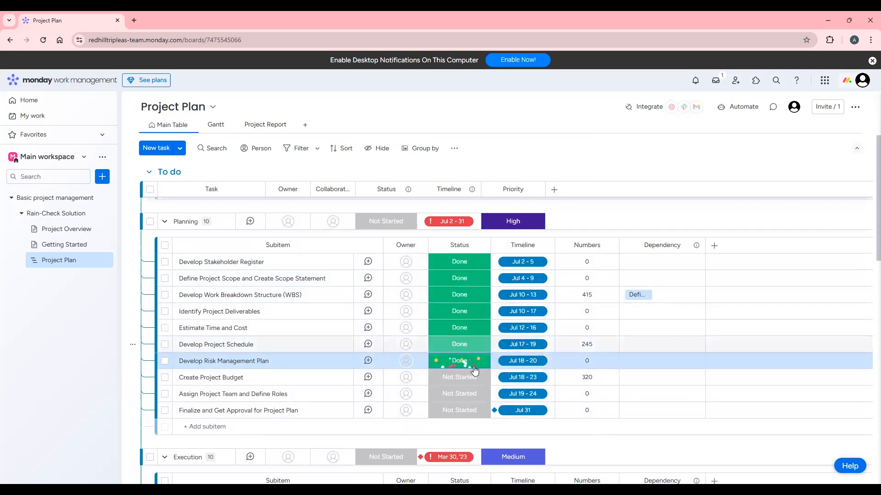
pyautogui.click(465, 379)
pyautogui.click(474, 316)
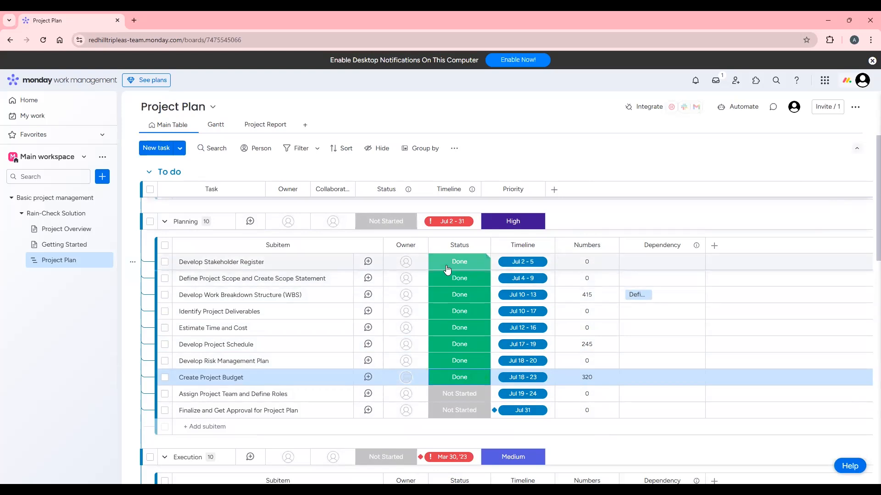
# Review the subitem statuses and timelines of the Execution, Monitoring and Closing phases
pyautogui.scroll(-6, 577, 312)
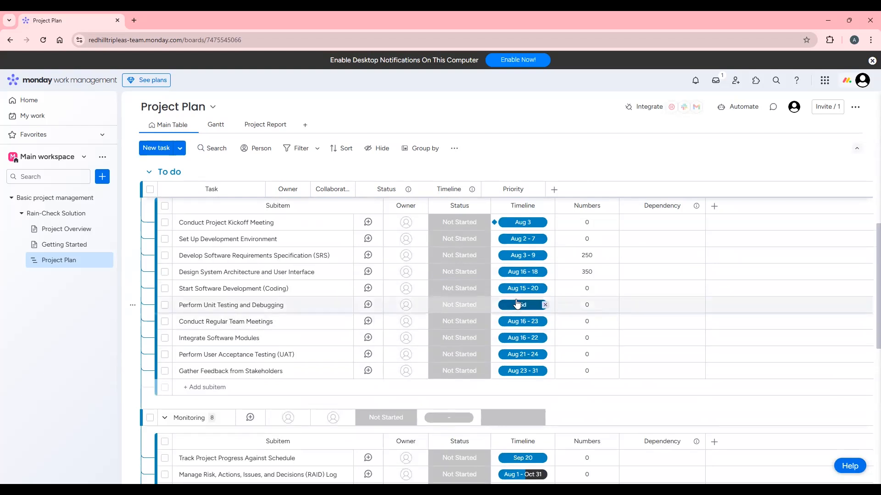
pyautogui.scroll(-5, 517, 303)
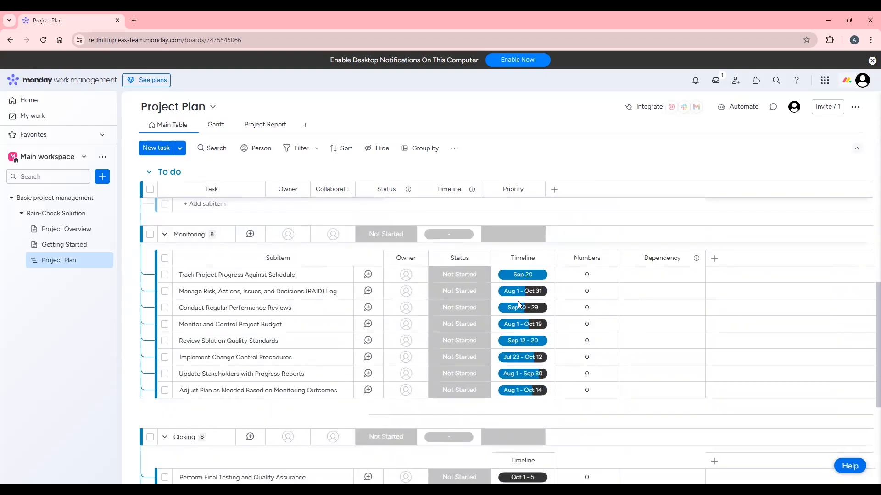
pyautogui.scroll(-1, 517, 301)
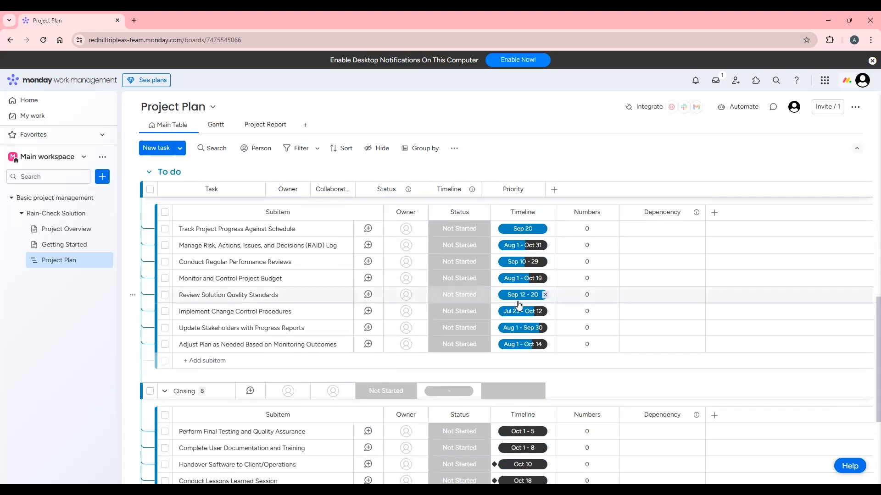
pyautogui.scroll(-3, 519, 304)
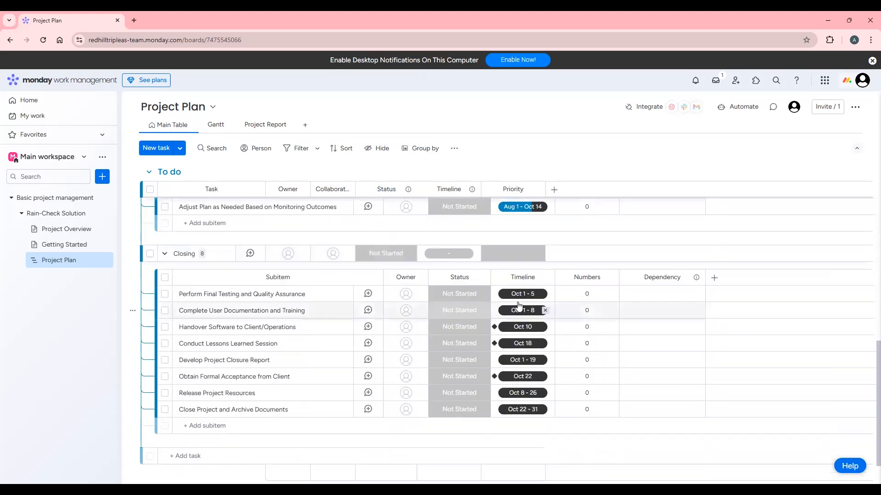
pyautogui.scroll(15, 519, 305)
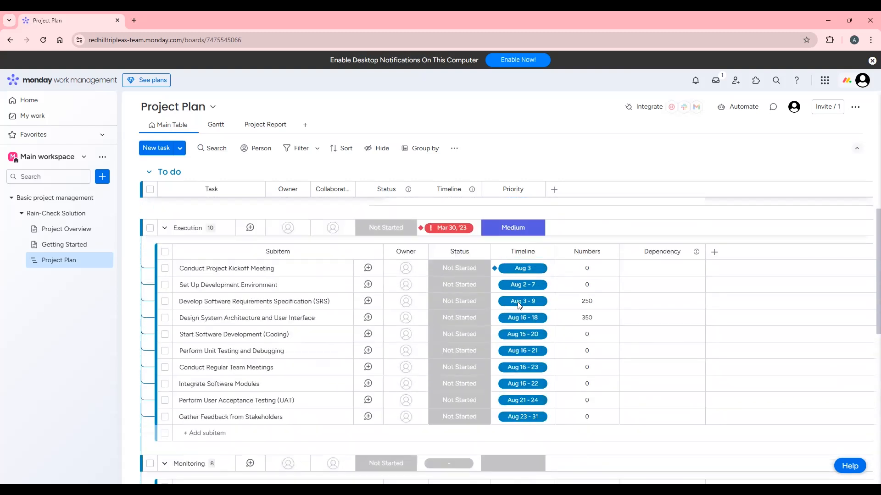
pyautogui.scroll(3, 517, 302)
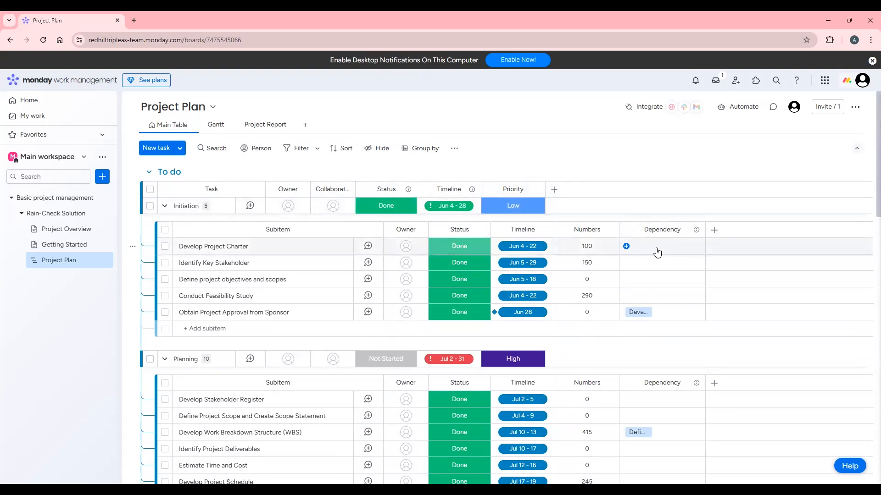
# Add a Priority column to the board's subitems
pyautogui.click(714, 230)
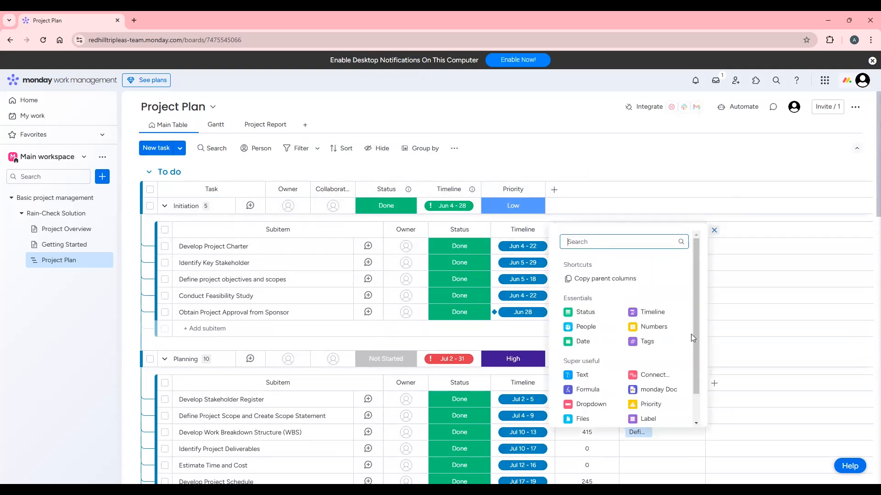
pyautogui.moveTo(696, 327); pyautogui.dragTo(696, 354)
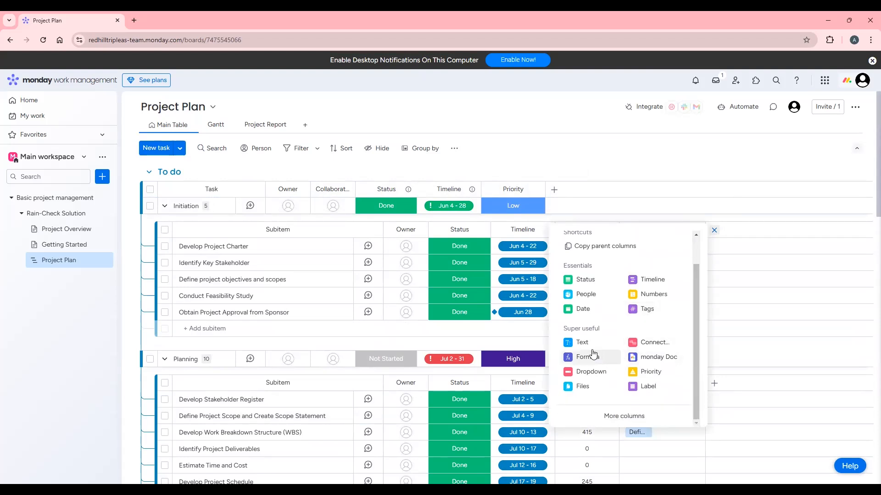
pyautogui.click(649, 374)
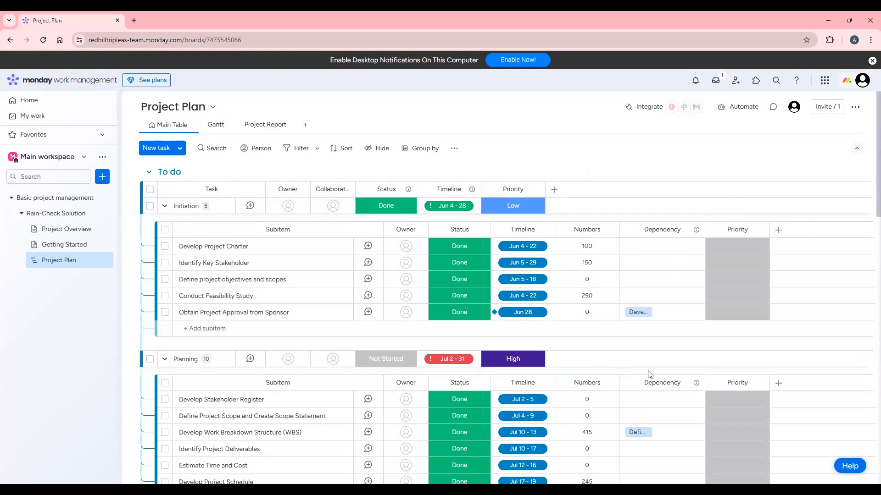
# Set the priority of the Initiation subitems Develop Project Charter, Identify Key Stakeholder, and Define project objectives and scopes to Critical
pyautogui.click(752, 250)
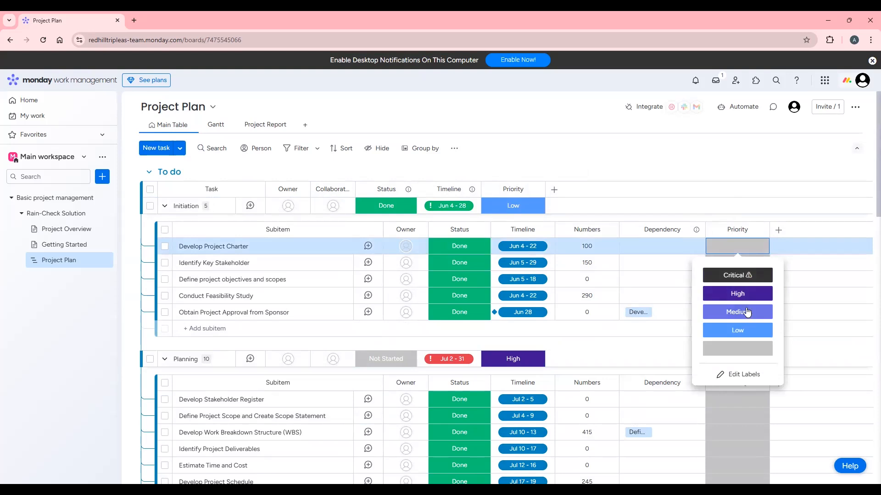
pyautogui.click(749, 284)
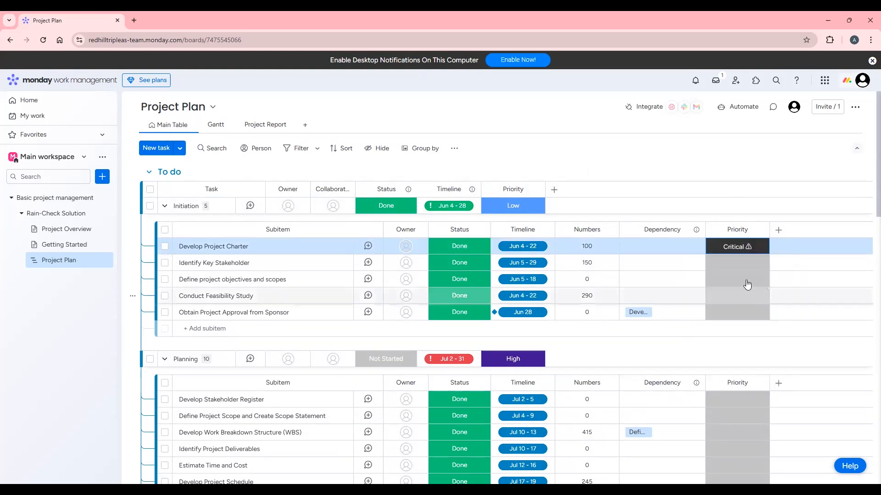
pyautogui.click(747, 265)
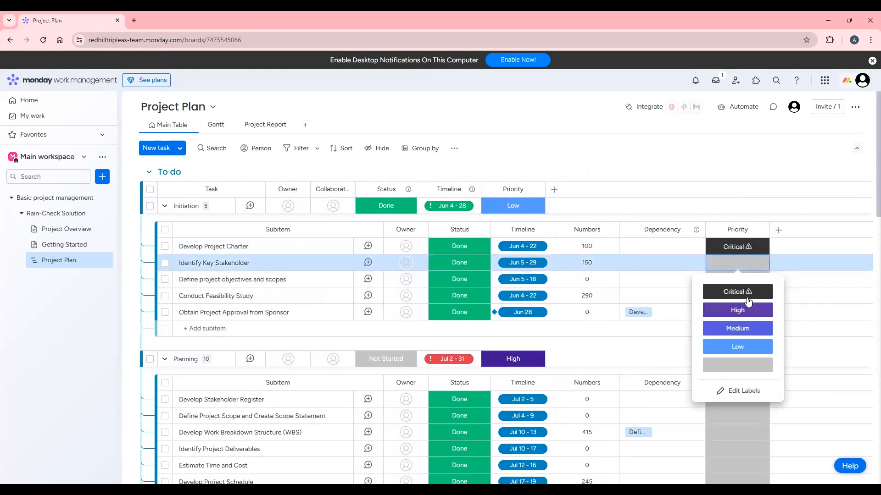
pyautogui.click(749, 300)
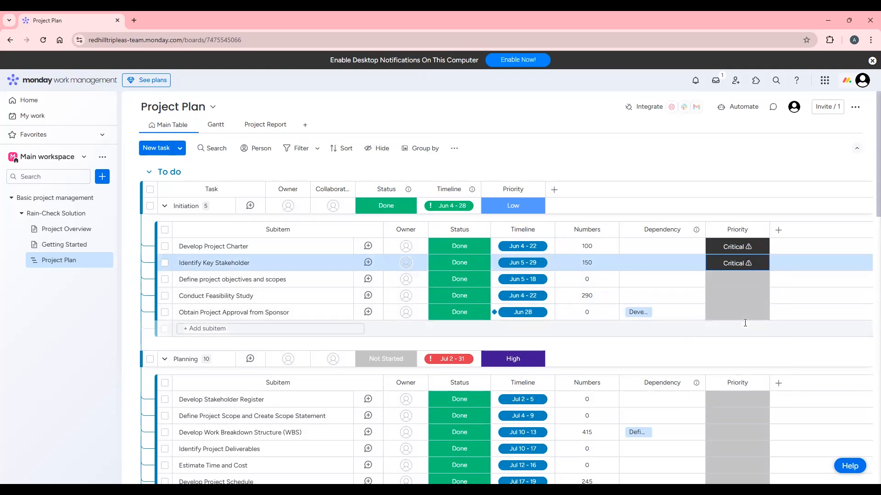
pyautogui.click(747, 281)
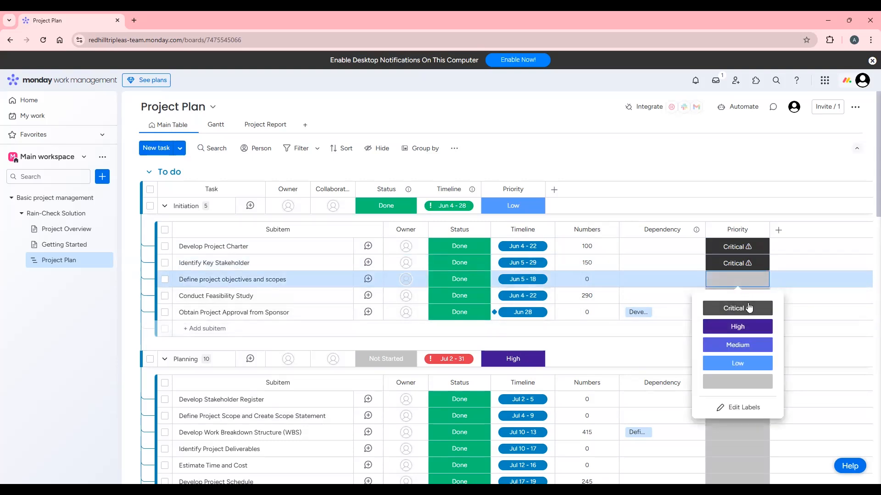
pyautogui.click(749, 308)
# Set the priority of Conduct Feasibility Study to High and of Obtain Project Approval from Sponsor to Critical
pyautogui.click(747, 297)
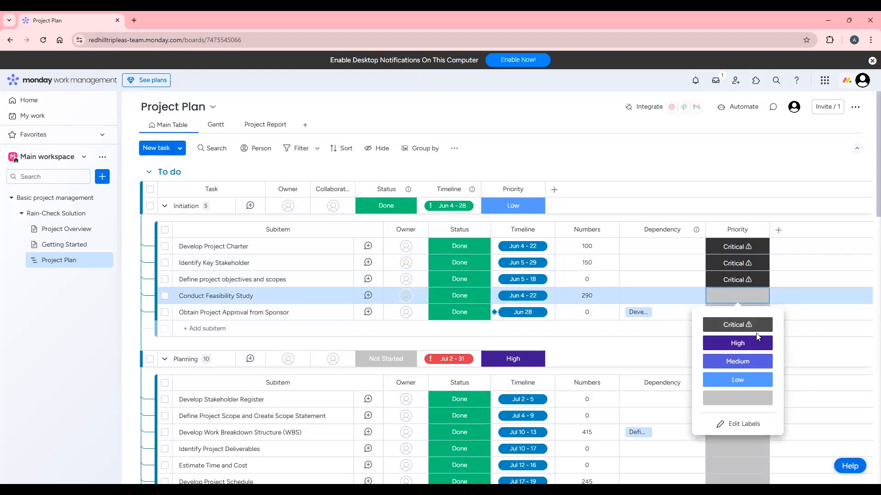
pyautogui.click(756, 342)
pyautogui.click(754, 316)
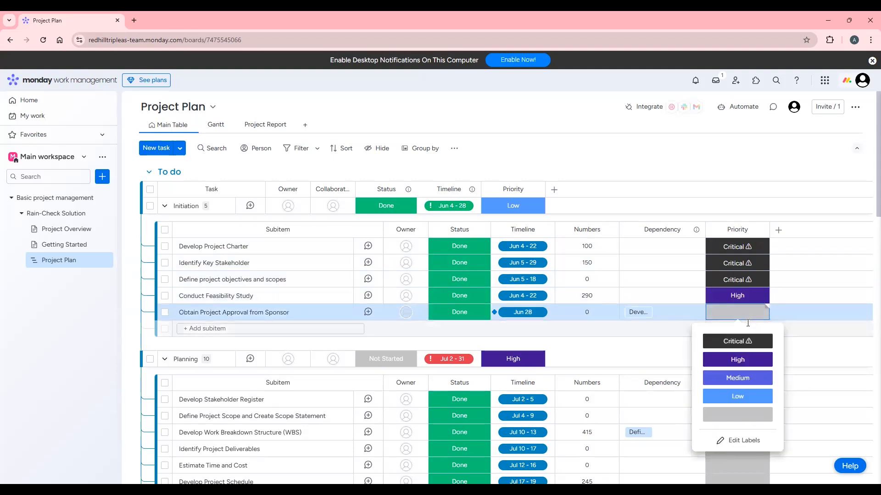
pyautogui.click(749, 342)
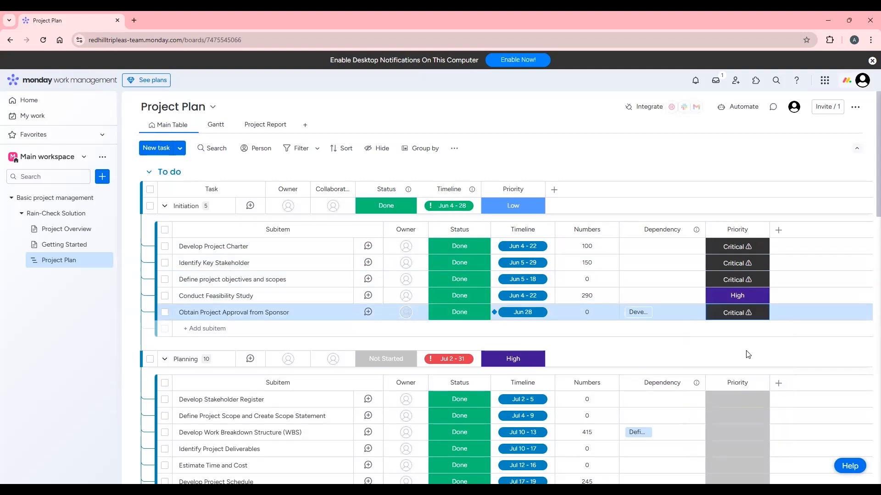
# In the Planning phase, set Develop Stakeholder Register to Medium priority and Define Project Scope and Create Scope Statement to Critical
pyautogui.scroll(-2, 748, 355)
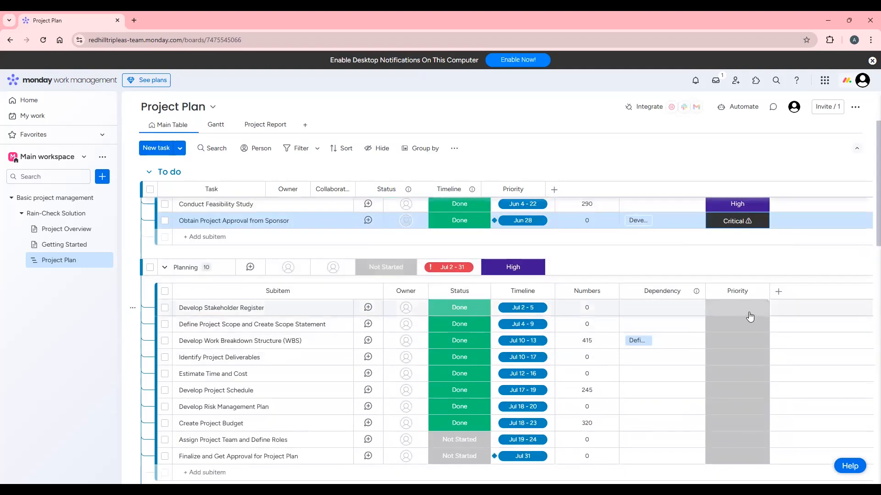
pyautogui.click(750, 316)
pyautogui.click(743, 373)
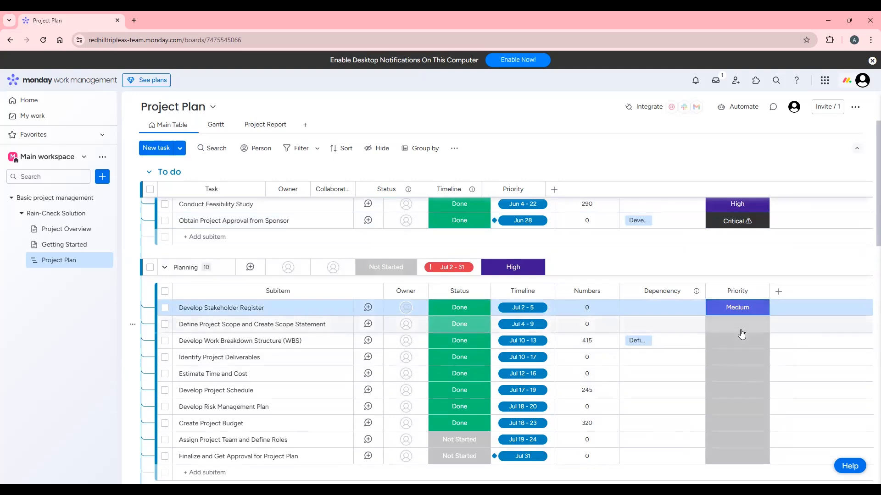
pyautogui.click(746, 313)
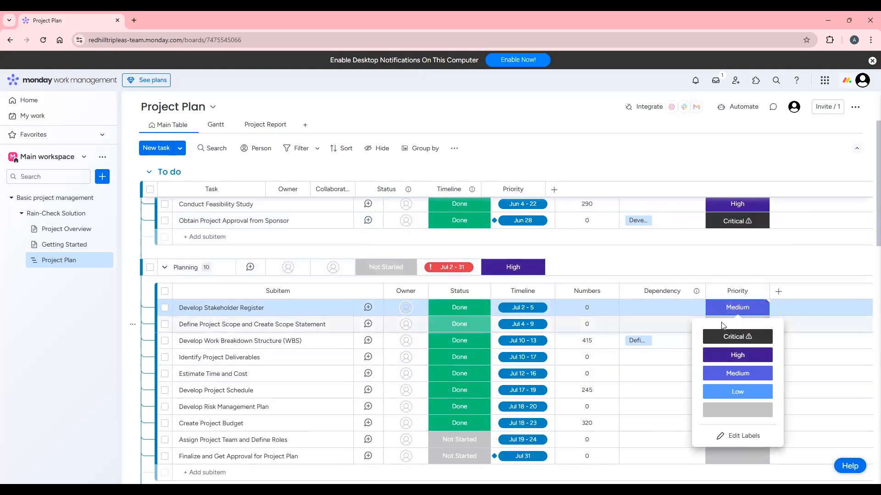
pyautogui.click(754, 322)
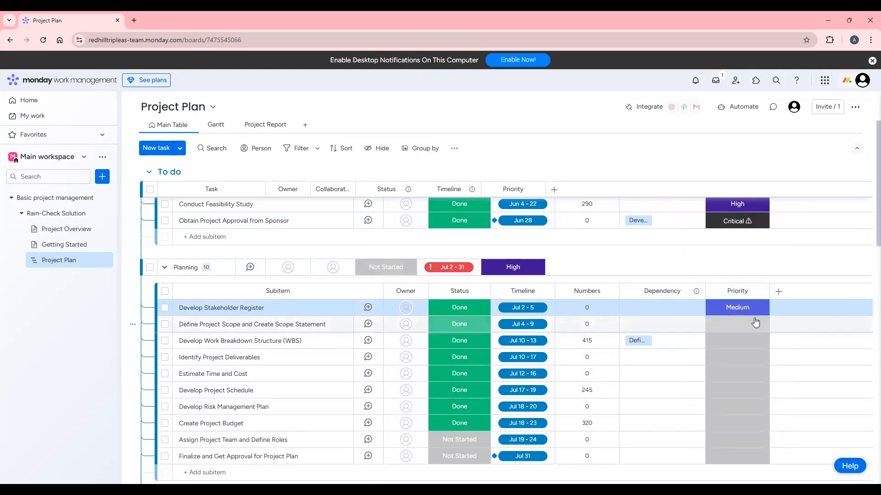
pyautogui.click(748, 324)
pyautogui.click(738, 351)
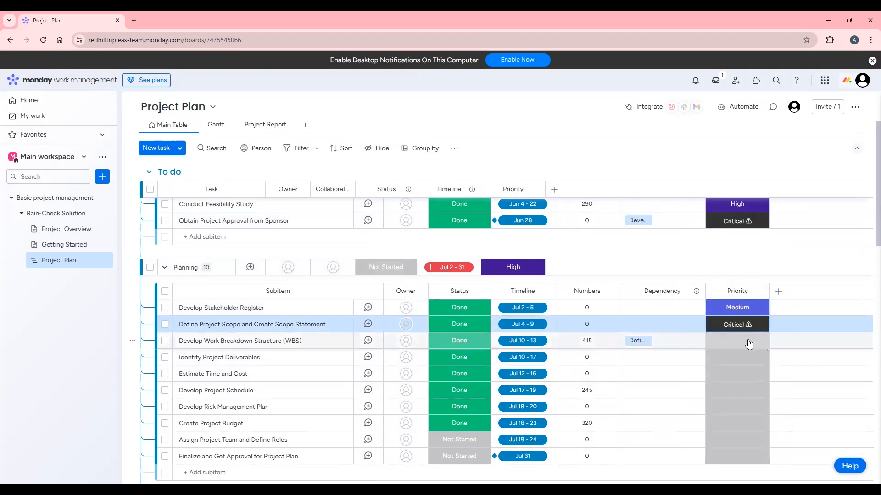
# Set the priority of Develop Work Breakdown Structure (WBS) and Identify Project Deliverables to Critical
pyautogui.click(748, 344)
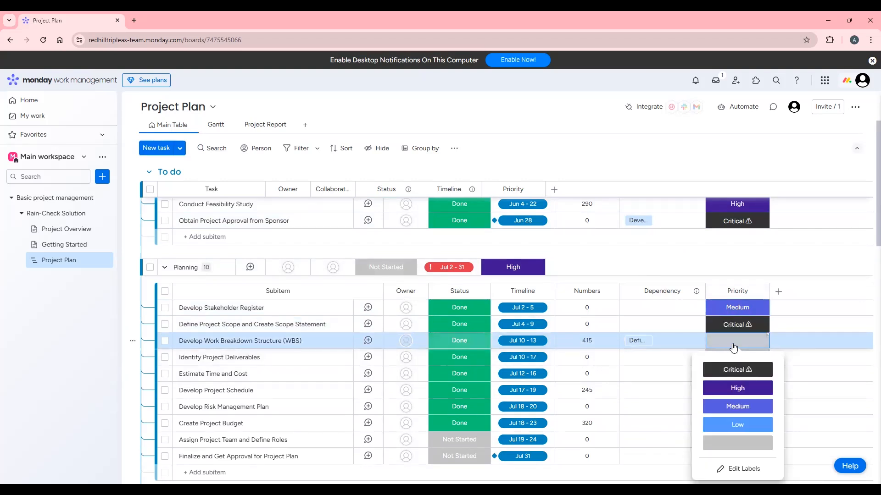
pyautogui.click(743, 369)
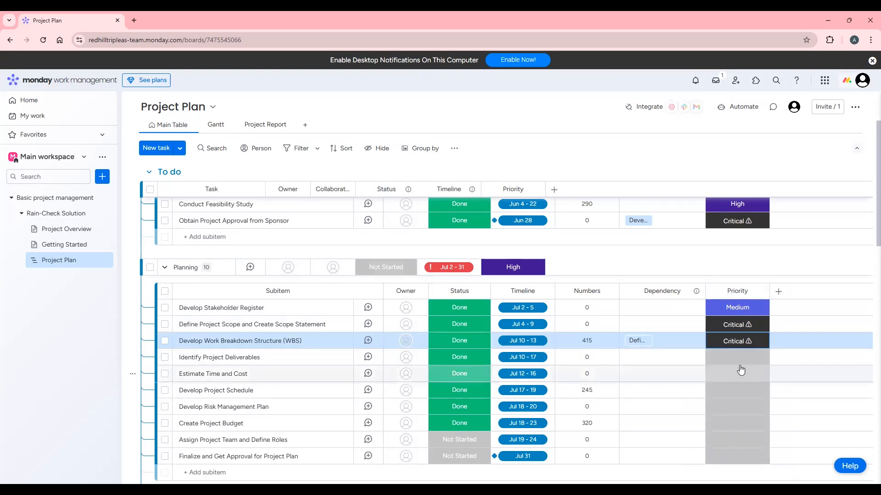
pyautogui.click(740, 363)
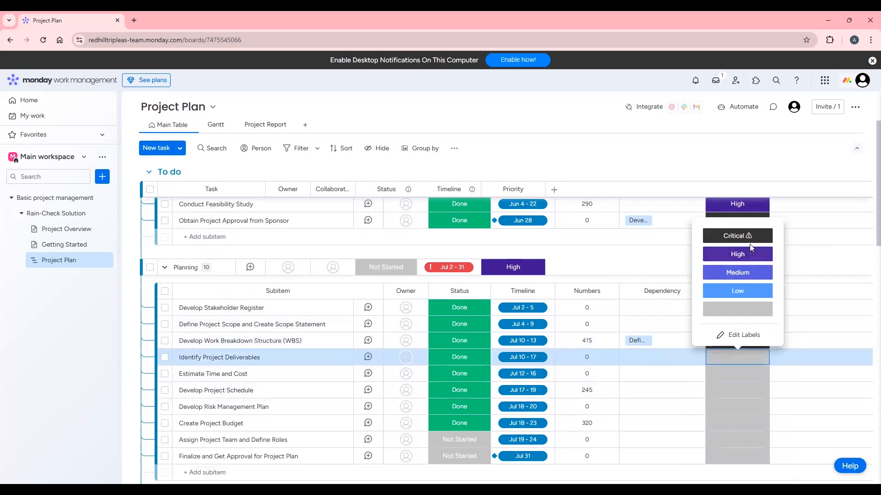
pyautogui.click(737, 235)
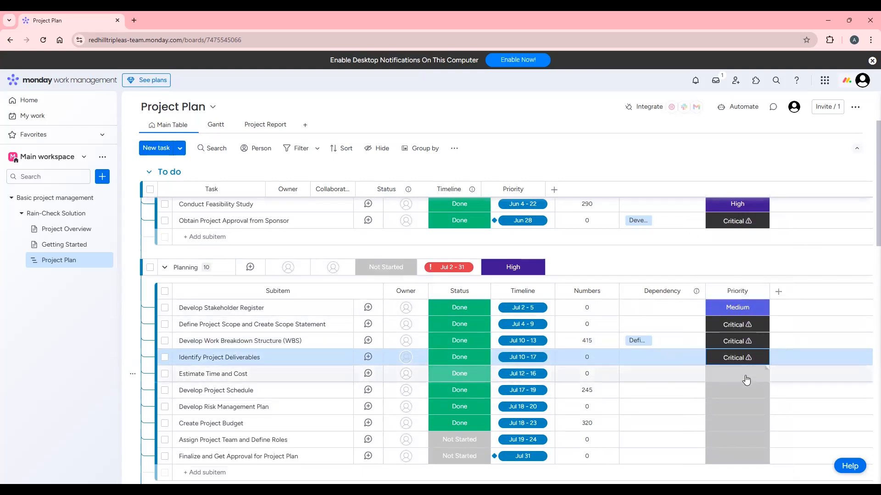
# Set the priority of the Planning subitems Estimate Time and Cost and Develop Project Schedule to High
pyautogui.click(746, 376)
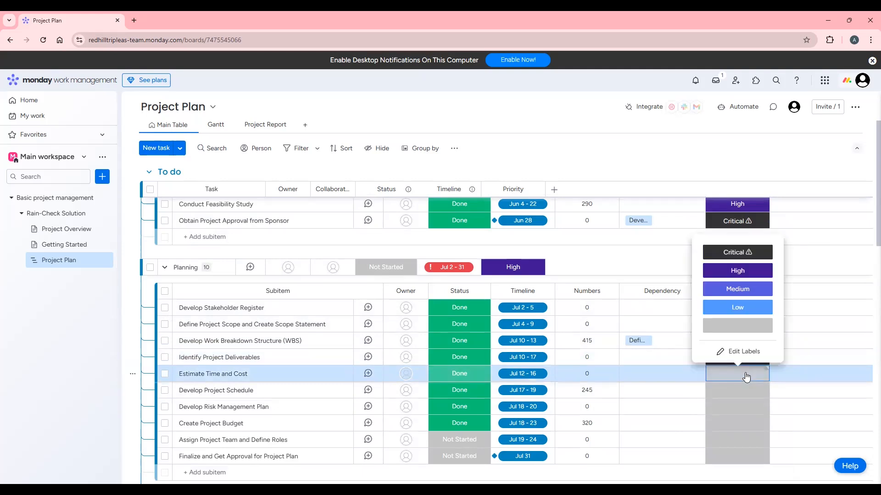
pyautogui.click(743, 272)
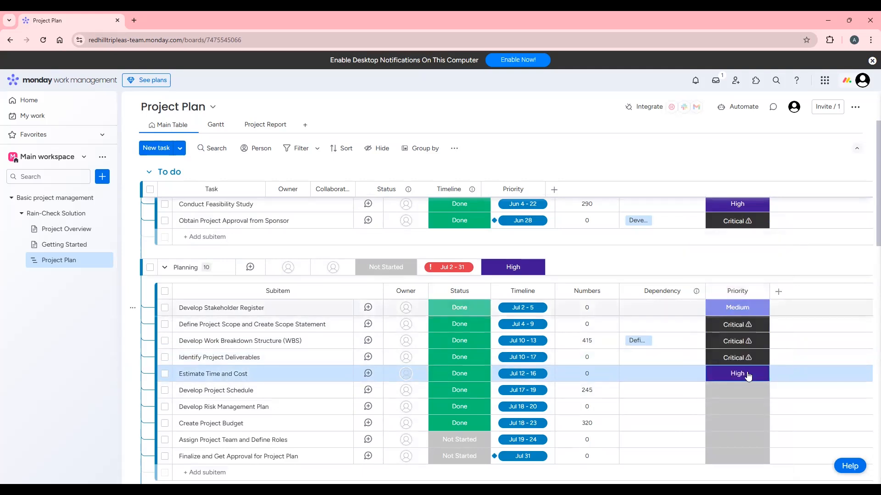
pyautogui.click(744, 393)
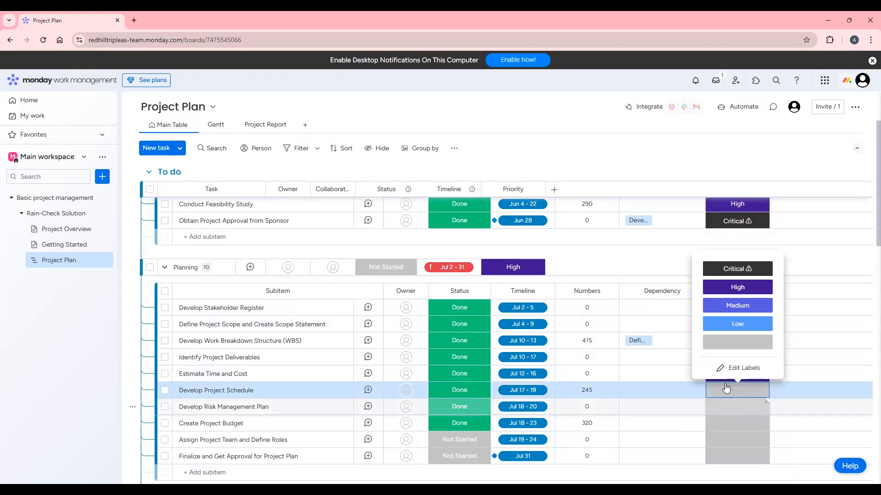
pyautogui.click(745, 306)
# Set the priority of Develop Risk Management Plan to Medium and of Create Project Budget to High
pyautogui.click(741, 411)
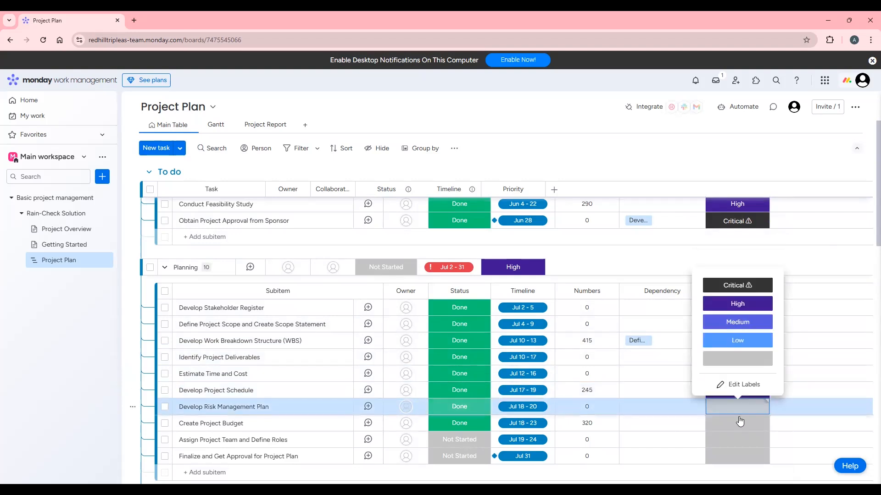
pyautogui.click(748, 321)
pyautogui.scroll(-2, 752, 427)
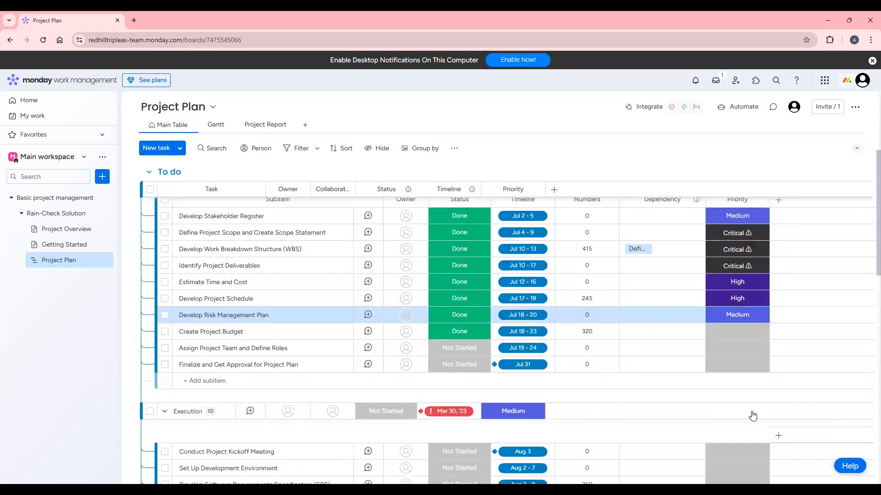
pyautogui.click(744, 336)
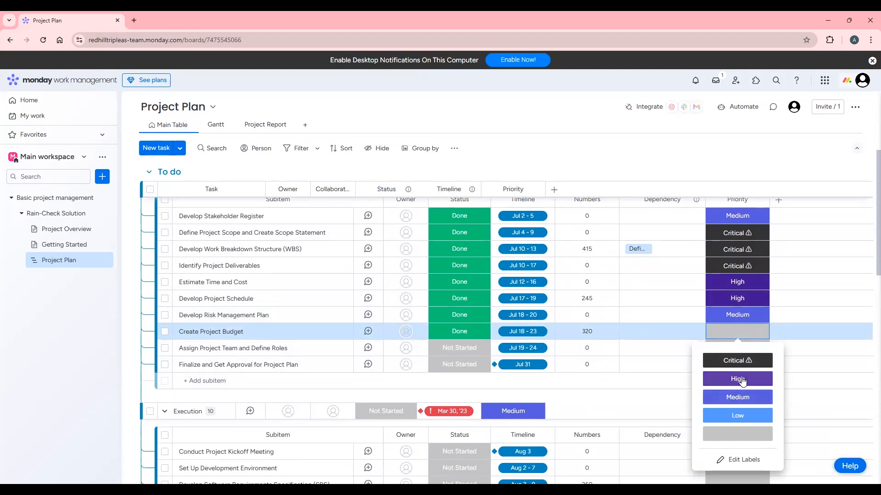
pyautogui.click(740, 380)
# Set Assign Project Team and Define Roles to Critical priority and Finalize and Get Approval for Project Plan to High
pyautogui.click(746, 351)
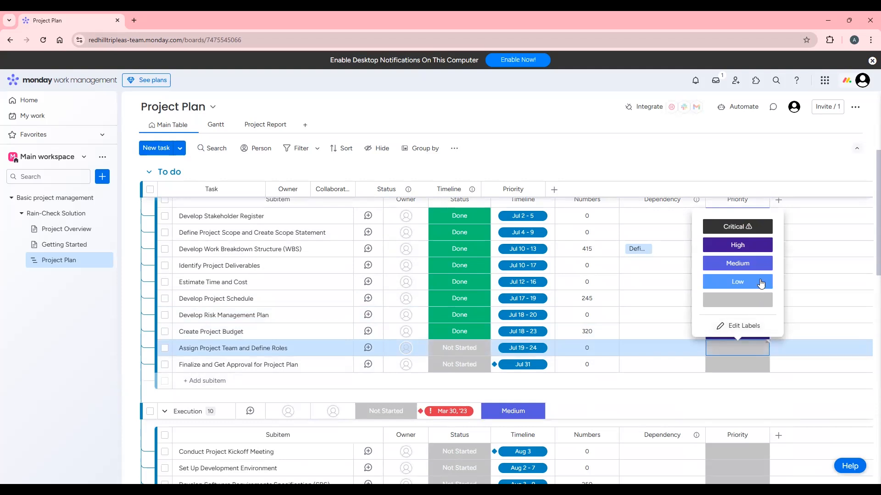
pyautogui.click(754, 227)
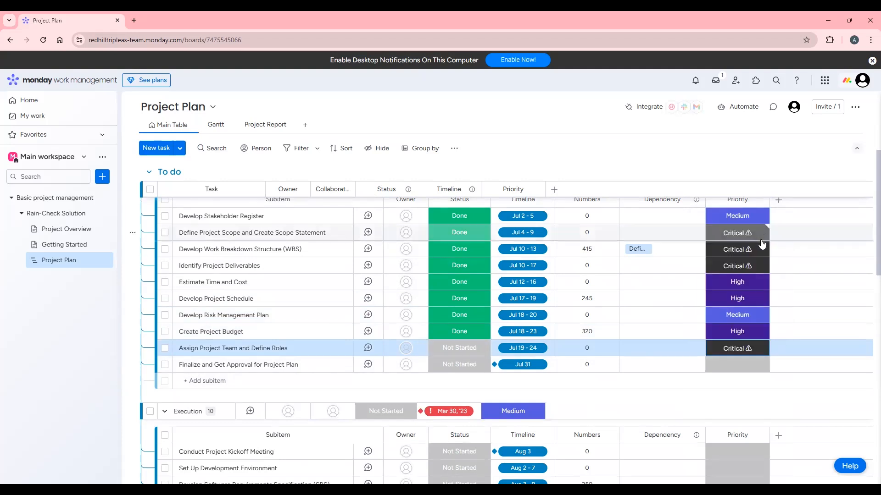
pyautogui.click(754, 370)
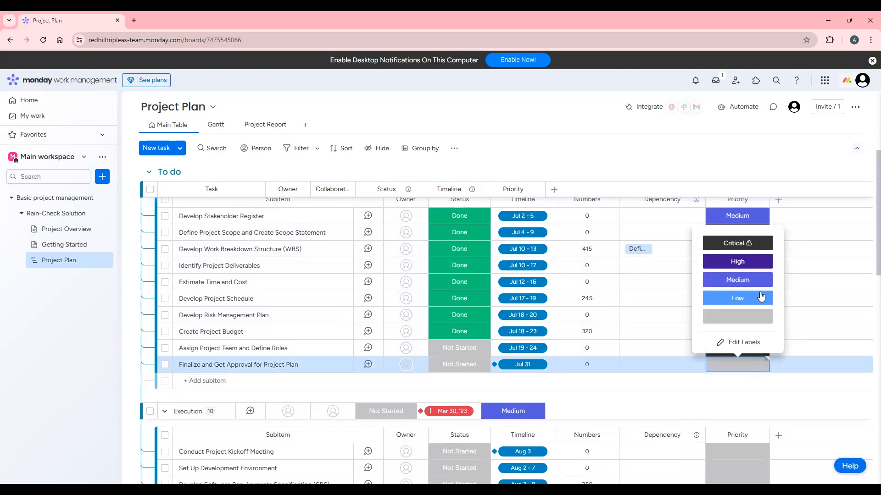
pyautogui.click(753, 260)
# Check the Initiation and Planning subitem priorities and set the Planning task's status to Done
pyautogui.scroll(4, 724, 344)
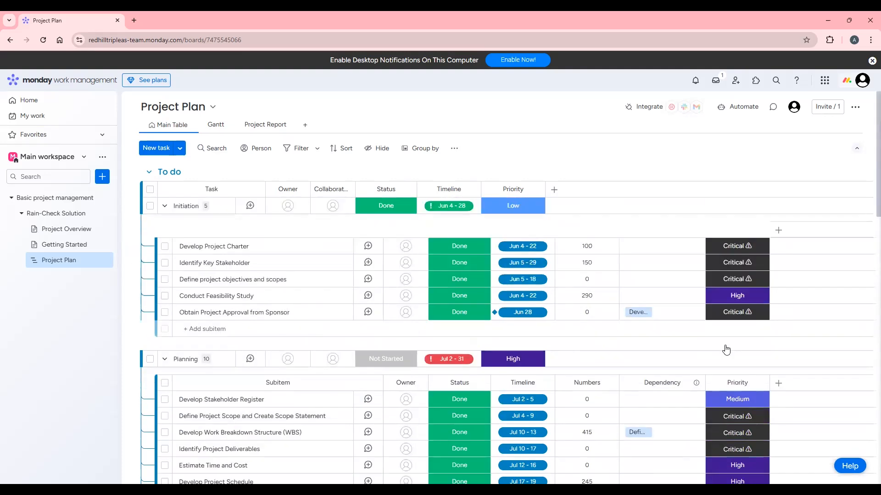
pyautogui.scroll(-2, 725, 350)
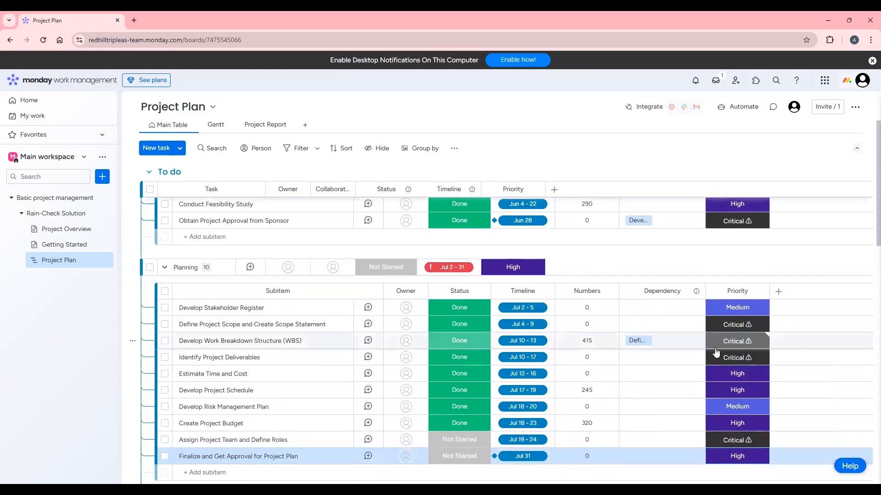
pyautogui.scroll(2, 716, 352)
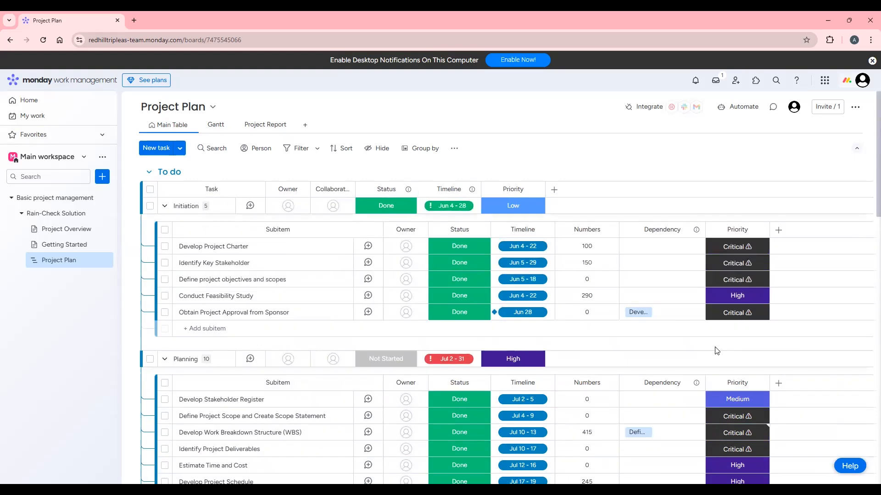
pyautogui.scroll(-2, 541, 406)
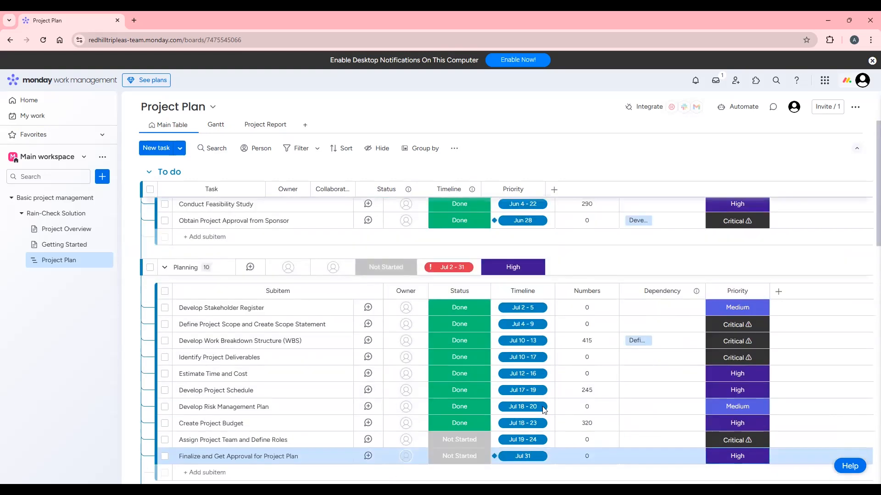
pyautogui.click(392, 269)
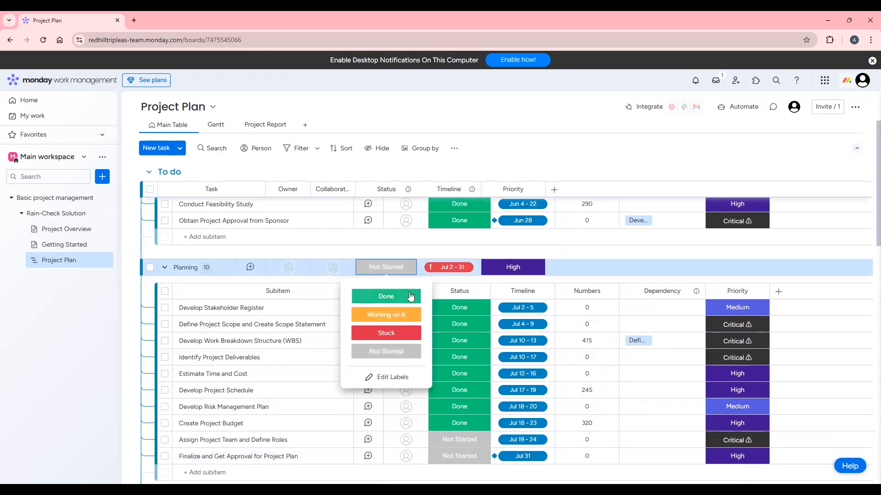
pyautogui.click(408, 296)
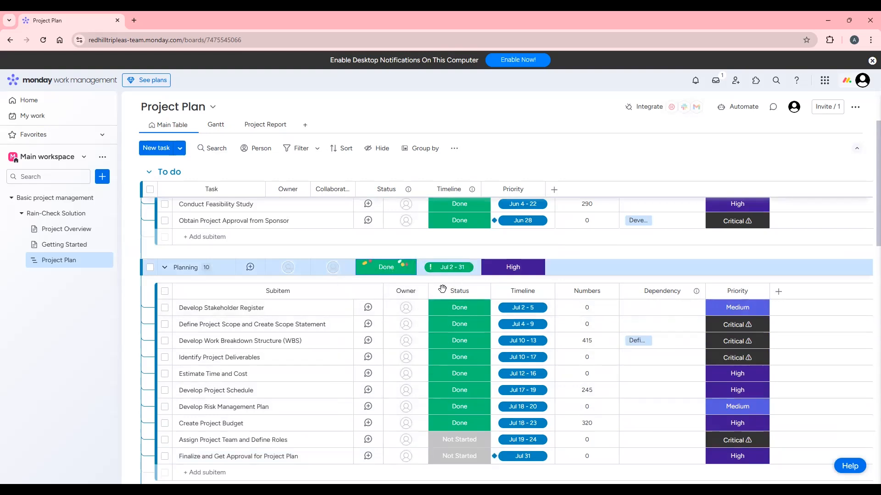
# Set the status of Assign Project Team and Define Roles and Finalize and Get Approval for Project Plan to Done
pyautogui.click(467, 447)
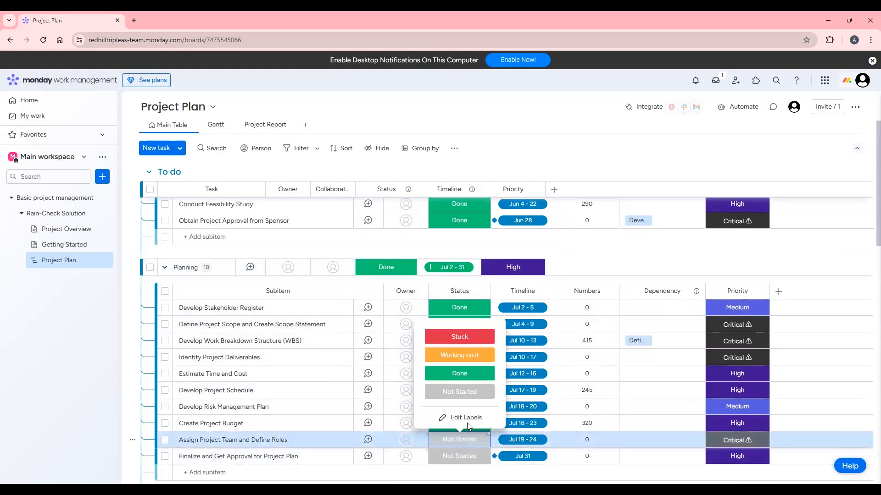
pyautogui.click(459, 373)
pyautogui.click(468, 455)
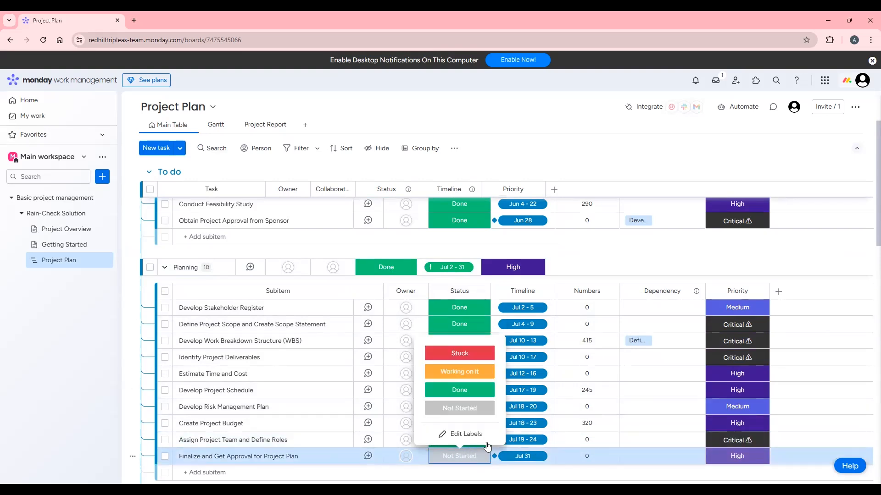
pyautogui.click(467, 390)
pyautogui.scroll(-3, 493, 422)
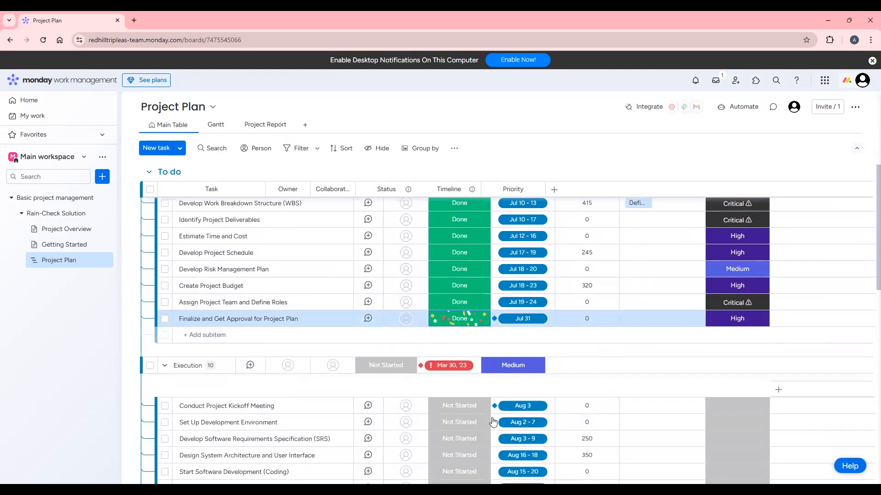
# Set the status of the Execution and Monitoring tasks to Working on it
pyautogui.scroll(-3, 493, 422)
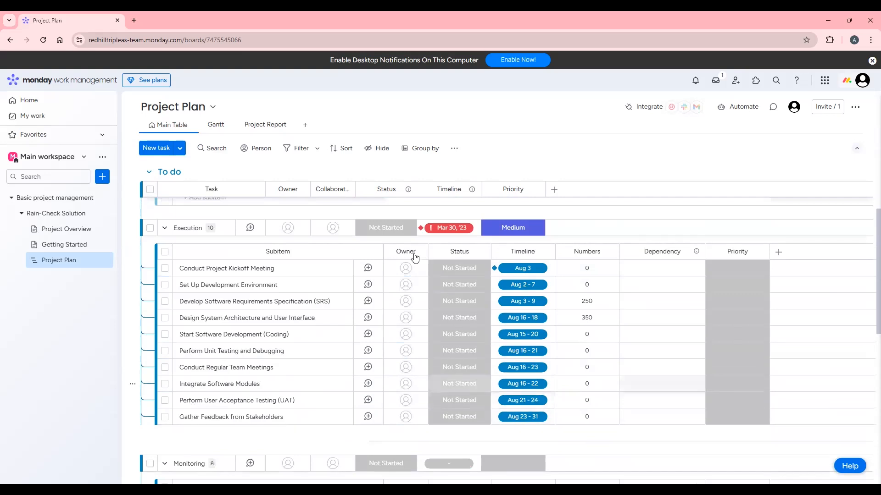
pyautogui.click(387, 232)
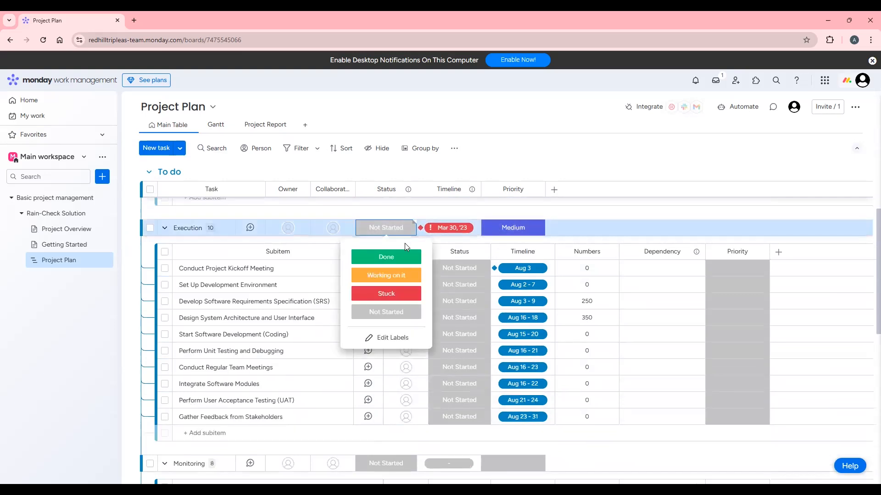
pyautogui.click(408, 286)
pyautogui.scroll(-4, 421, 325)
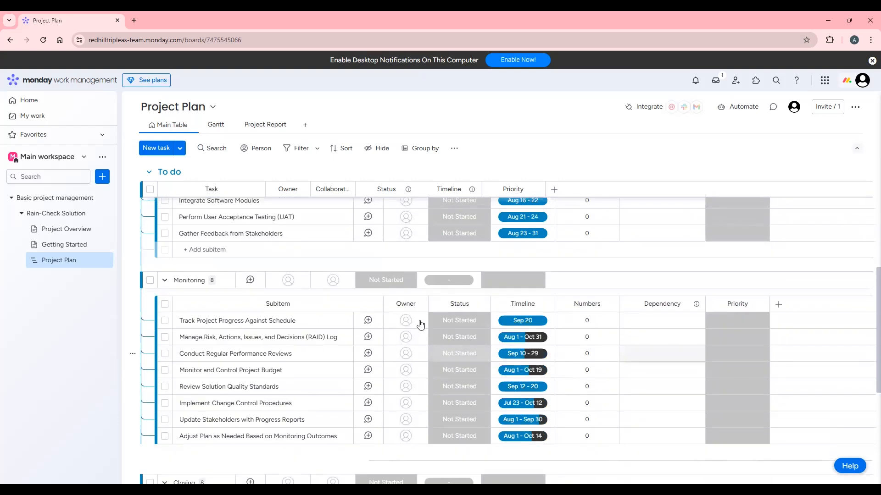
pyautogui.click(402, 285)
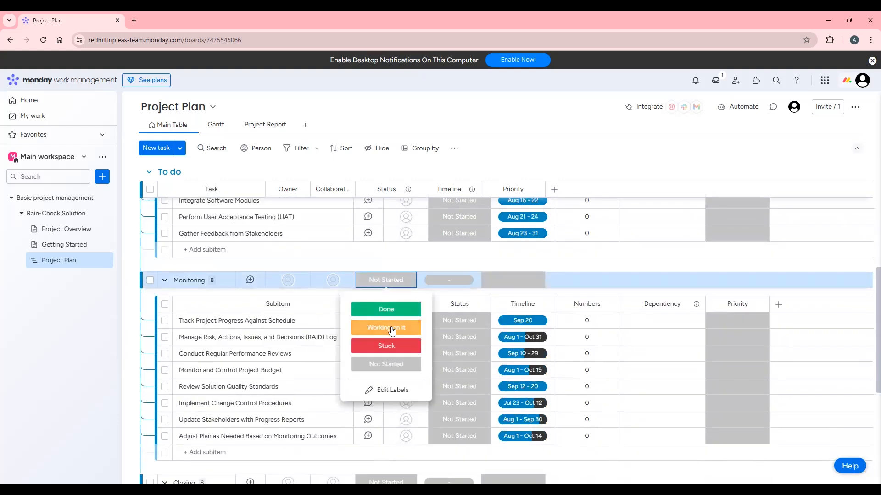
pyautogui.click(390, 328)
# Browse the column types available for the Initiation subitems, including the full Column Center, without adding one
pyautogui.scroll(-3, 418, 410)
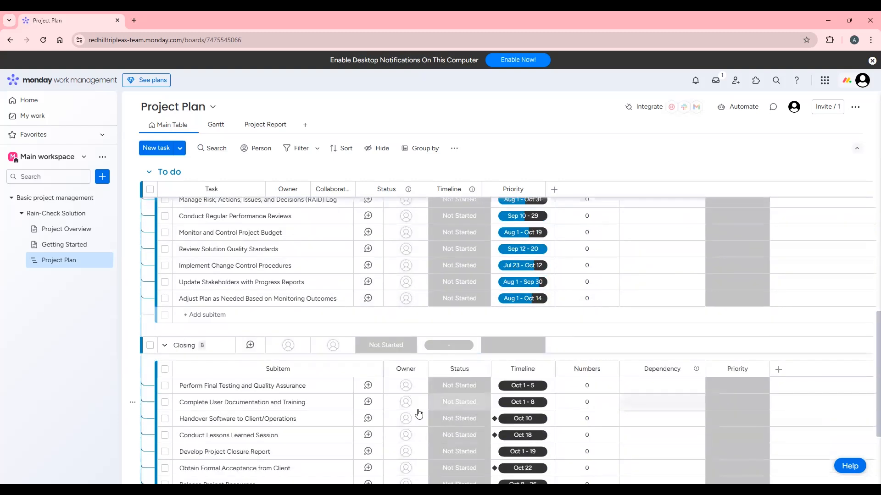
pyautogui.scroll(10, 415, 413)
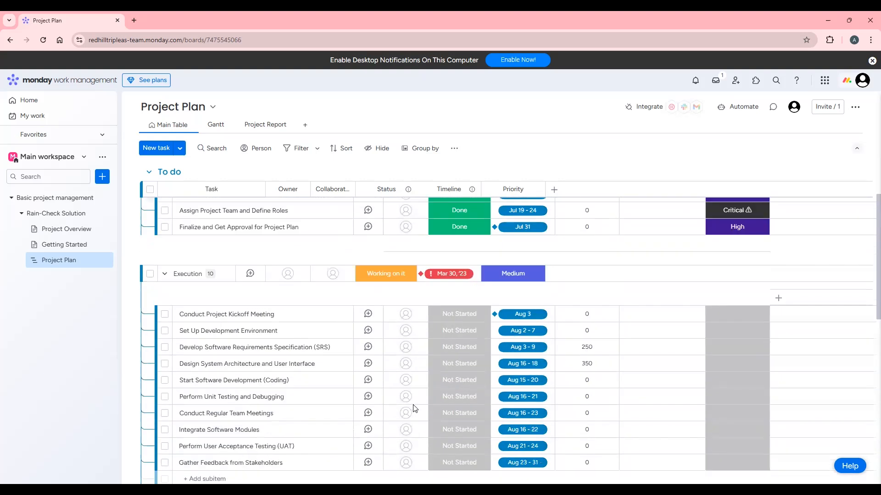
pyautogui.scroll(5, 413, 409)
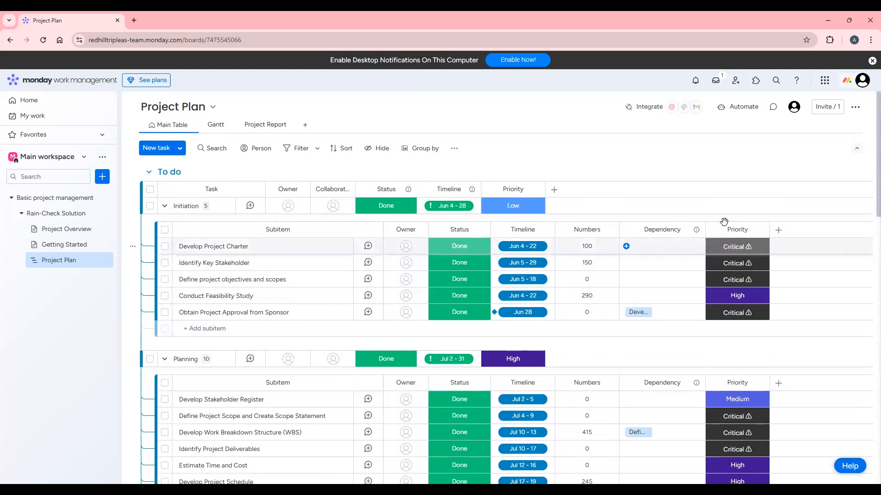
pyautogui.click(779, 231)
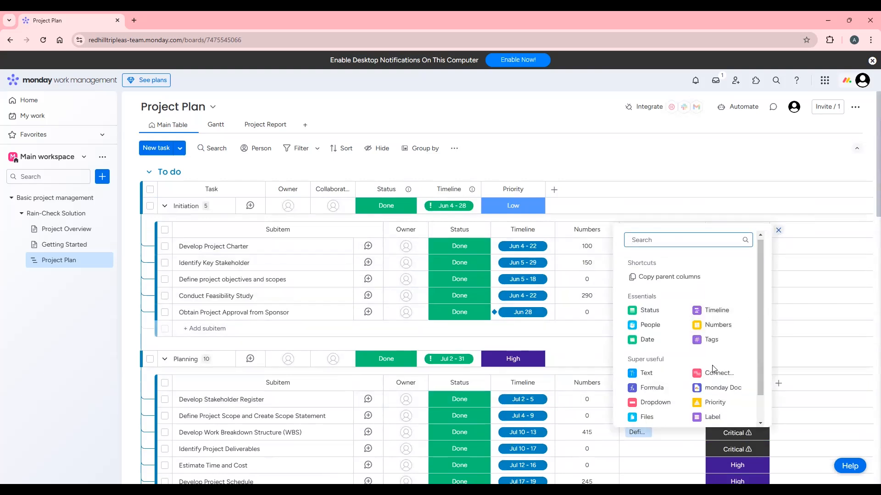
pyautogui.scroll(-1, 713, 371)
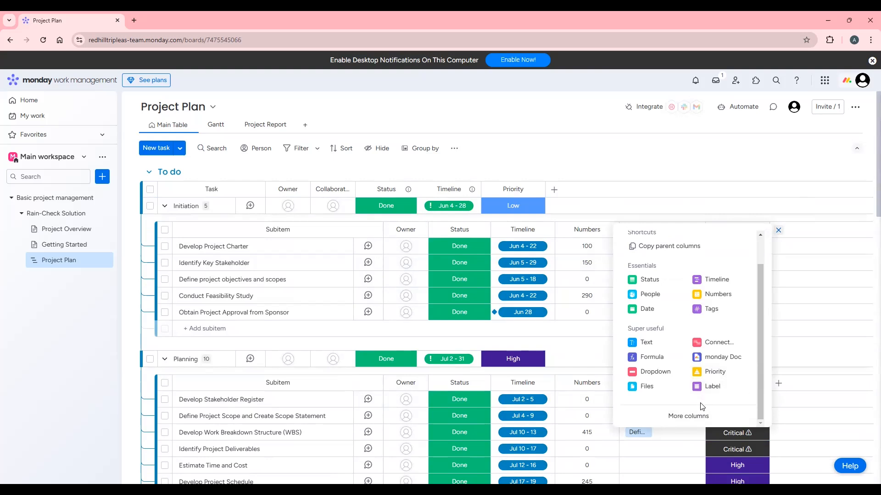
pyautogui.click(699, 417)
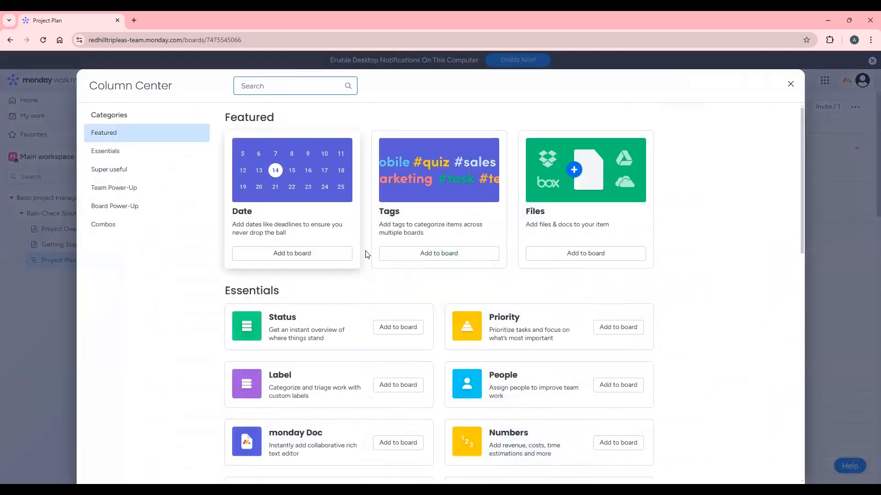
pyautogui.click(790, 86)
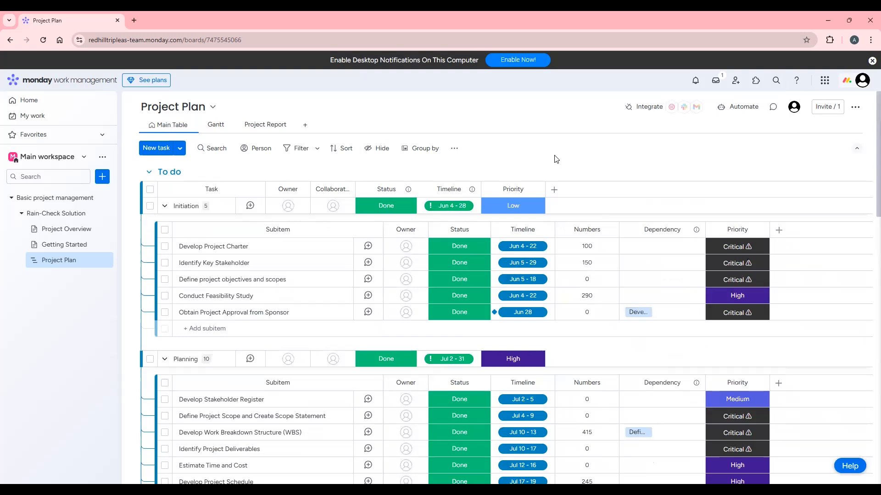
# Check the phase tasks in the Gantt view, and return to the Execution task in the main table
pyautogui.click(214, 127)
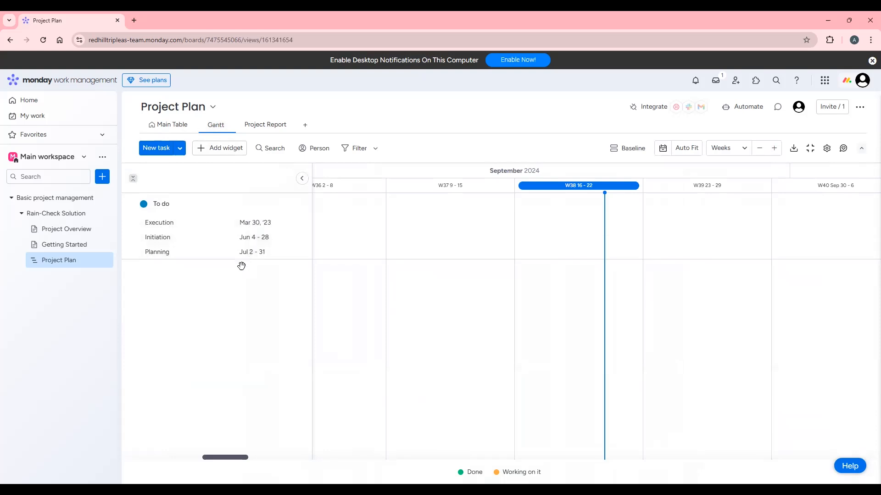
pyautogui.click(181, 128)
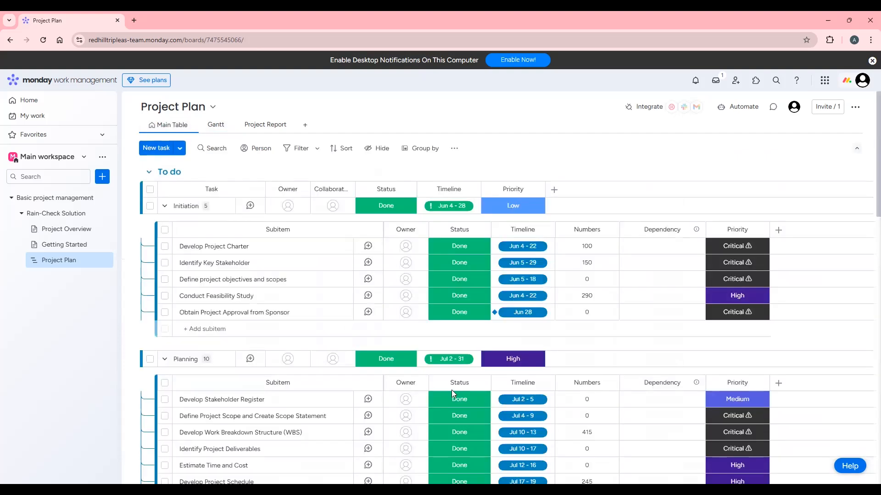
pyautogui.scroll(-7, 439, 402)
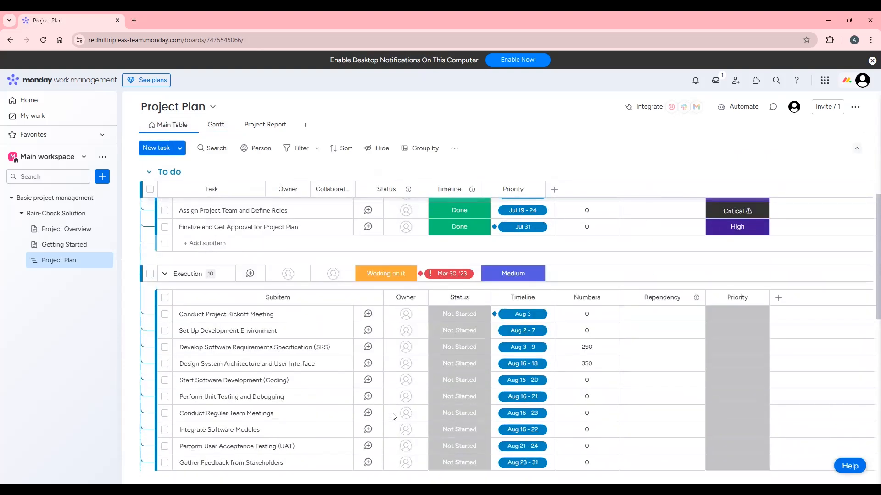
pyautogui.scroll(-1, 395, 401)
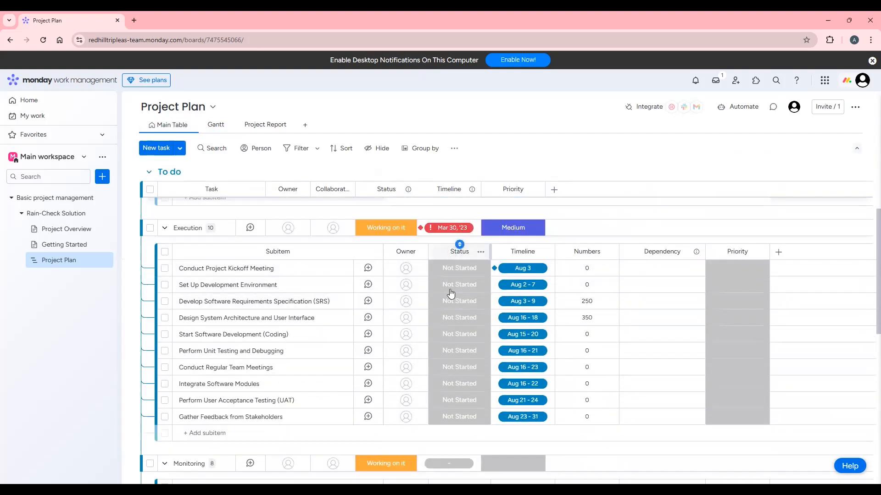
pyautogui.click(461, 234)
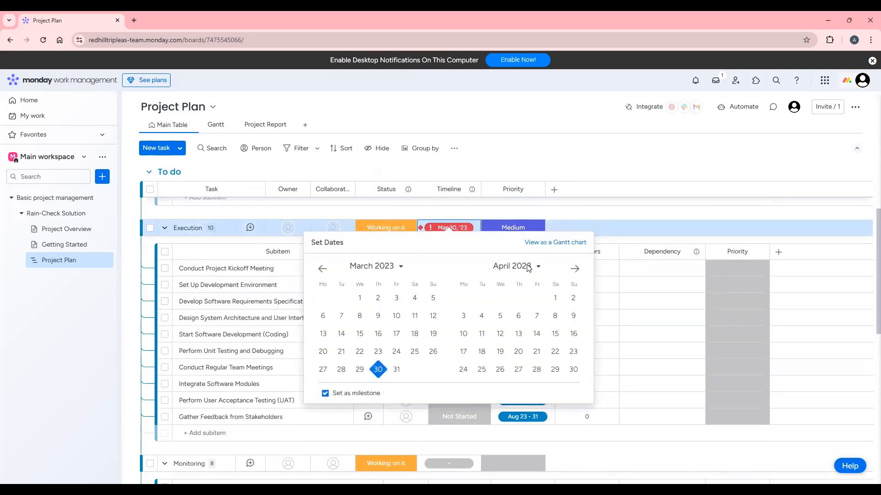
pyautogui.click(399, 268)
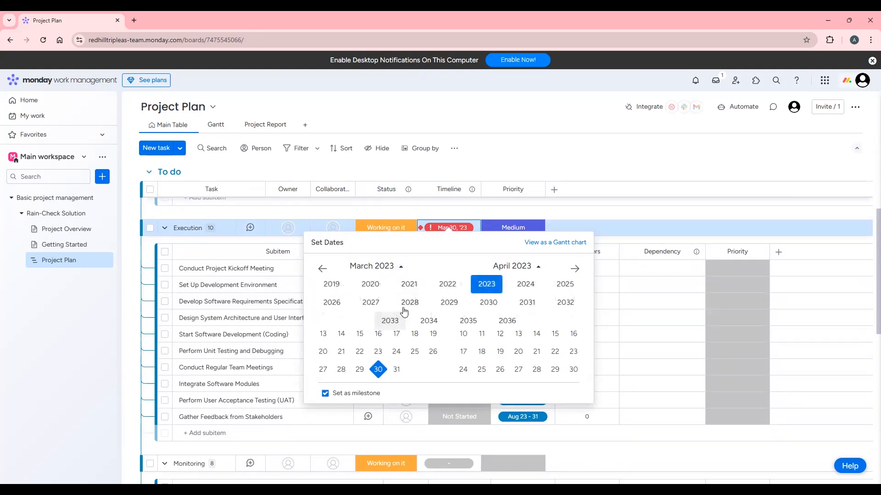
pyautogui.click(521, 286)
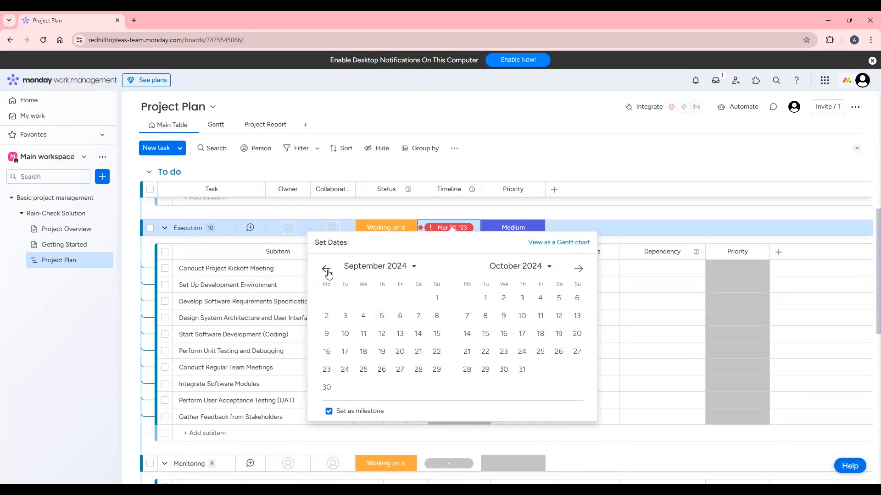
pyautogui.click(592, 222)
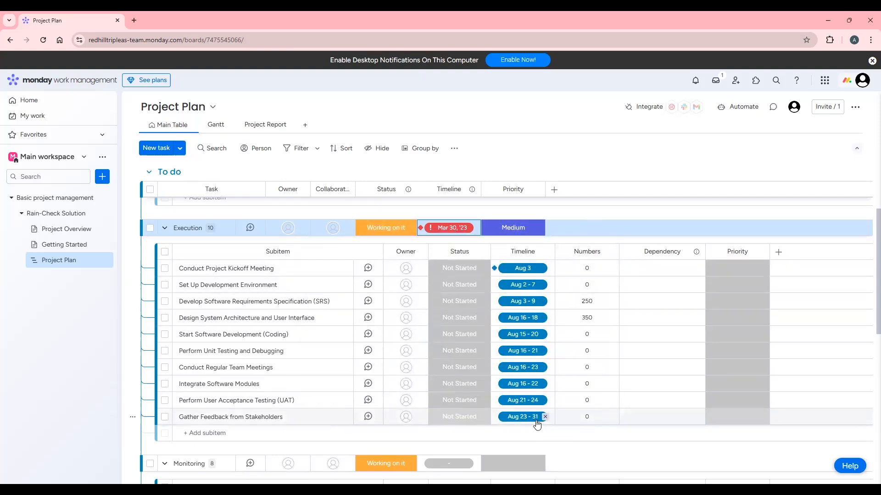
# Set the Execution task's timeline to August 3–31, 2023 and remove its milestone setting
pyautogui.click(441, 228)
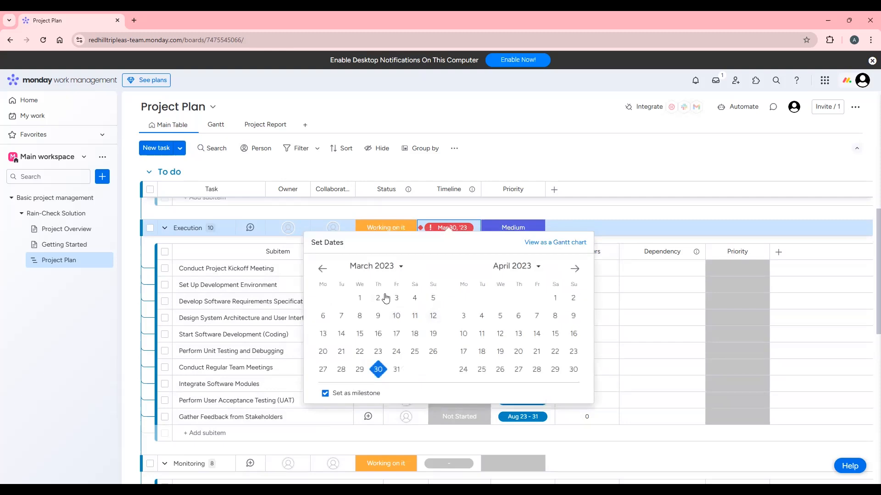
pyautogui.click(575, 269)
pyautogui.click(575, 269)
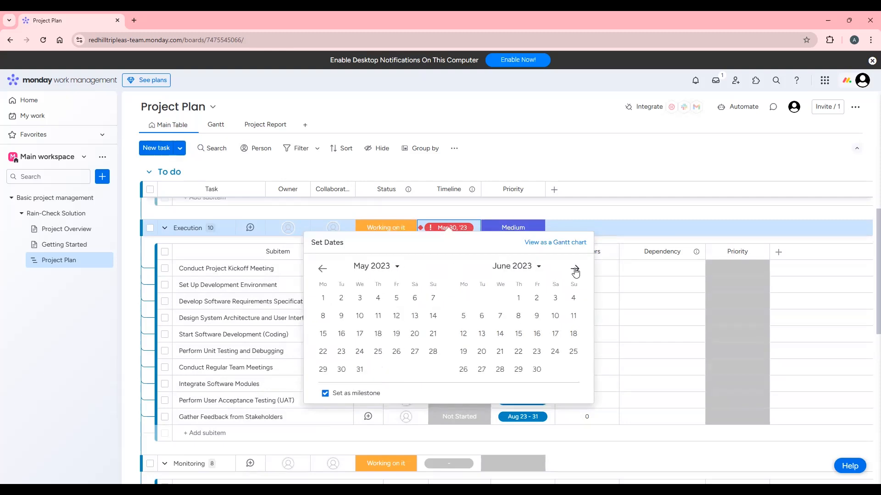
pyautogui.click(575, 269)
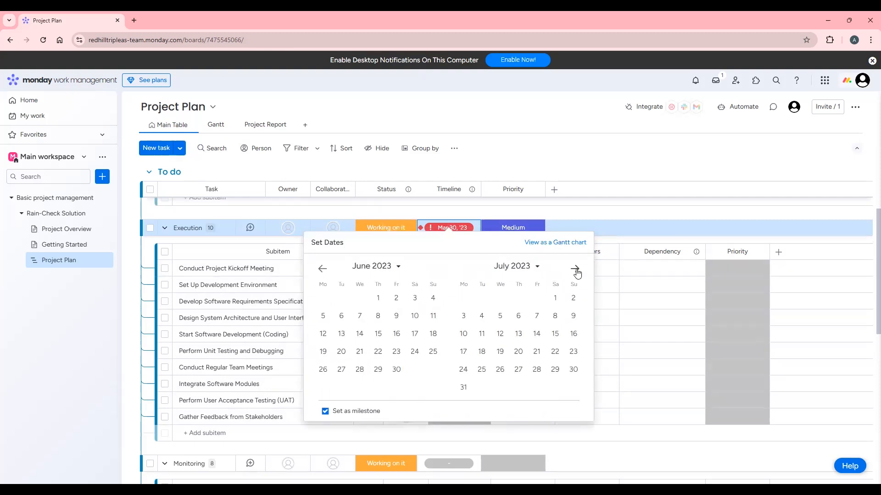
pyautogui.click(575, 269)
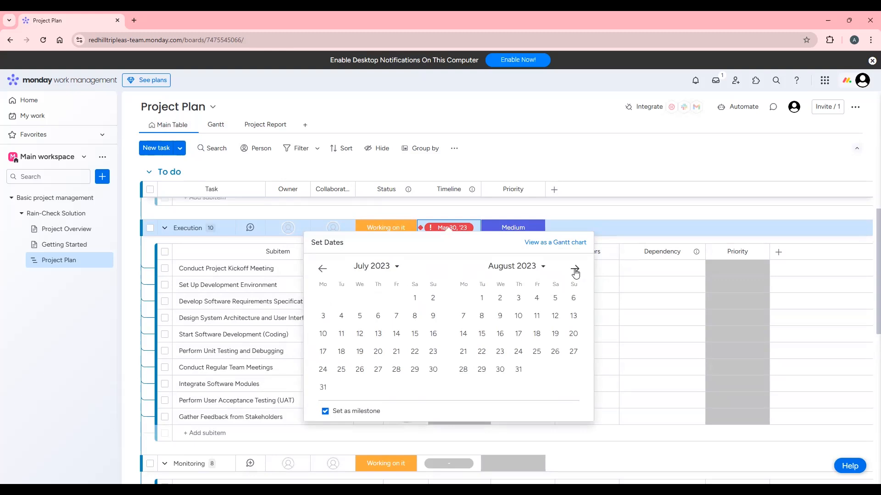
pyautogui.click(515, 299)
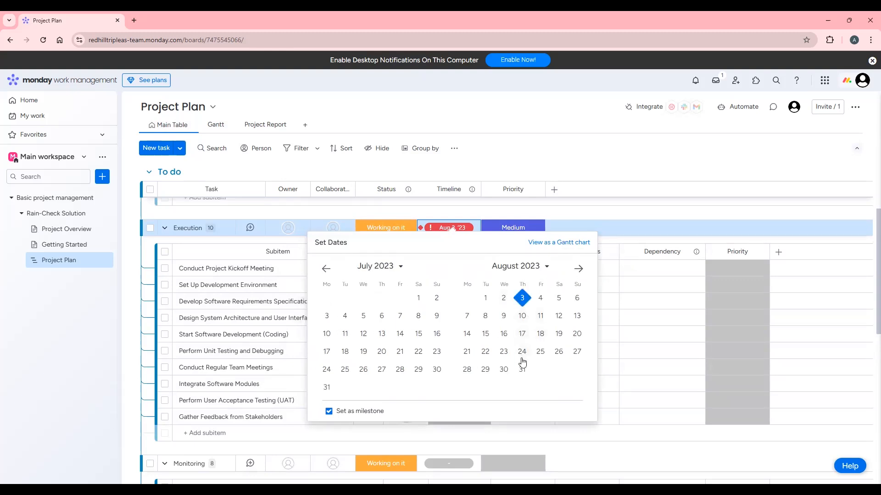
pyautogui.click(329, 411)
pyautogui.click(522, 370)
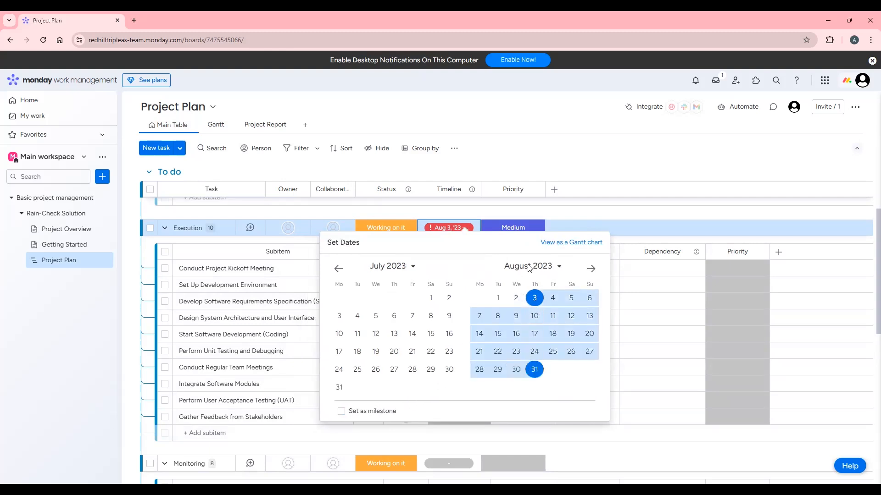
# Change the Execution task's timeline to August 2–31, 2024
pyautogui.click(556, 267)
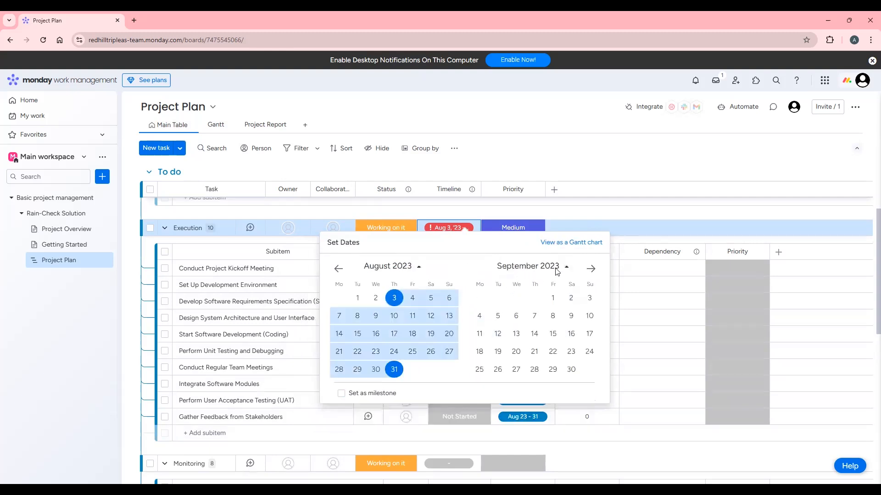
pyautogui.click(542, 285)
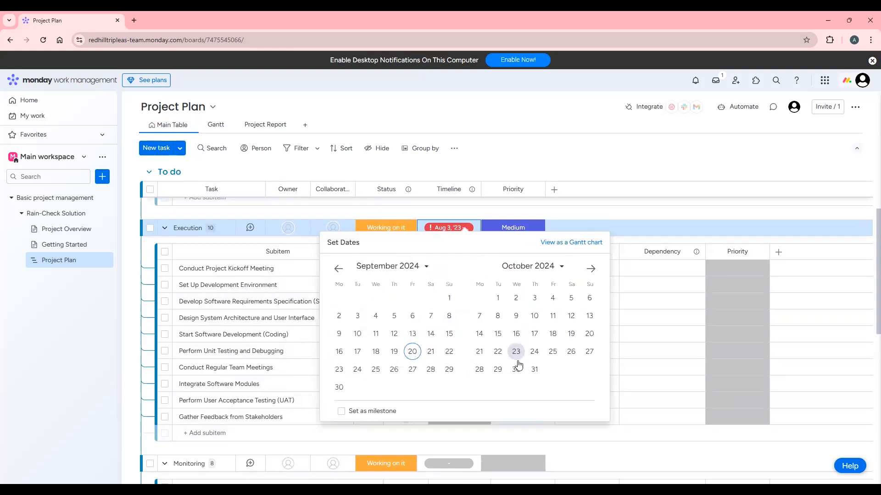
pyautogui.click(339, 269)
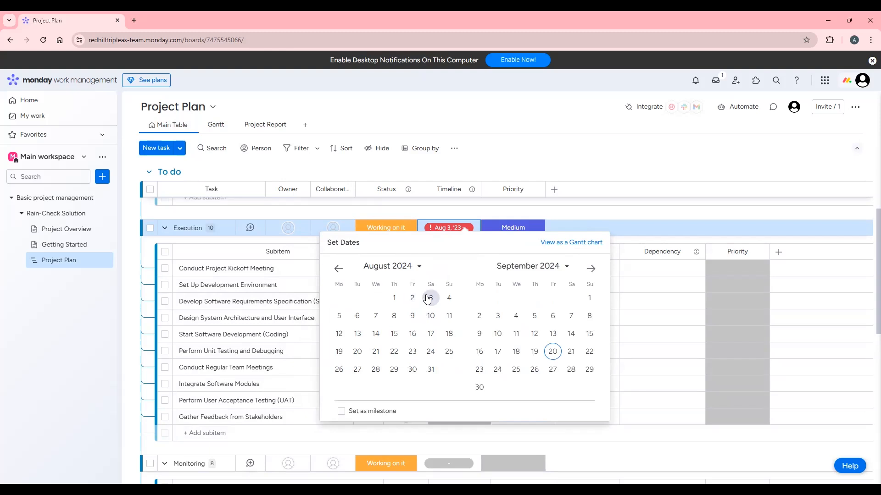
pyautogui.click(413, 299)
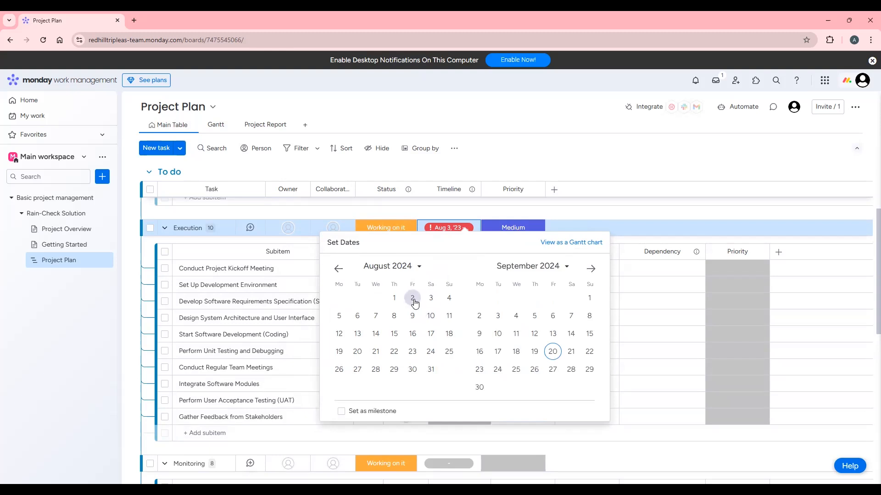
pyautogui.click(399, 369)
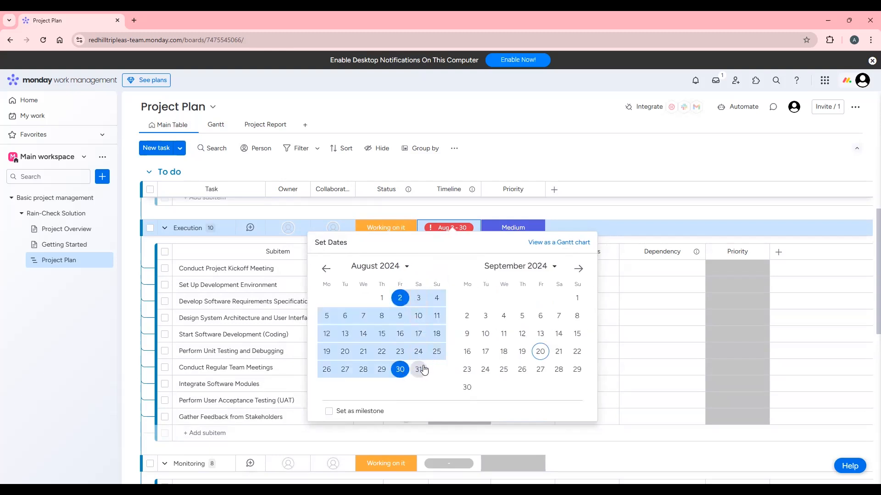
pyautogui.click(418, 369)
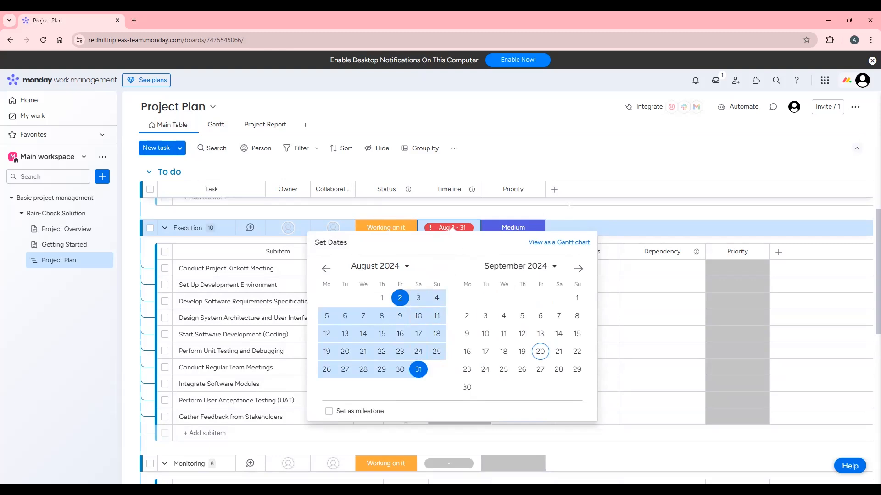
pyautogui.click(585, 224)
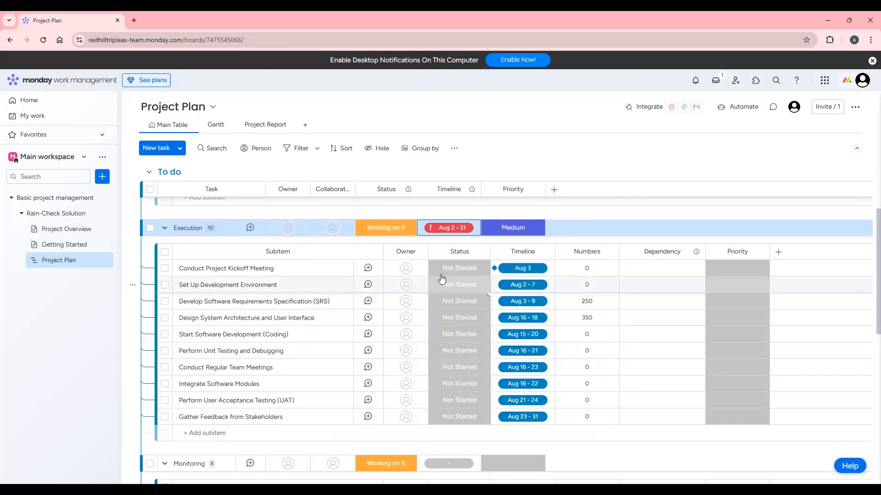
pyautogui.scroll(-3, 452, 329)
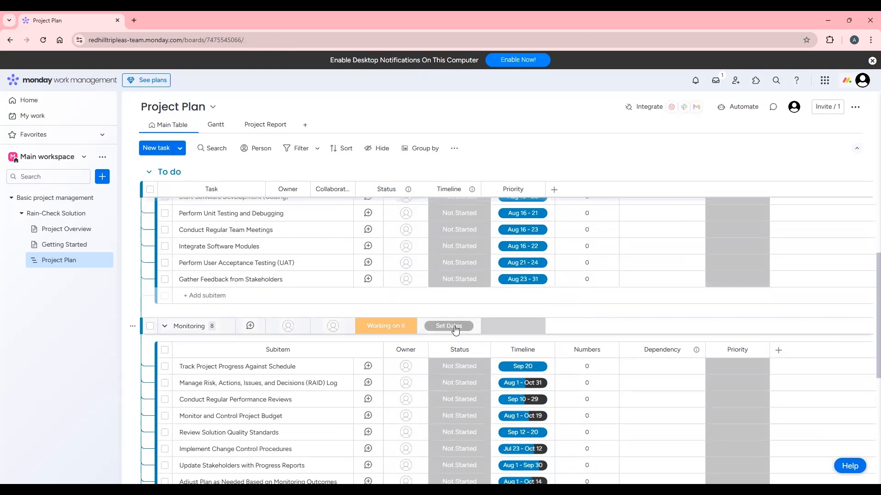
pyautogui.click(452, 326)
pyautogui.scroll(-1, 513, 385)
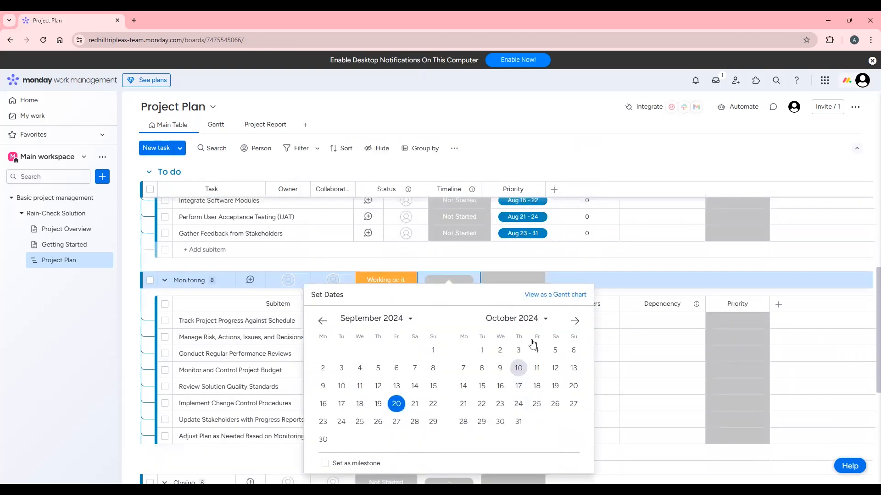
pyautogui.click(662, 278)
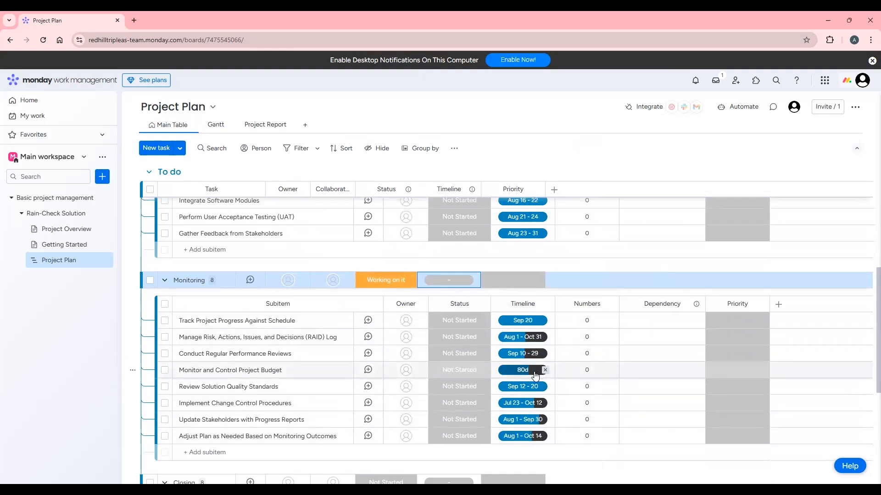
# Set the Monitoring task's timeline to August 1 – October 31, 2024
pyautogui.click(463, 281)
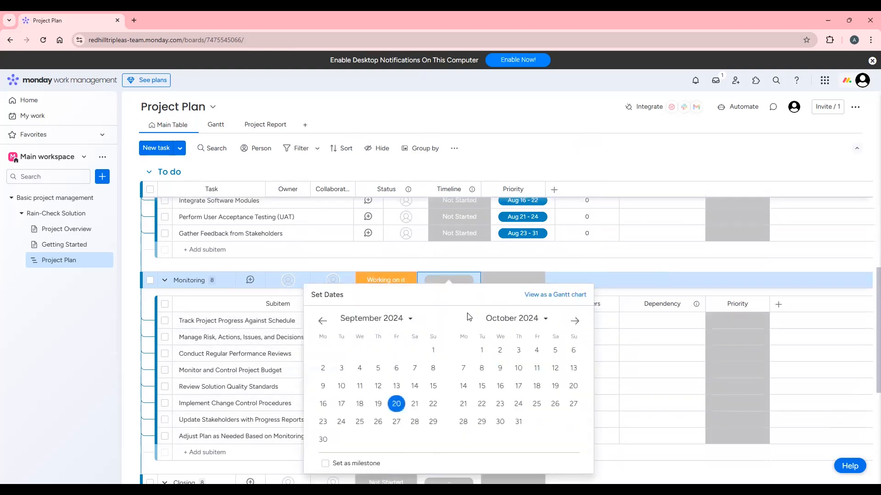
pyautogui.click(325, 322)
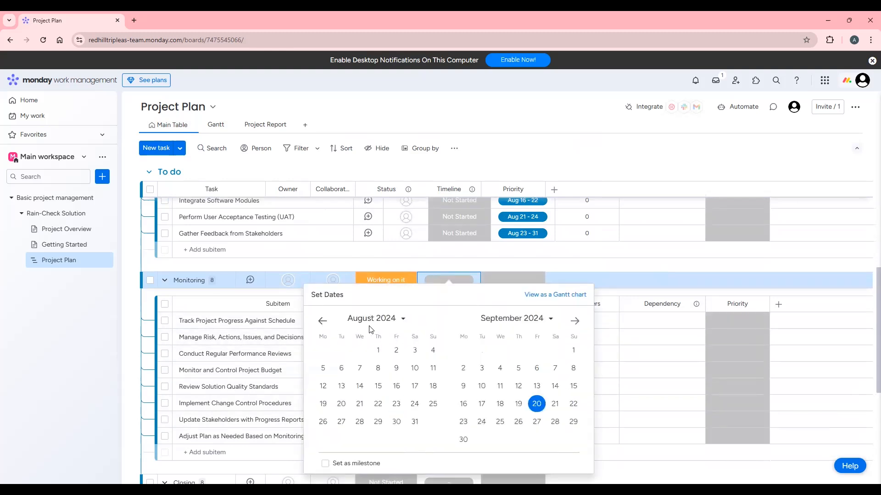
pyautogui.click(379, 351)
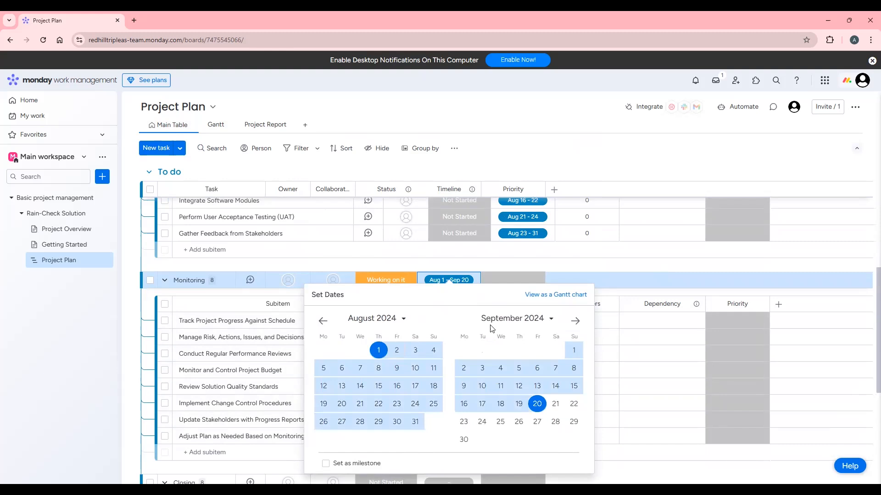
pyautogui.click(576, 322)
pyautogui.click(519, 422)
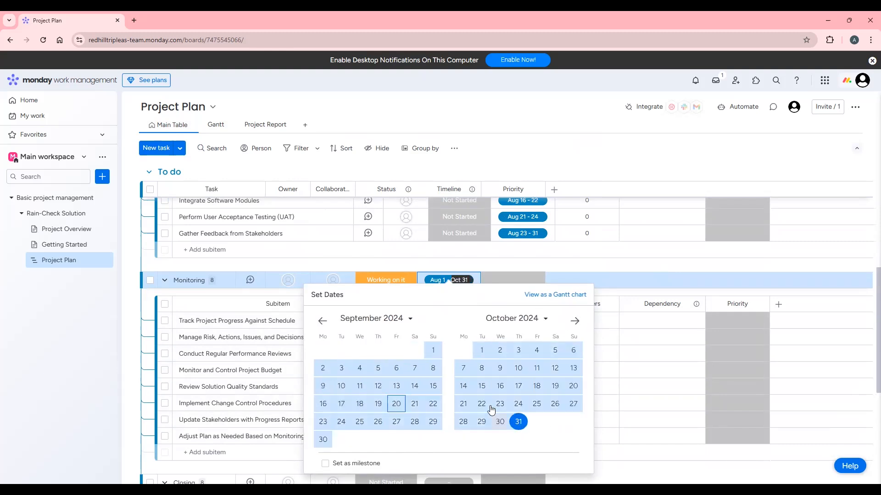
pyautogui.click(619, 284)
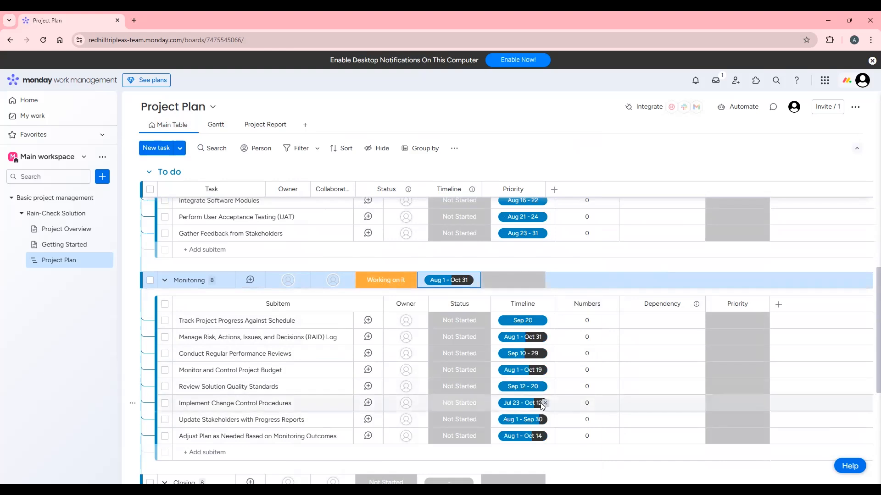
# Set the Closing task's timeline to October 1–31, 2024
pyautogui.scroll(-4, 543, 406)
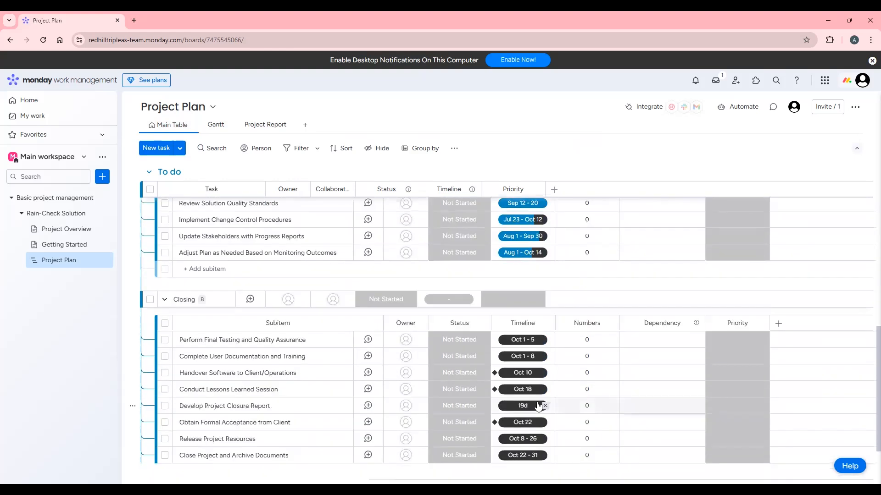
pyautogui.click(461, 303)
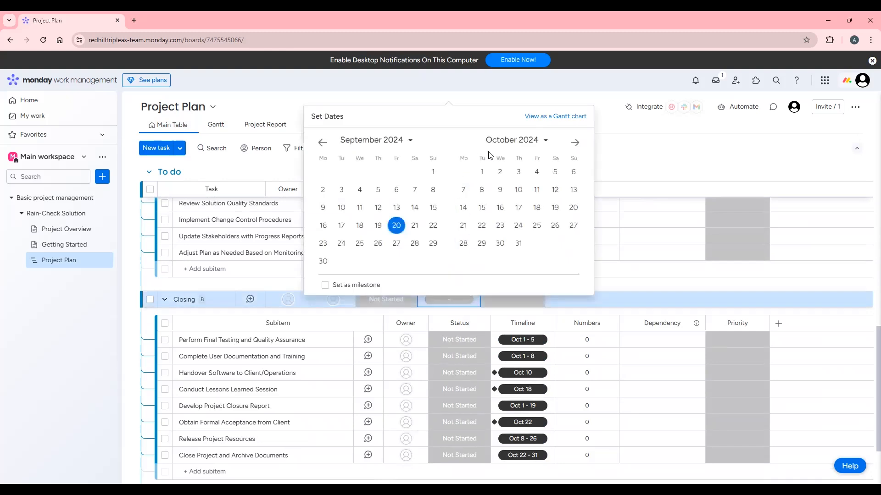
pyautogui.click(483, 173)
pyautogui.click(519, 245)
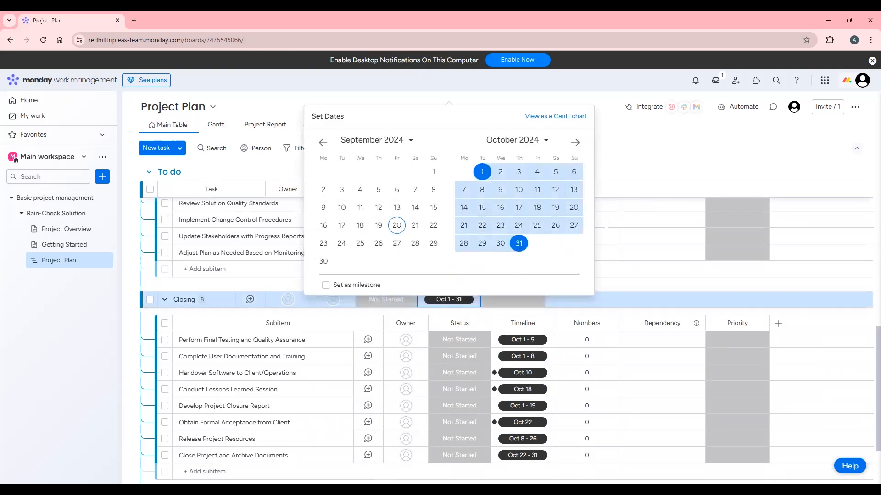
pyautogui.click(624, 207)
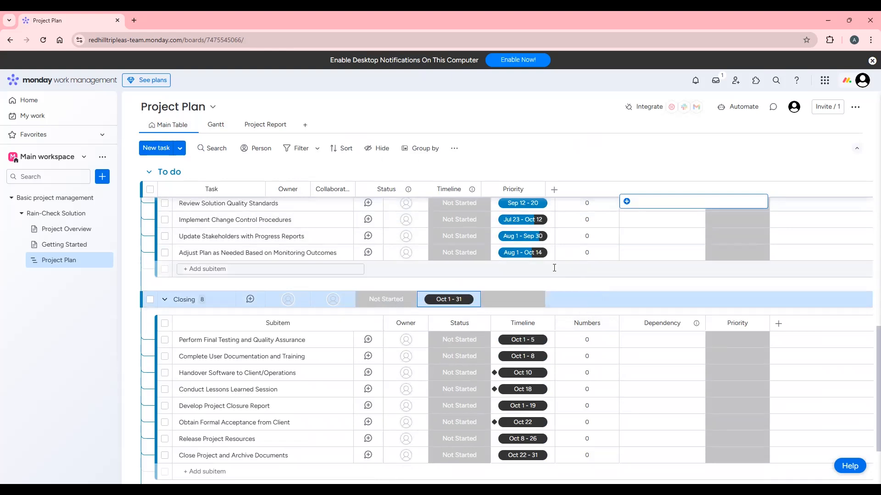
# Review the phase timelines in the Gantt view, including its timeline column settings, and compare them with the main table
pyautogui.scroll(4, 464, 258)
pyautogui.scroll(8, 464, 259)
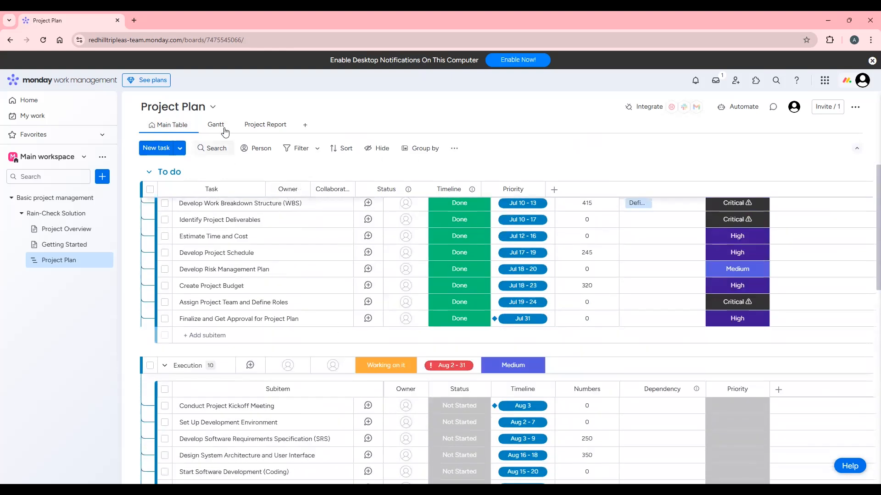
pyautogui.click(225, 127)
pyautogui.click(213, 129)
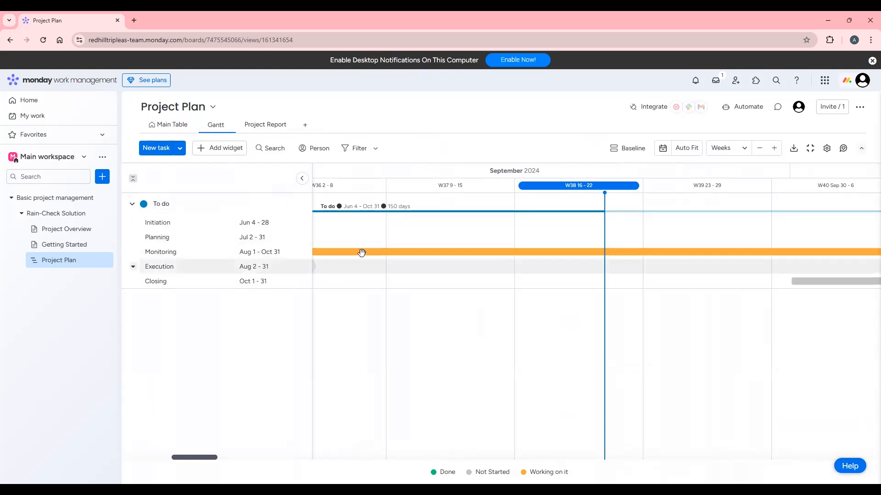
pyautogui.click(827, 152)
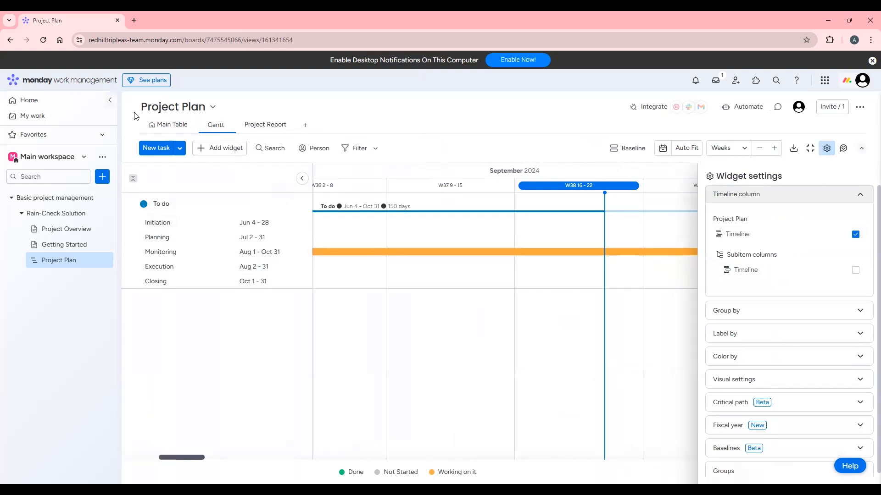
pyautogui.click(179, 133)
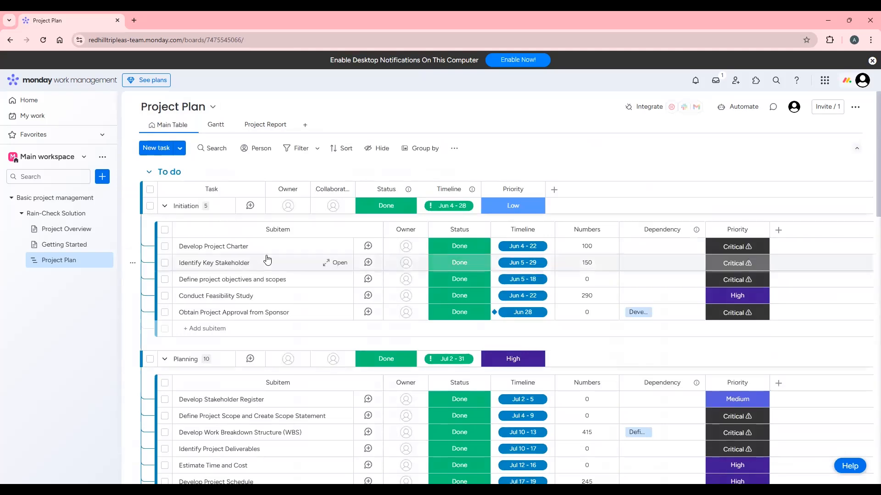
pyautogui.click(225, 125)
pyautogui.click(212, 125)
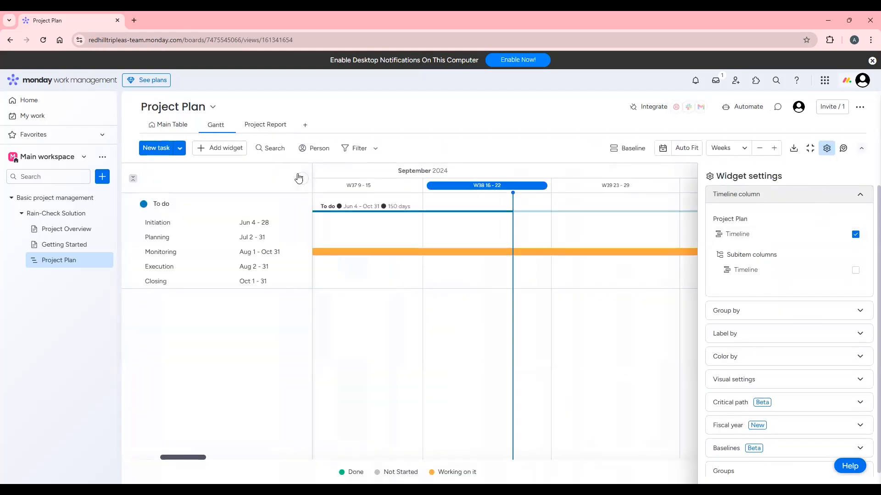
# Add a Chart widget to the Project Report and inspect its Working on it and Done bars
pyautogui.click(264, 131)
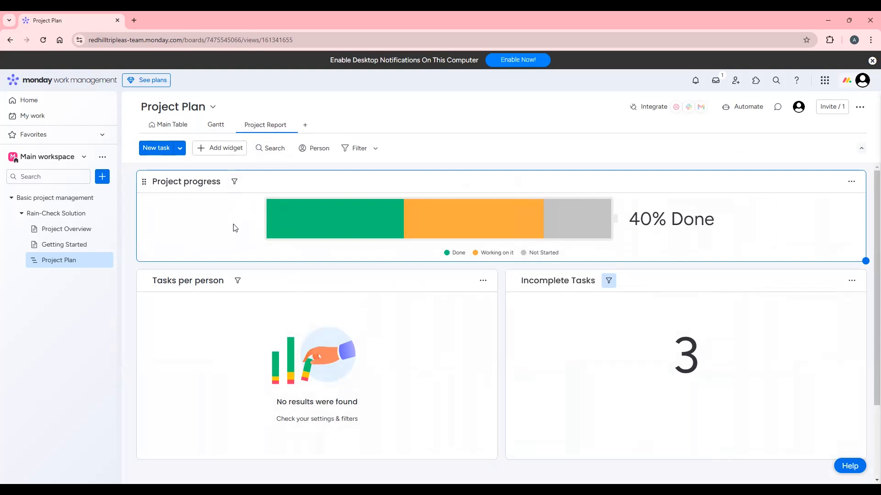
pyautogui.click(231, 151)
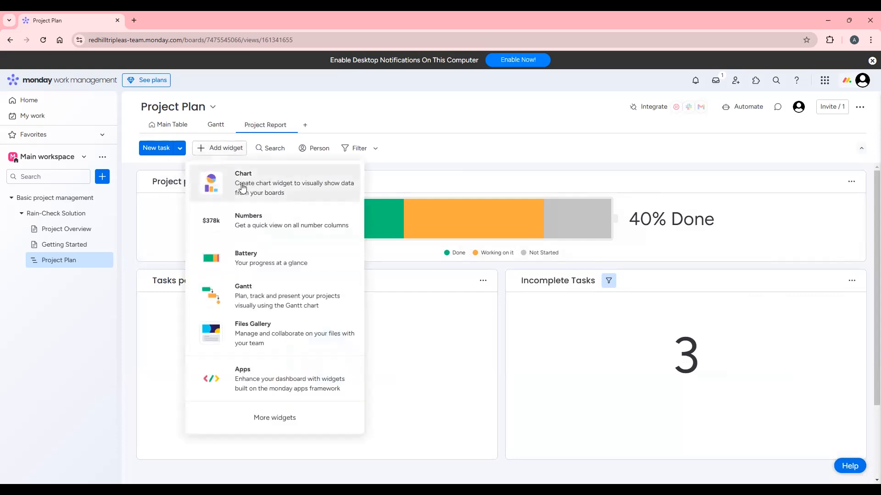
pyautogui.click(250, 189)
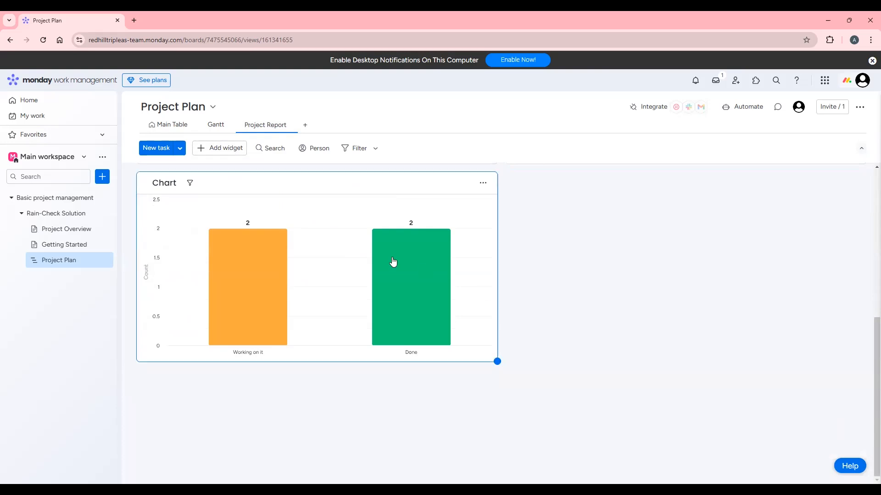
pyautogui.moveTo(256, 253)
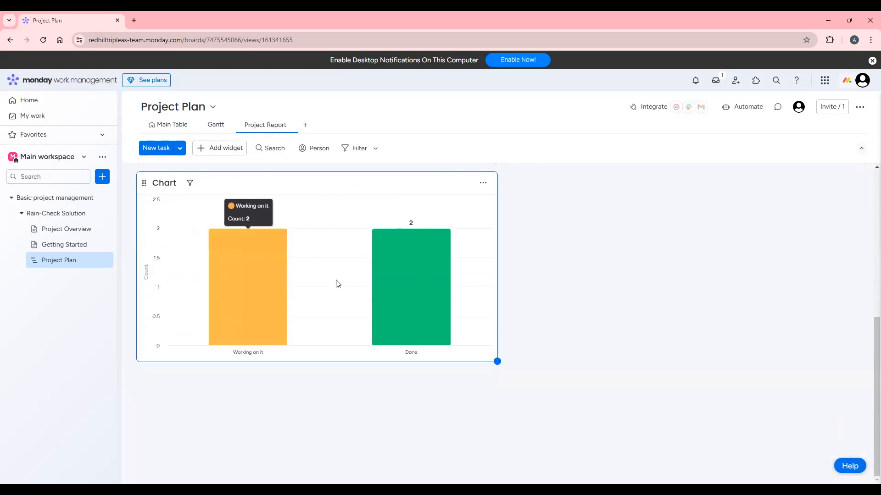
pyautogui.moveTo(448, 266)
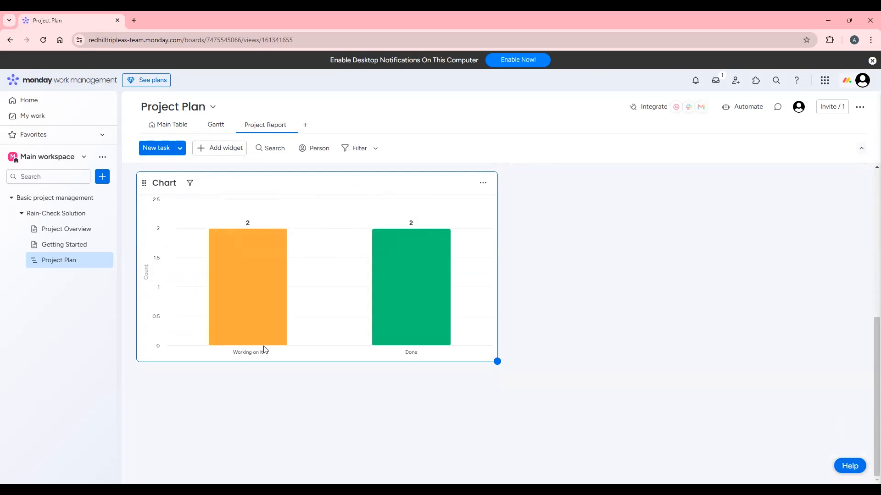
pyautogui.moveTo(266, 347)
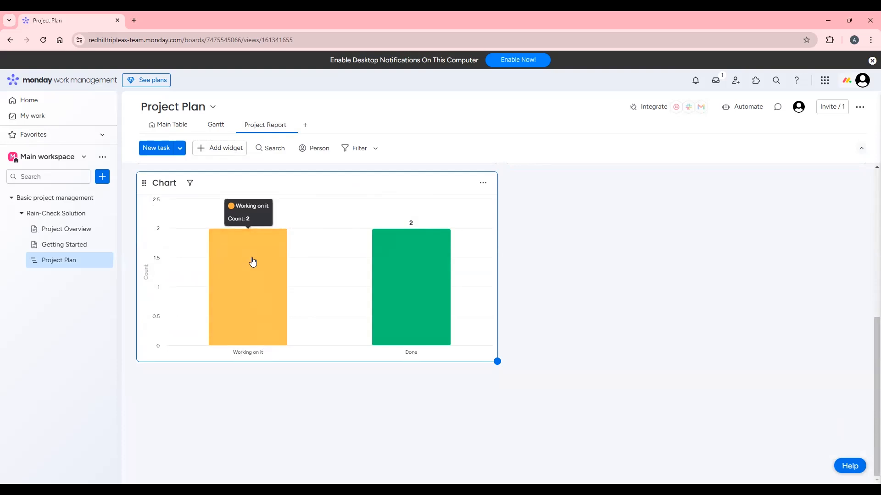
# Add a Numbers widget to the Project Report and open its options
pyautogui.scroll(4, 253, 261)
pyautogui.scroll(3, 253, 263)
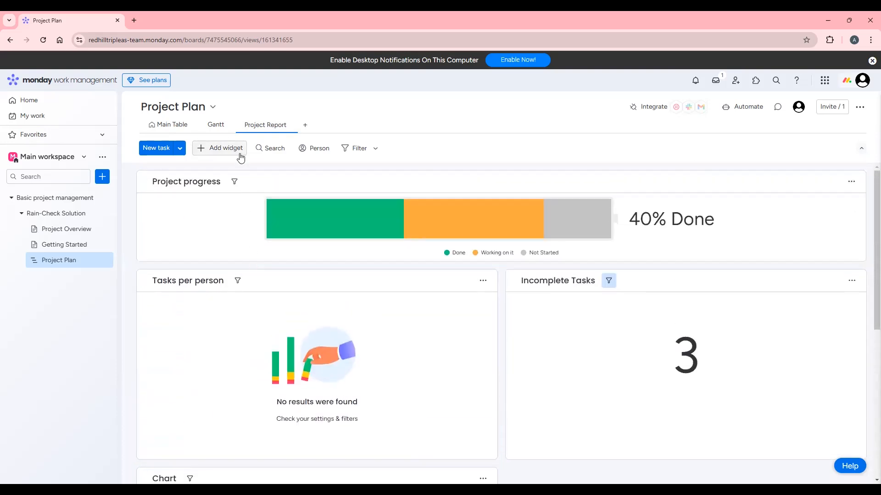
pyautogui.scroll(-3, 267, 314)
pyautogui.scroll(3, 254, 248)
pyautogui.click(235, 149)
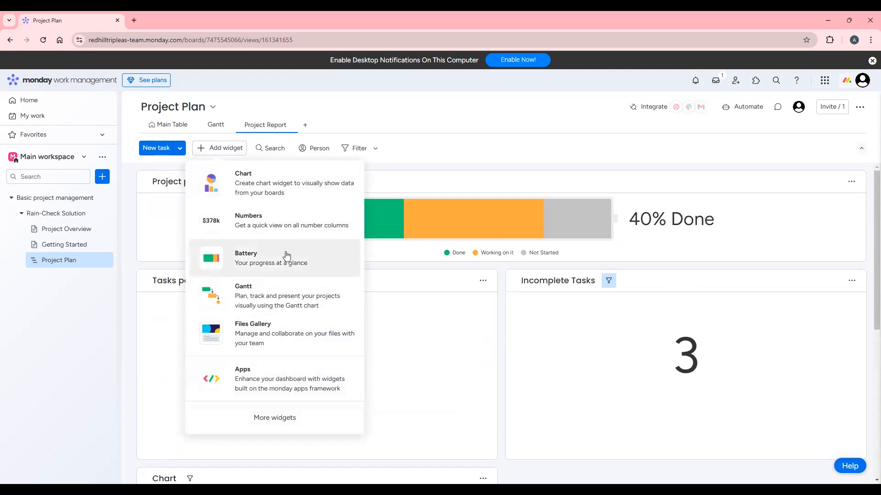
pyautogui.click(291, 220)
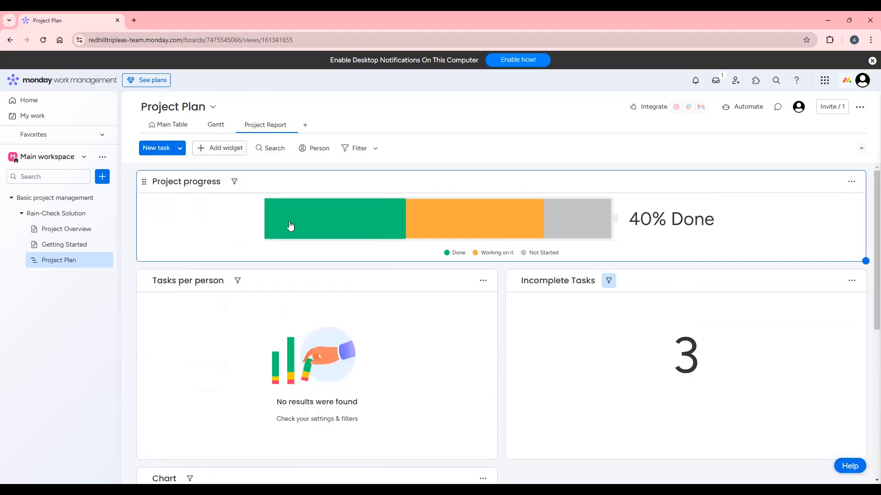
pyautogui.scroll(-6, 546, 266)
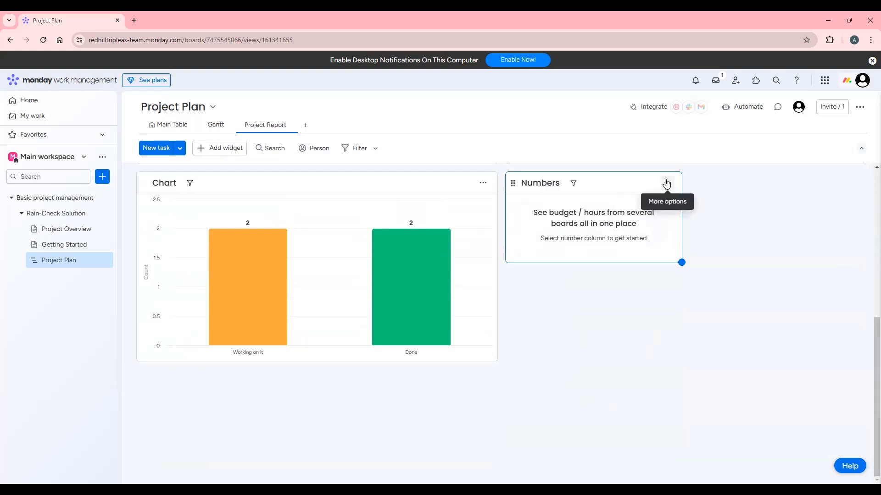
pyautogui.click(666, 183)
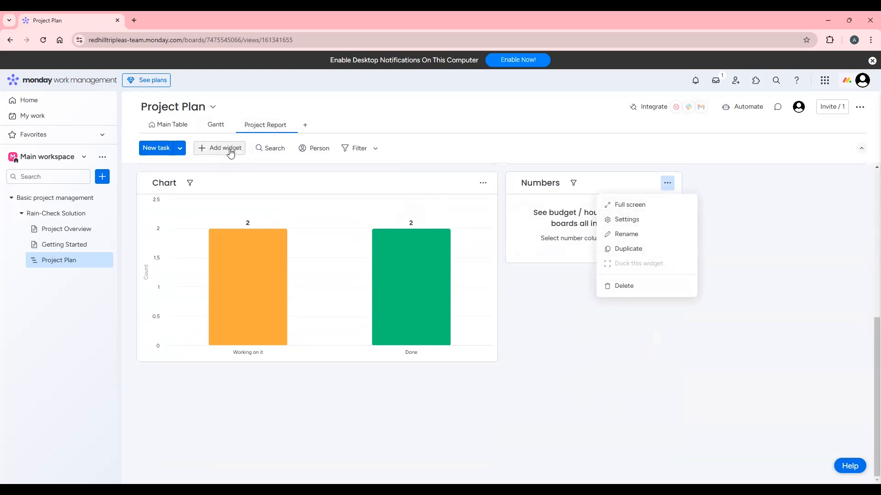
# Browse the Recommended and Staying on Top widgets in the Widgets Center, and close it without adding one
pyautogui.click(231, 152)
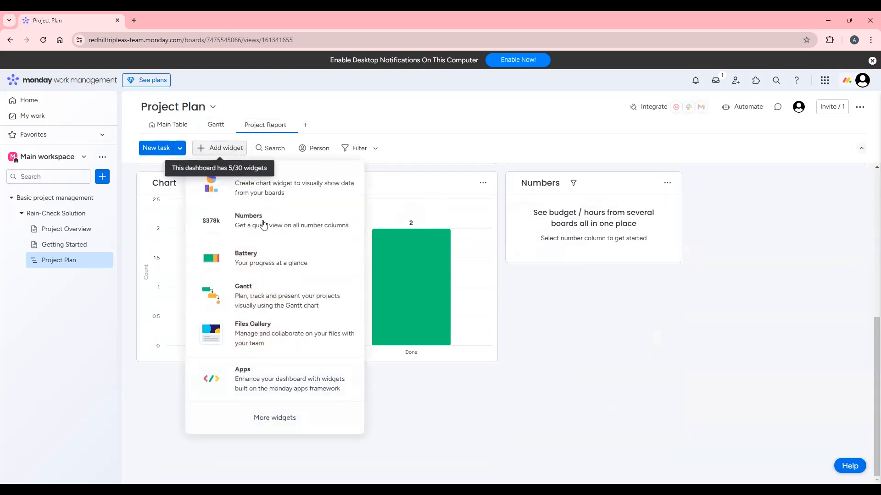
pyautogui.click(274, 418)
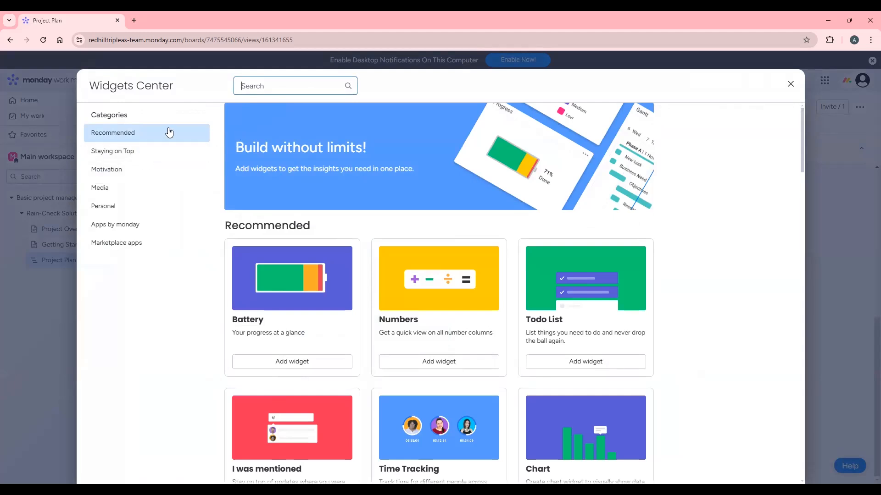
pyautogui.click(149, 156)
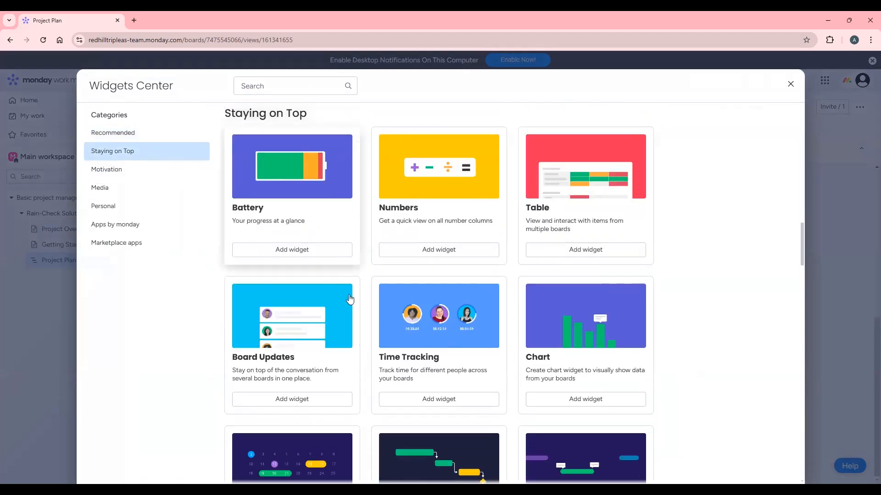
pyautogui.scroll(-2, 364, 336)
pyautogui.scroll(-8, 364, 336)
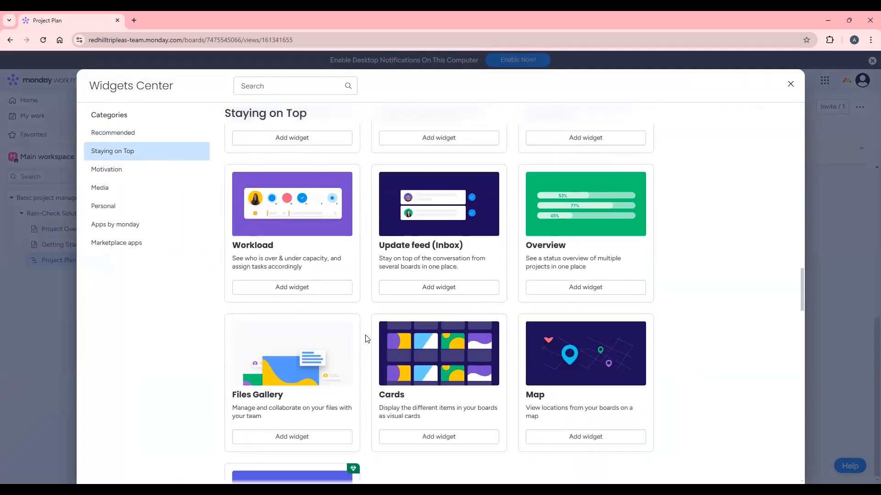
pyautogui.scroll(10, 367, 339)
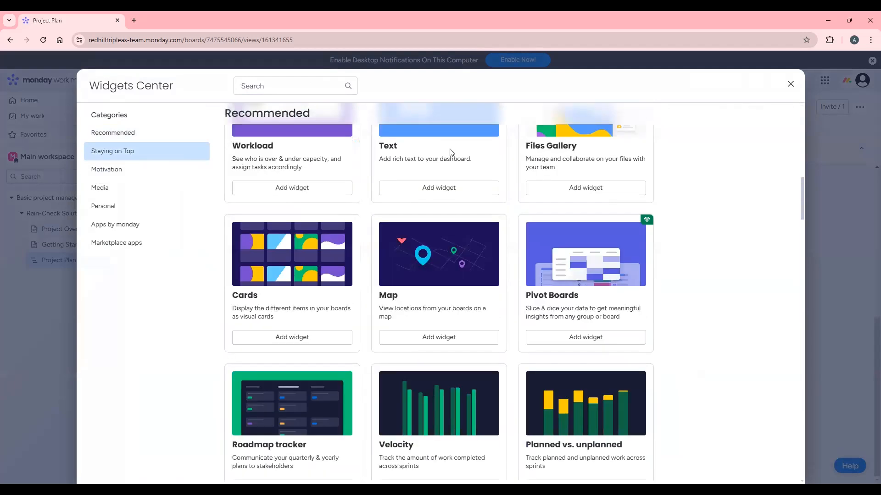
pyautogui.click(790, 83)
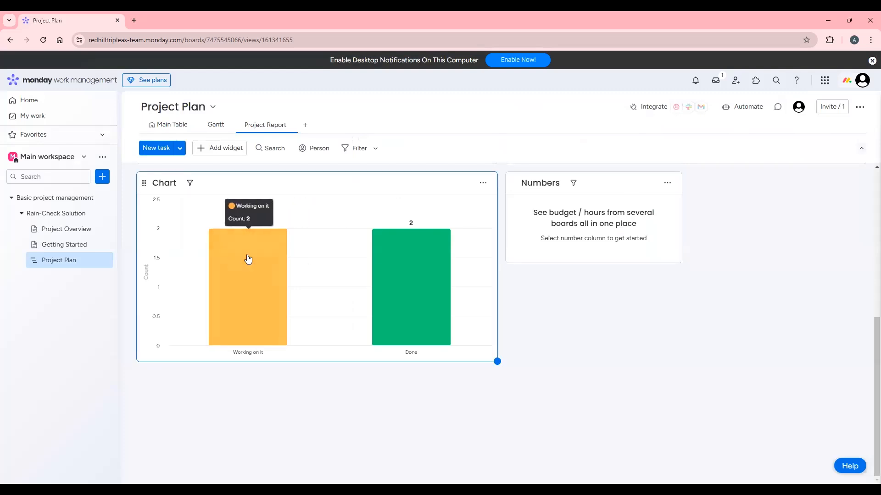
# Add a Kanban view to the Project Plan board
pyautogui.click(859, 107)
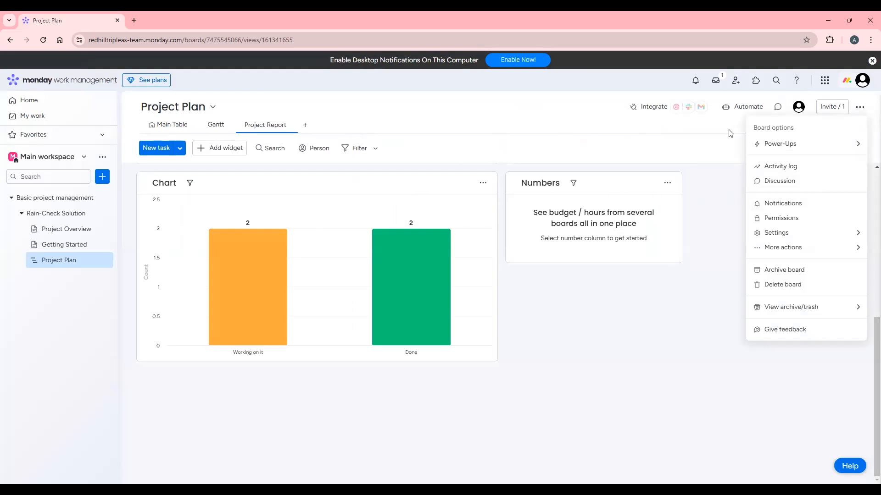
pyautogui.click(708, 132)
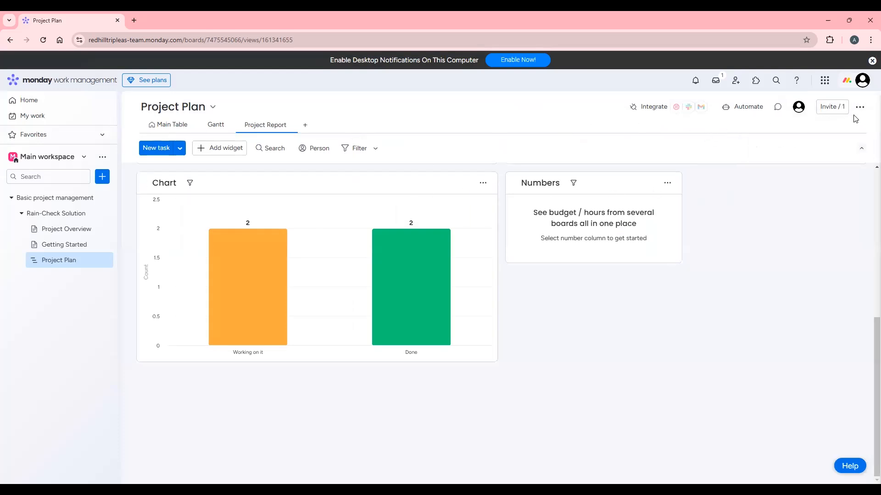
pyautogui.click(305, 125)
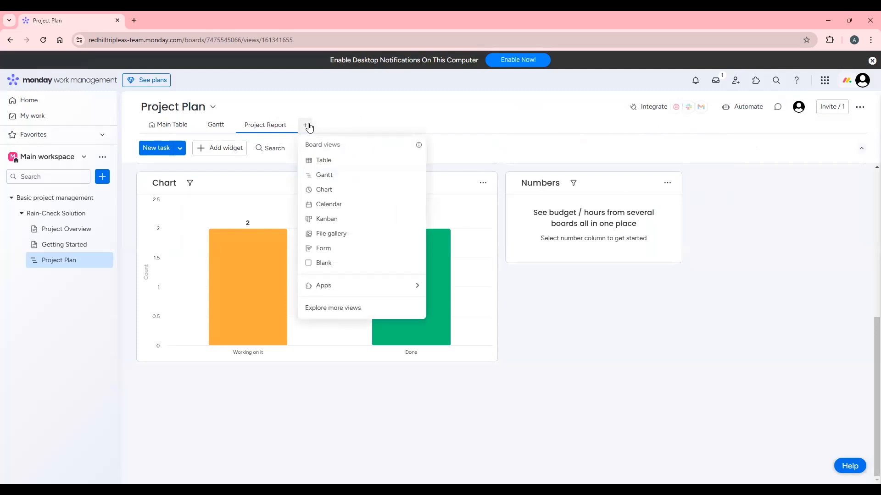
pyautogui.click(333, 220)
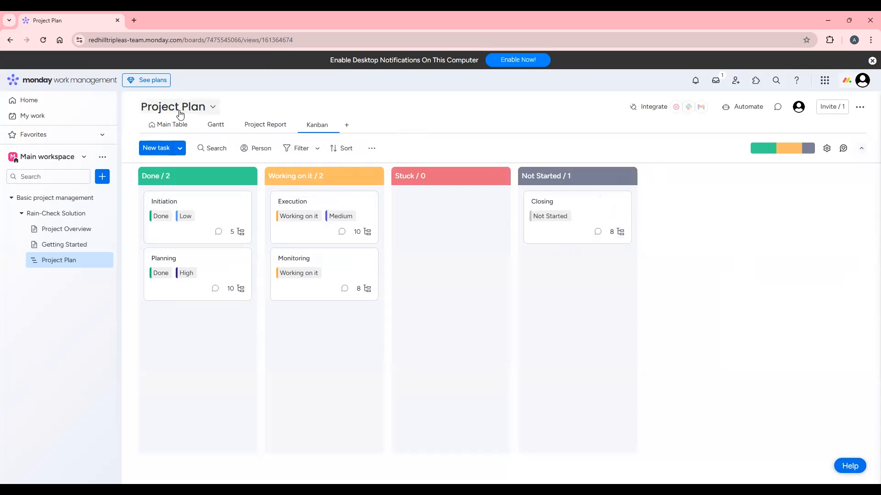
pyautogui.click(345, 127)
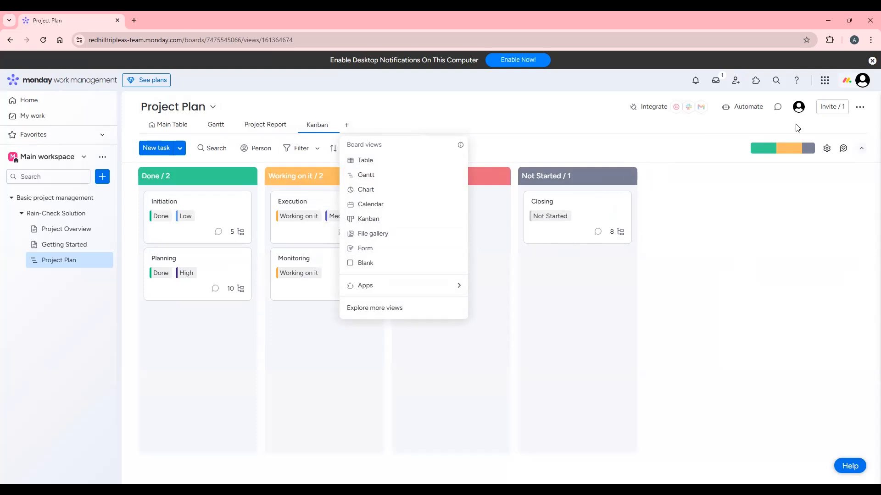
pyautogui.click(453, 124)
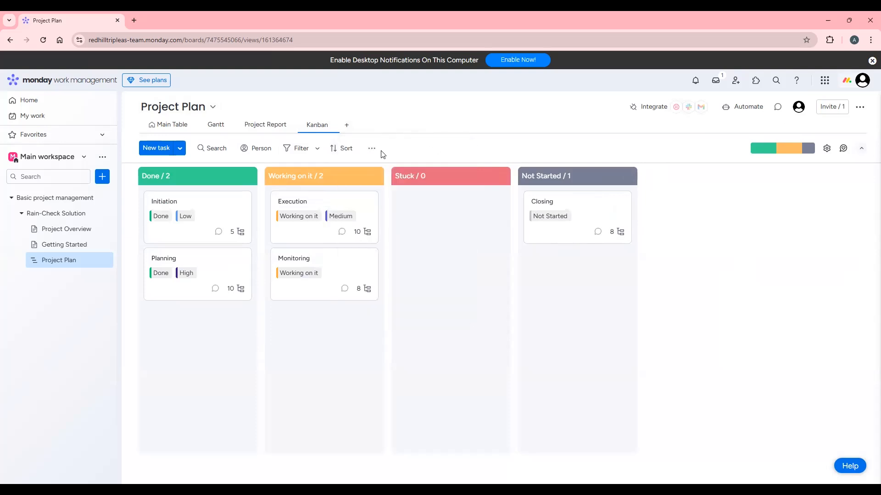
pyautogui.click(861, 109)
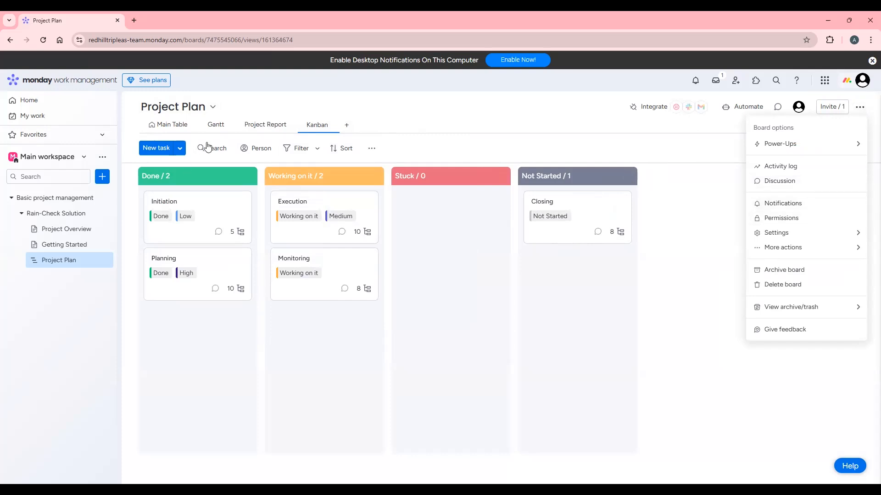
# From the Project Plan board's main table, start duplicating the board and name the copy "Speed Checking Solution Project Plan"
pyautogui.click(176, 128)
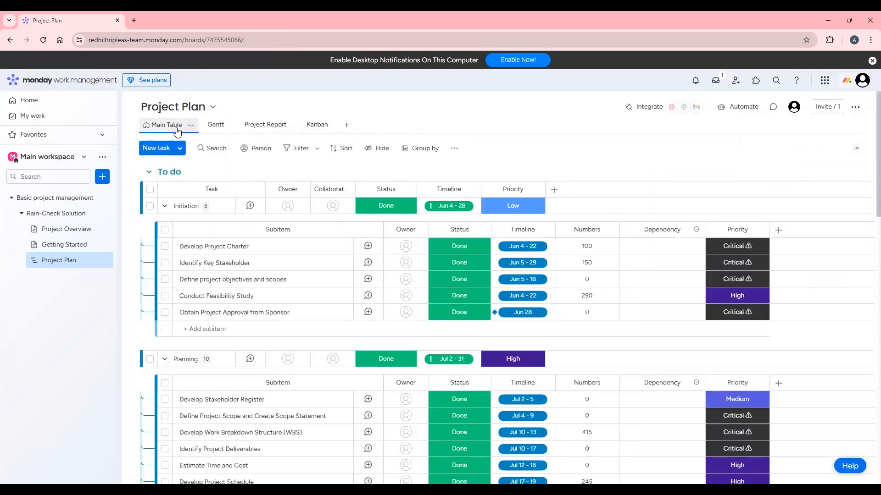
pyautogui.click(856, 108)
pyautogui.moveTo(825, 248)
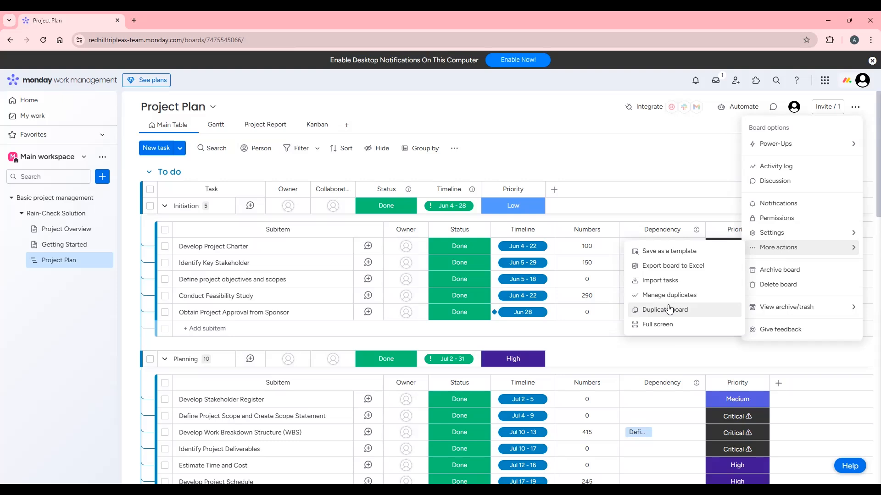
pyautogui.click(669, 310)
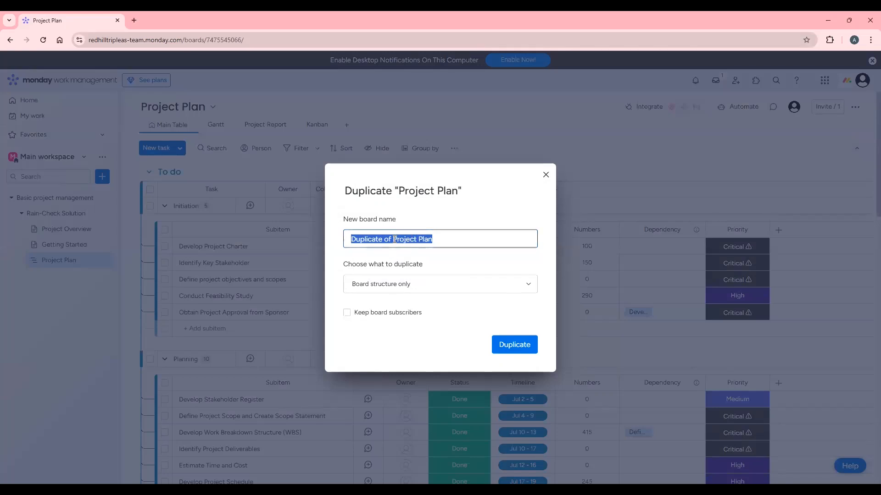
pyautogui.click(415, 239)
pyautogui.moveTo(393, 240); pyautogui.dragTo(326, 236)
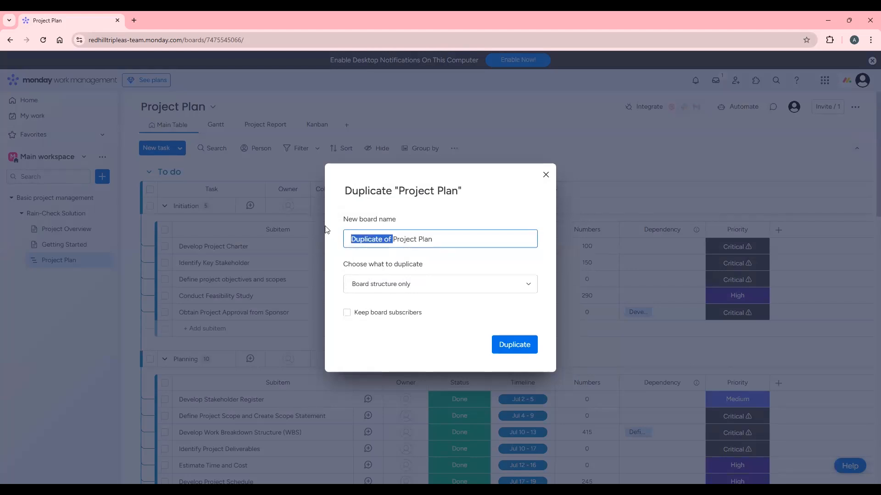
pyautogui.write('Speed ')
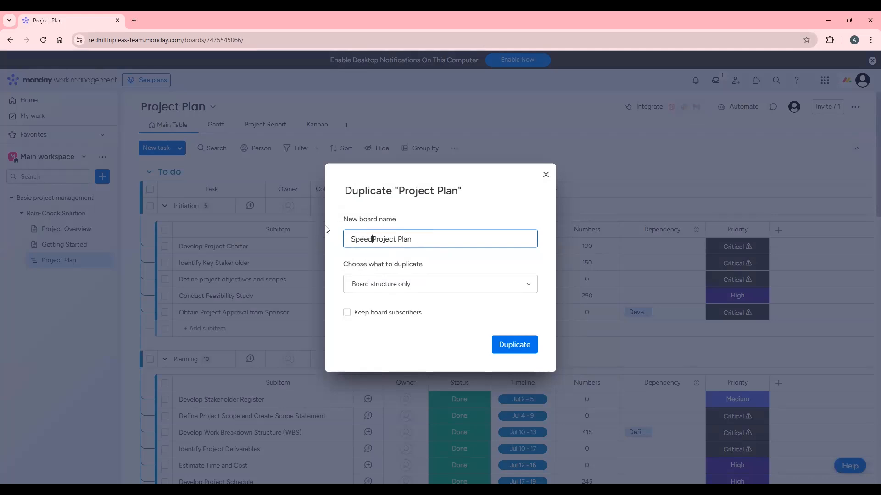
pyautogui.write('Checkin')
pyautogui.write('g So')
pyautogui.write('lutio')
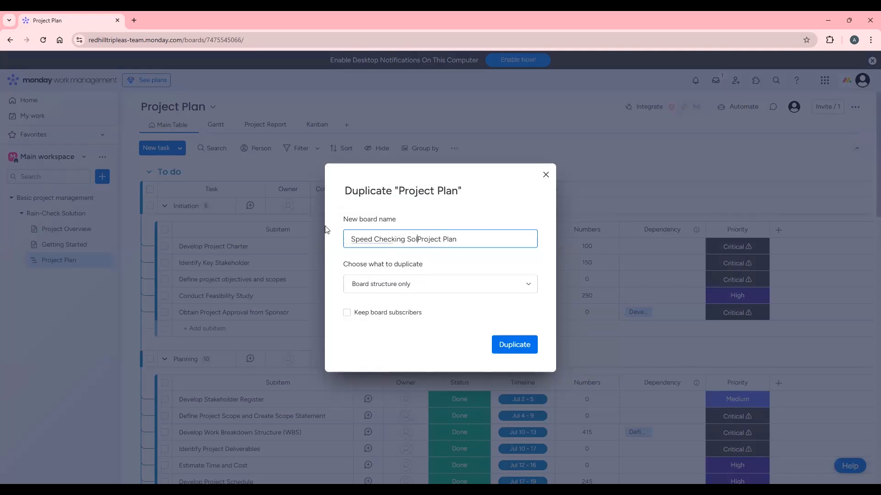
pyautogui.write('n')
# Set the duplication to include board structure & items, and create the duplicate board
pyautogui.click(399, 284)
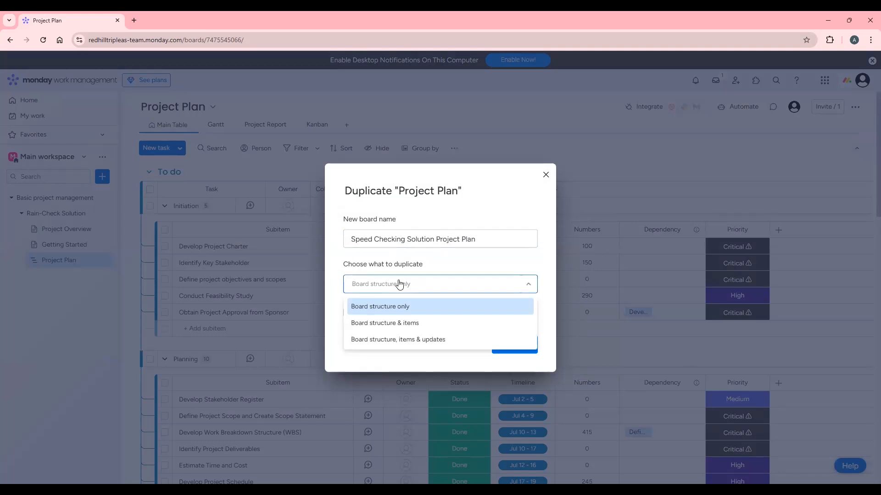
pyautogui.click(378, 326)
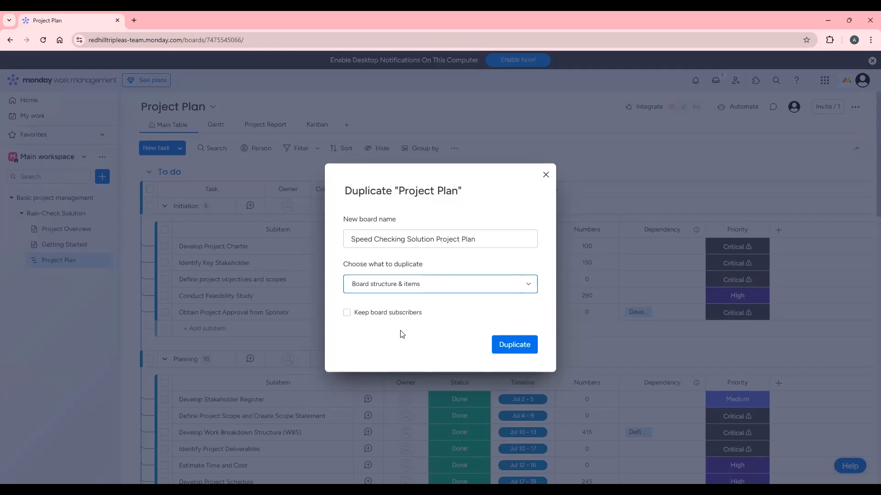
pyautogui.click(529, 352)
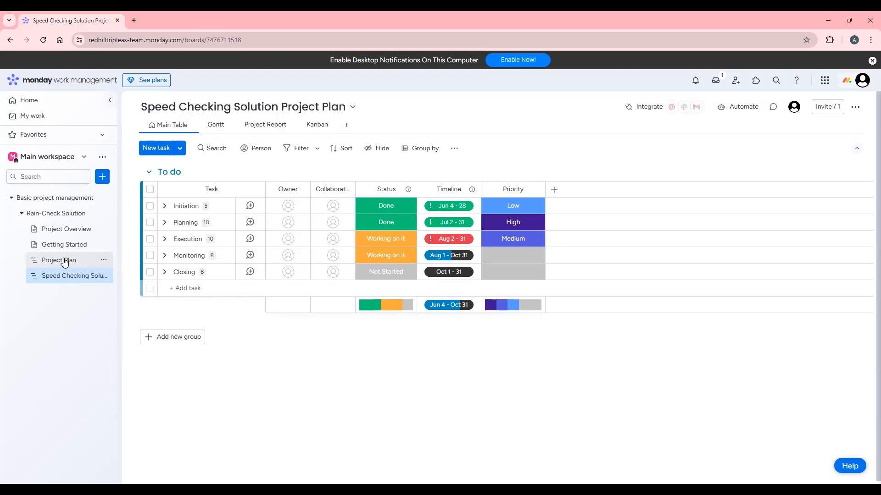
# View the further actions available for the duplicated board, and return to the Project Plan board to view its Power-Ups
pyautogui.click(853, 110)
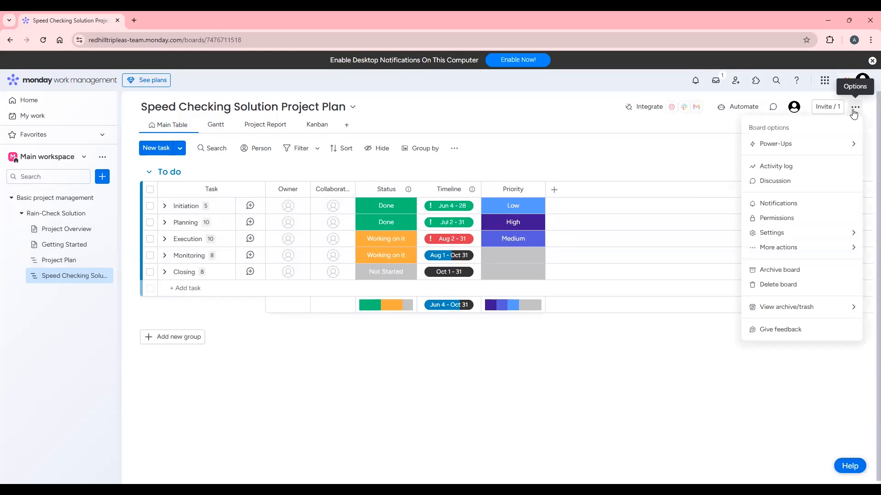
pyautogui.moveTo(836, 249)
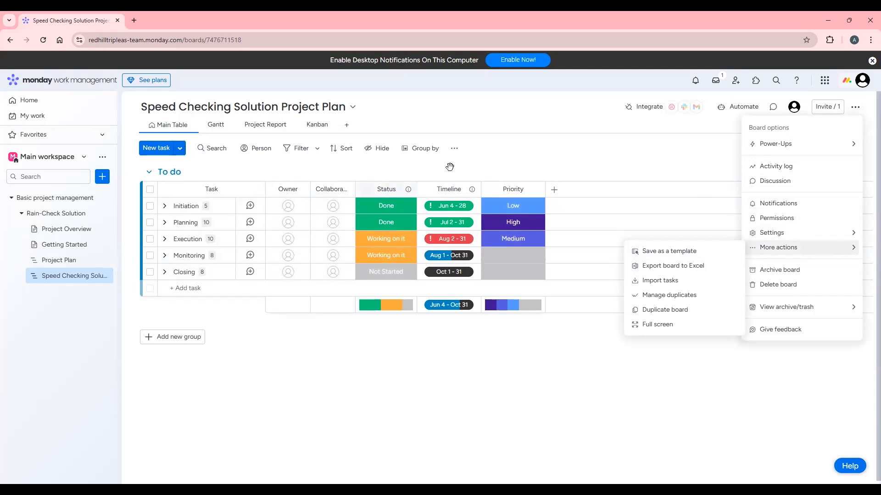
pyautogui.click(527, 162)
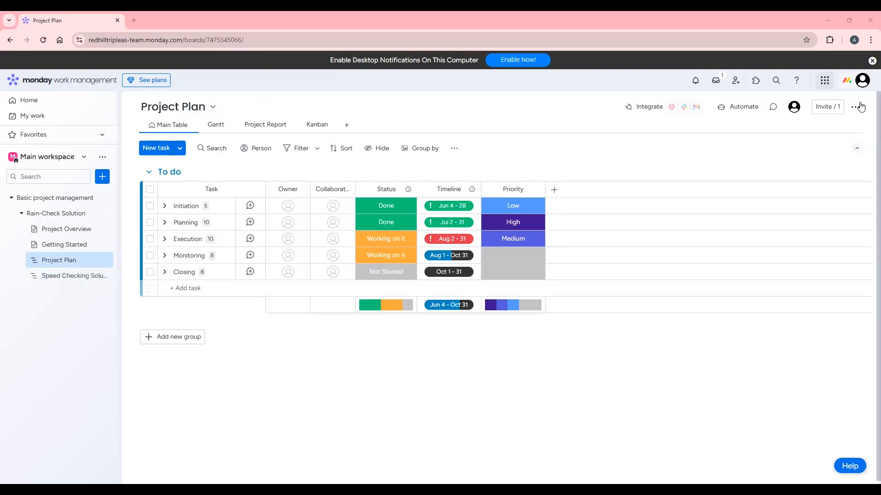
pyautogui.click(855, 110)
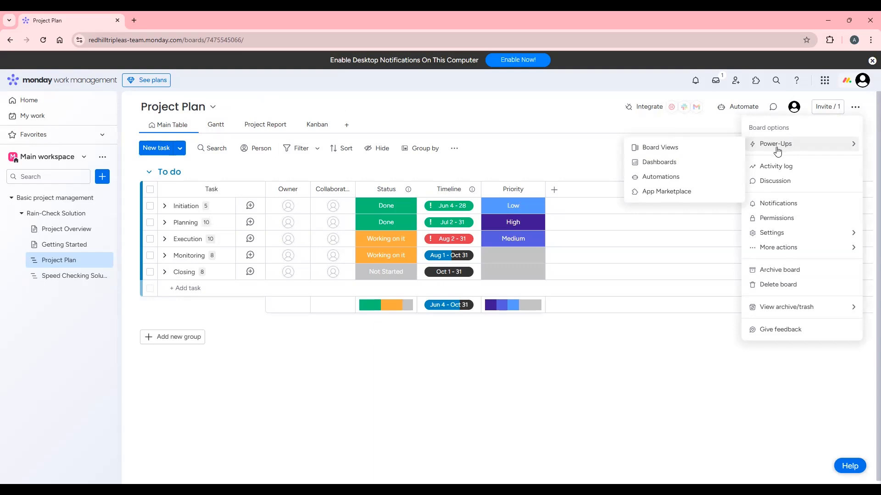
pyautogui.click(588, 132)
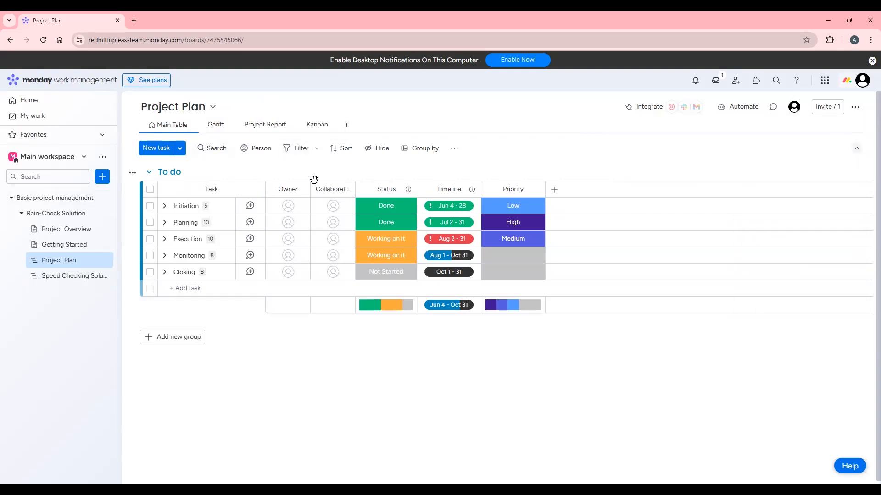
pyautogui.click(103, 178)
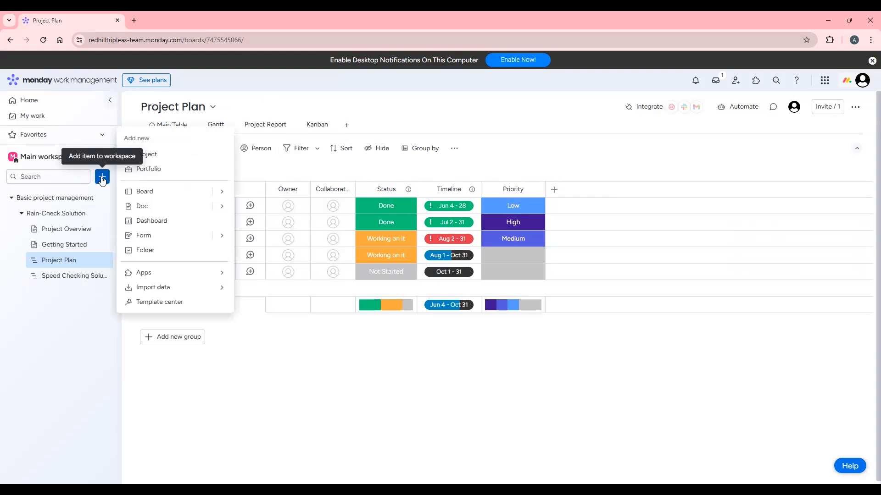
pyautogui.click(159, 220)
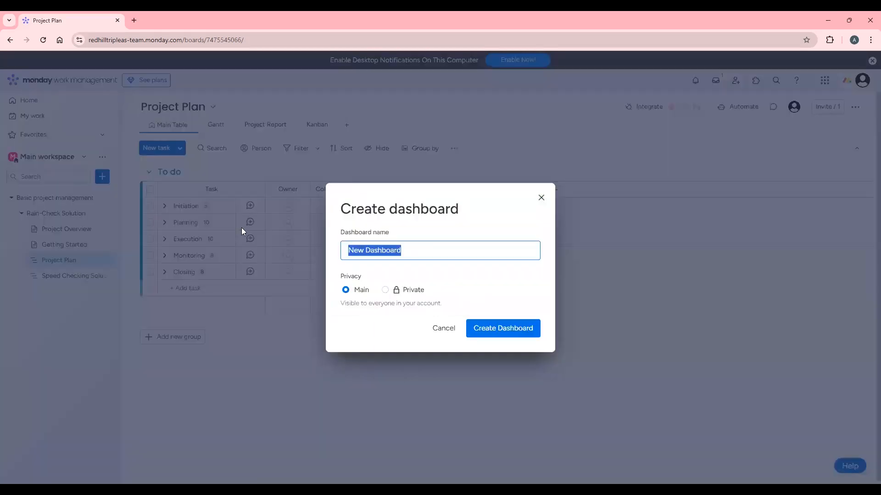
pyautogui.click(541, 199)
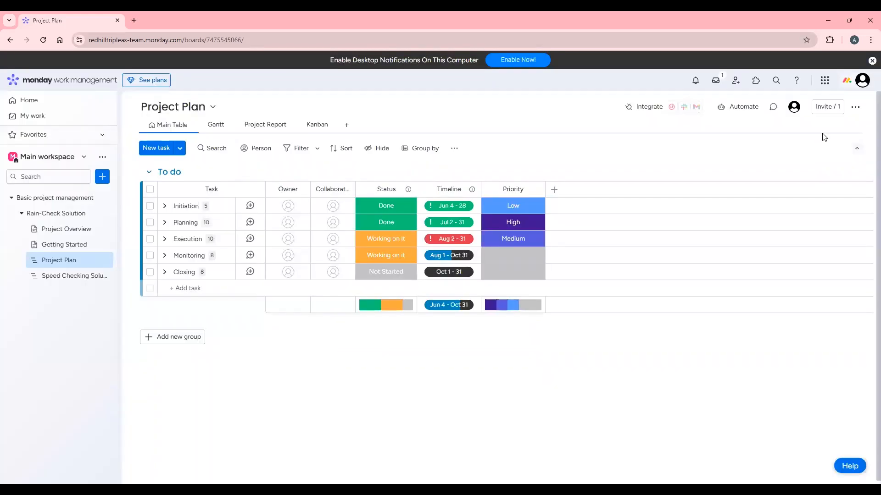
# Create a dashboard connected to the Project Plan board through its Power-Ups
pyautogui.click(857, 110)
pyautogui.moveTo(835, 144)
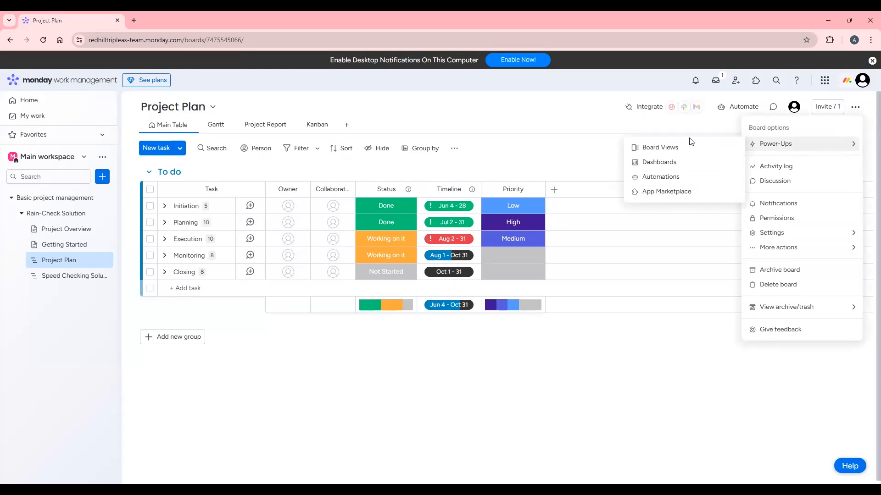
pyautogui.click(672, 164)
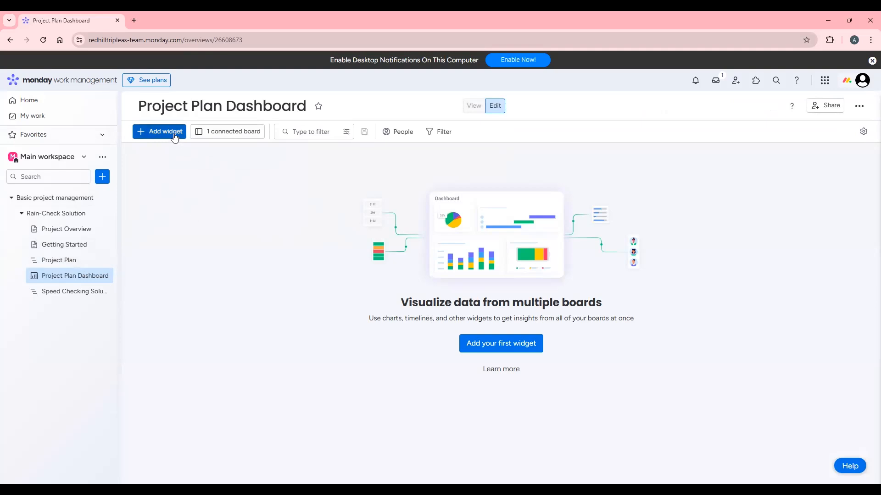
# Add Chart, Numbers and Battery widgets to the Project Plan Dashboard
pyautogui.click(173, 133)
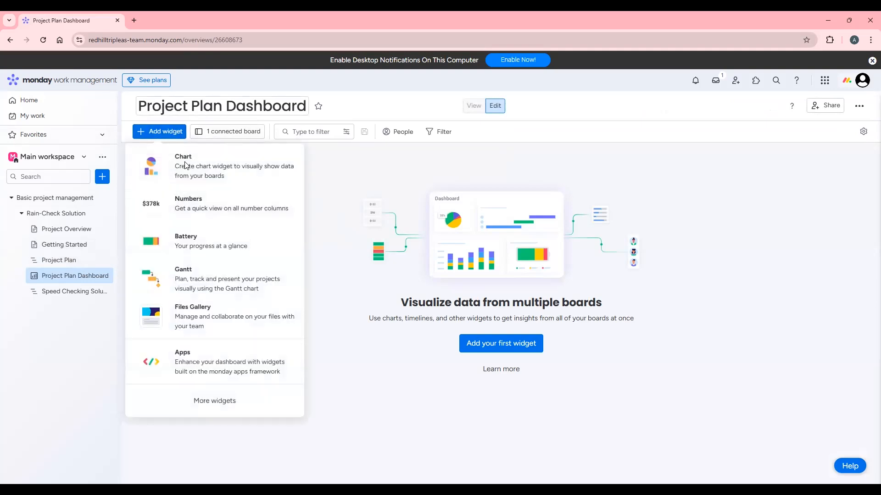
pyautogui.click(212, 174)
pyautogui.click(170, 134)
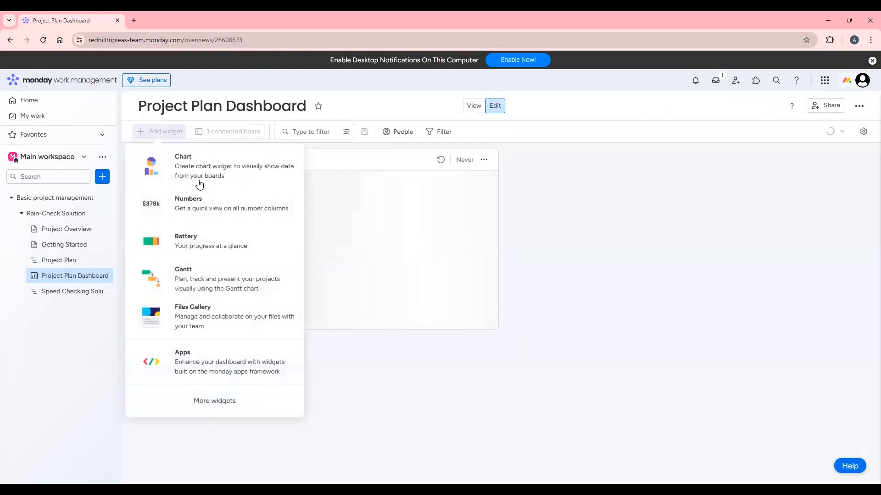
pyautogui.click(173, 136)
pyautogui.click(172, 133)
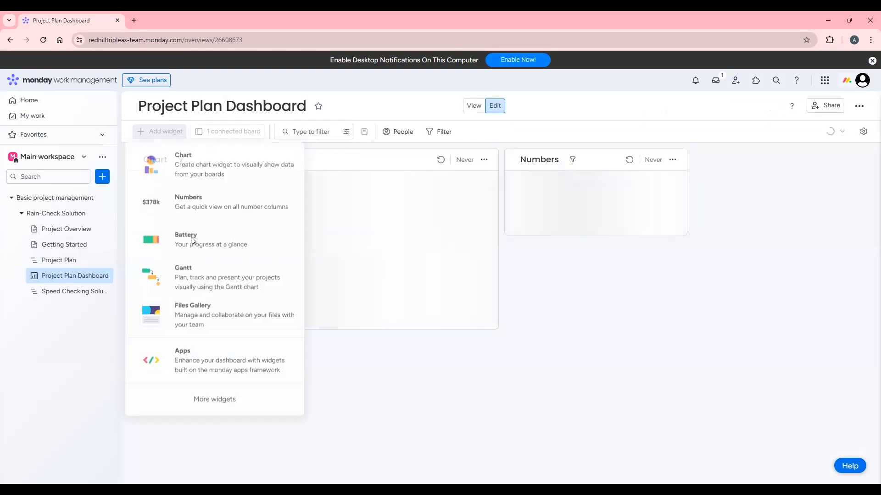
pyautogui.click(186, 239)
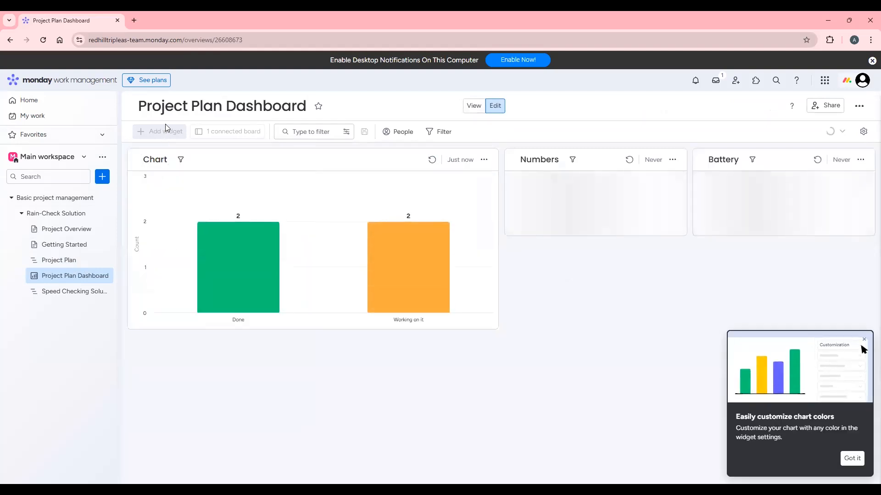
pyautogui.click(165, 132)
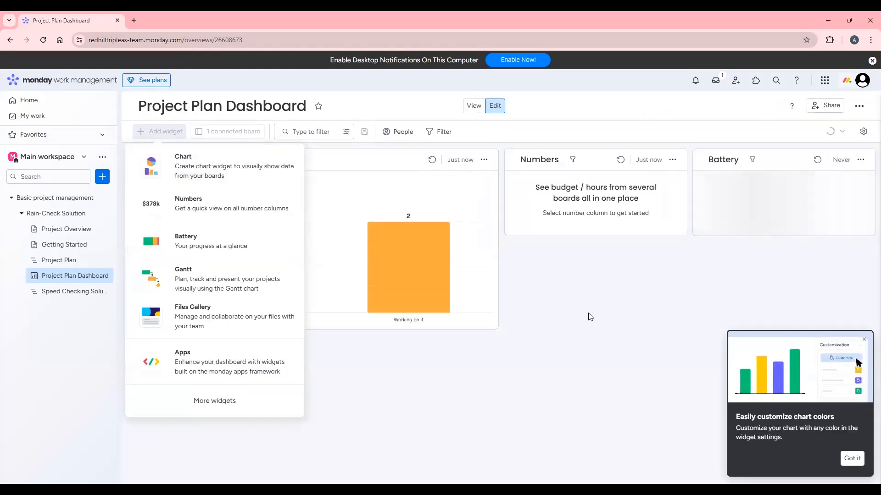
pyautogui.click(585, 315)
pyautogui.click(173, 136)
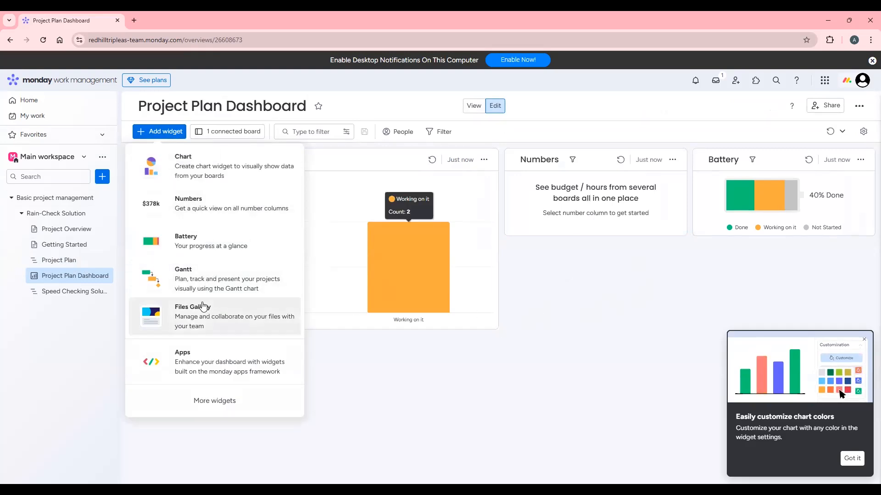
pyautogui.click(532, 315)
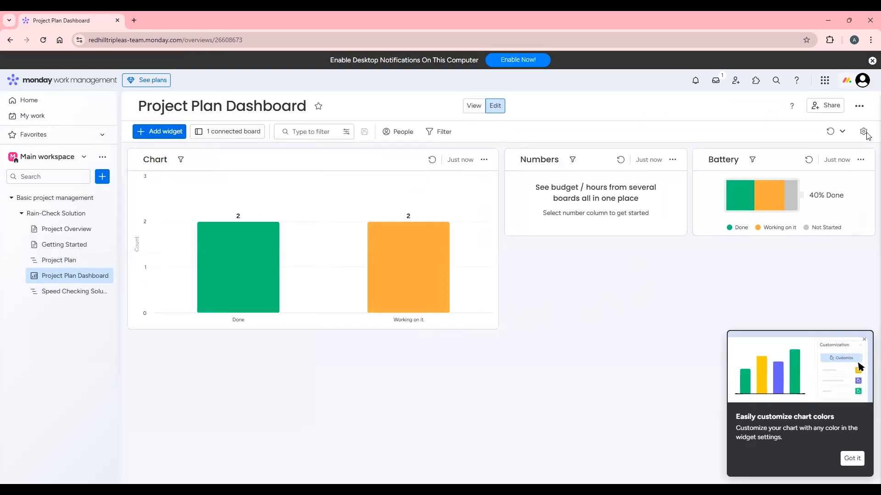
pyautogui.click(860, 109)
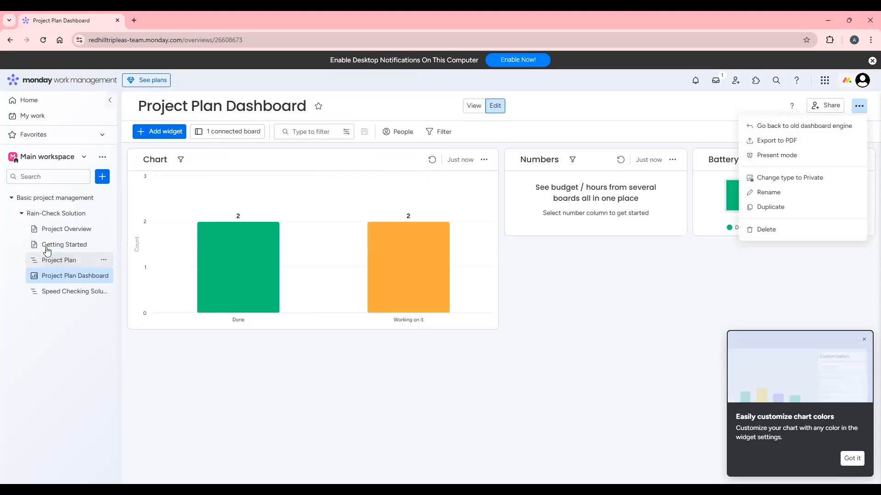
# Return to the Project Plan board and open its automations from the Power-Ups
pyautogui.click(71, 260)
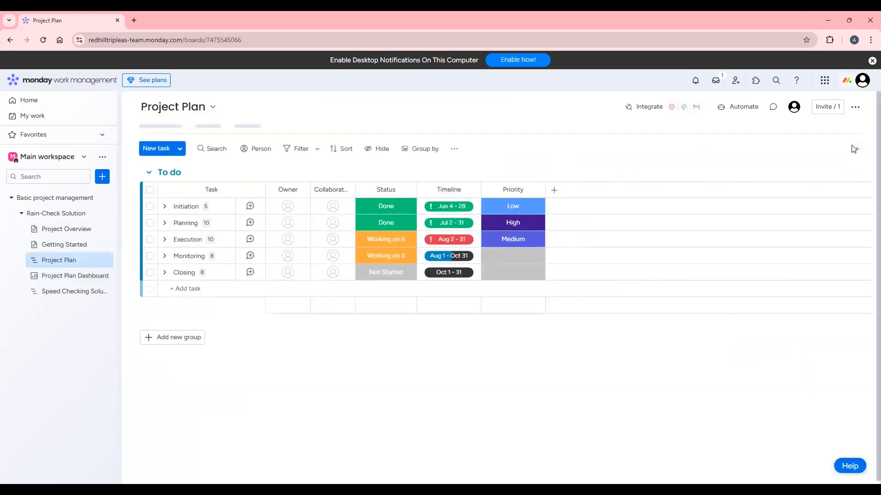
pyautogui.click(856, 113)
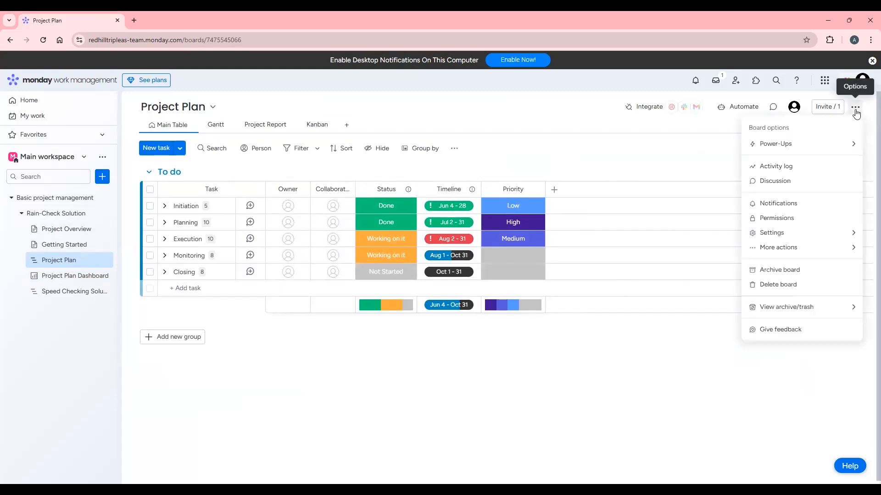
pyautogui.moveTo(811, 147)
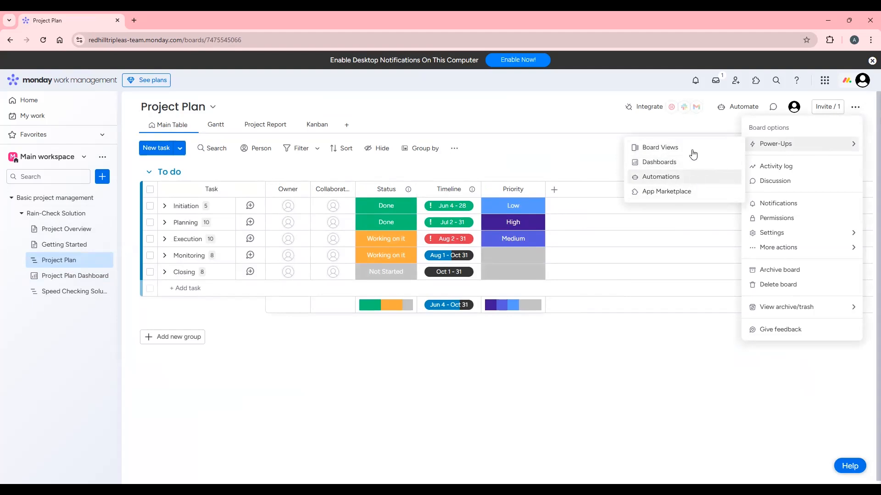
pyautogui.click(676, 180)
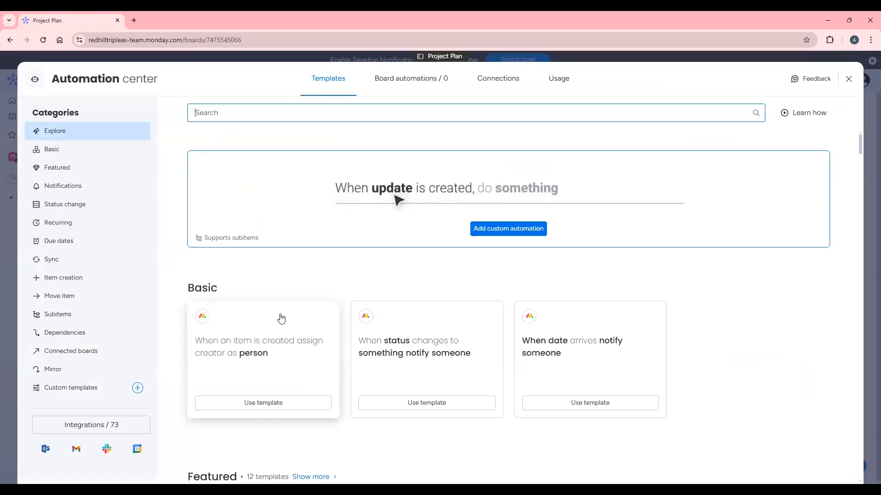
# Examine the Basic, Featured and Notifications automation templates offered for the Project Plan board
pyautogui.scroll(-6, 284, 339)
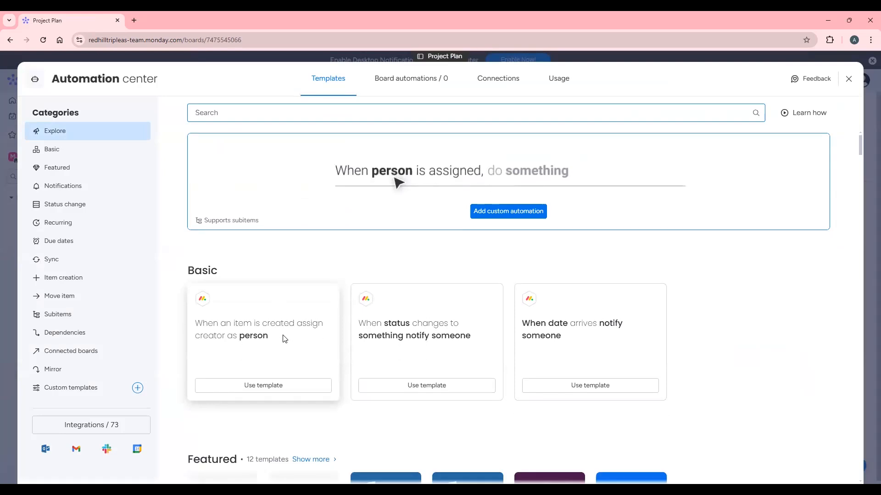
pyautogui.scroll(-3, 283, 340)
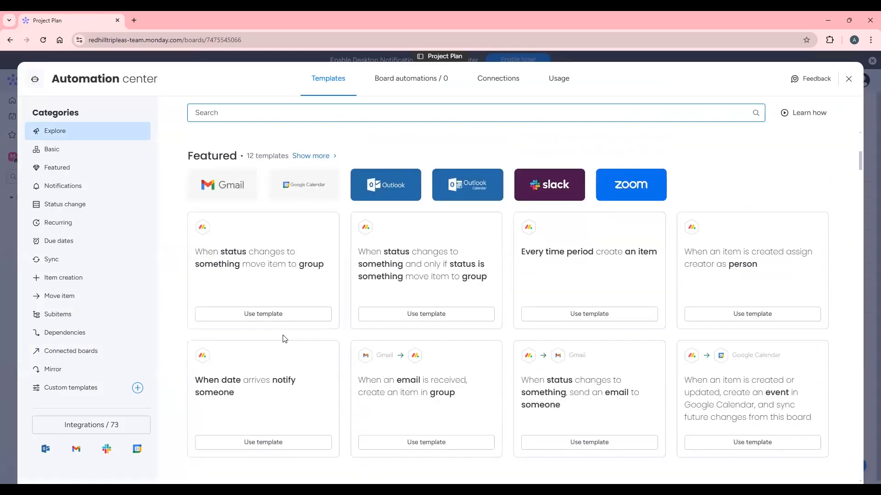
pyautogui.scroll(7, 283, 338)
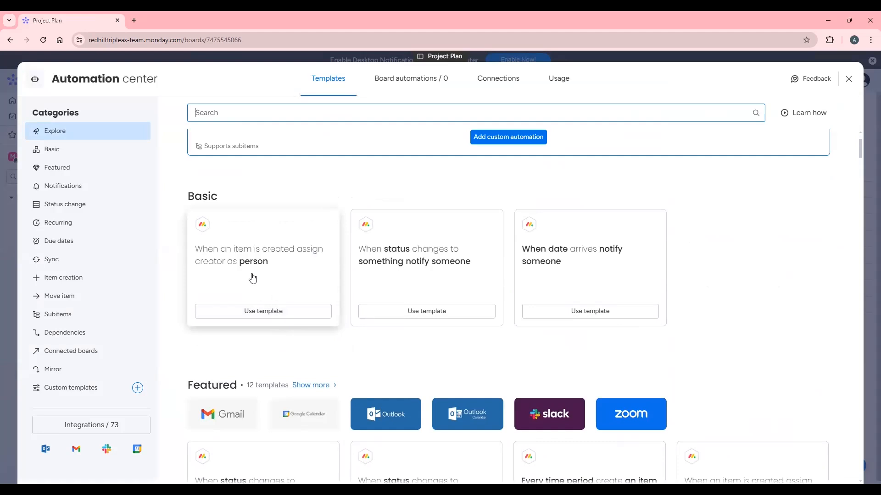
pyautogui.scroll(-2, 252, 277)
pyautogui.scroll(-3, 364, 369)
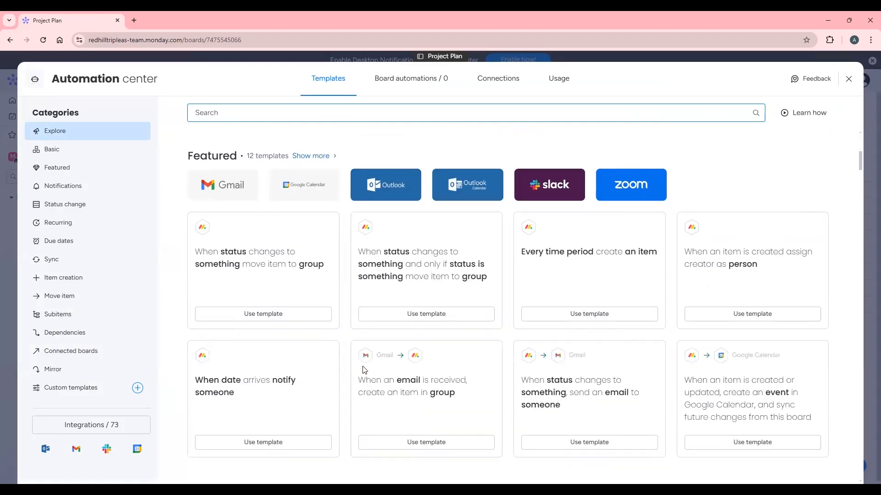
pyautogui.scroll(-3, 362, 369)
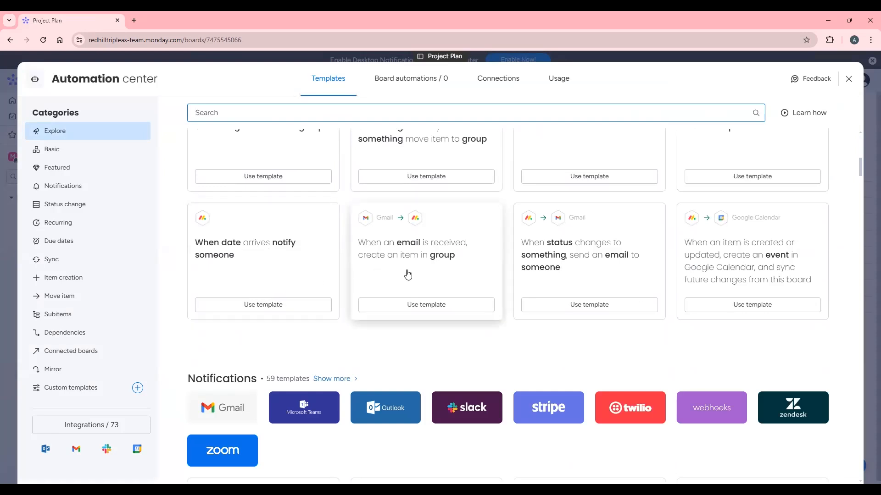
pyautogui.scroll(2, 310, 281)
pyautogui.scroll(2, 311, 280)
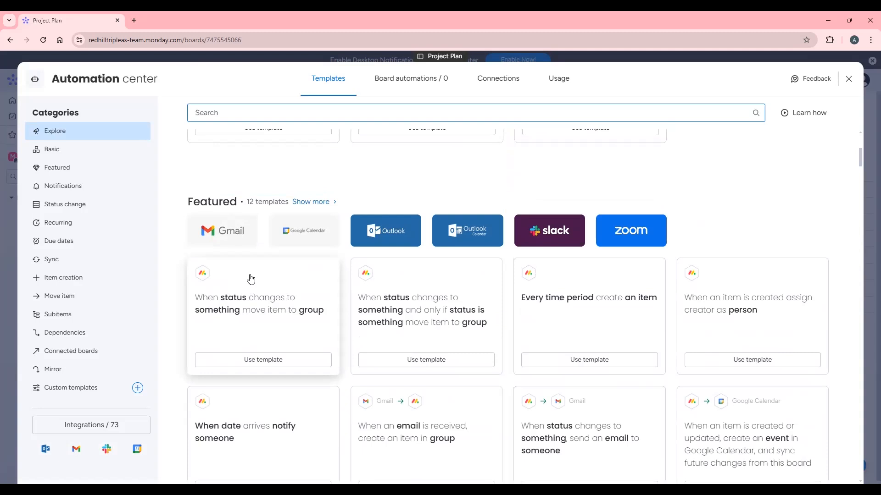
pyautogui.scroll(-4, 287, 240)
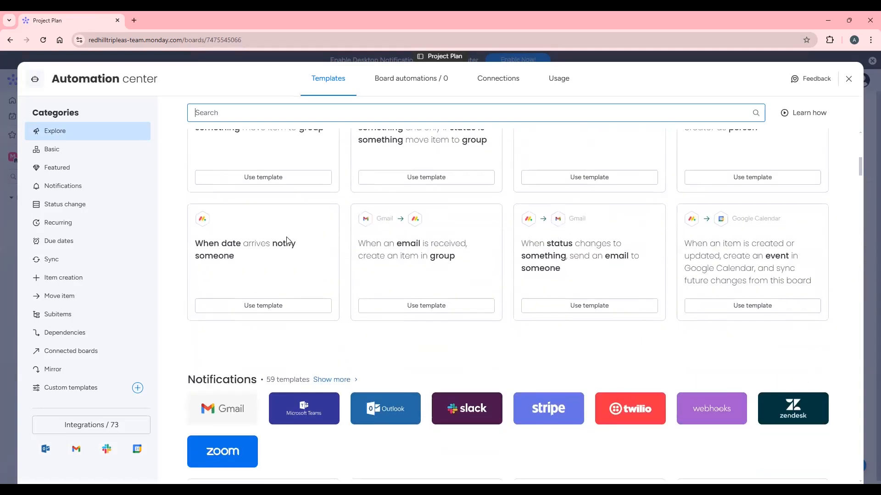
pyautogui.scroll(-1, 286, 242)
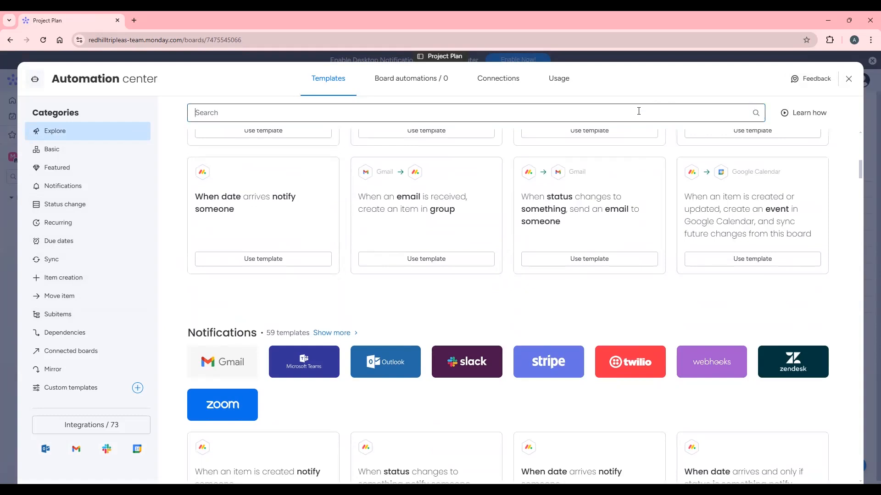
# View the Automation center's connections and account usage, and close the Automation center
pyautogui.click(406, 82)
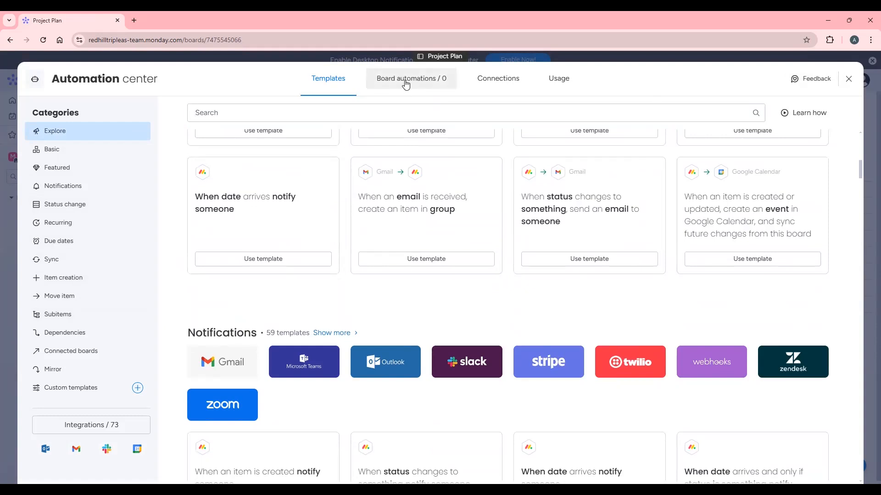
pyautogui.click(500, 84)
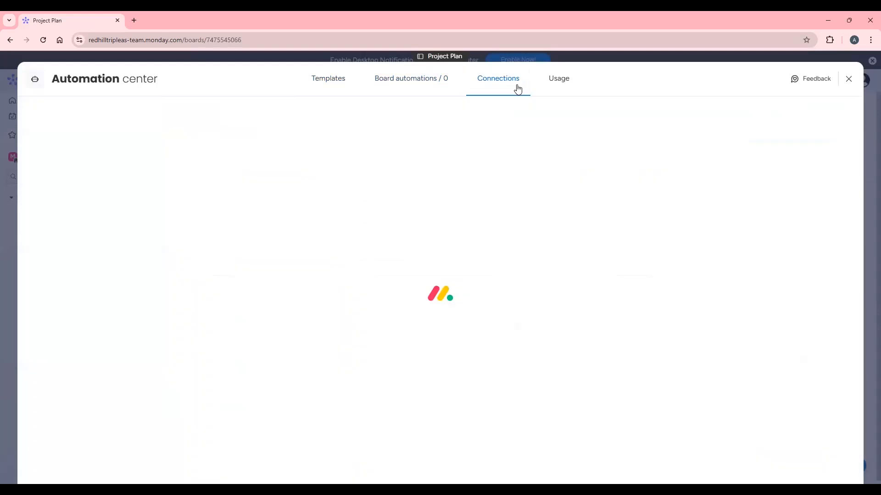
pyautogui.click(559, 79)
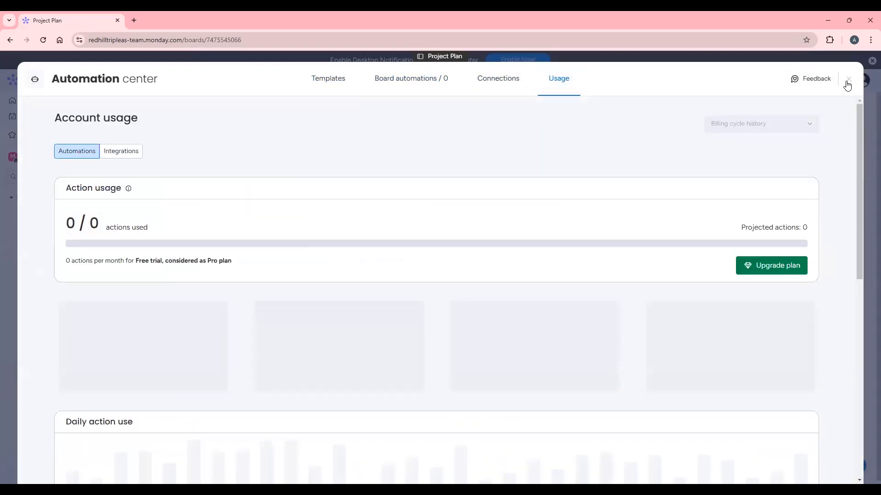
pyautogui.click(849, 80)
# Browse the apps in the App Marketplace from the board's Power-Ups, and close the marketplace
pyautogui.click(855, 107)
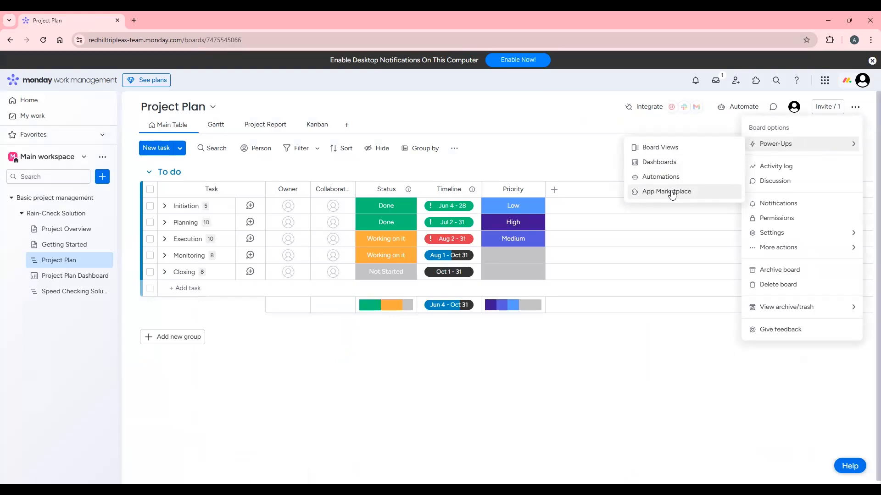
pyautogui.click(671, 193)
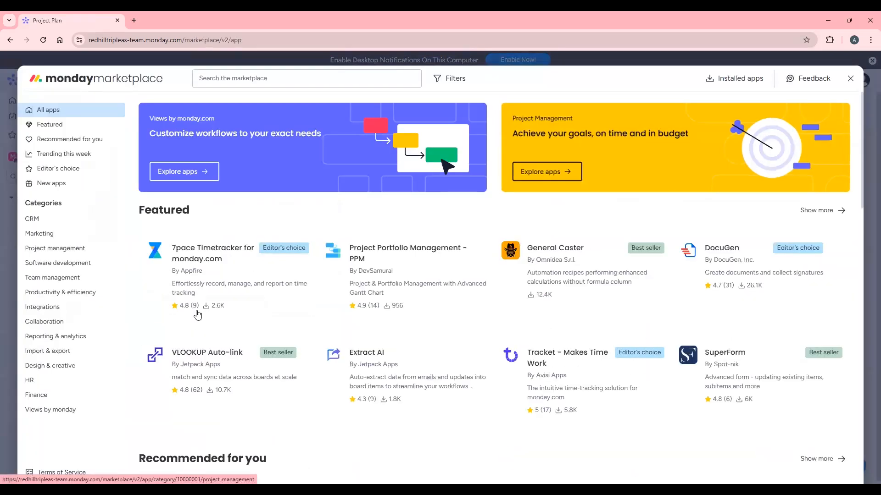
pyautogui.scroll(-9, 200, 318)
pyautogui.scroll(-8, 202, 322)
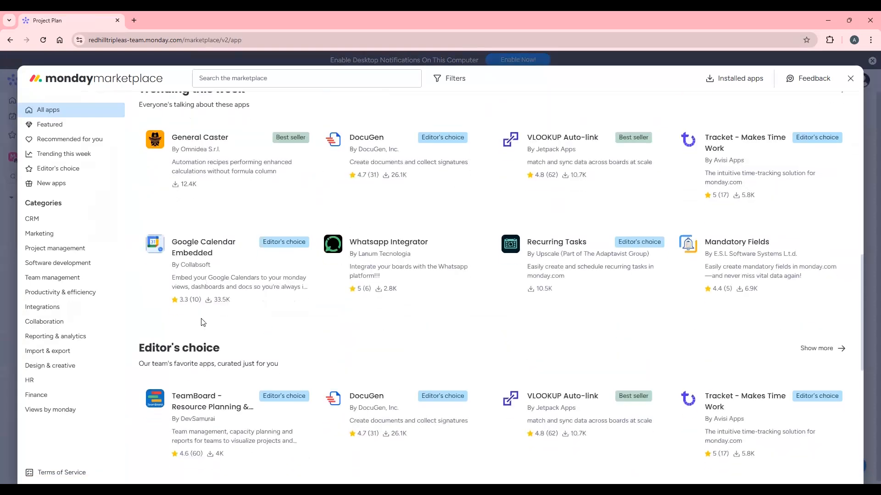
pyautogui.scroll(6, 202, 321)
pyautogui.scroll(6, 307, 297)
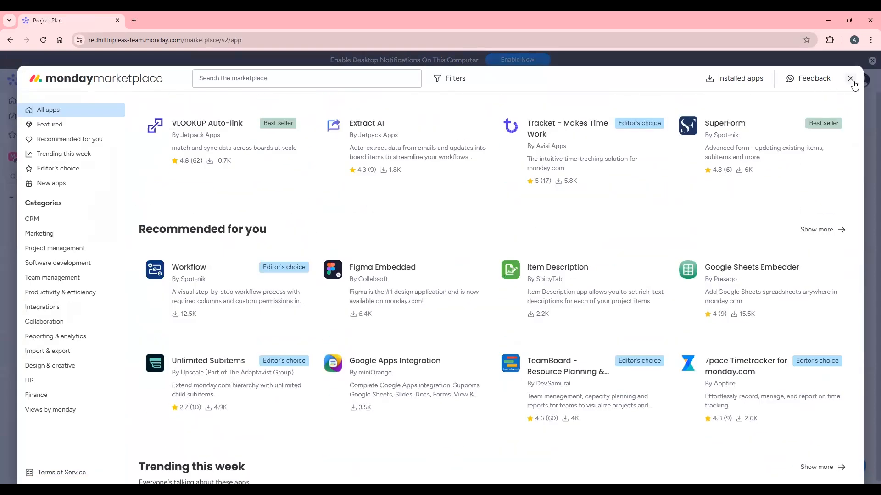
pyautogui.click(850, 79)
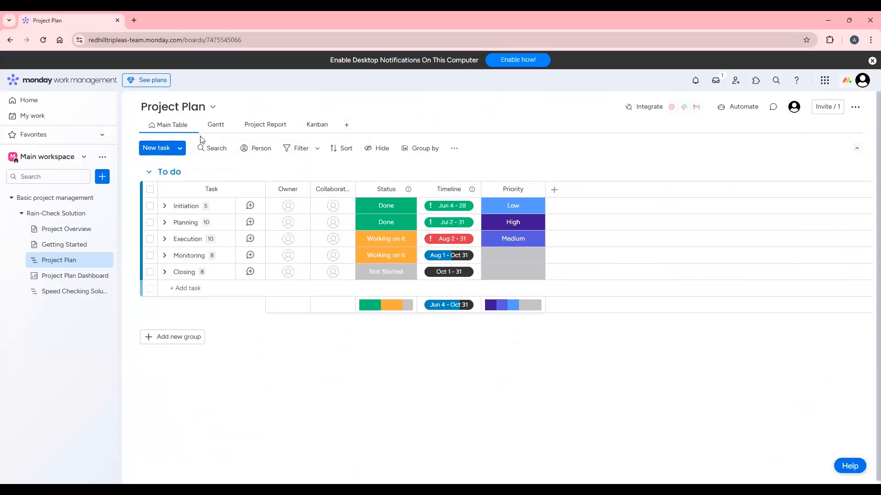
# View the board's settings options and the further actions for its Project Report view, and return to the Main Table
pyautogui.click(855, 107)
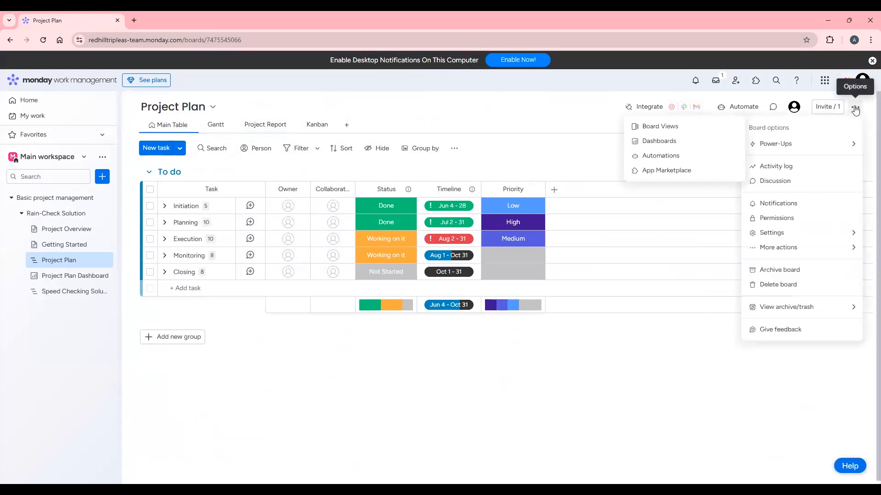
pyautogui.moveTo(849, 234)
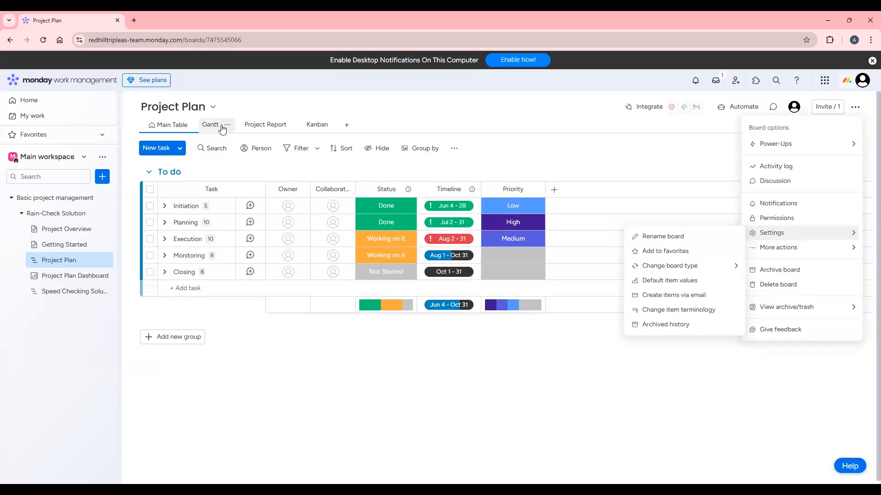
pyautogui.click(265, 126)
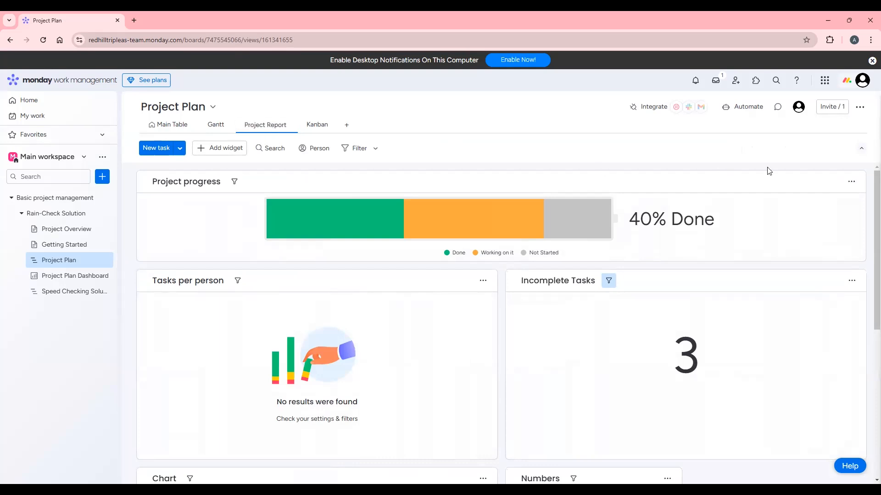
pyautogui.click(861, 109)
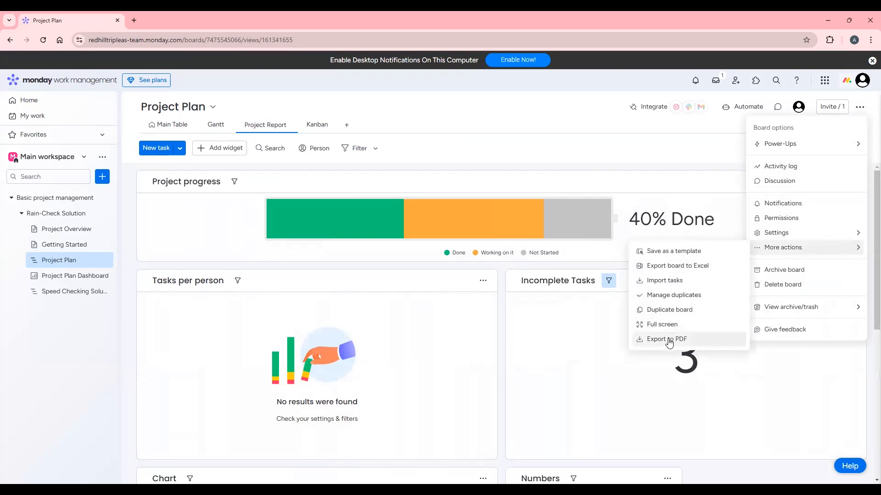
pyautogui.click(180, 128)
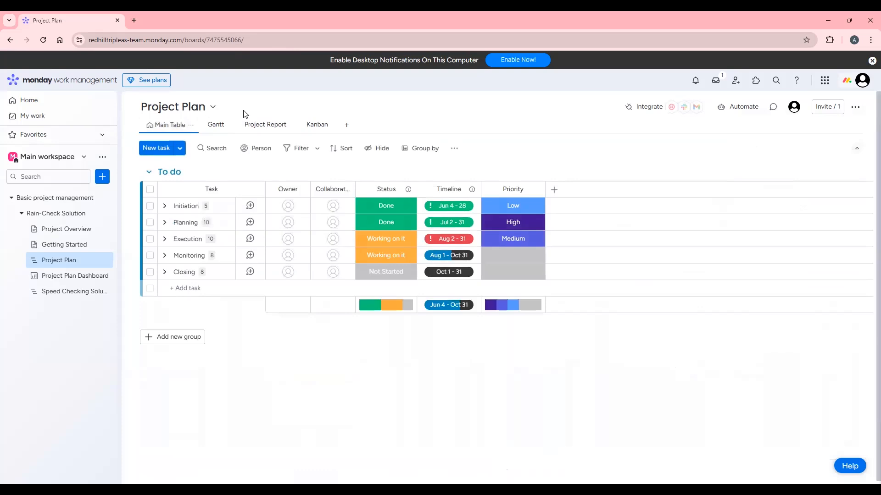